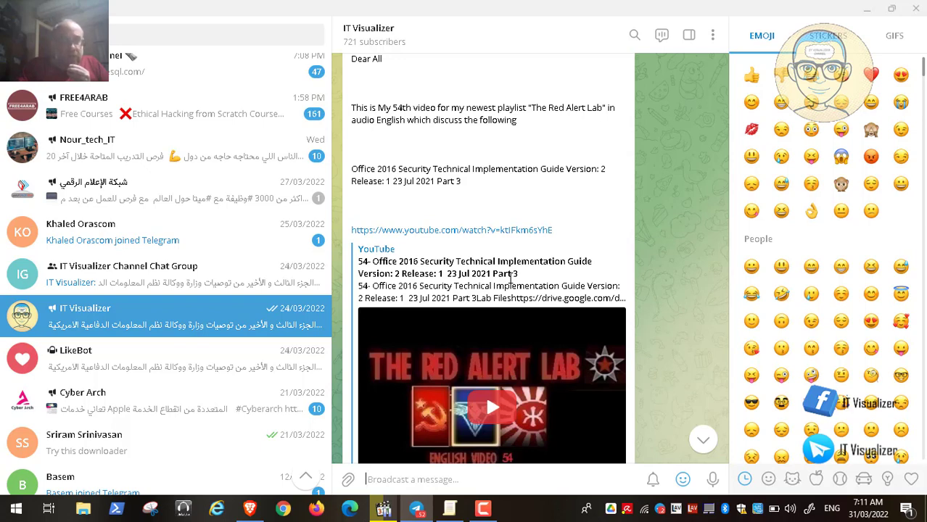
Switch to the Video30.mp4 recording, view the Adobe Acrobat Reader DC guide's title page, and minimize the player
left_click(866, 8)
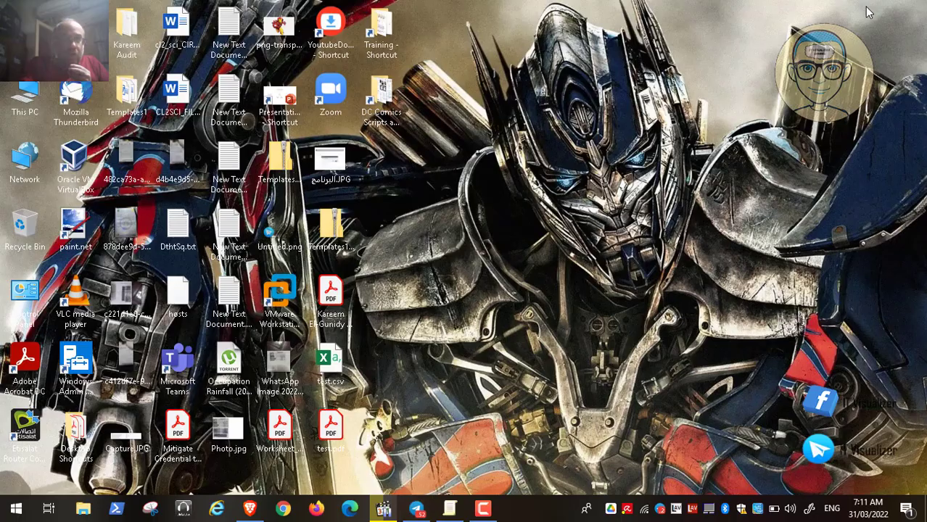
left_click(384, 510)
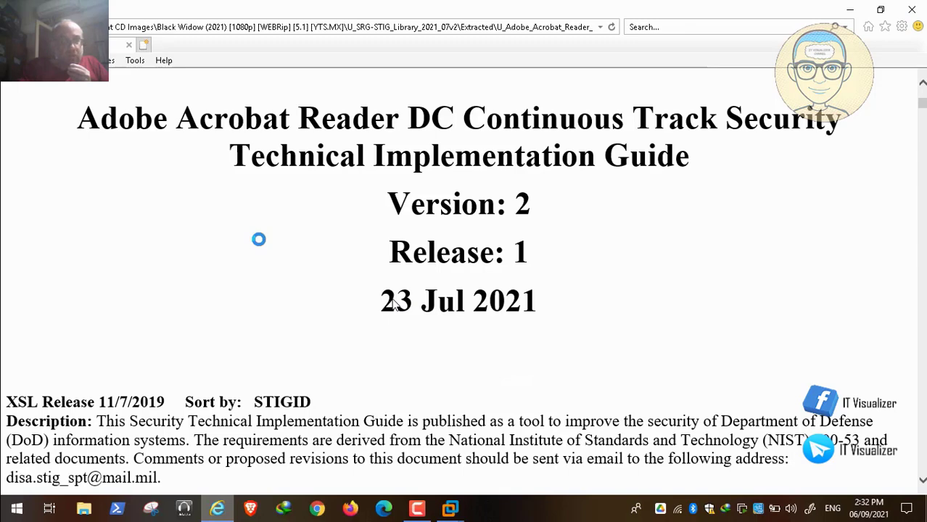
double_click(392, 251)
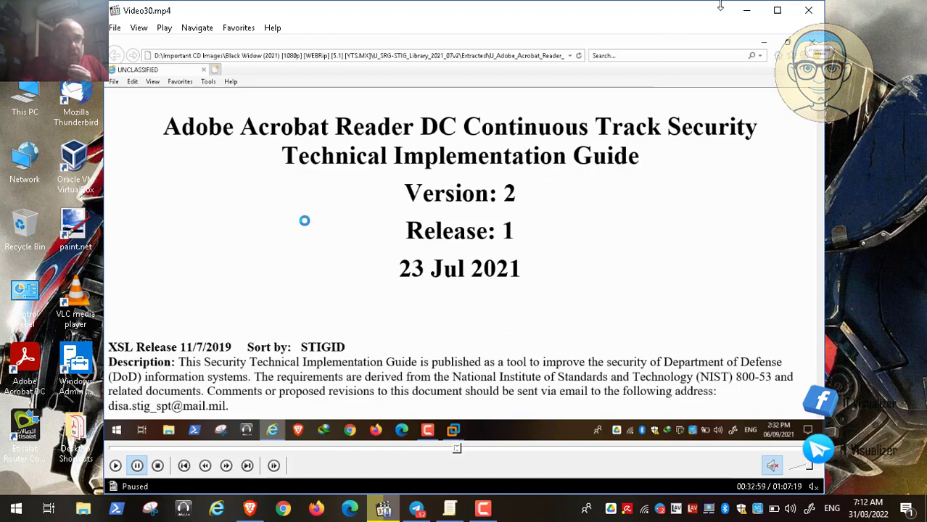
left_click(747, 13)
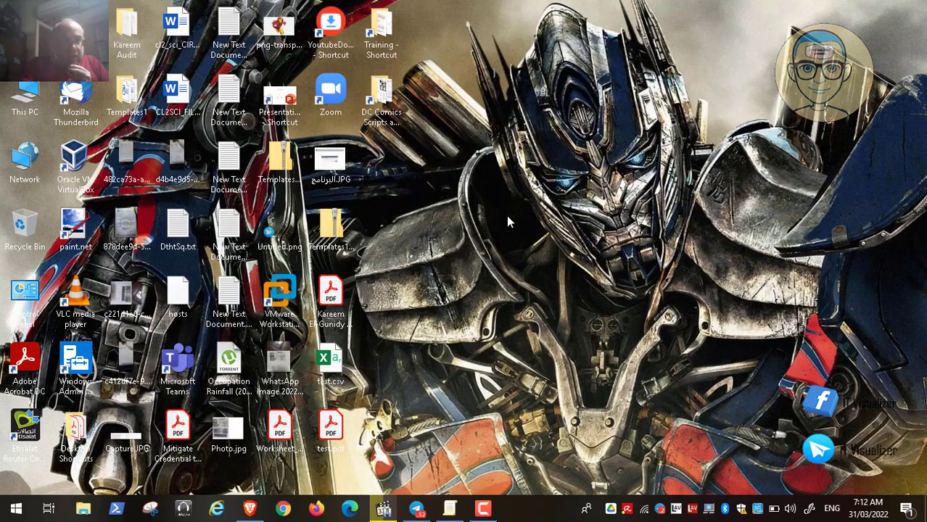
Switch to the Brave browser and view the SRG/STIG Compilations download list, dismissing the Crypto.com notification
left_click(254, 507)
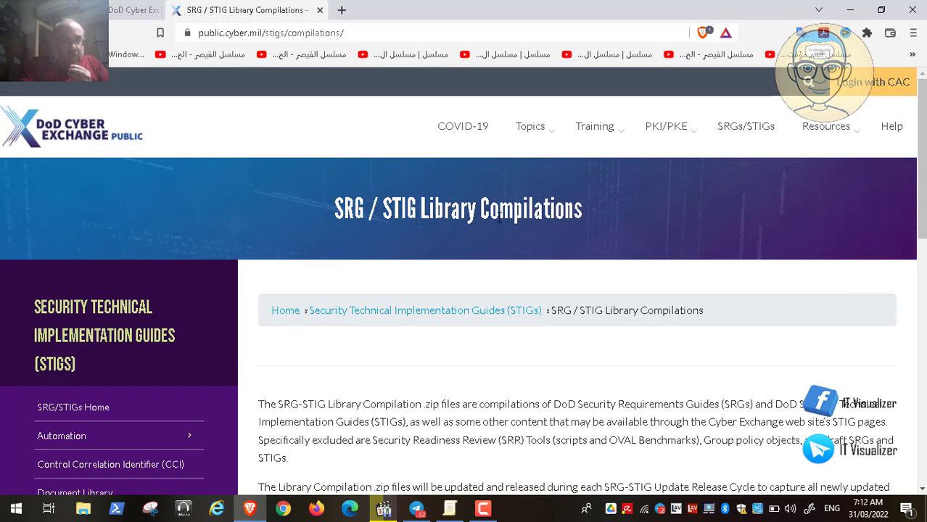
left_click(924, 464)
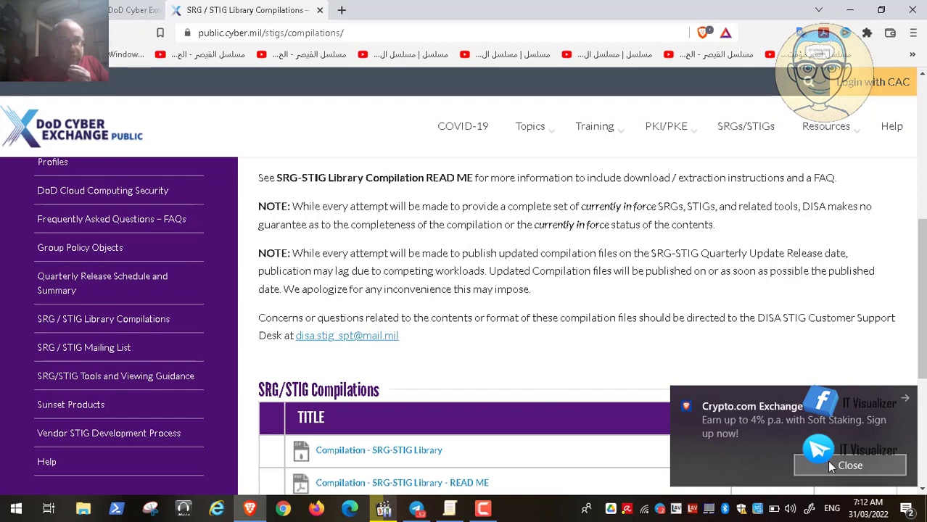
left_click(831, 466)
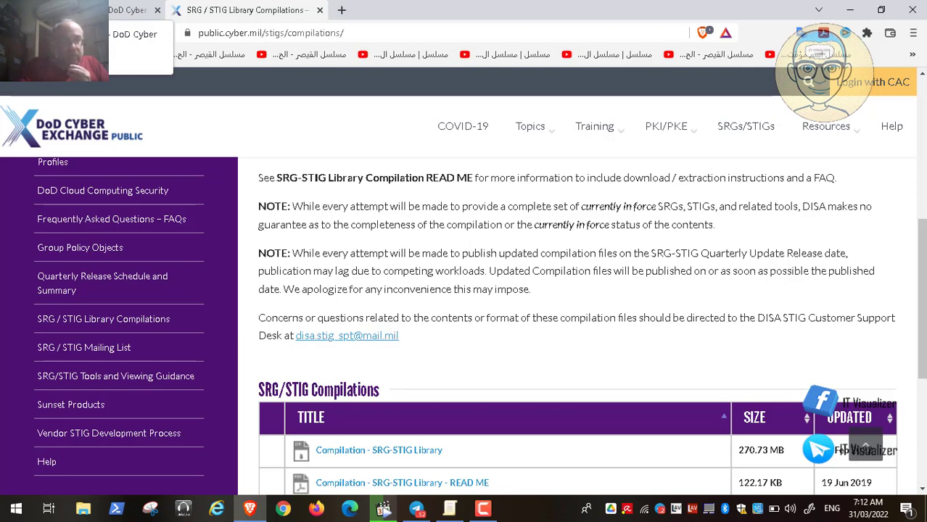
Review the Group Policy Objects page down to its GPO downloads list, and minimize the browser
left_click(113, 10)
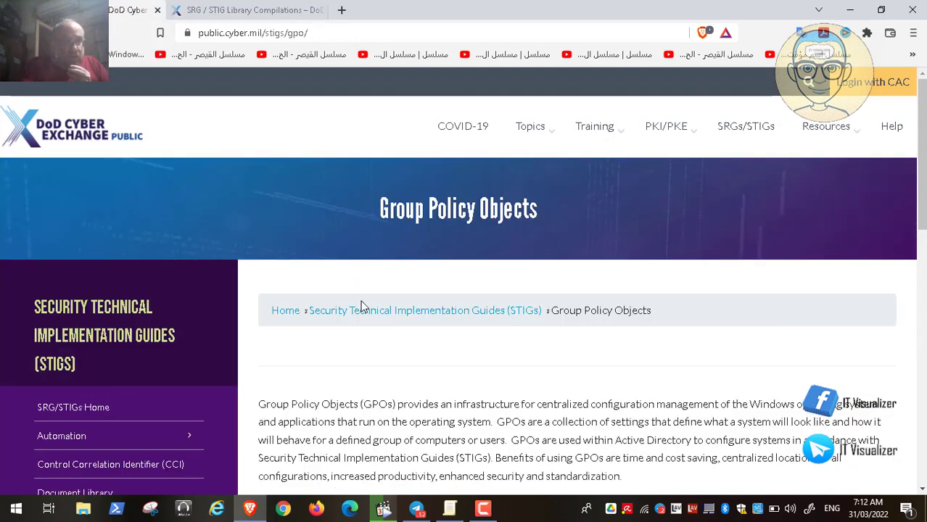
left_click(925, 459)
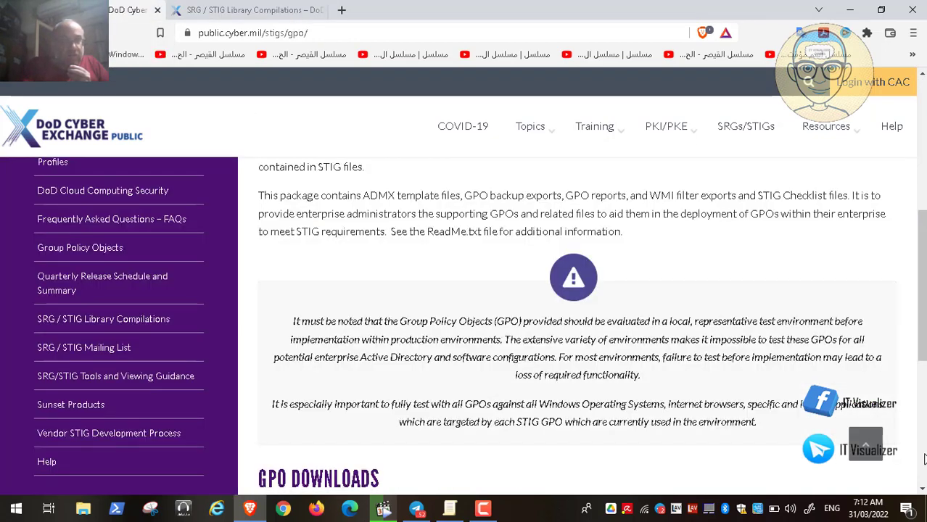
left_click(924, 458)
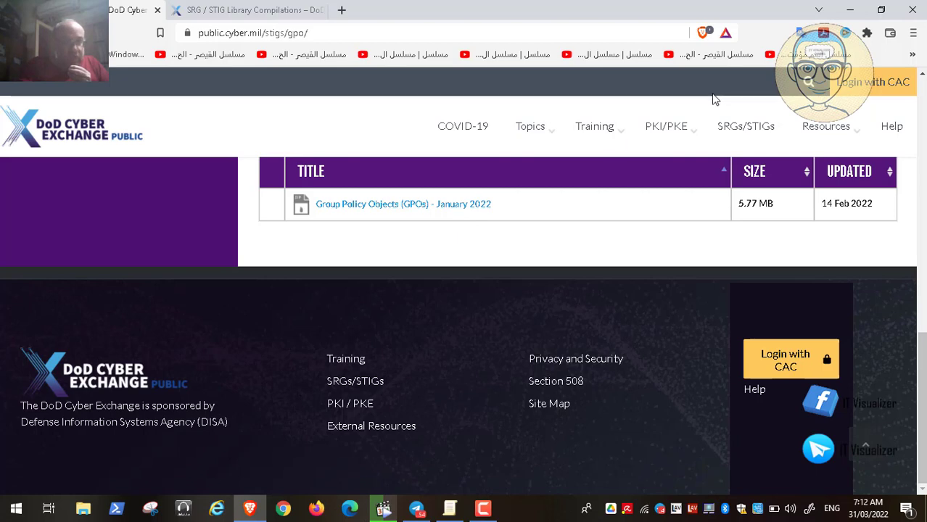
left_click(853, 6)
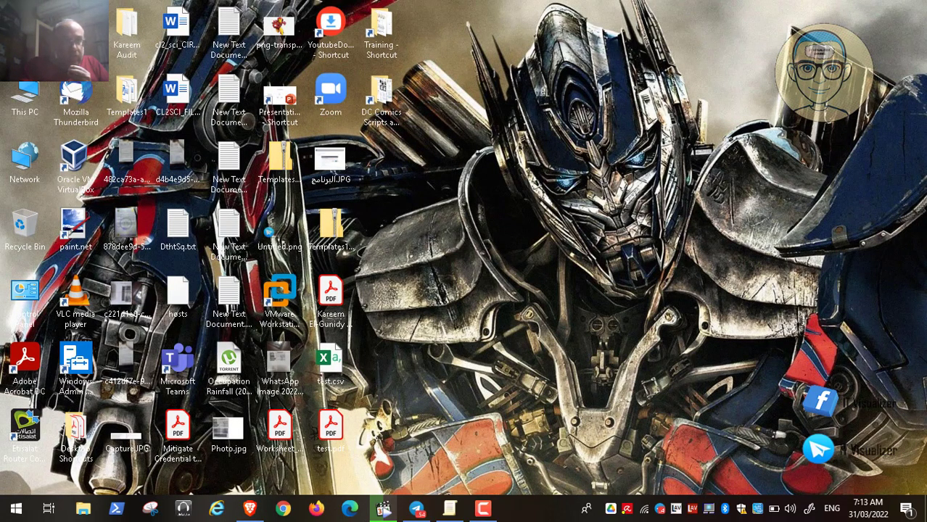
Switch to File Explorer and open the Important CD Images folder on the Data (D:) drive
key("super+e")
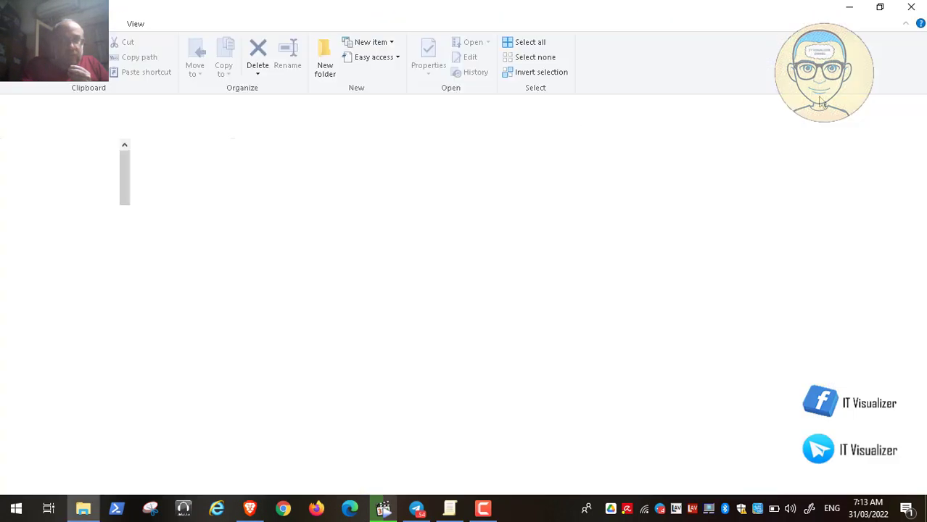
left_click(911, 7)
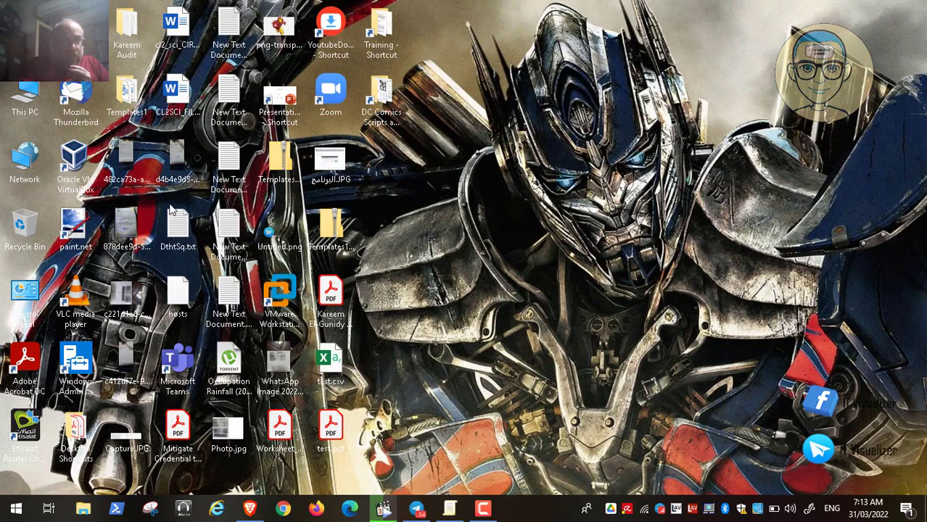
double_click(35, 107)
double_click(580, 283)
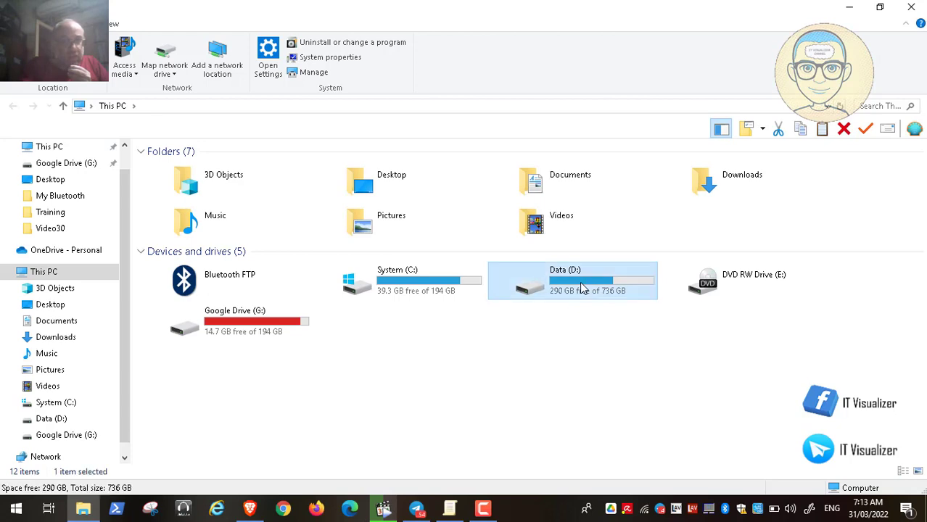
left_click(188, 255)
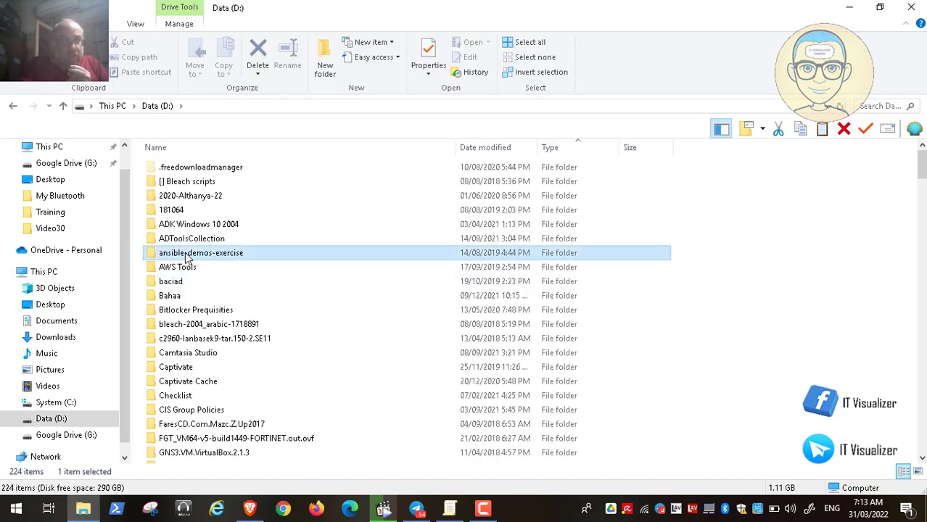
key("i")
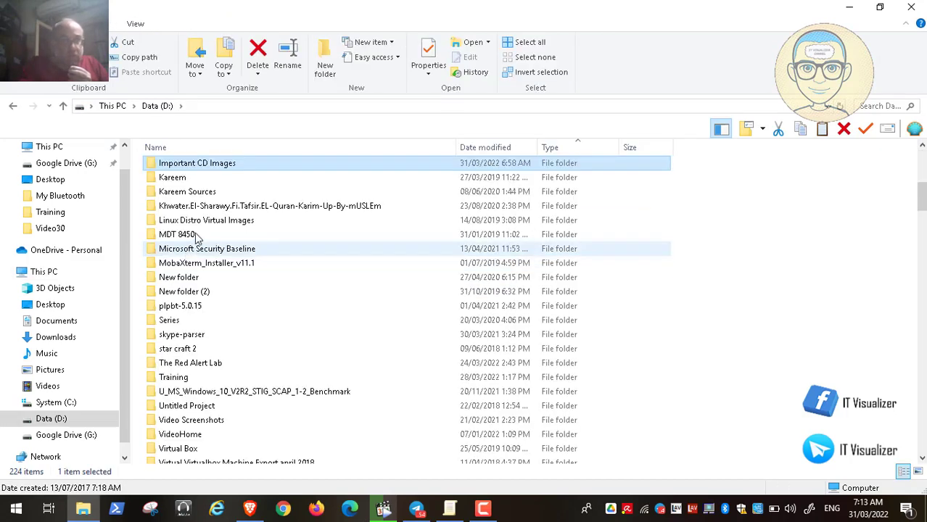
double_click(217, 164)
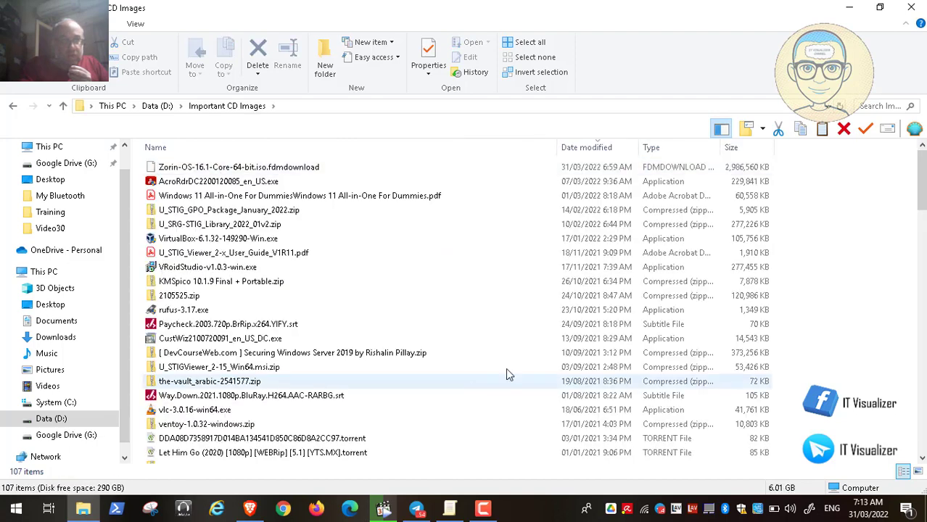
Open the U_SRG-STIG_Library_2022_01v2 folder and look through its STIG zip archives
scroll(924, 407, "down", 14)
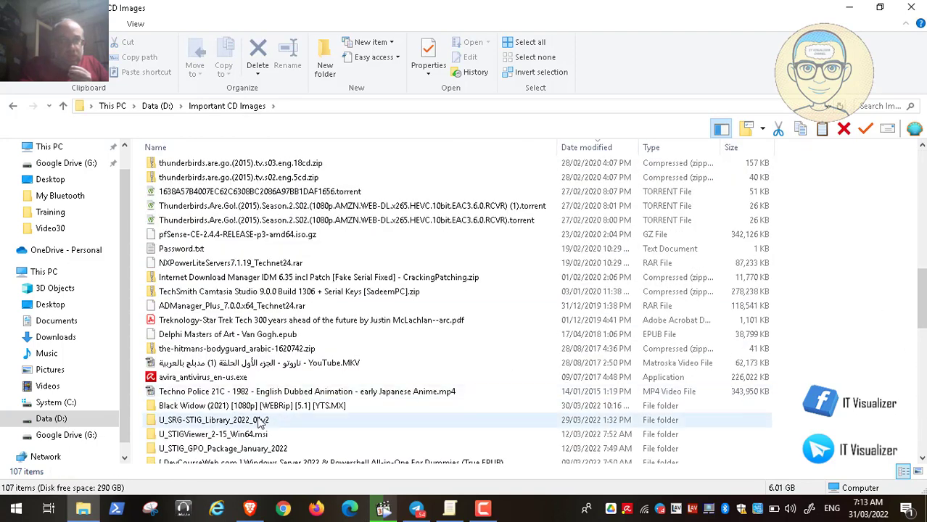
double_click(259, 420)
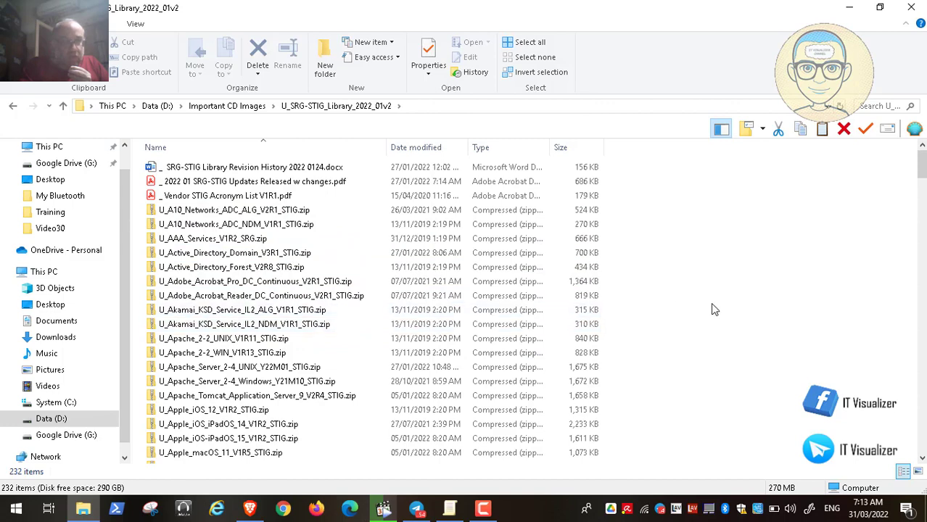
left_click(923, 395)
left_click(922, 396)
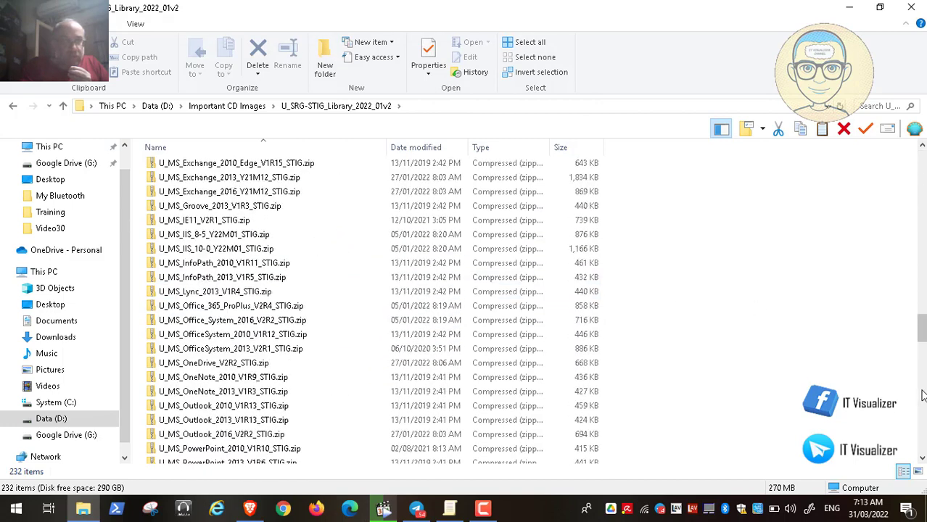
Return to the Important CD Images folder and open the U_STIG_GPO_Package_January_2022 folder
left_click(228, 106)
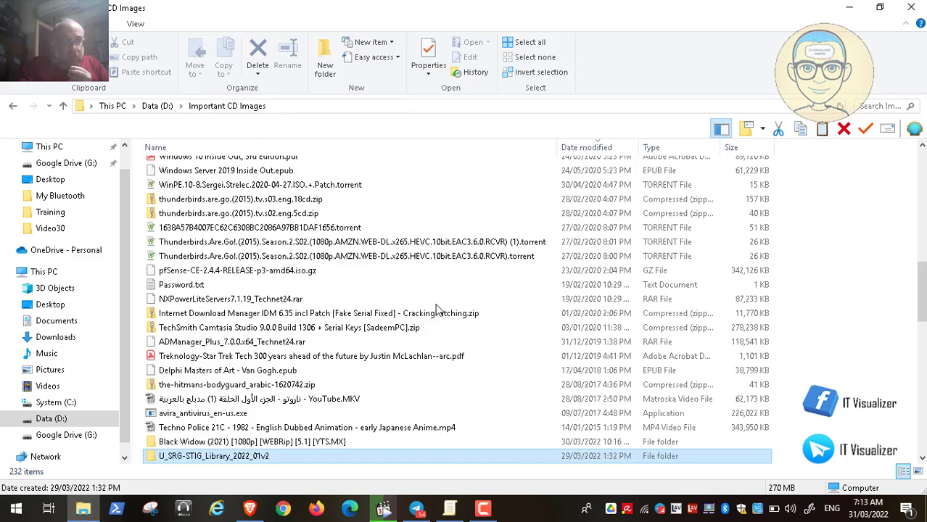
left_click(922, 434)
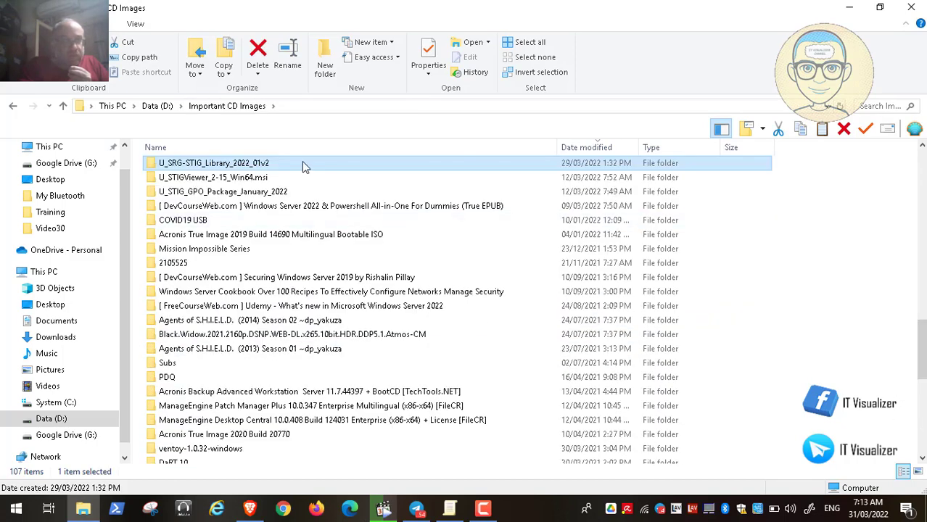
double_click(249, 193)
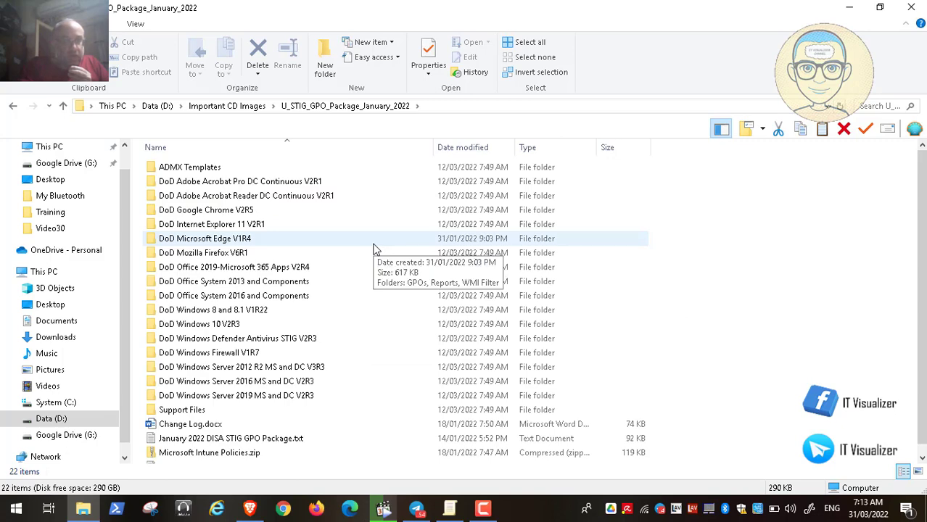
Switch to Video30.mp4, rewind it to about 33:00, pause playback, and minimize the player
left_click(383, 508)
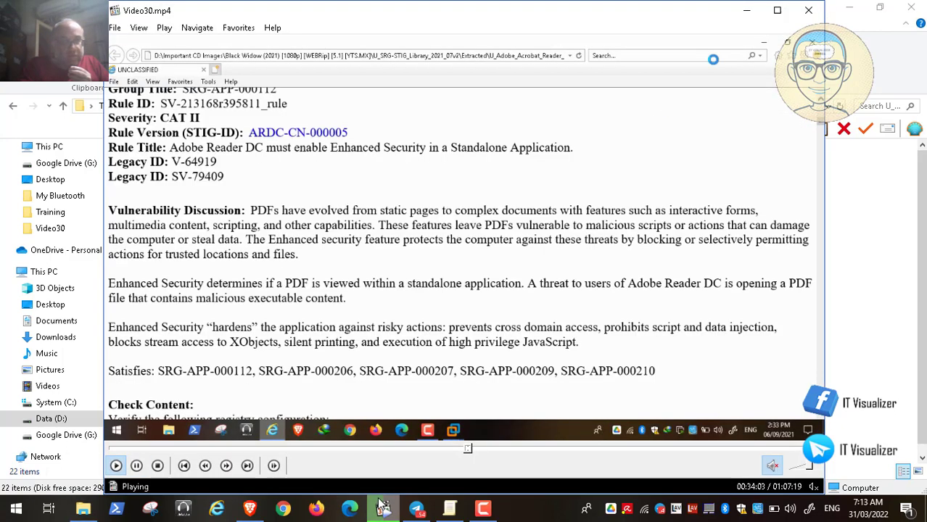
left_click(465, 450)
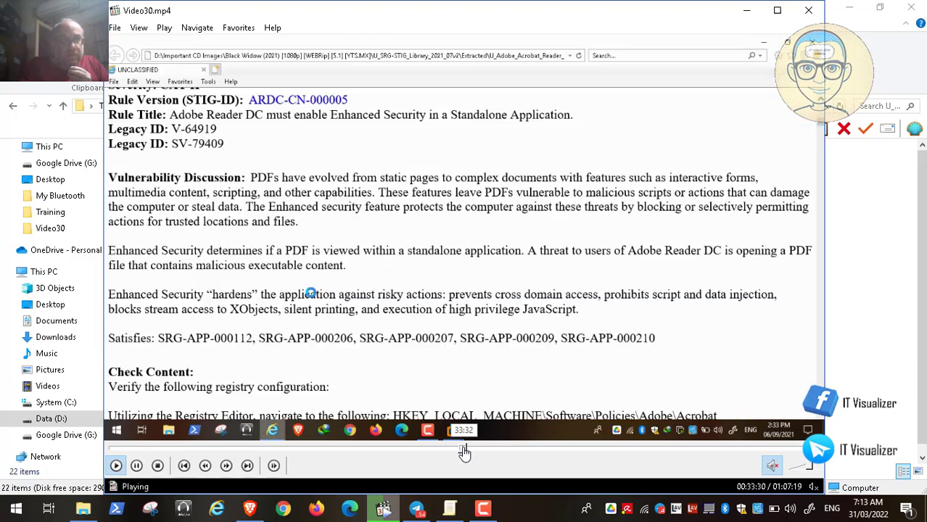
left_click(460, 450)
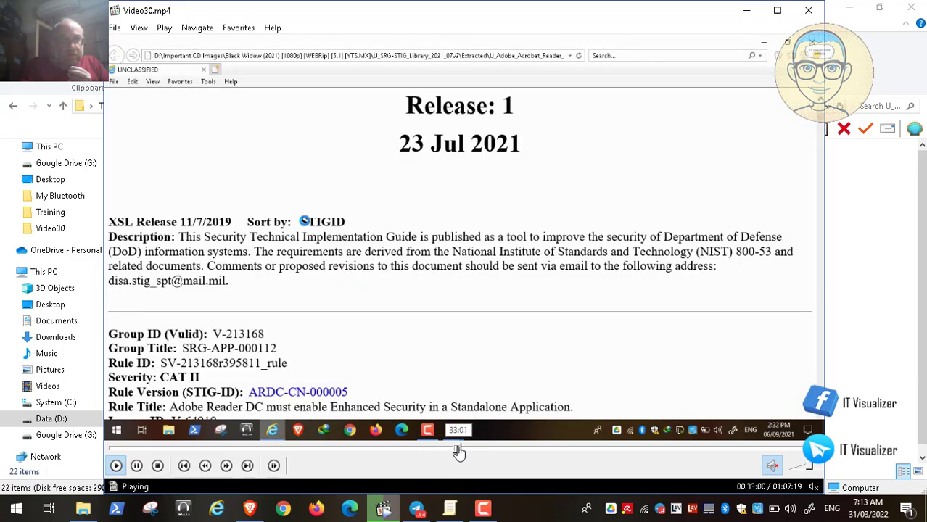
left_click(137, 466)
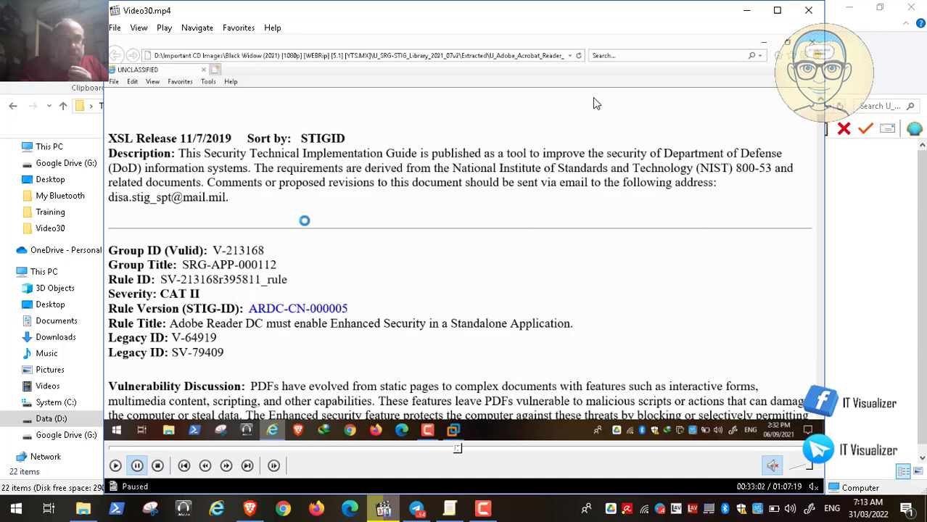
left_click(752, 10)
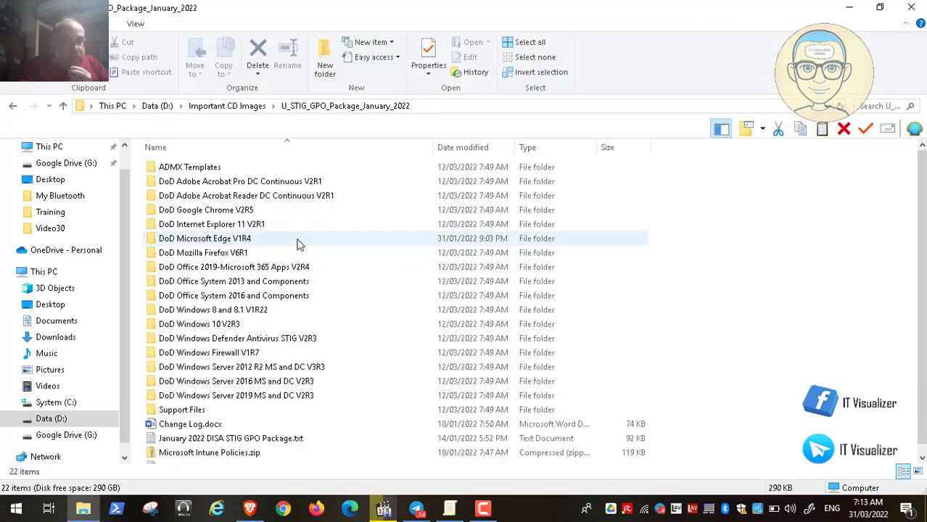
Inspect the GPOs folder inside DoD Adobe Acrobat Reader DC Continuous V2R1 and return to the GPO package folder
double_click(273, 195)
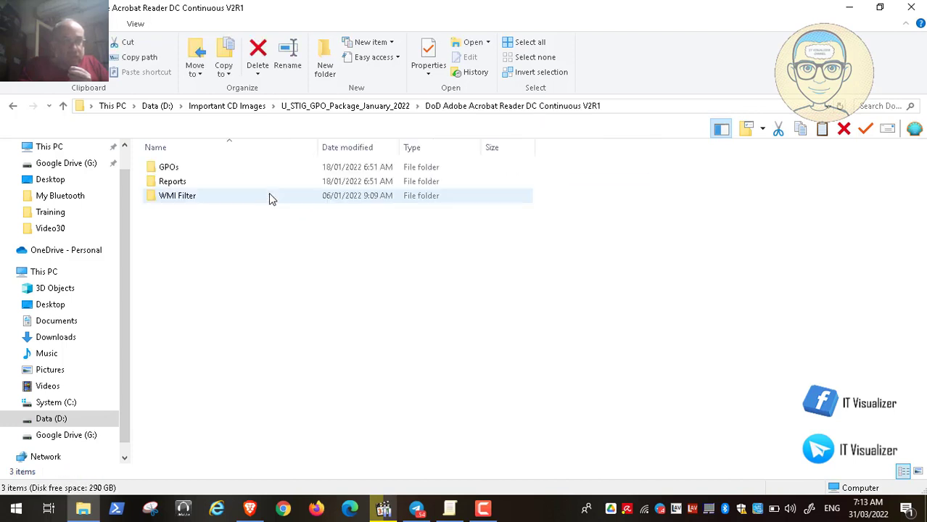
double_click(166, 174)
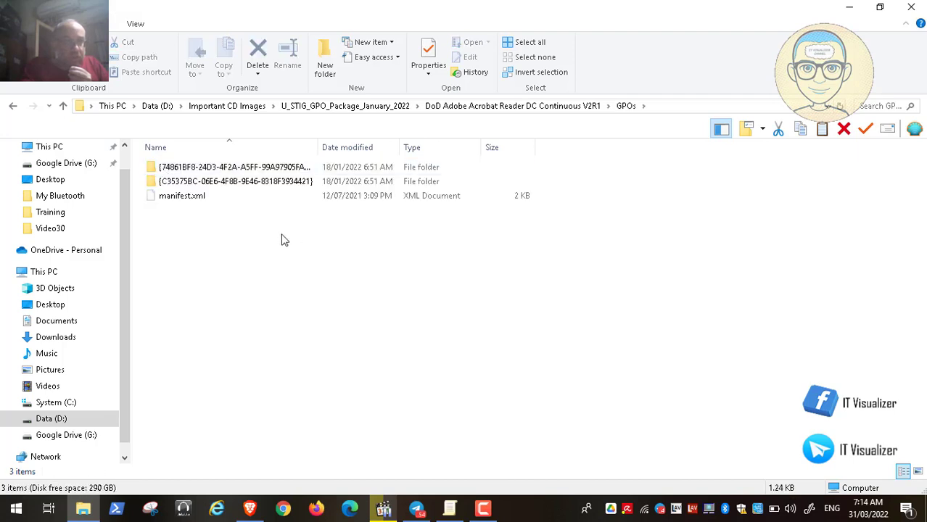
left_click(362, 108)
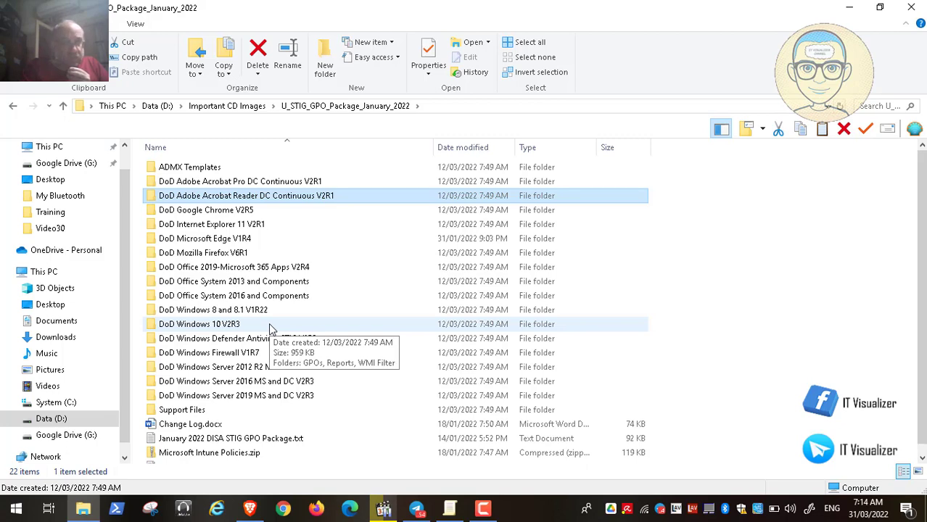
Open the ADMX Templates folder and highlight its Adobe and Google subfolders in turn
left_click(193, 171)
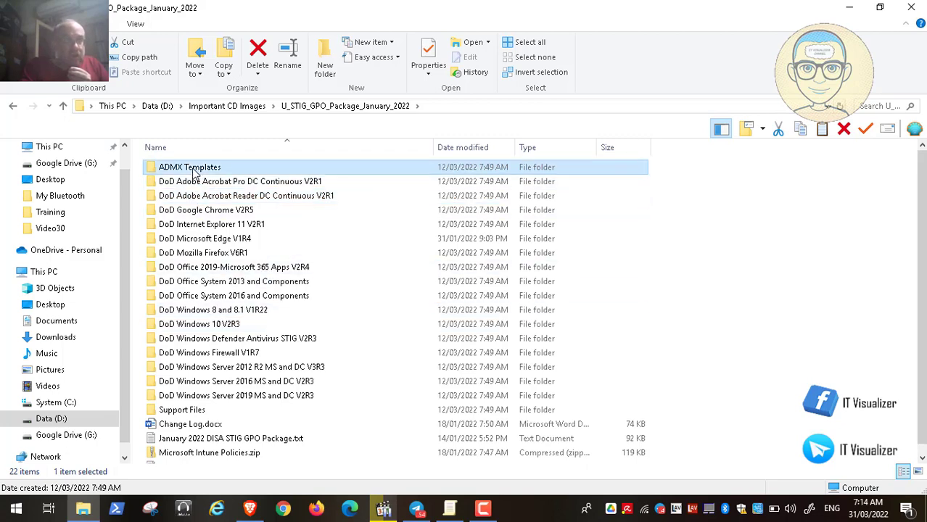
double_click(193, 172)
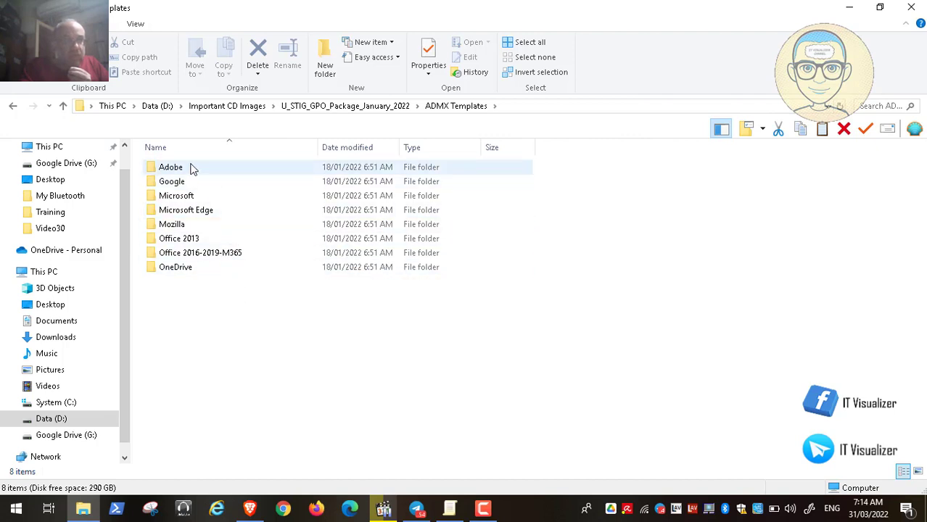
left_click(187, 167)
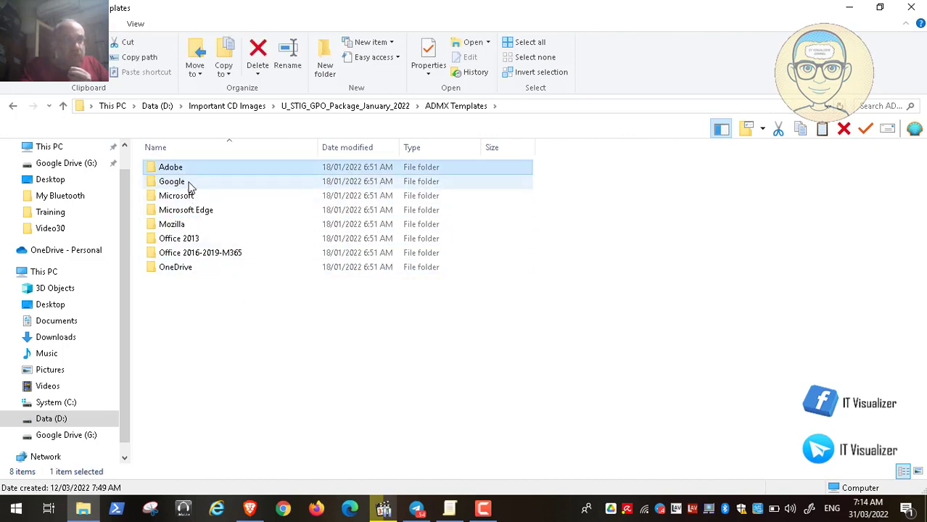
left_click(190, 185)
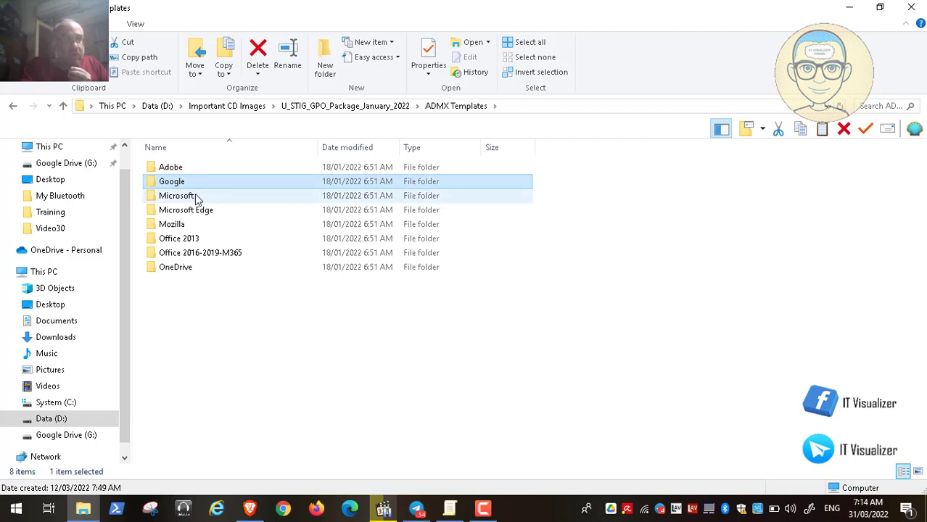
Highlight the Microsoft, Microsoft Edge, Mozilla and Office 2013 template folders, and return to the U_STIG_GPO_Package_January_2022 folder
left_click(197, 195)
left_click(209, 210)
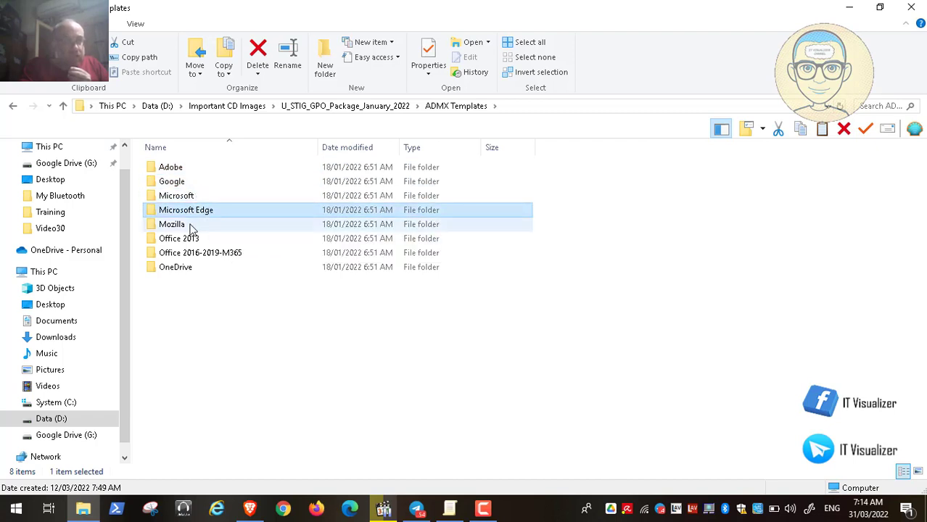
left_click(204, 226)
left_click(210, 239)
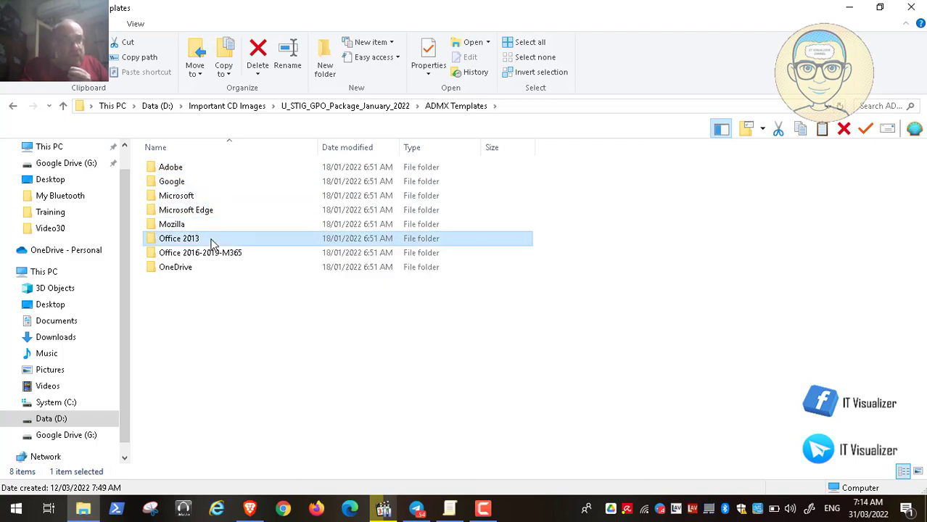
left_click(317, 107)
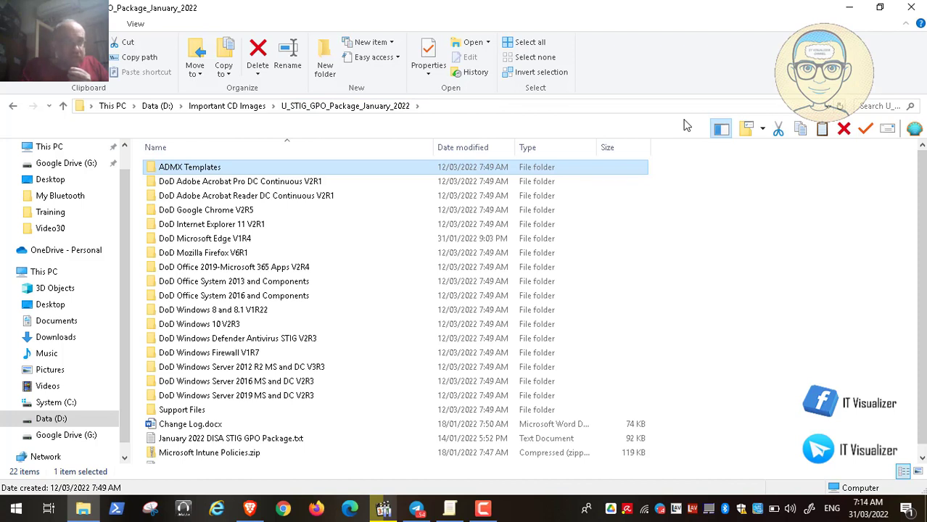
Close the file window, review the Group Policy Objects download page in Brave, and minimize the browser
left_click(910, 8)
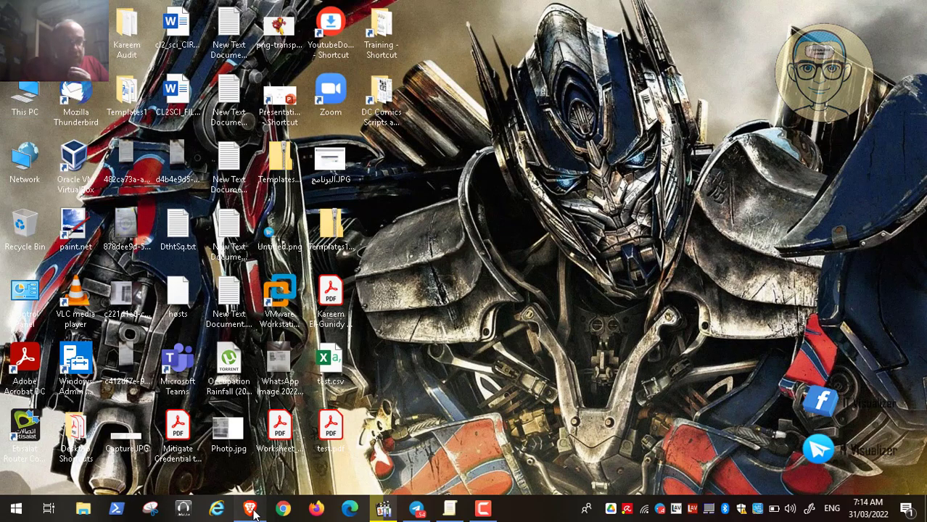
left_click(249, 509)
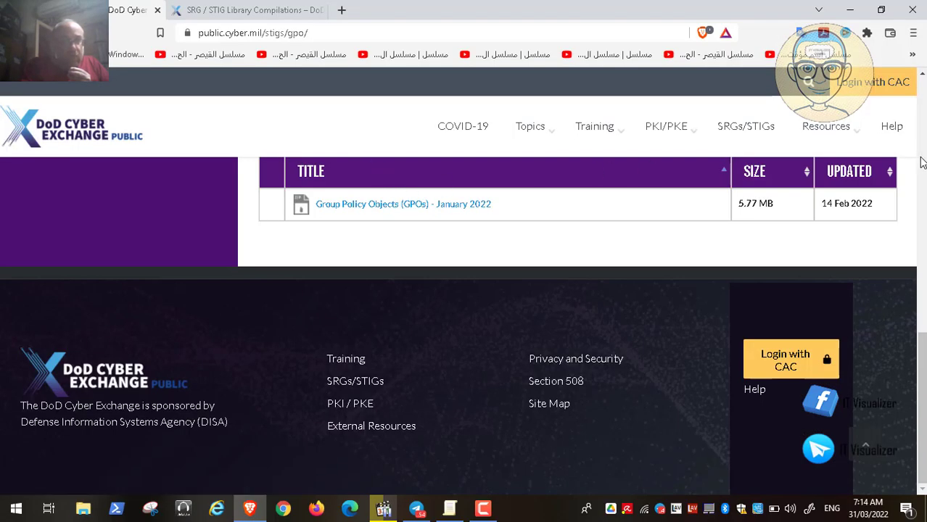
scroll(921, 161, "up", 5)
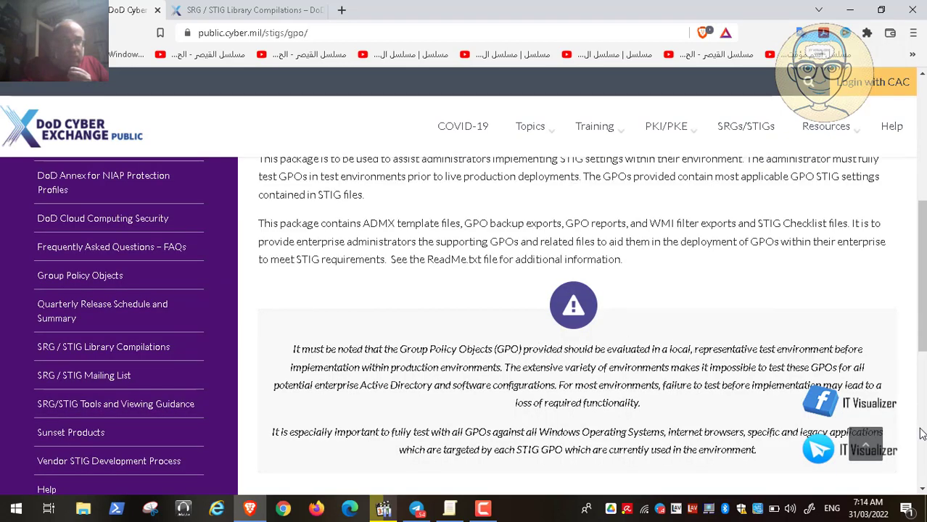
scroll(921, 433, "down", 5)
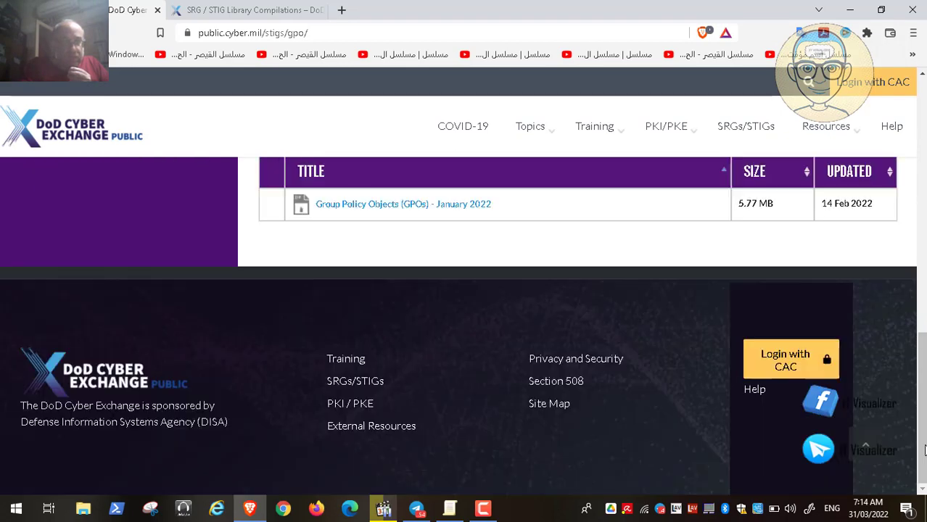
left_click(851, 10)
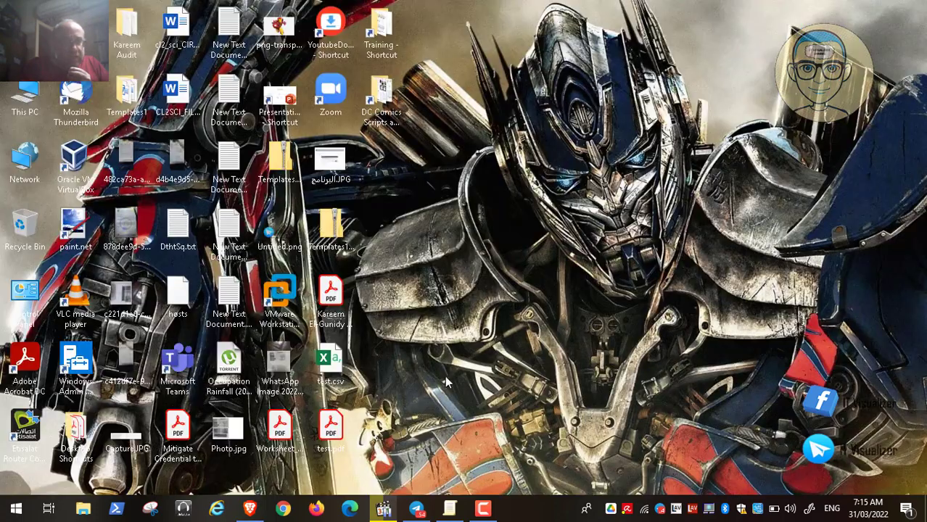
Resume Video30.mp4 and read rule ARDC-CN-000005 from its vulnerability discussion through the check content and fix text
left_click(385, 510)
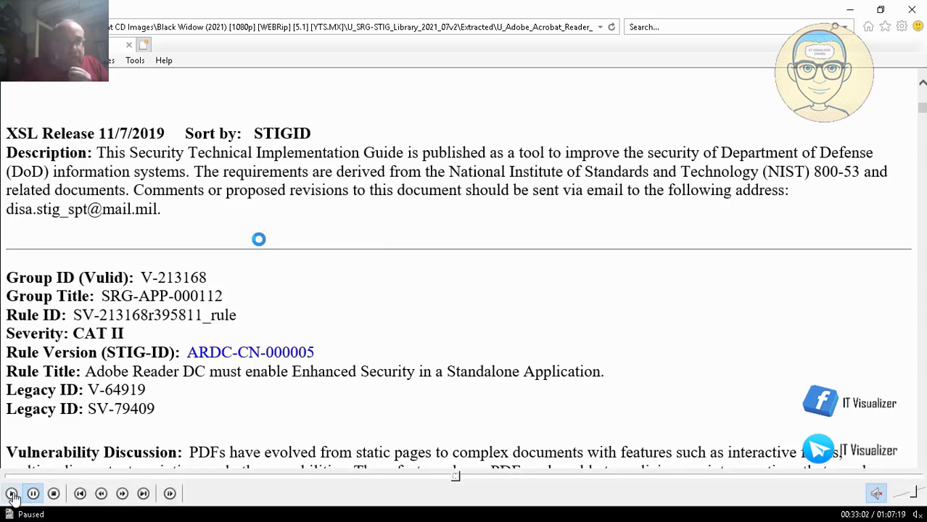
left_click(12, 494)
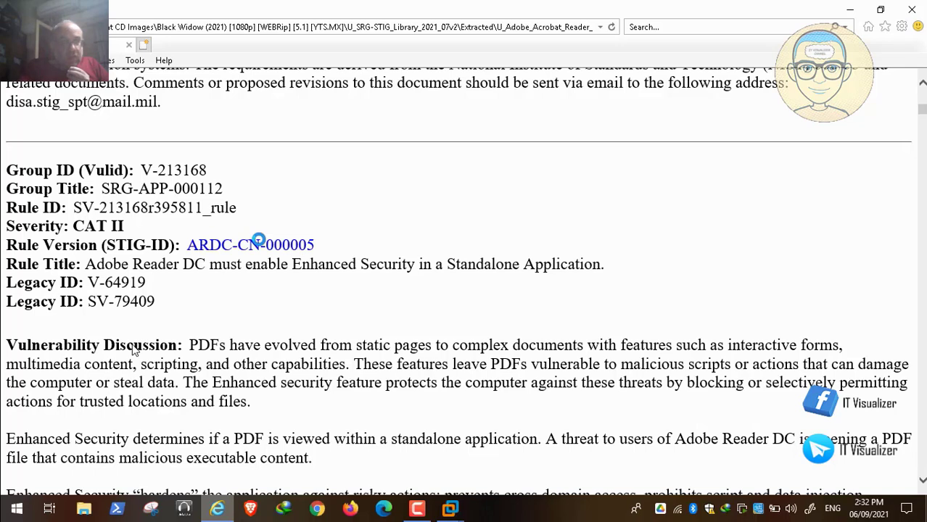
scroll(133, 350, "down", 1)
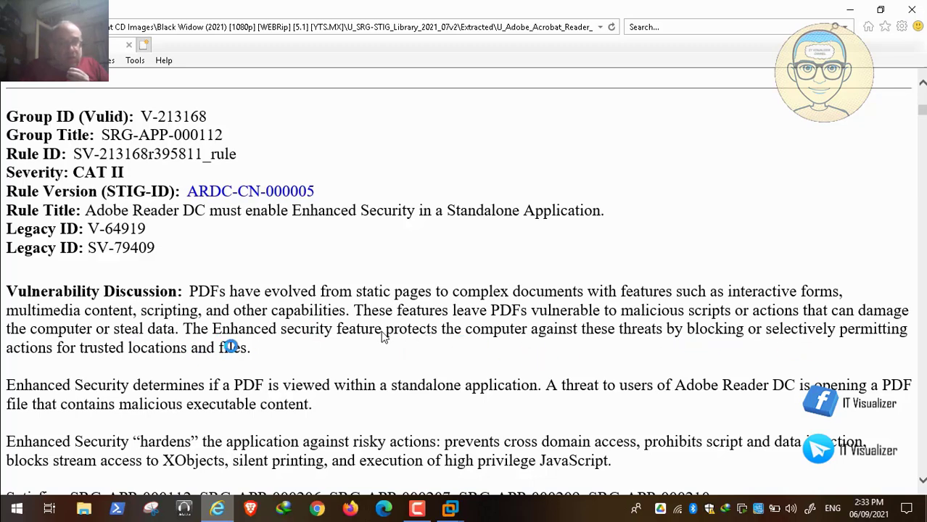
scroll(383, 319, "down", 3)
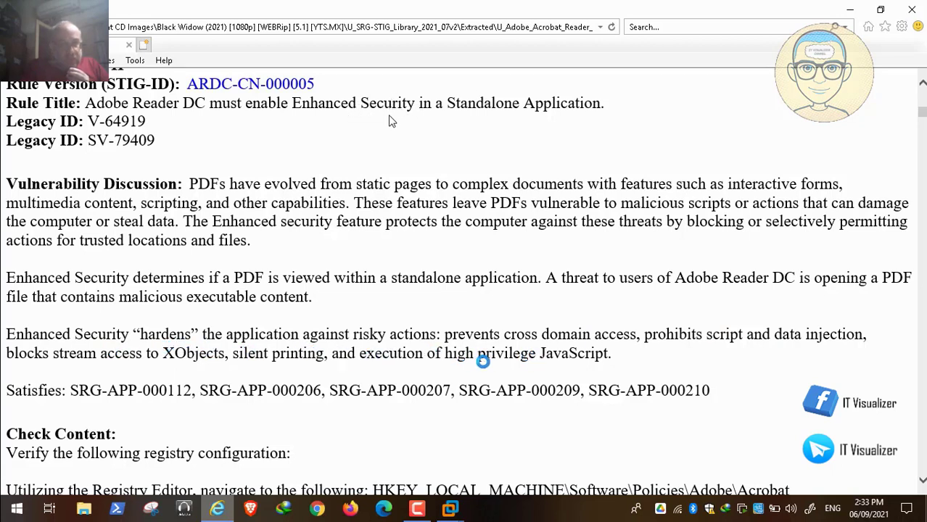
scroll(390, 122, "down", 6)
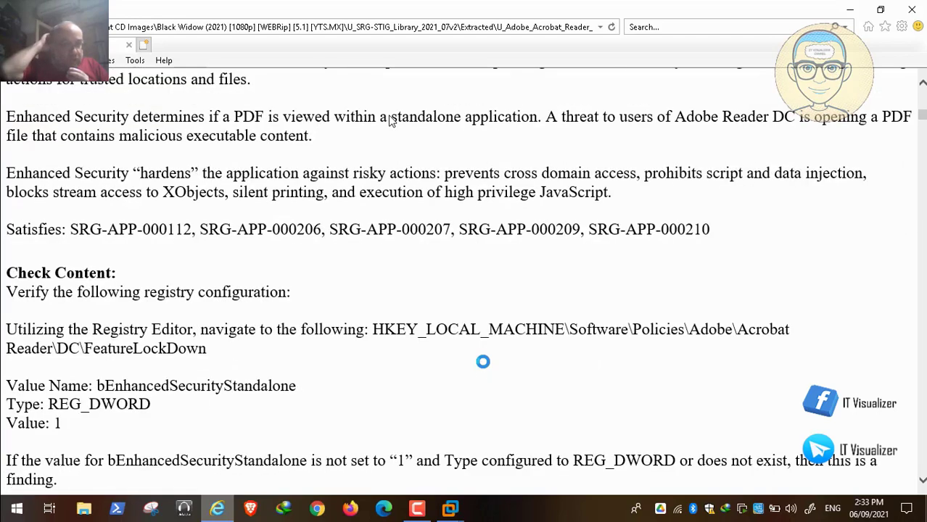
scroll(390, 121, "down", 9)
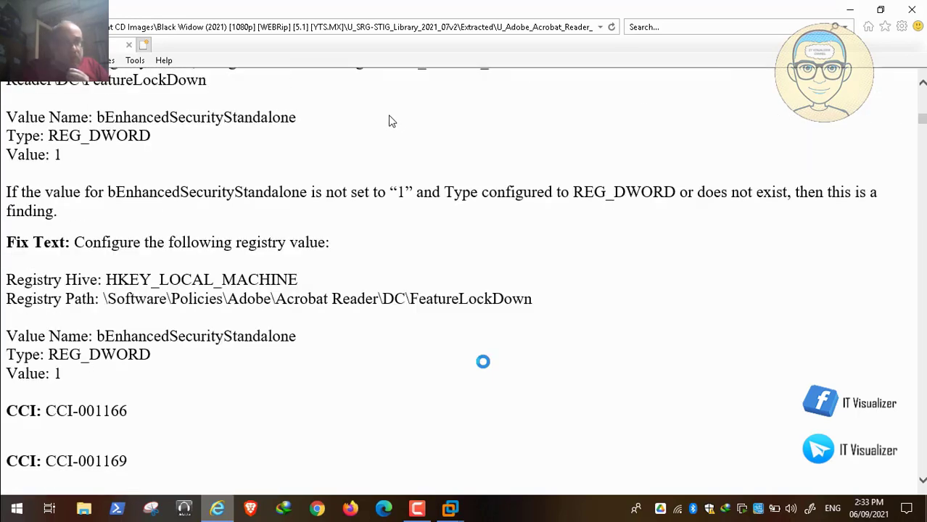
scroll(483, 361, "down", 2)
scroll(483, 361, "up", 3)
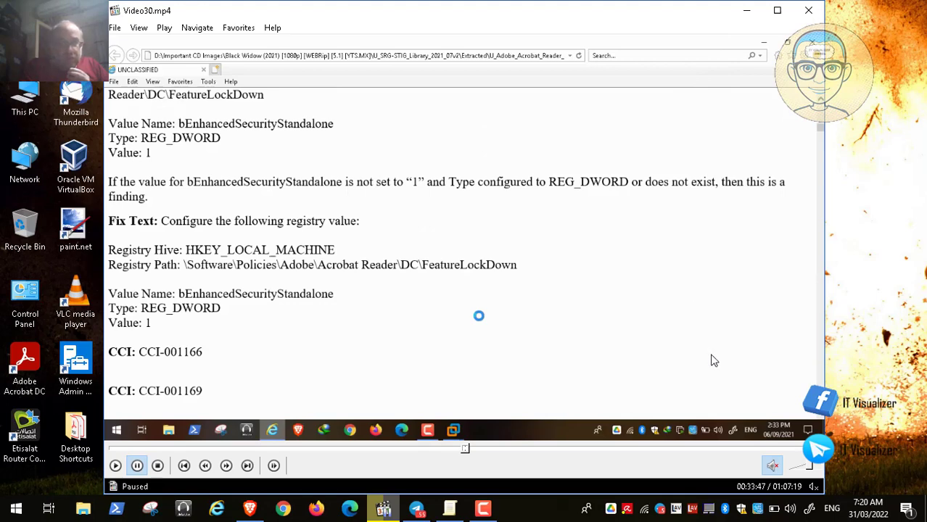
Switch to the Local Group Policy Editor and select Enable Enhanced Security Standalone under Adobe Reader DC Continuous > Preferences > Security (Enhanced)
left_click(746, 10)
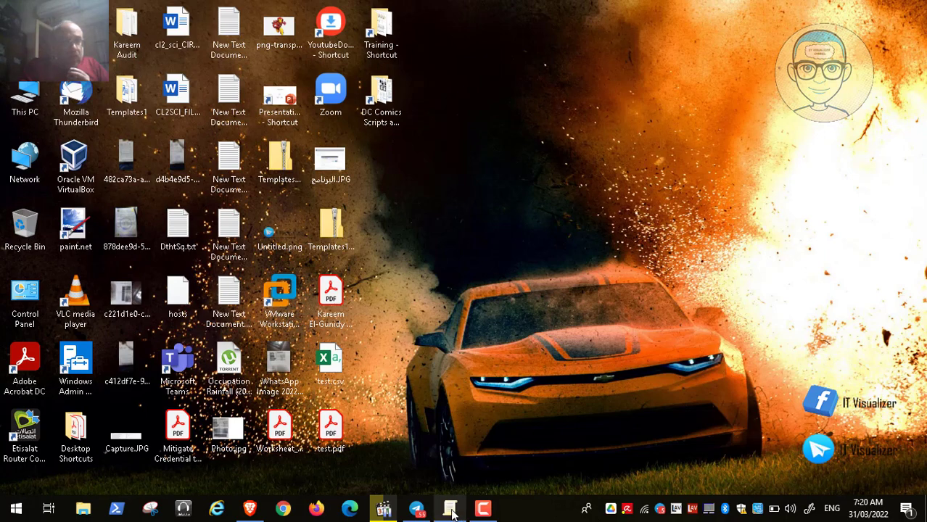
left_click(450, 508)
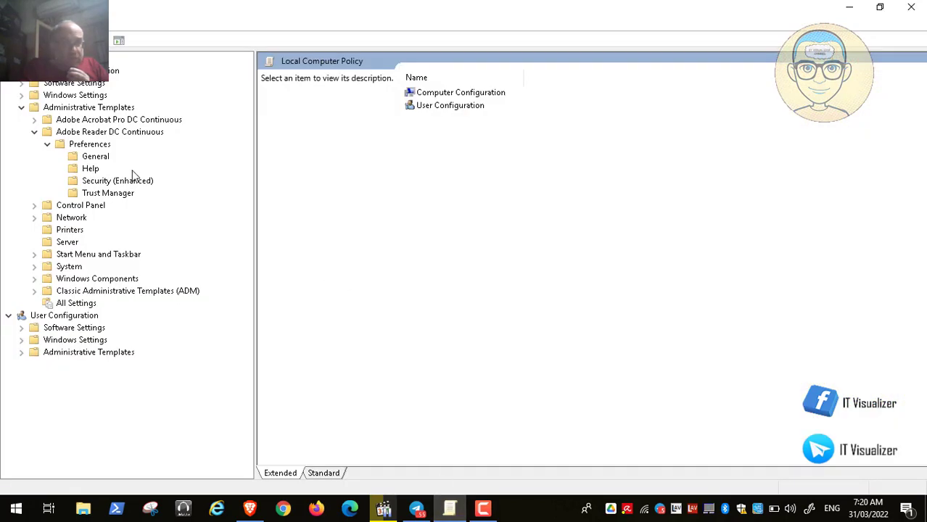
left_click(94, 183)
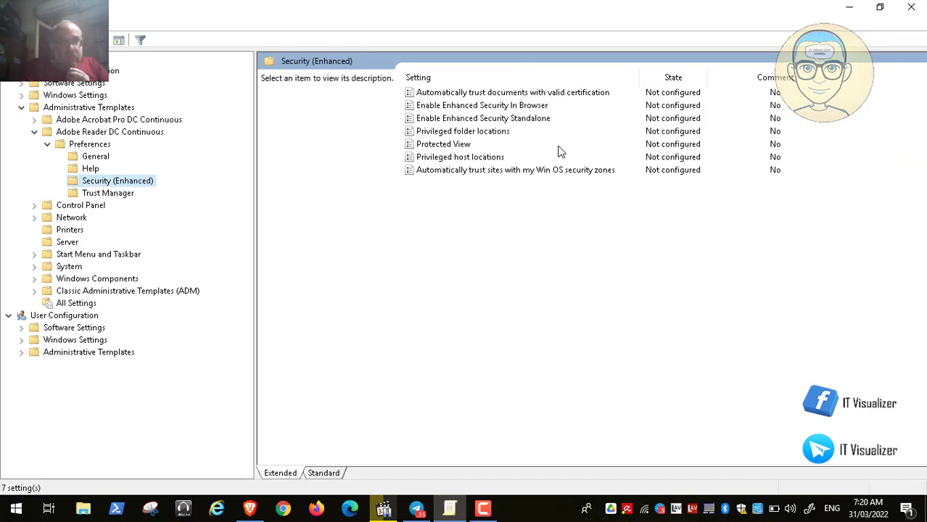
left_click(490, 123)
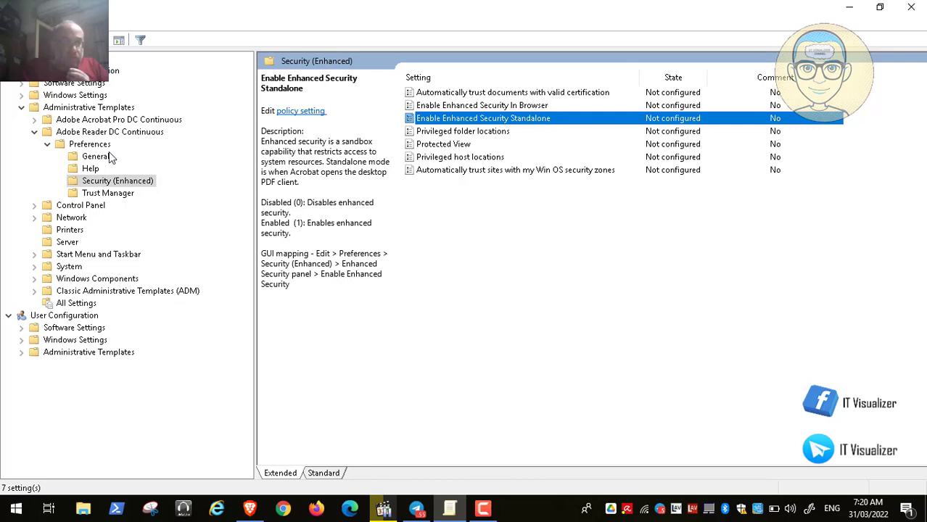
Review the bEnhancedSecurityStandalone registry fix text in Video30.mp4, and minimize the player and the policy editor
left_click(384, 508)
double_click(367, 288)
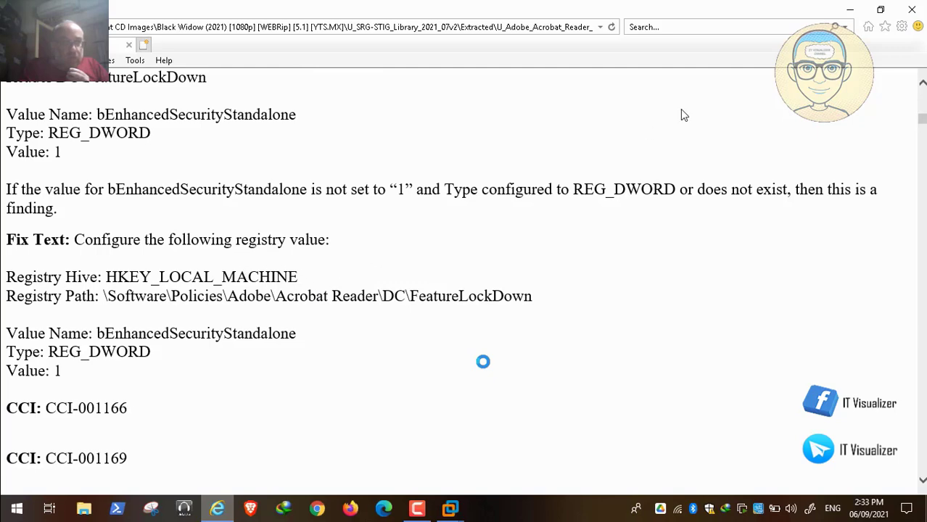
double_click(477, 320)
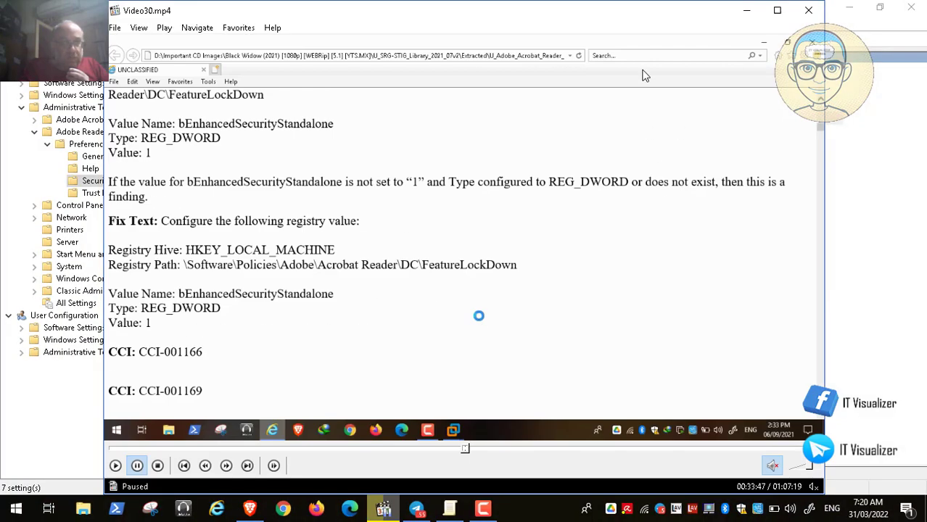
left_click(755, 13)
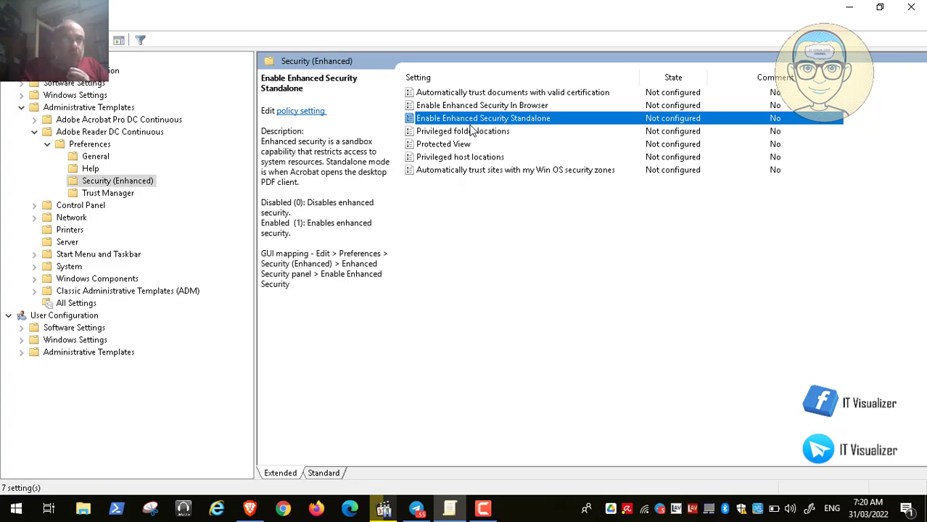
left_click(850, 7)
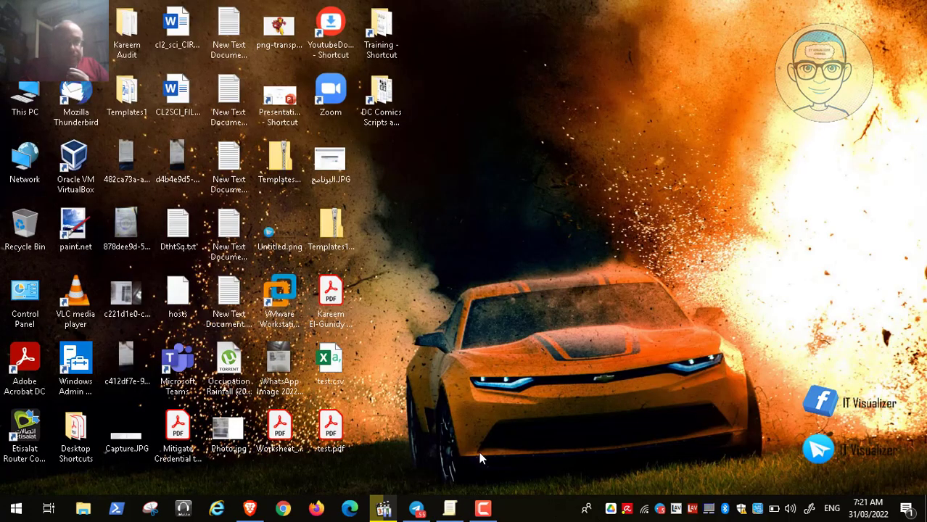
Resume Video30.mp4 and go back over the check content and vulnerability discussion of rule ARDC-CN-000005
left_click(383, 508)
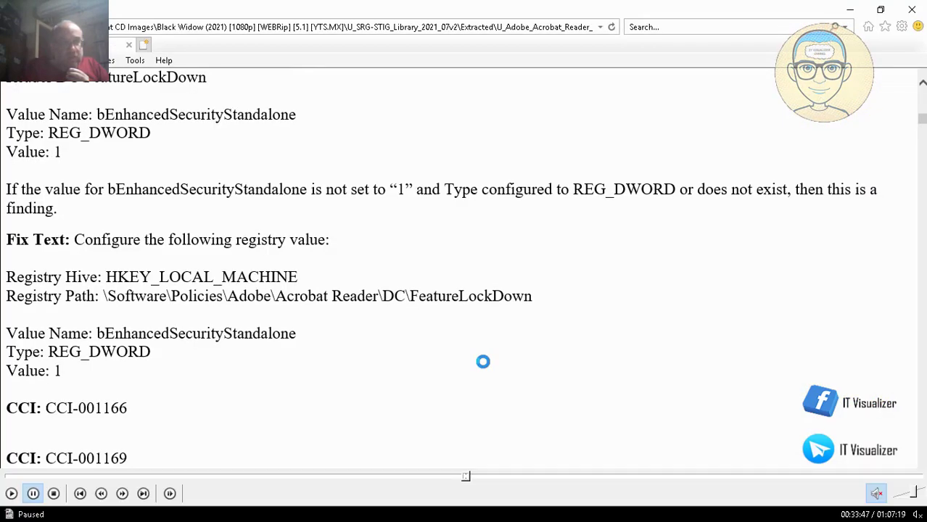
left_click(10, 493)
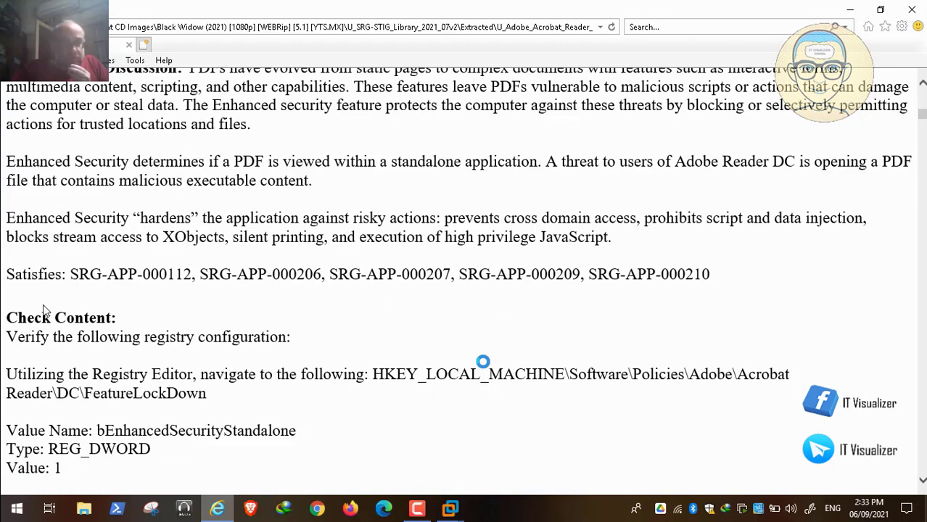
scroll(44, 311, "up", 1)
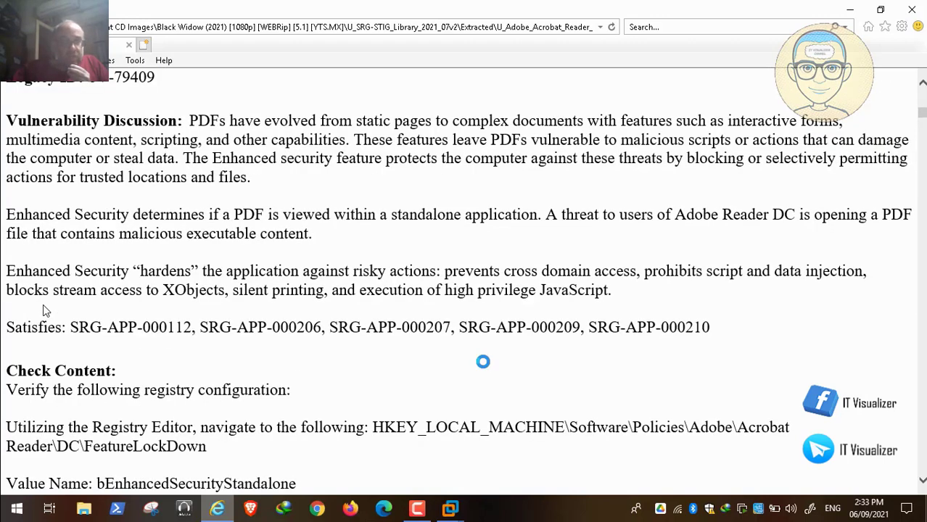
scroll(44, 310, "up", 3)
scroll(44, 311, "down", 1)
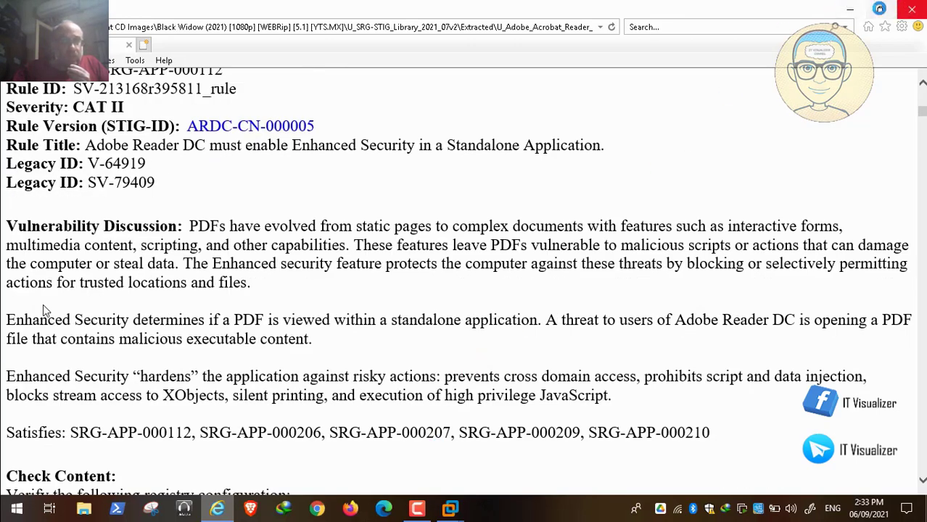
Minimize the STIG document, and clear the Group Policy Management Editor and RedAlert Console from the PAW virtual machine's desktop
left_click(849, 12)
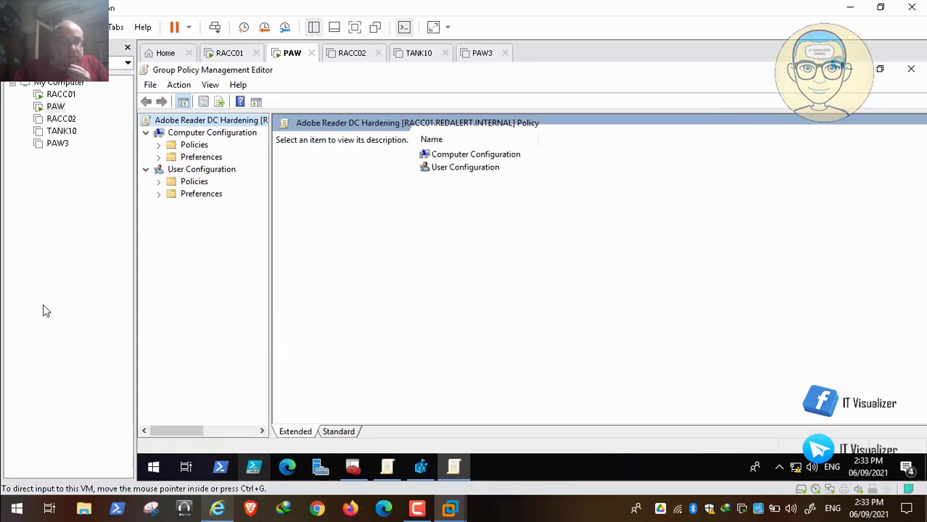
left_click(848, 68)
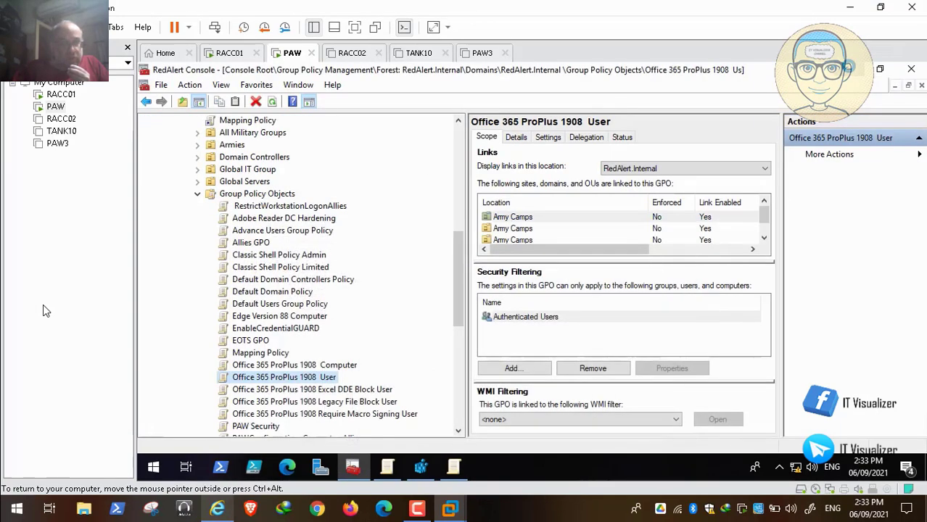
left_click(848, 69)
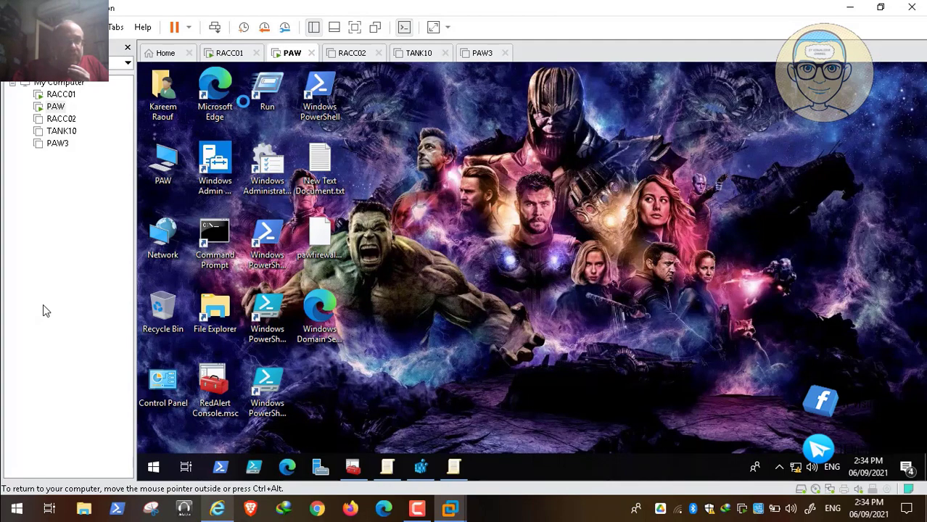
Open the Shared Folders (Z:) drive on the PAW machine and enter its ADToolsCollection folder
left_click(165, 171)
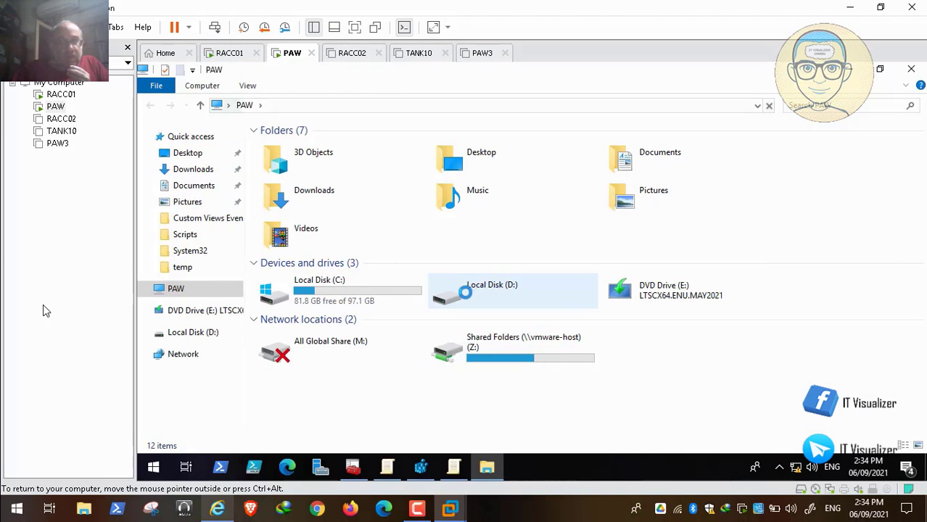
left_click(475, 346)
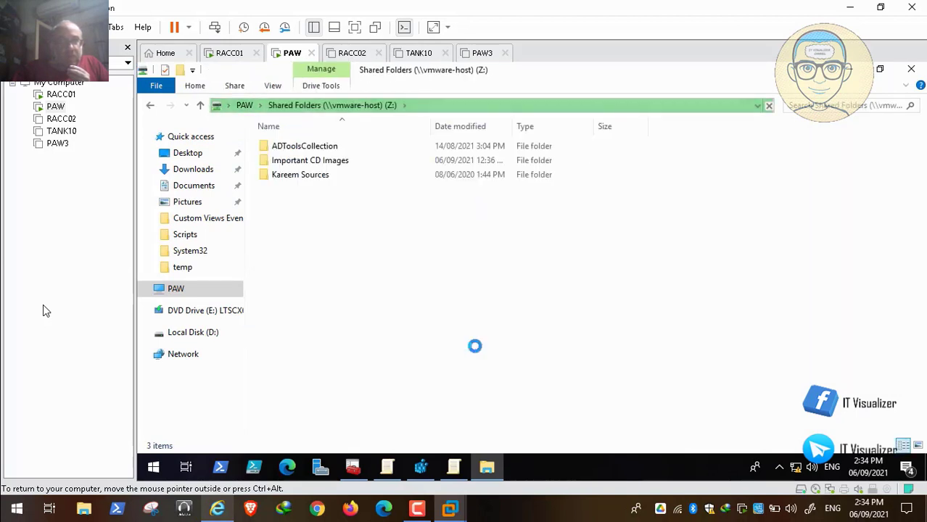
left_click(295, 159)
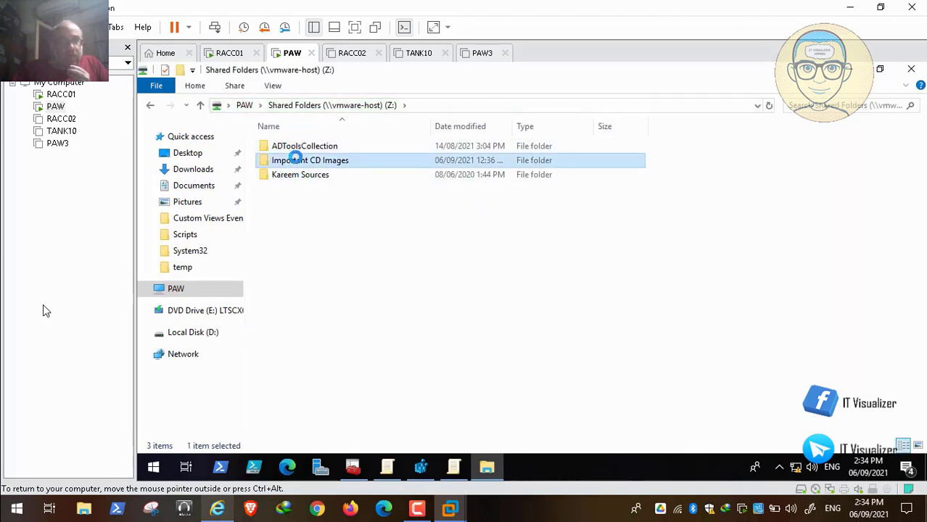
left_click(309, 148)
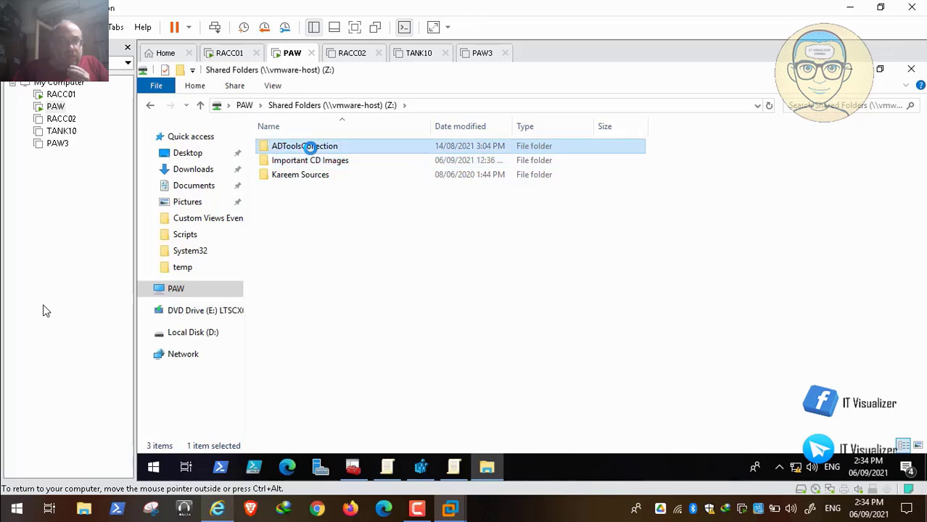
double_click(309, 147)
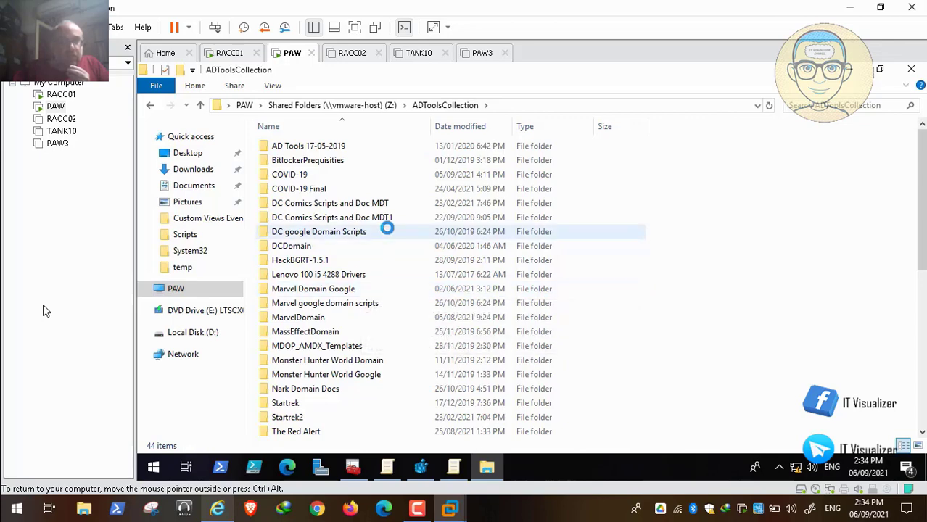
double_click(339, 146)
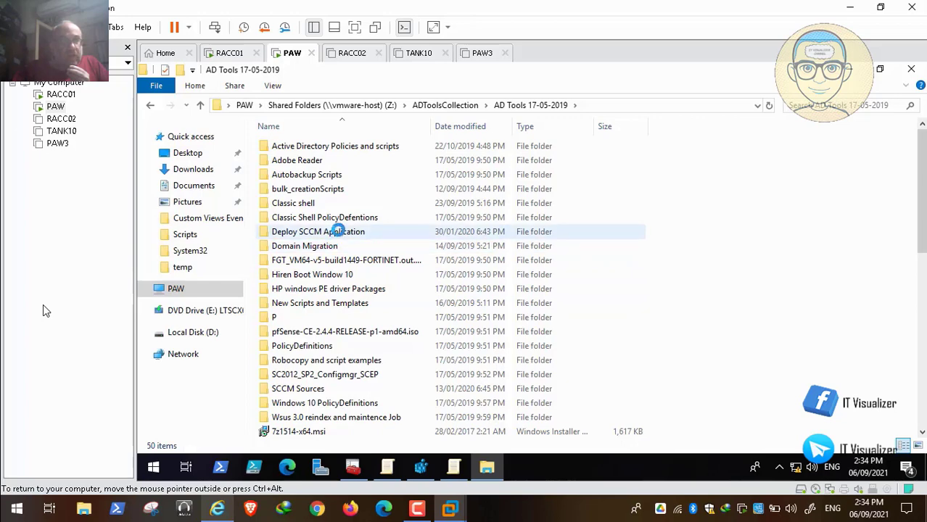
double_click(339, 230)
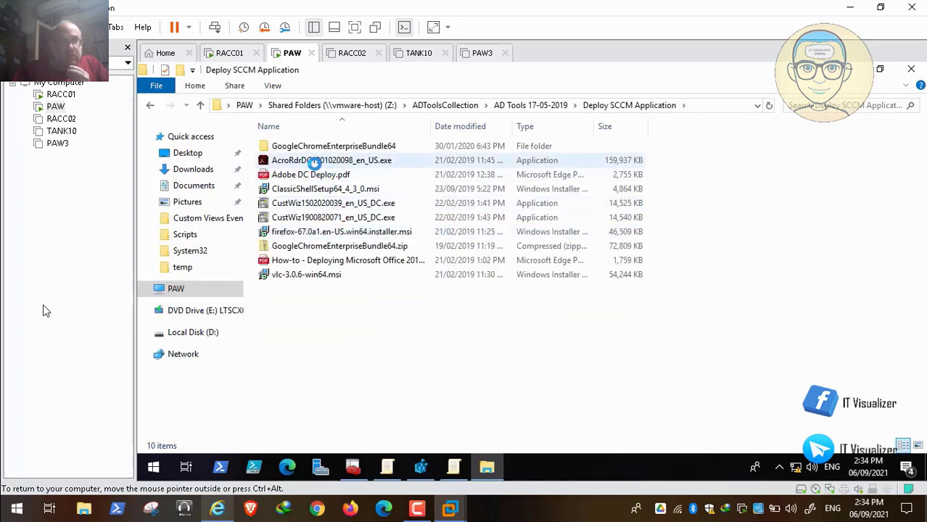
left_click(315, 161)
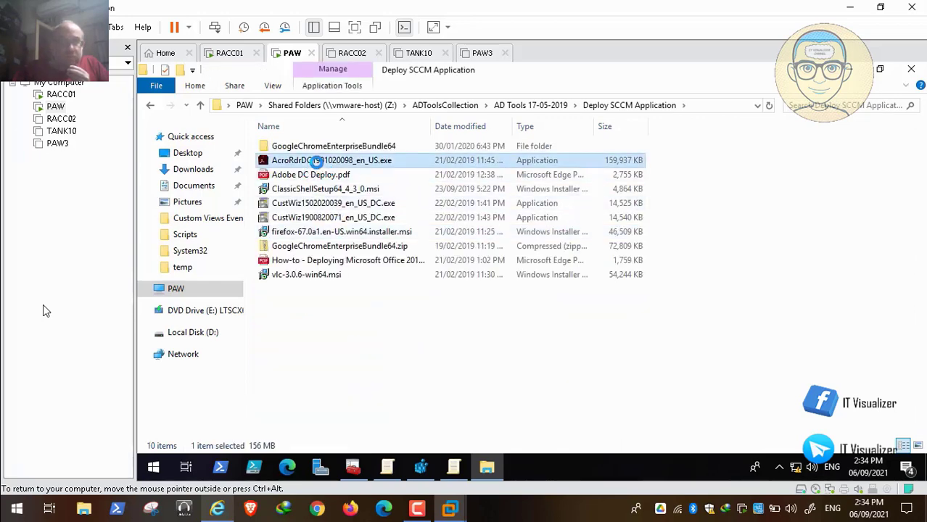
right_click(316, 161)
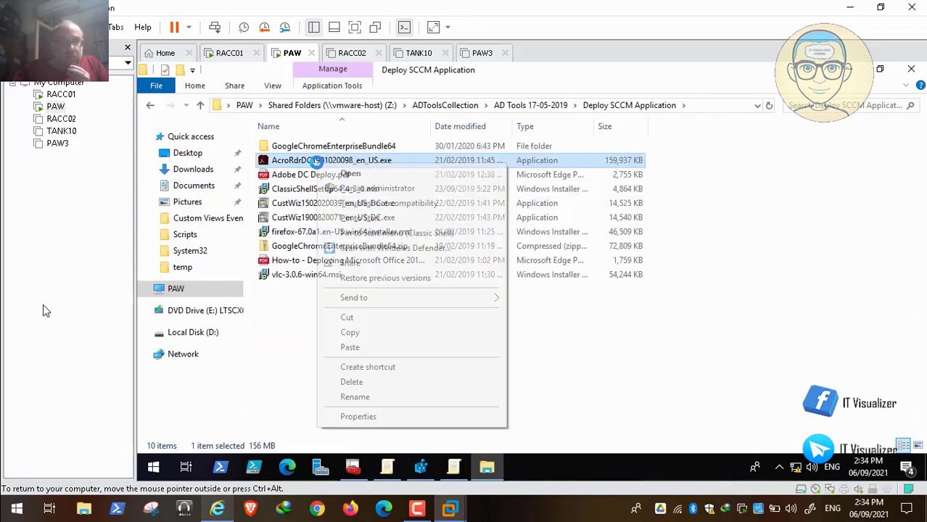
left_click(372, 331)
left_click(207, 327)
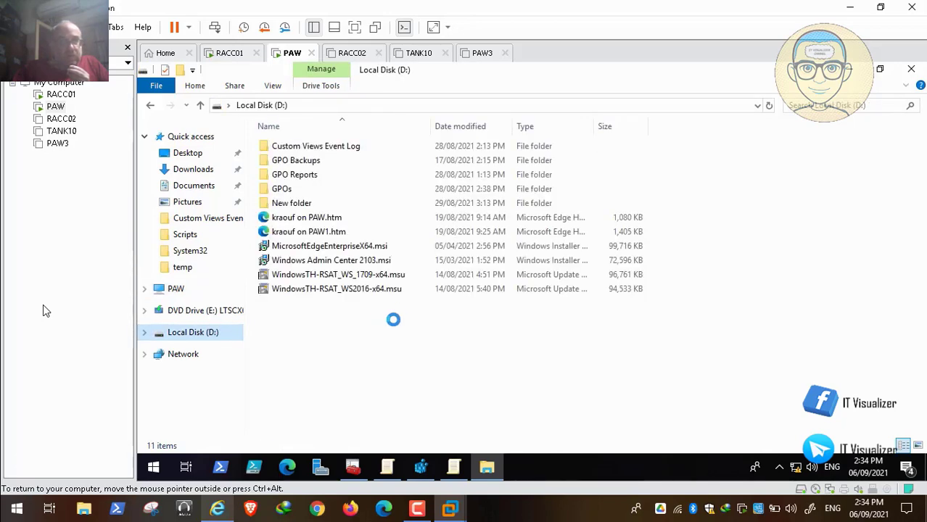
right_click(392, 354)
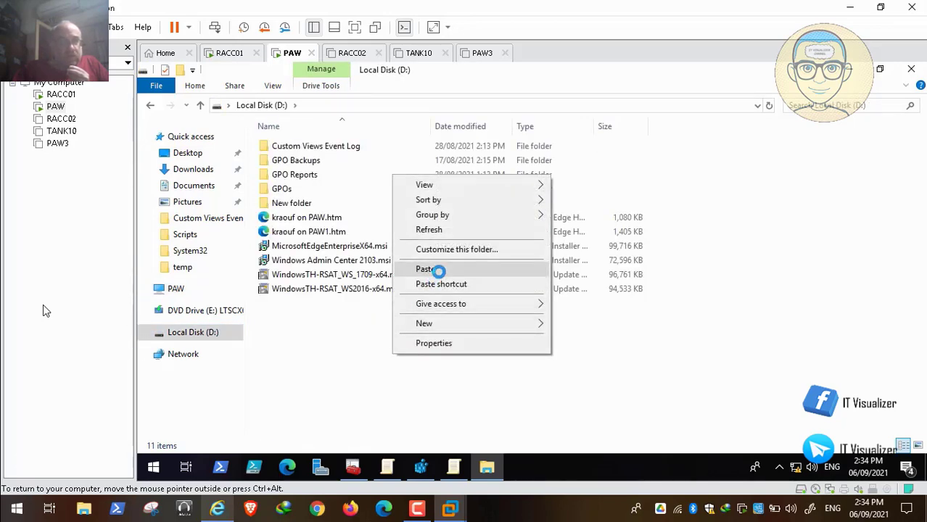
left_click(439, 269)
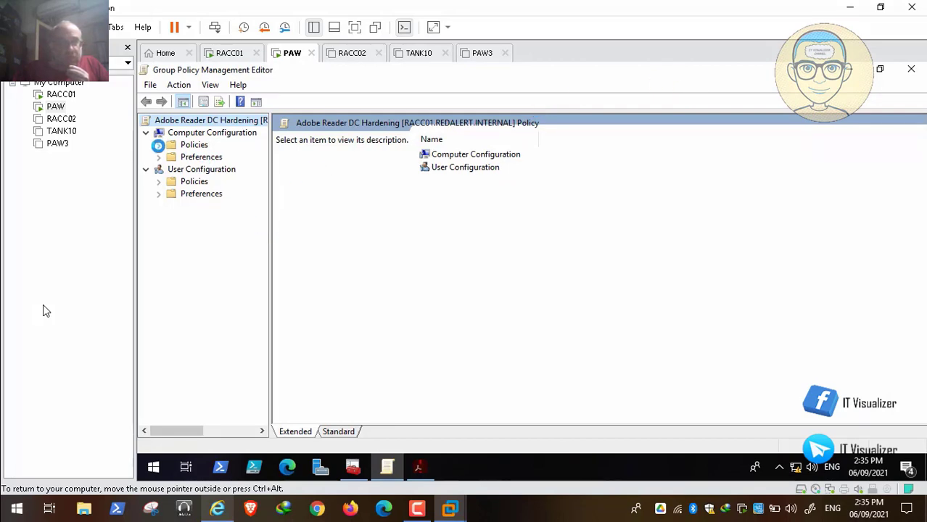
Expand the computer preferences down to Windows Settings in the Adobe Reader DC Hardening policy and widen the console tree
left_click(158, 146)
left_click(159, 147)
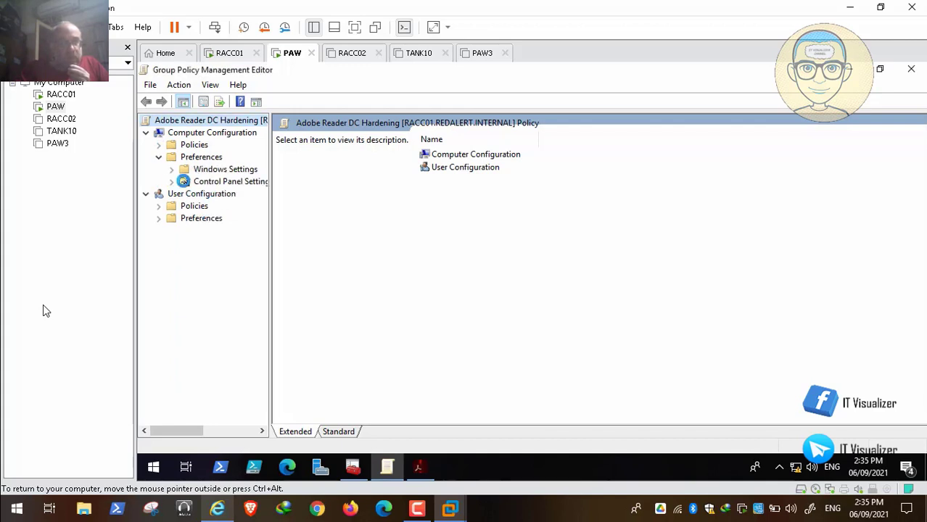
left_click(171, 169)
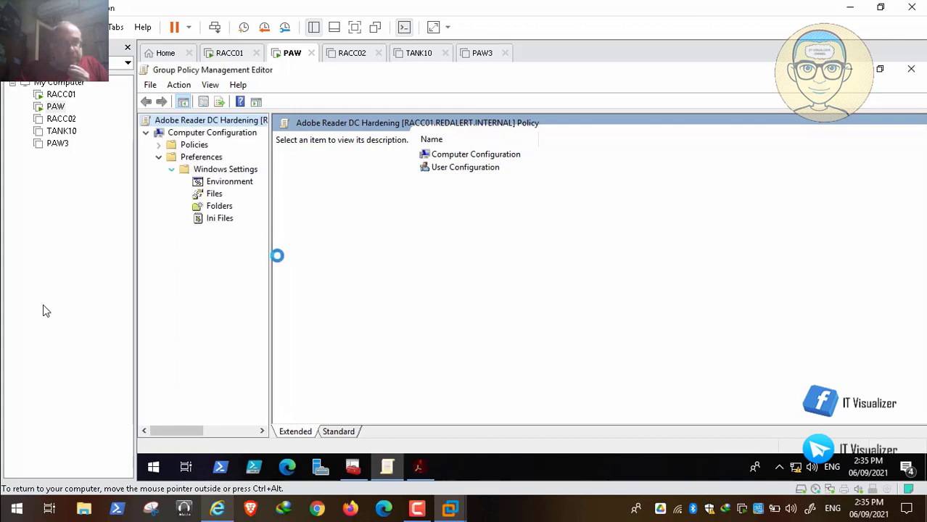
left_click_drag(270, 256, 386, 255)
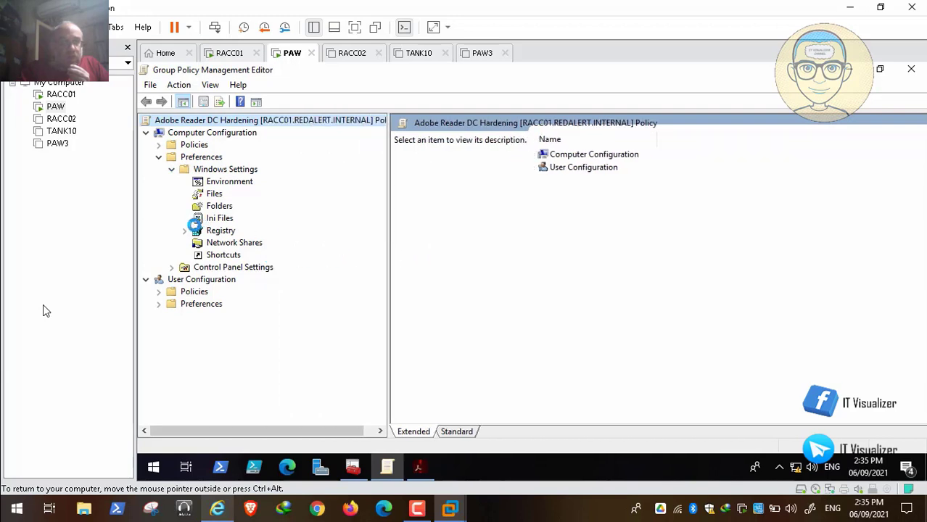
right_click(219, 230)
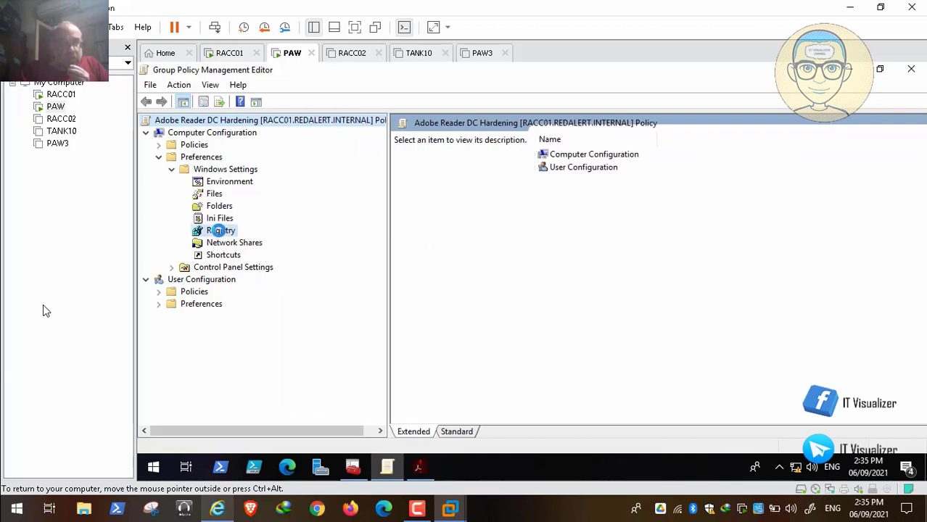
mouse_move(248, 239)
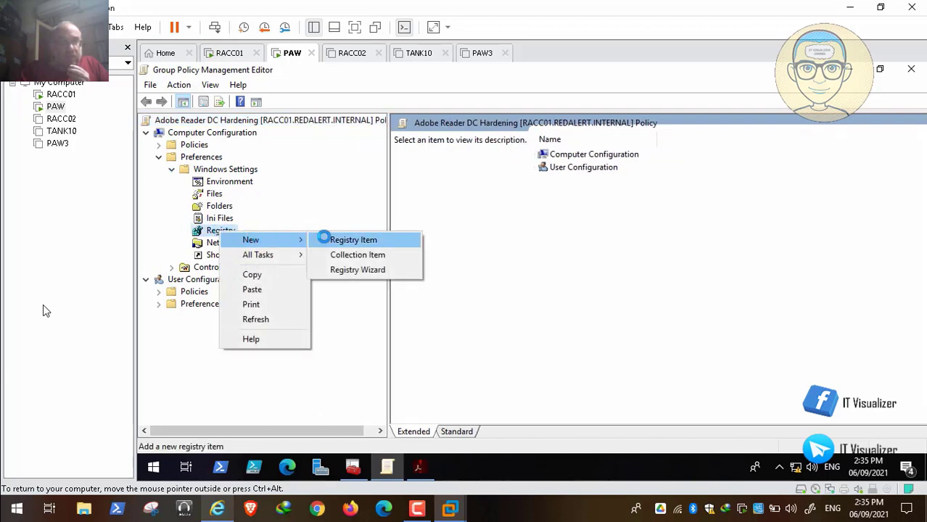
left_click(295, 197)
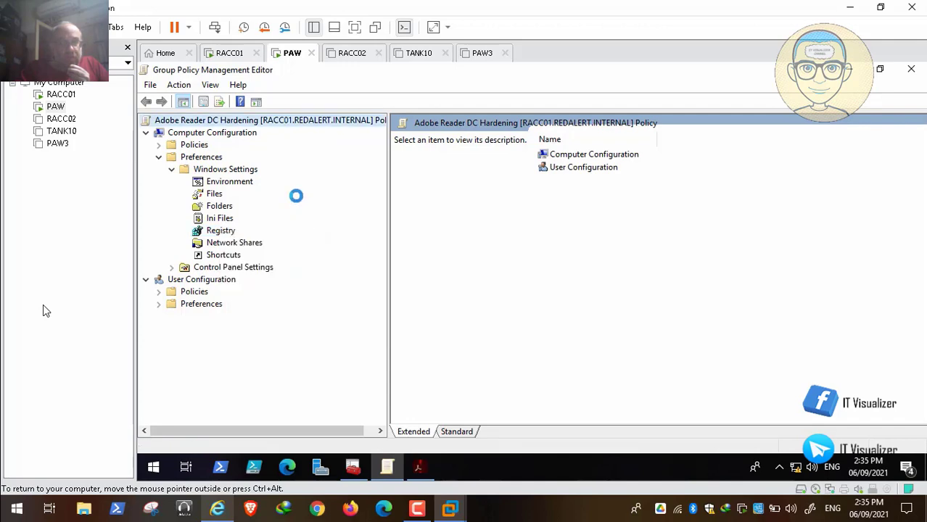
Minimize the policy editor, install Adobe Acrobat Reader DC on the PAW machine with the default setup options, and finish the setup
left_click(850, 69)
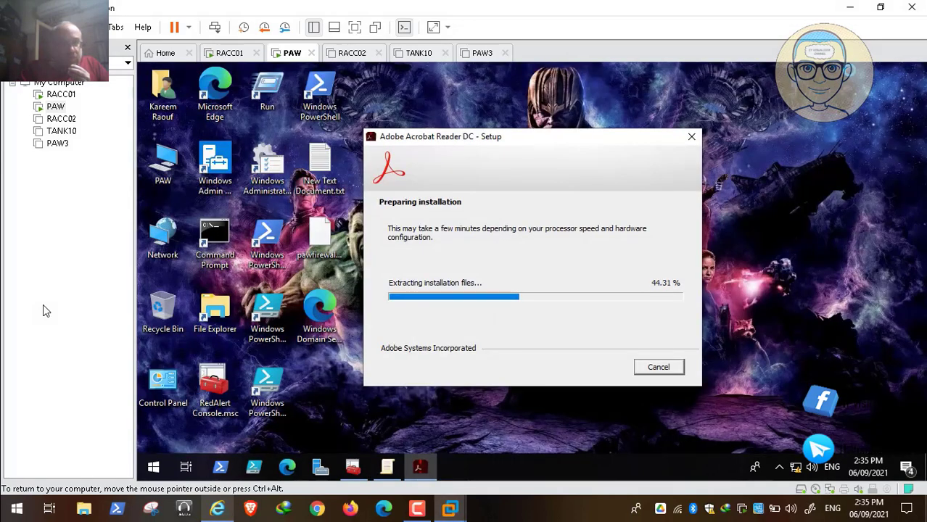
left_click(417, 509)
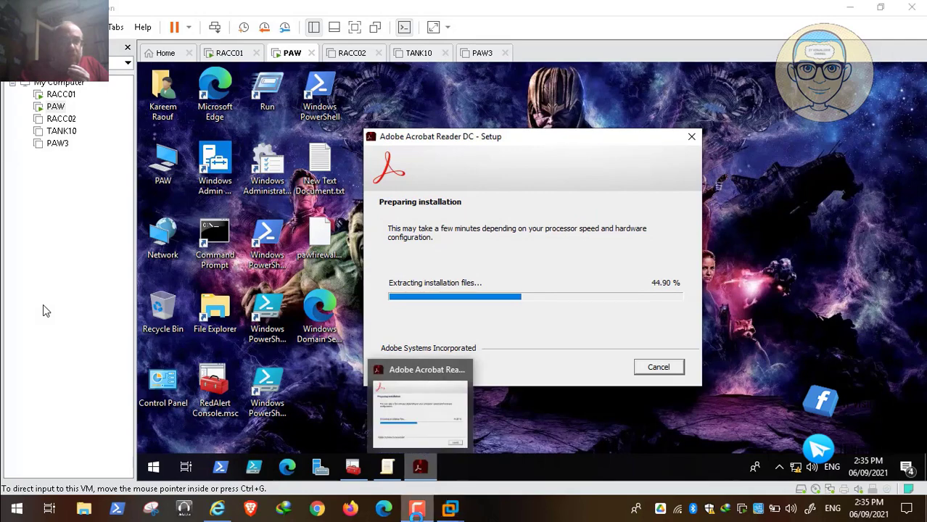
left_click(865, 442)
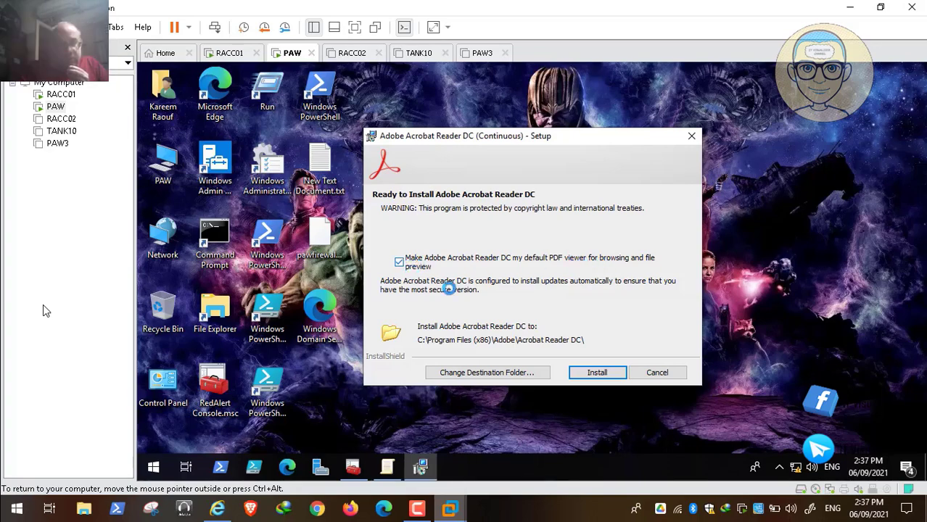
left_click(589, 370)
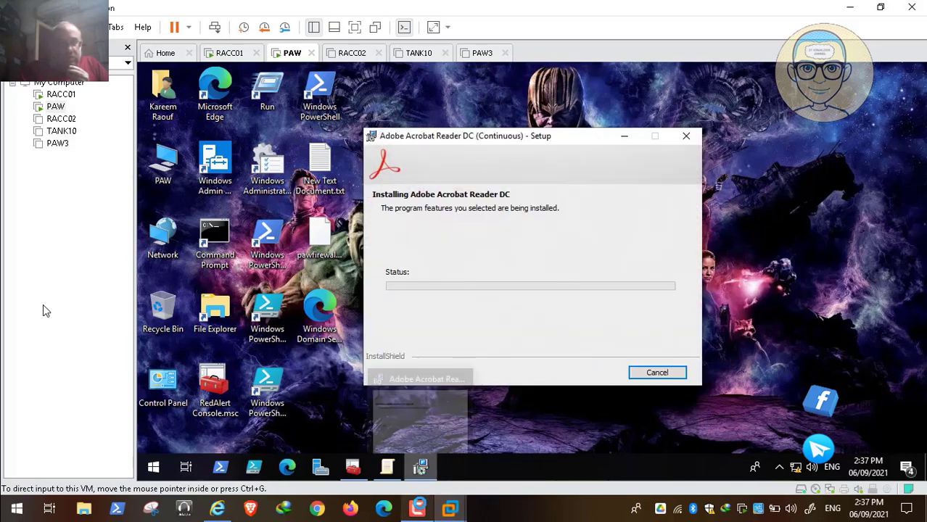
left_click(420, 503)
left_click(863, 445)
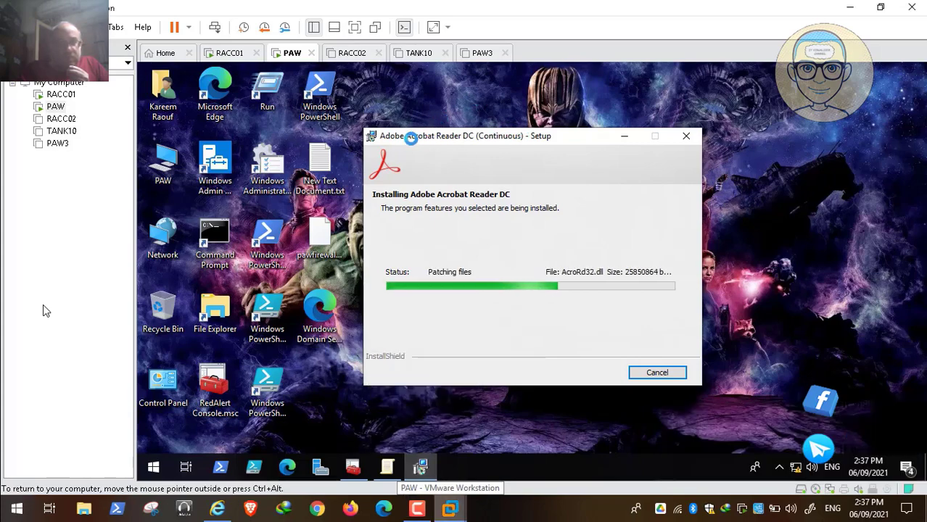
left_click(418, 508)
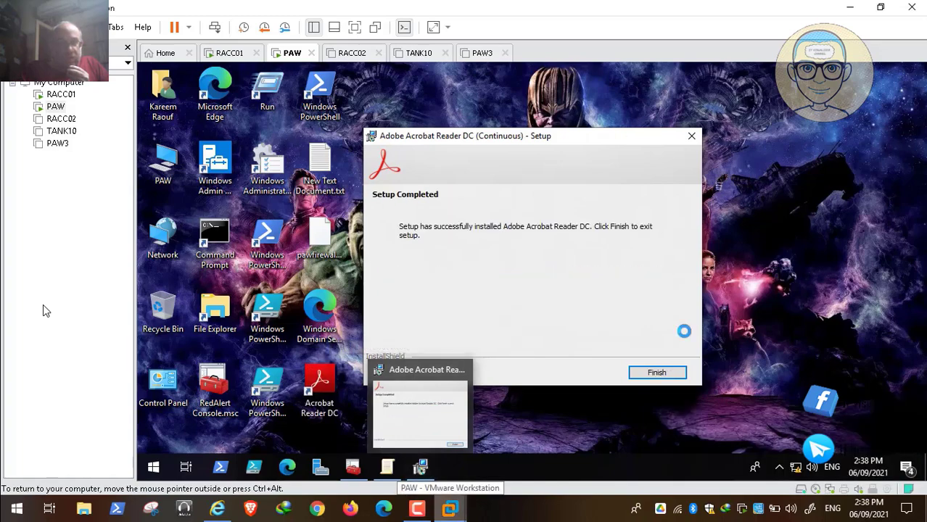
left_click(657, 373)
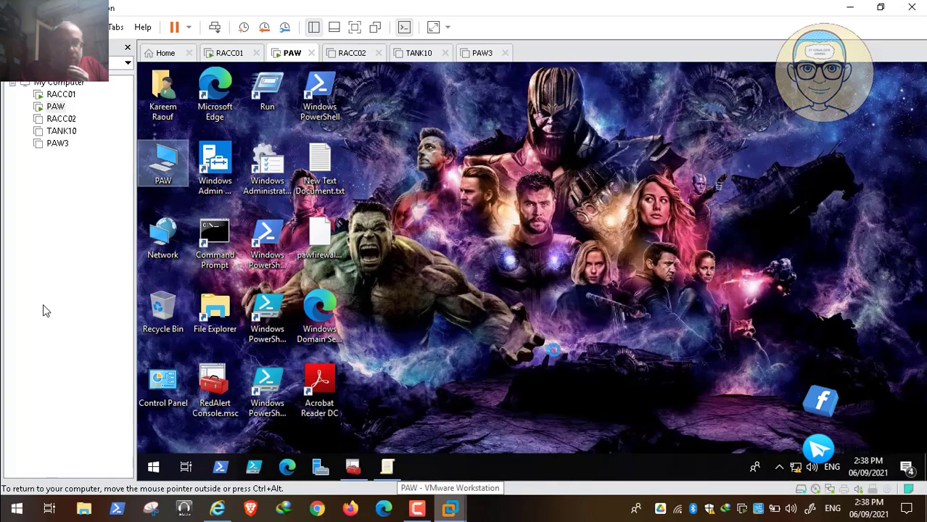
Launch Acrobat Reader DC, accept its license agreement, and close the program
double_click(317, 384)
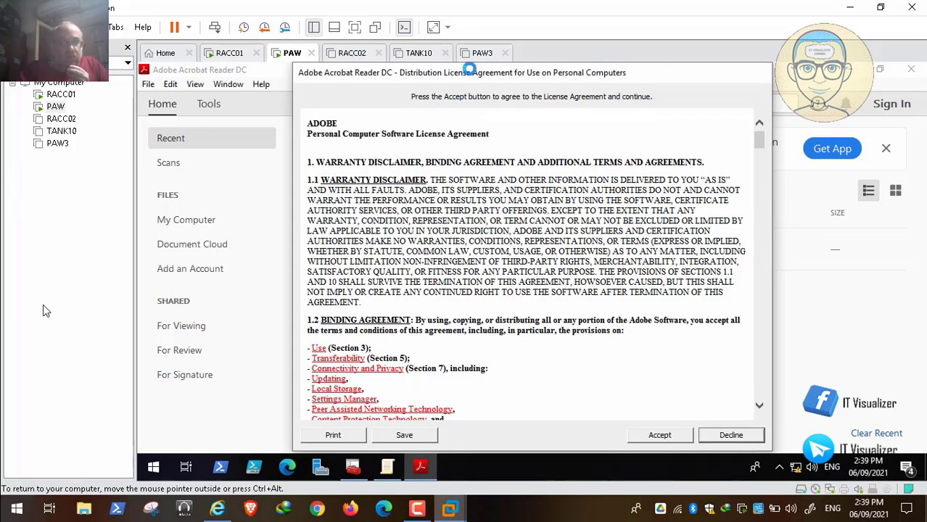
left_click(655, 433)
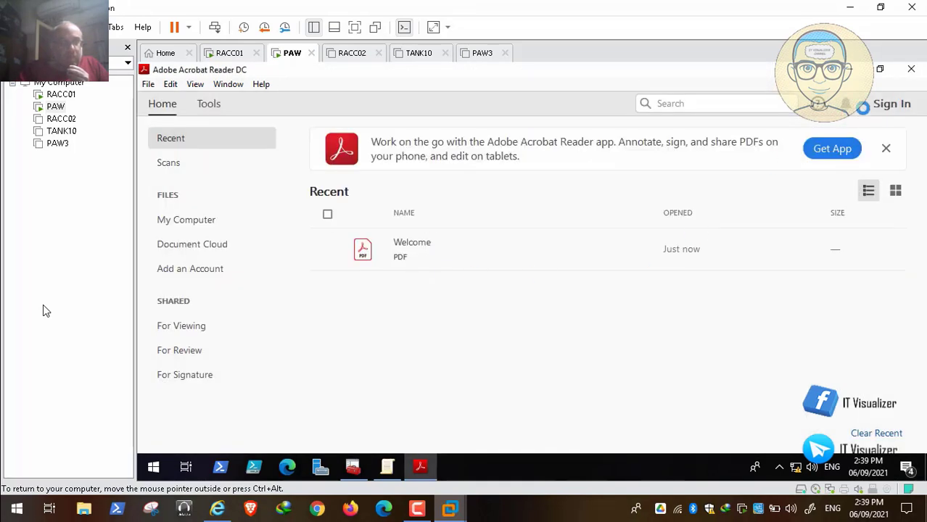
left_click(912, 69)
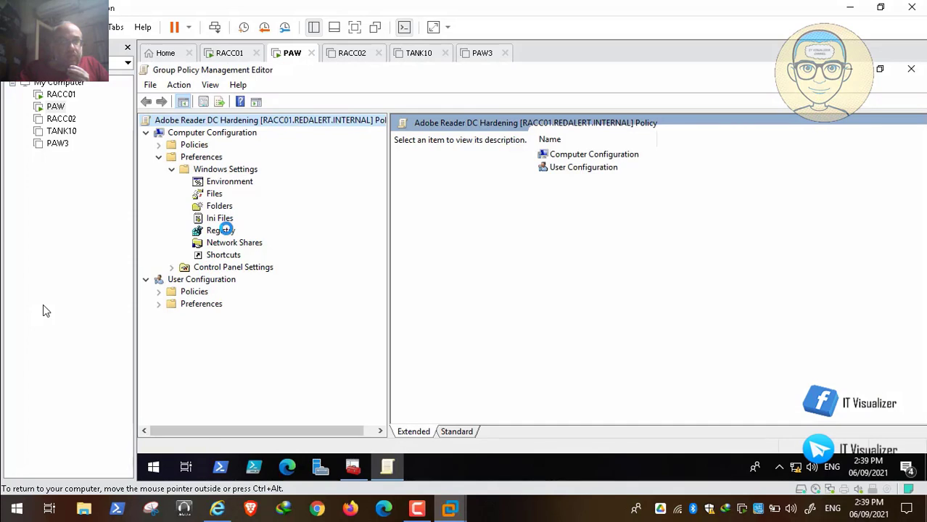
Start a new registry item under the computer preferences' Windows Settings in the Adobe Reader DC Hardening policy
right_click(226, 230)
mouse_move(261, 238)
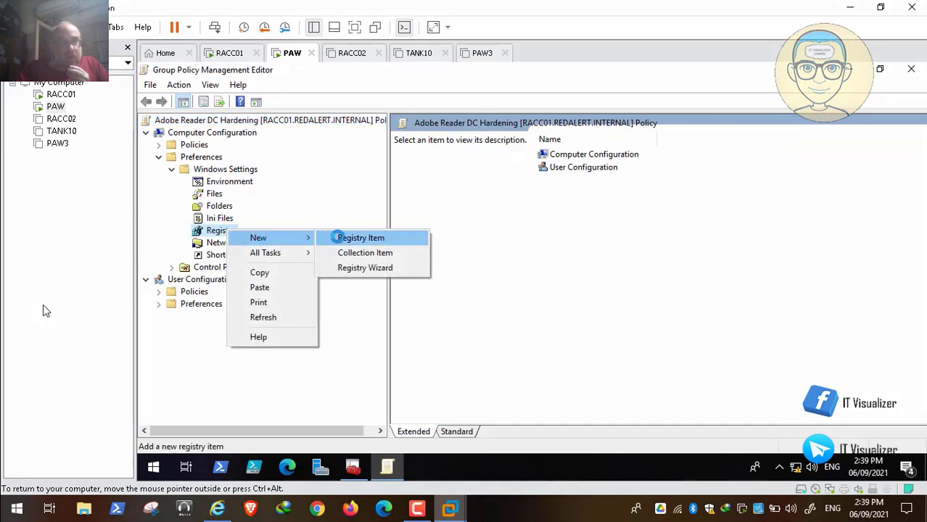
left_click(338, 238)
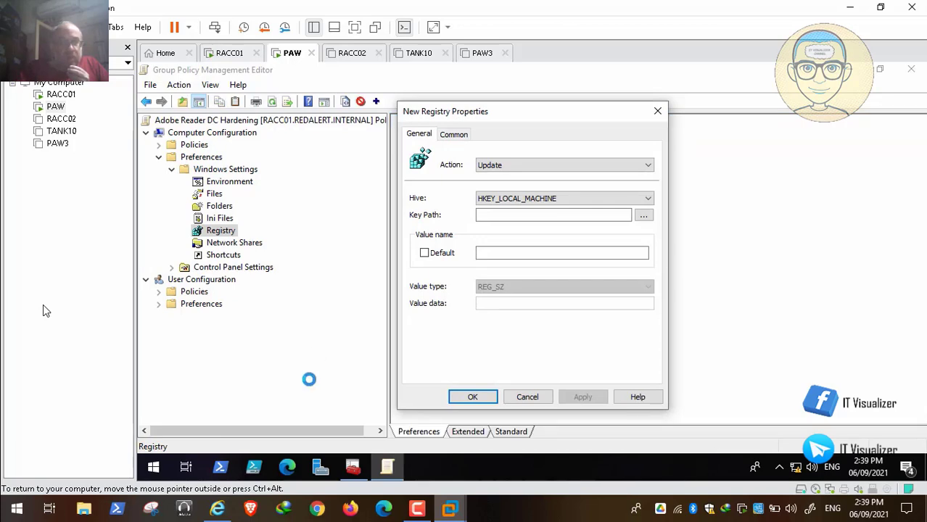
Switch to the STIG document, review the registry path in rule ARDC-CN-000005's check content, and return to the PAW virtual machine
left_click(217, 509)
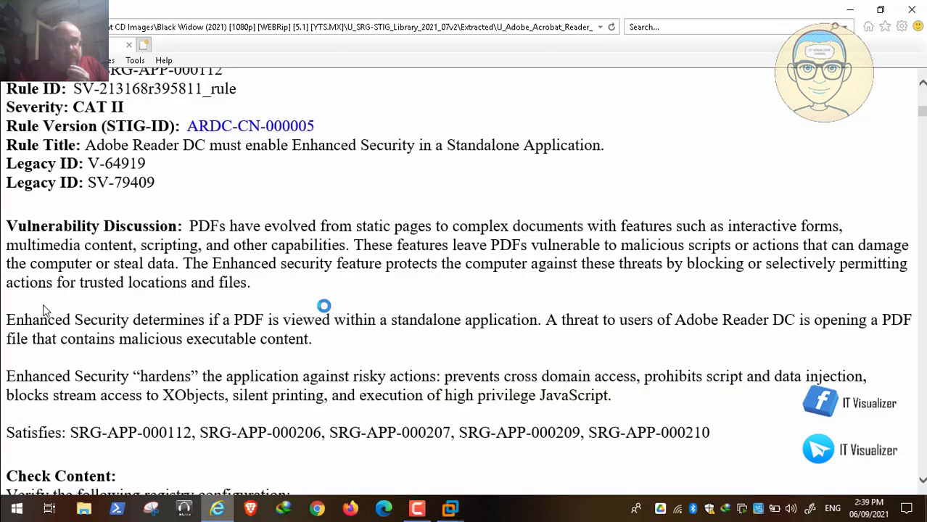
scroll(43, 309, "down", 3)
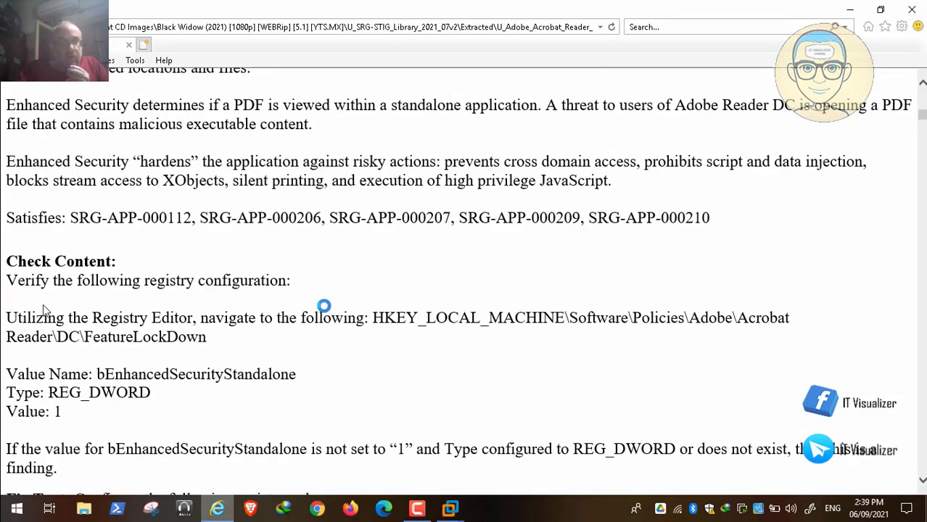
scroll(42, 309, "down", 1)
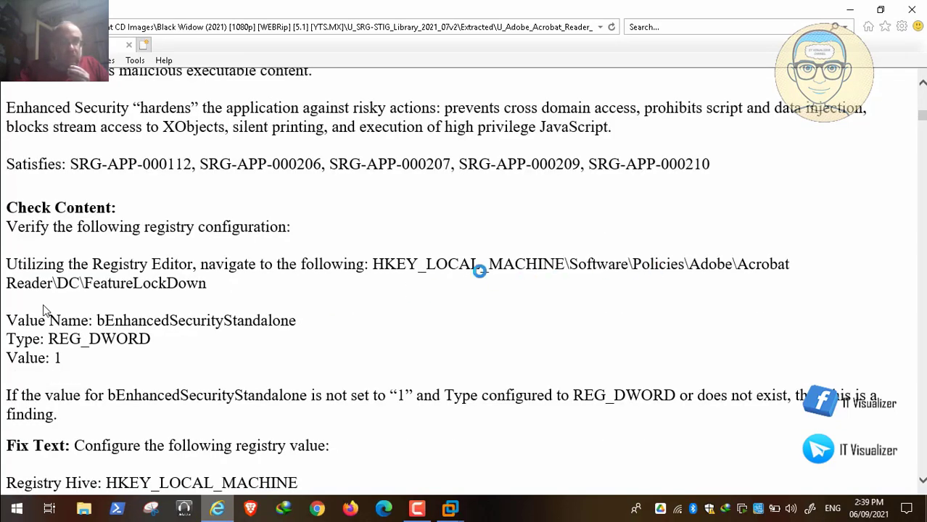
left_click_drag(204, 283, 31, 283)
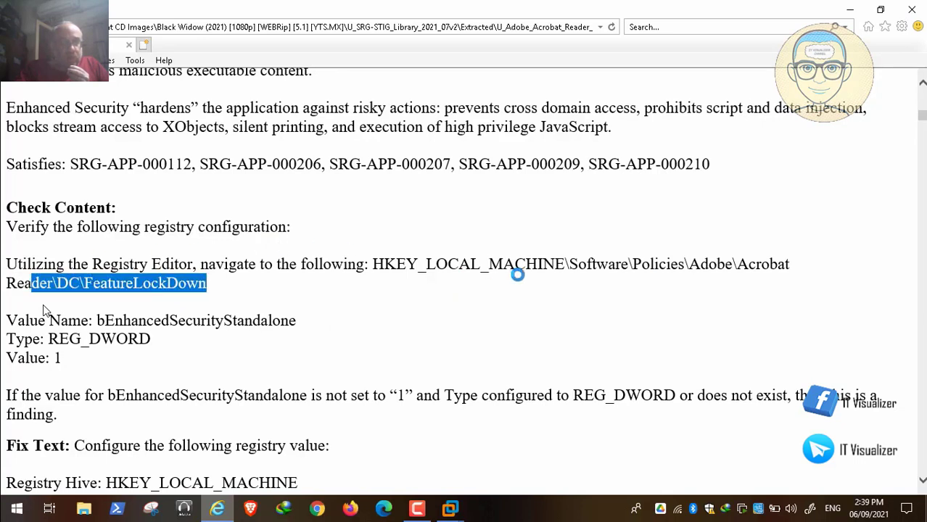
left_click(517, 274)
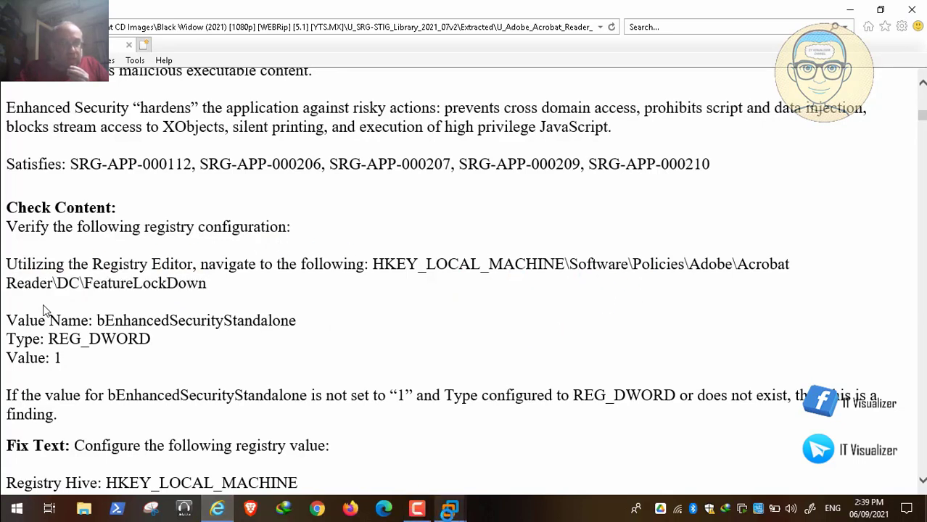
left_click(447, 512)
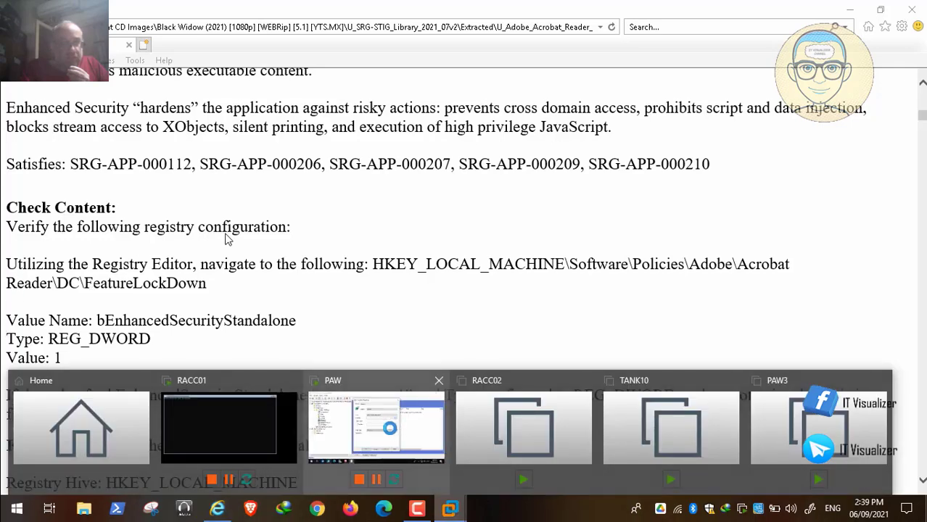
Pause Video30.mp4, view the Enable Enhanced Security Standalone policy in the Group Policy editor, and return to the full-screen video
double_click(231, 237)
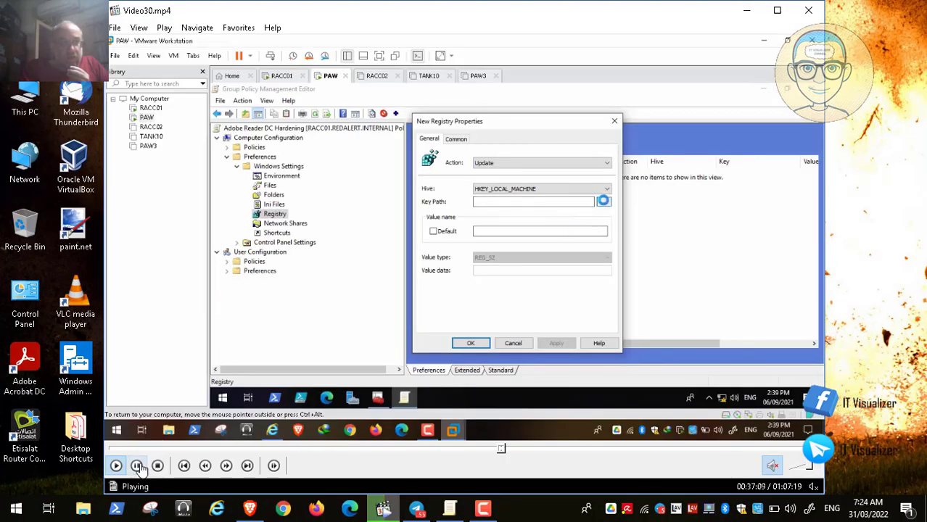
left_click(137, 466)
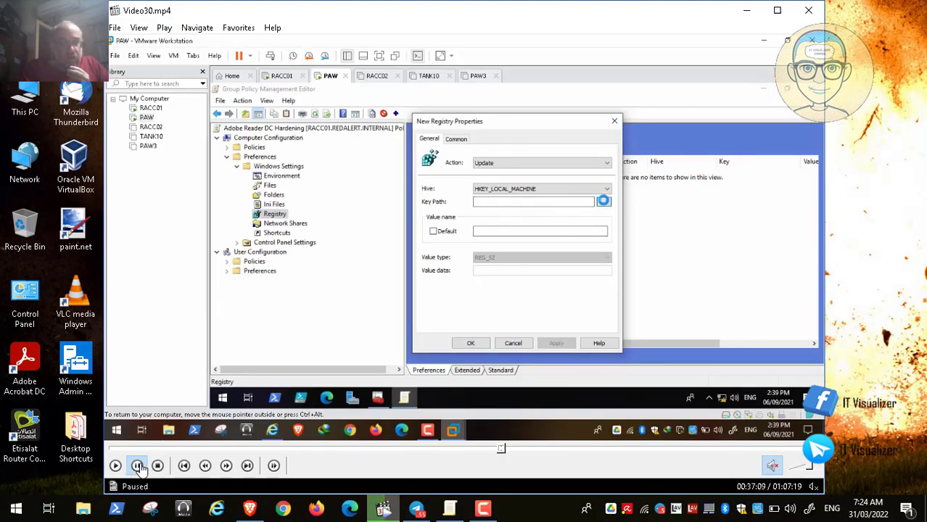
left_click(450, 511)
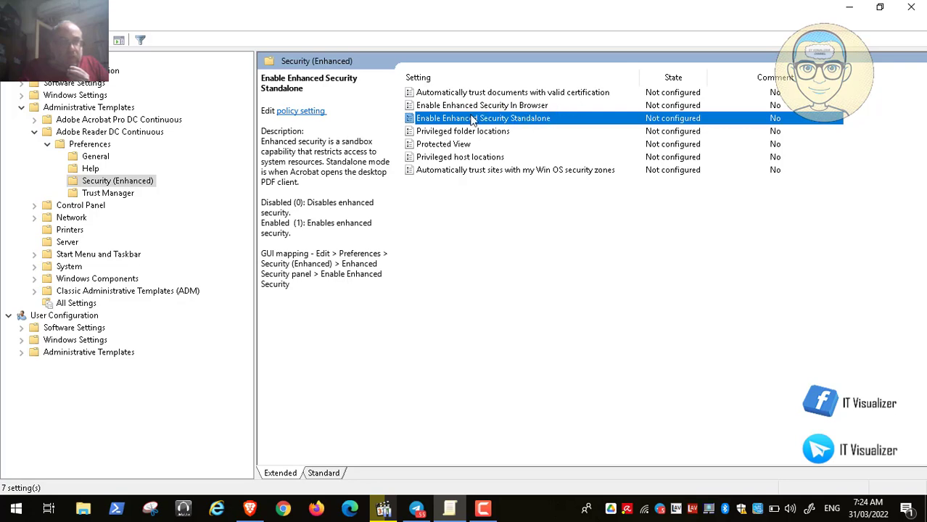
left_click(854, 8)
double_click(408, 281)
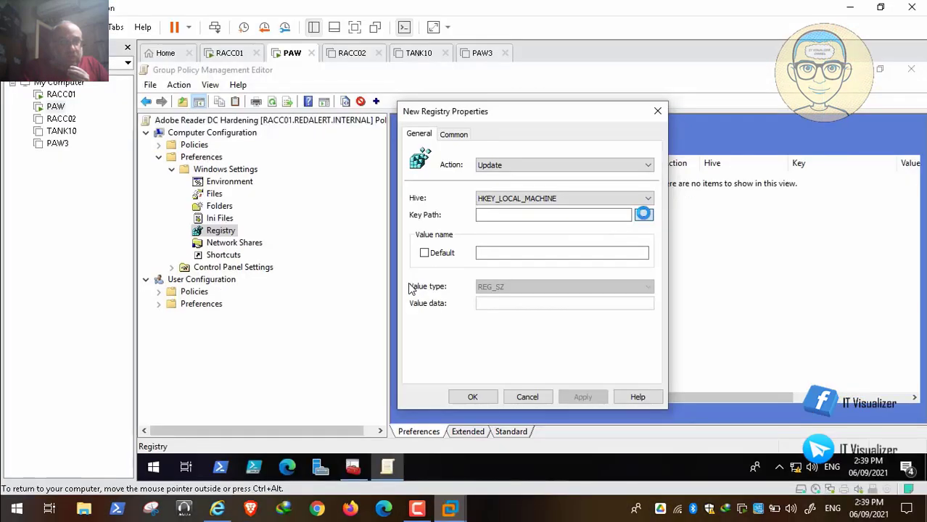
Recheck the registry path in the STIG document's check content and return to the registry item browser on the PAW virtual machine
left_click(10, 493)
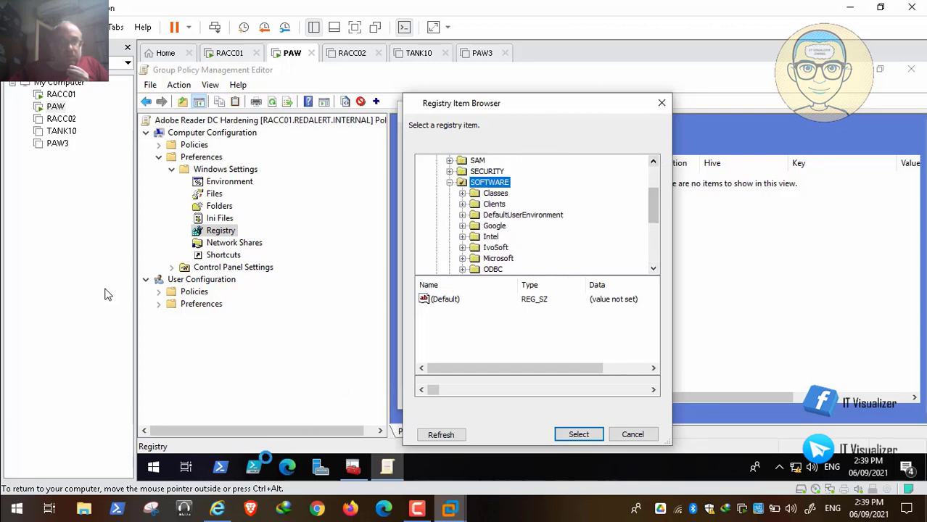
left_click(222, 510)
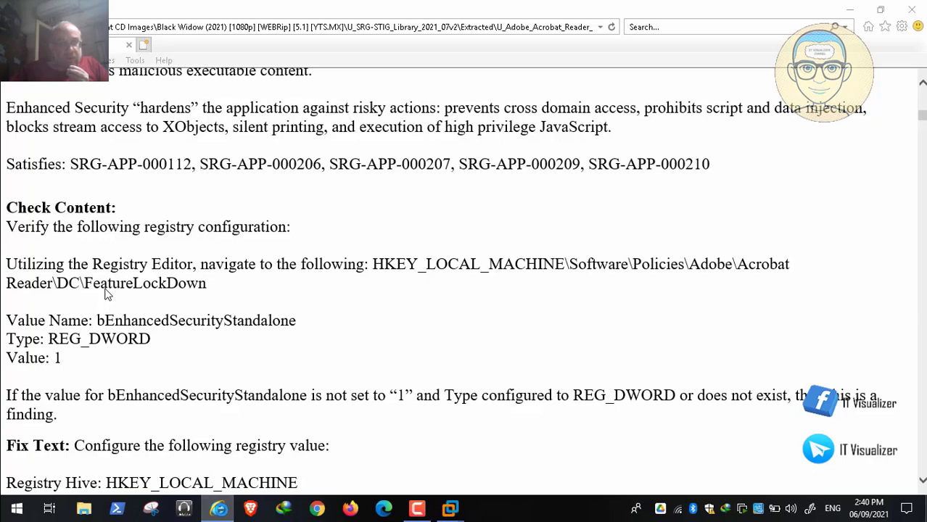
key("alt+Tab")
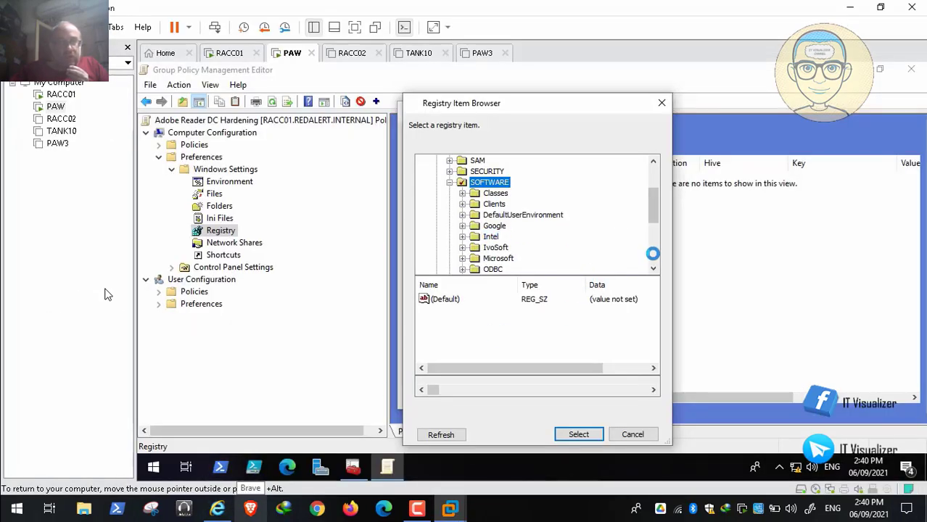
Set the new registry item's key path to SOFTWARE\Policies\Adobe\Acrobat Reader\DC\FeatureLockDown by browsing the registry, checking the path against the STIG
scroll(651, 266, "down", 7)
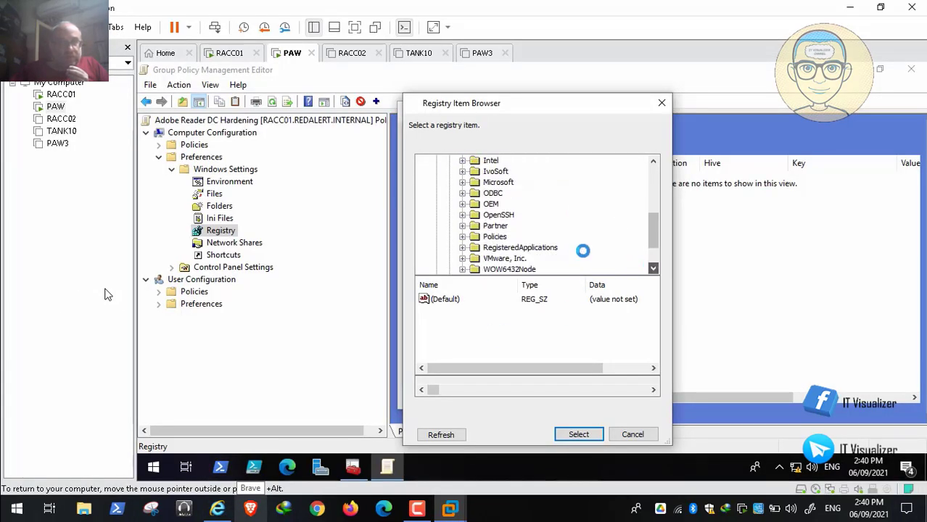
left_click(462, 236)
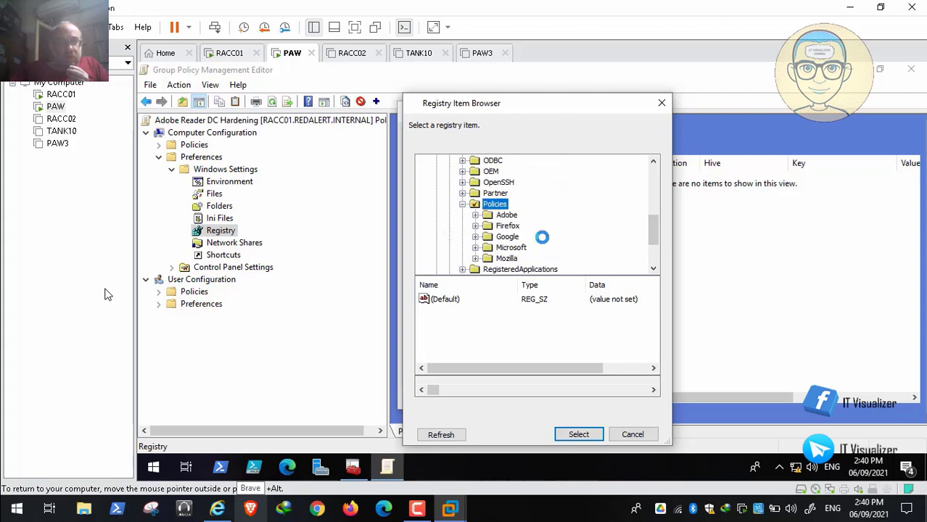
left_click(476, 214)
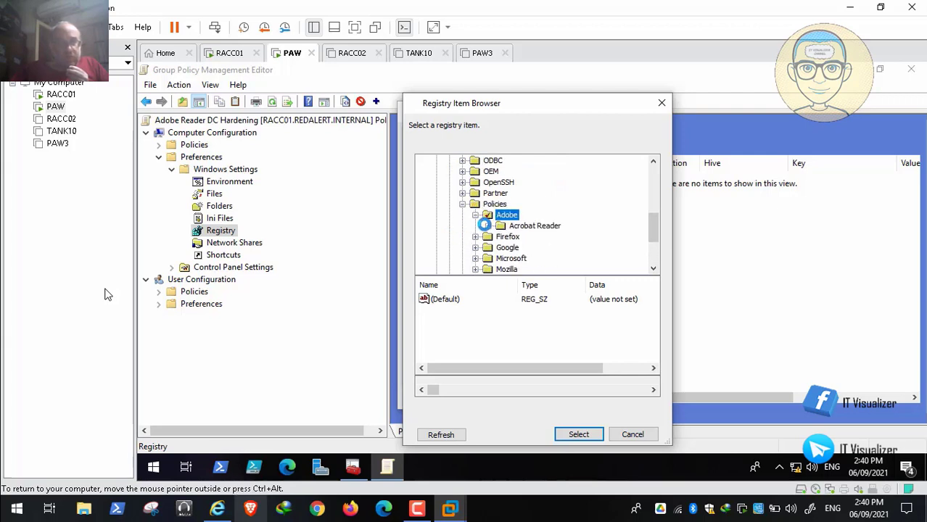
left_click(486, 225)
left_click(501, 236)
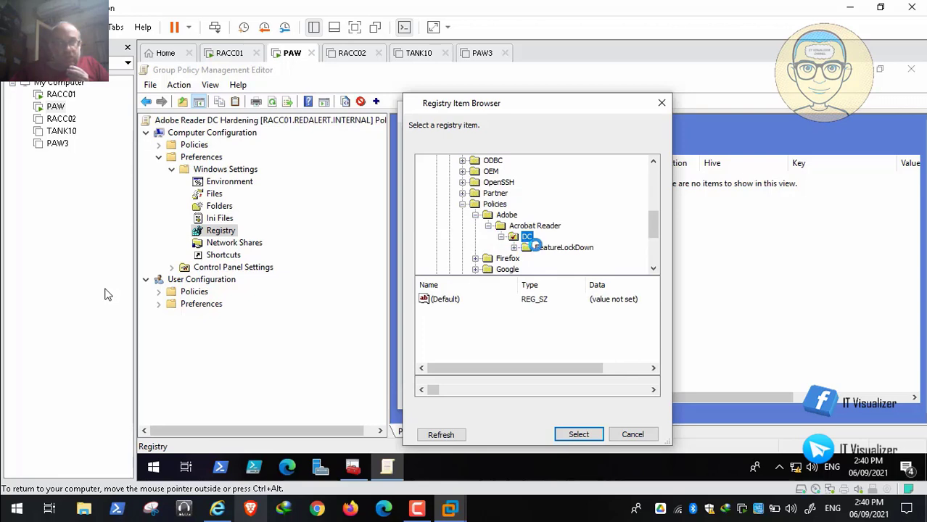
left_click(532, 247)
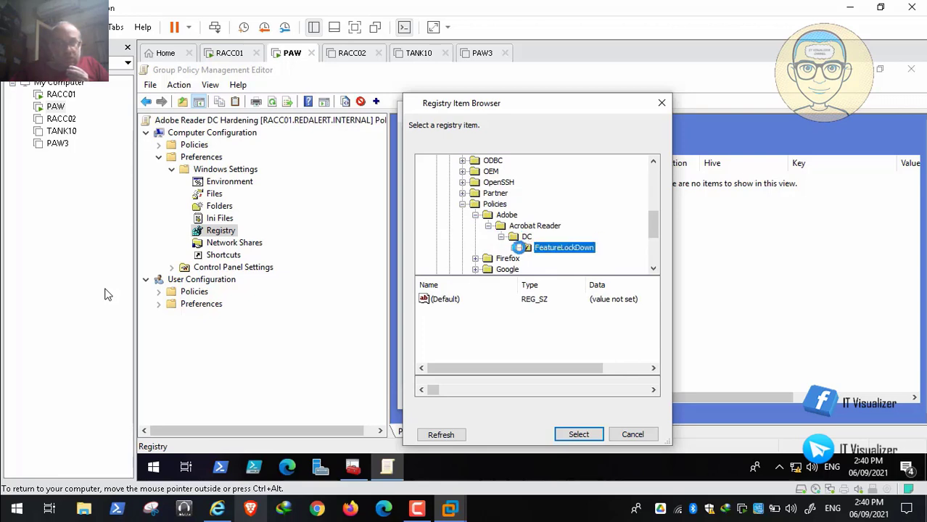
key("alt+Tab")
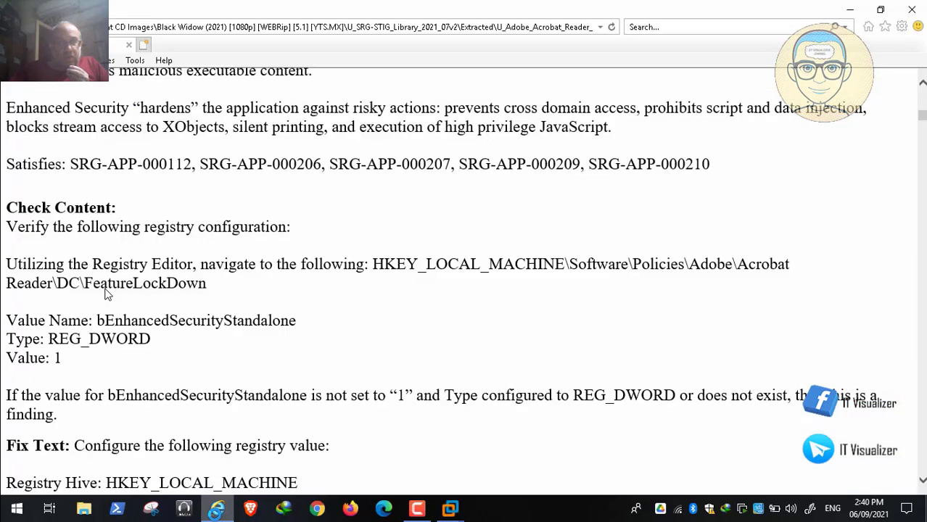
key("alt+Tab")
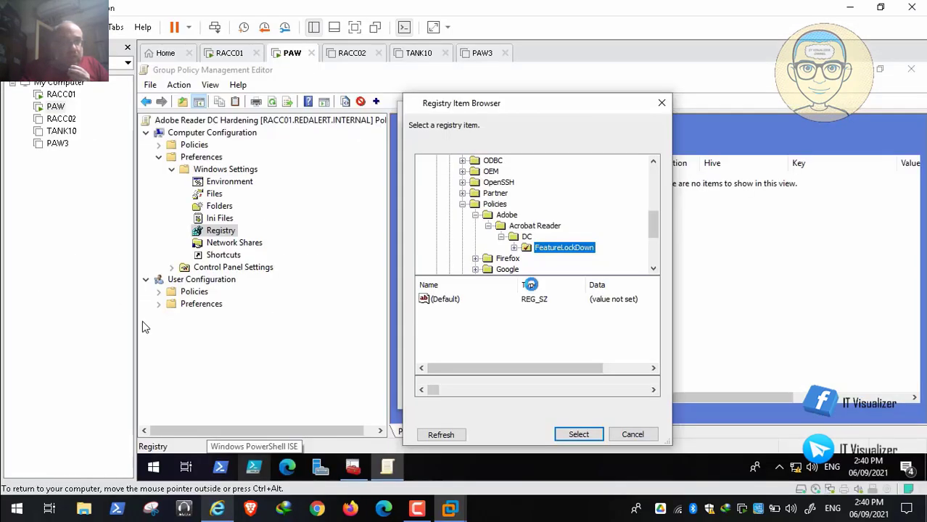
left_click(517, 248)
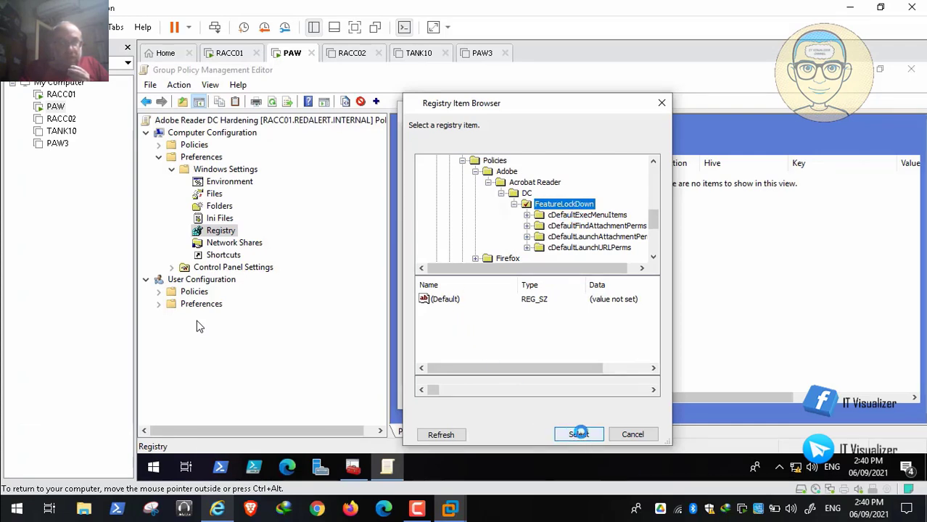
left_click(578, 434)
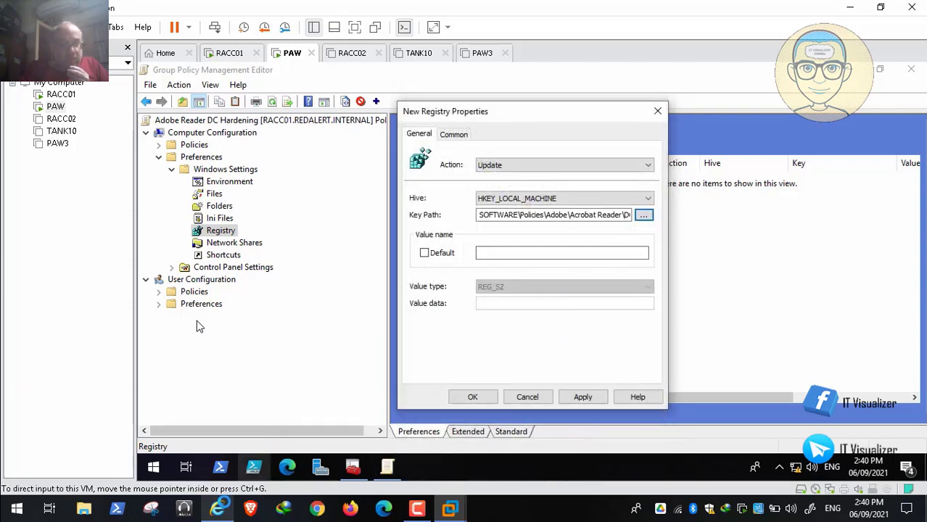
Highlight the value name bEnhancedSecurityStandalone in the STIG's check content, return to the PAW machine, and reopen and cancel the registry item browser
key("alt+Tab")
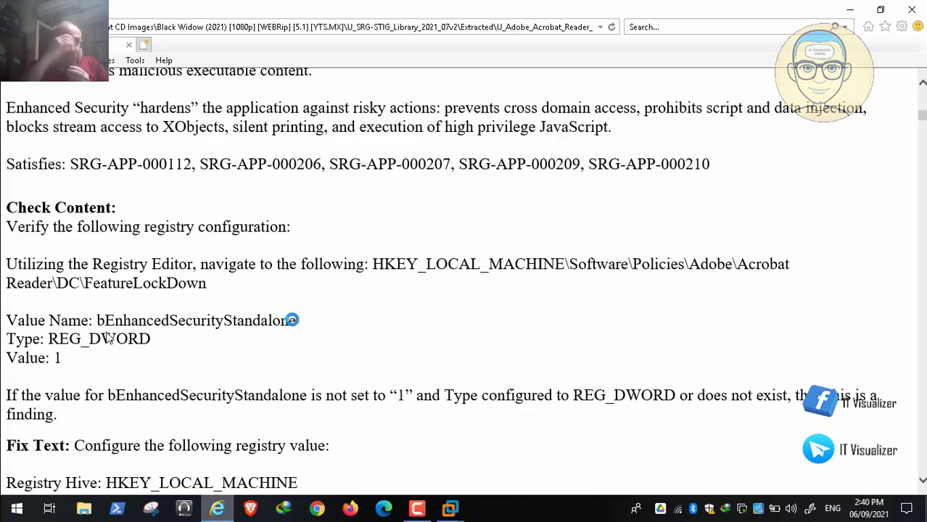
left_click_drag(295, 320, 97, 315)
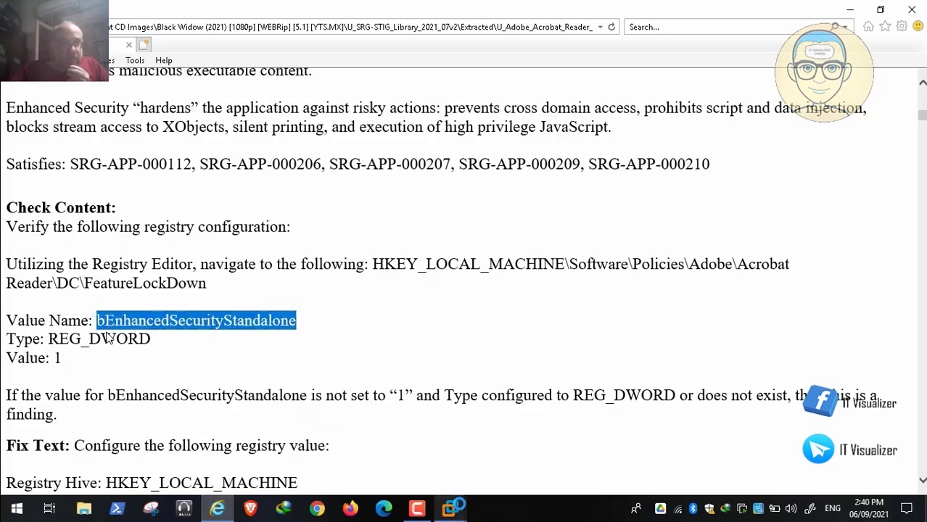
mouse_move(451, 509)
left_click(357, 450)
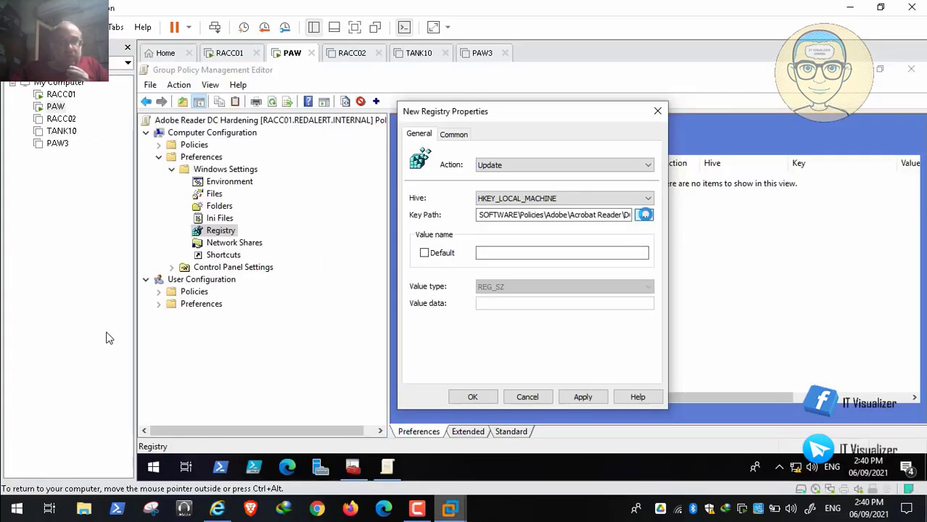
left_click(644, 215)
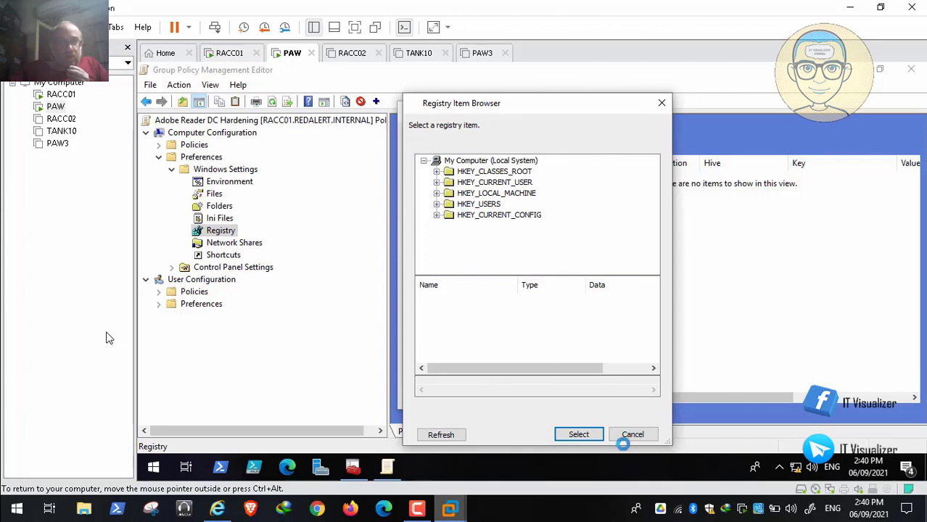
left_click(639, 434)
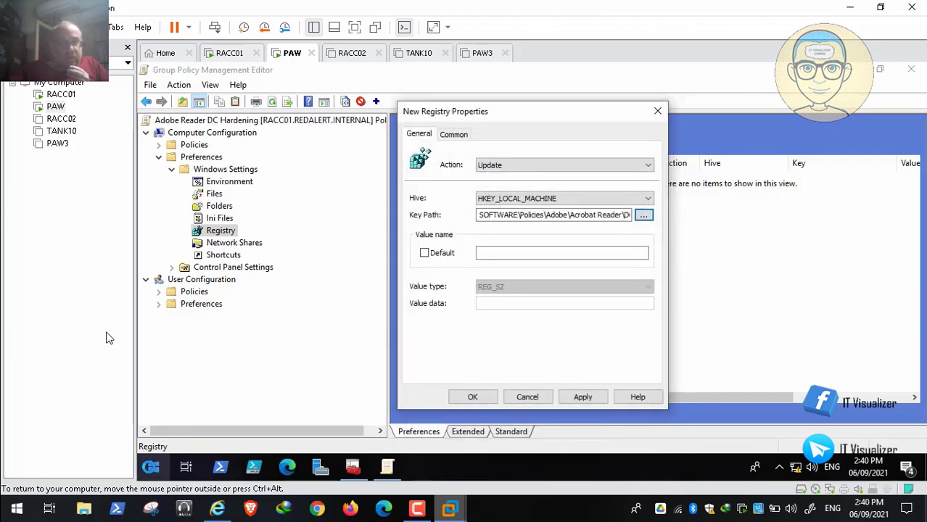
Open Registry Editor on the PAW machine and expand HKEY_LOCAL_MACHINE\SOFTWARE\Policies\Adobe\Acrobat Reader\DC\FeatureLockDown
right_click(148, 462)
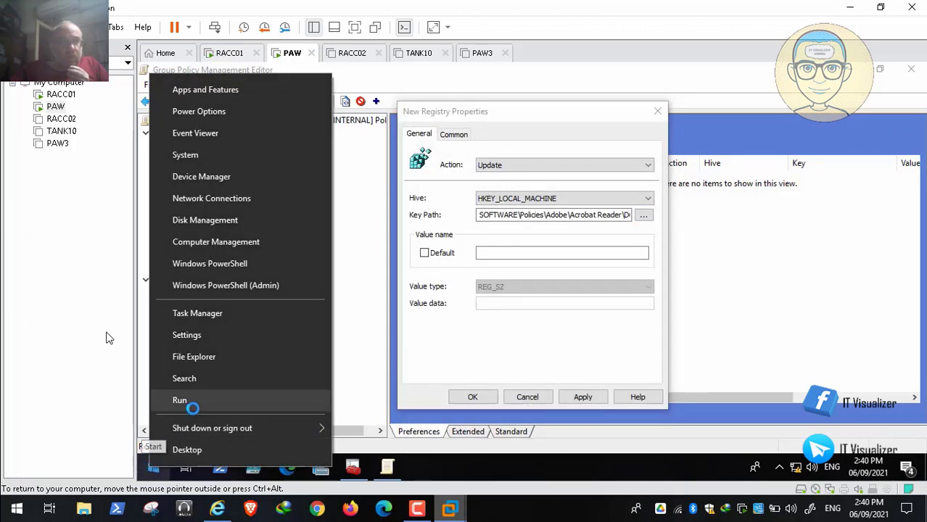
left_click(201, 400)
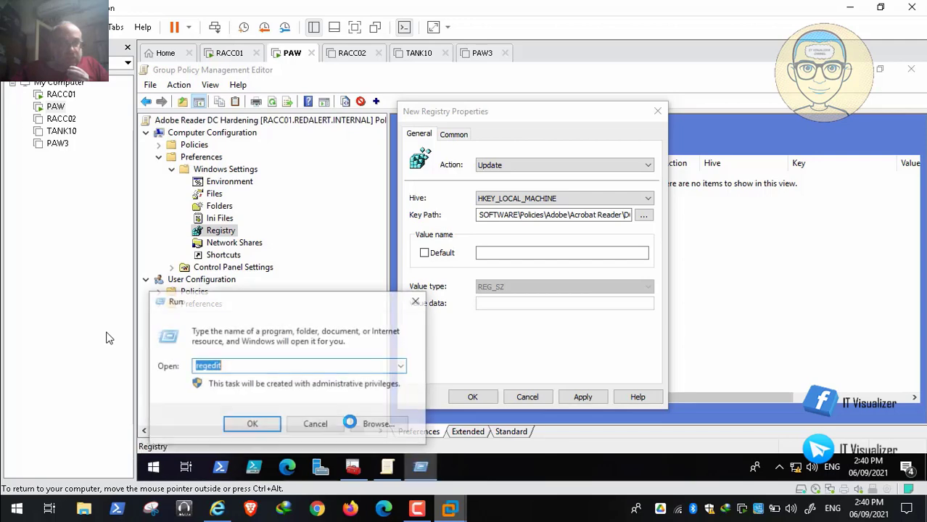
left_click(252, 424)
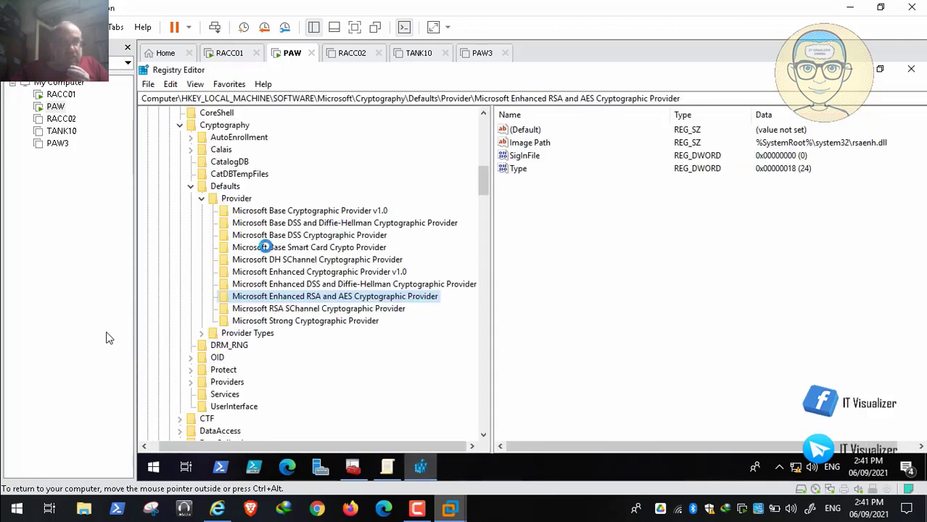
left_click(190, 186)
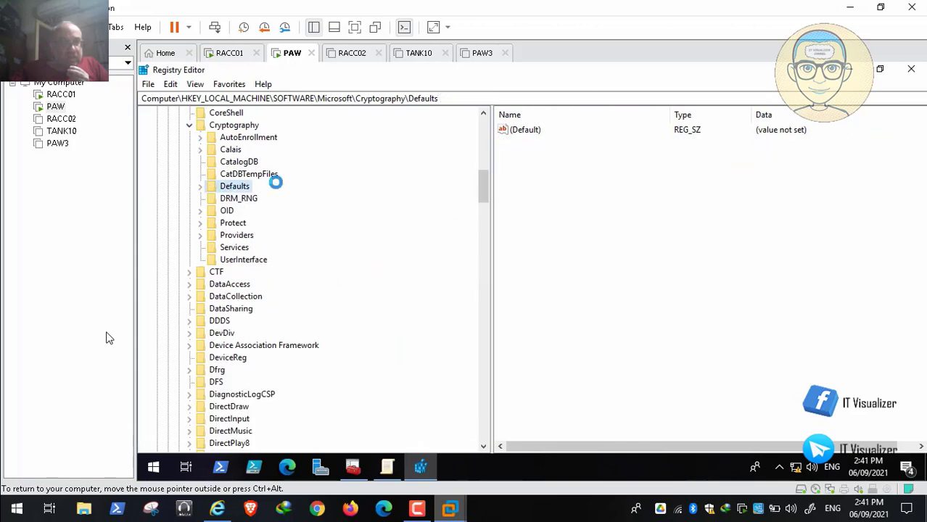
left_click_drag(482, 187, 482, 109)
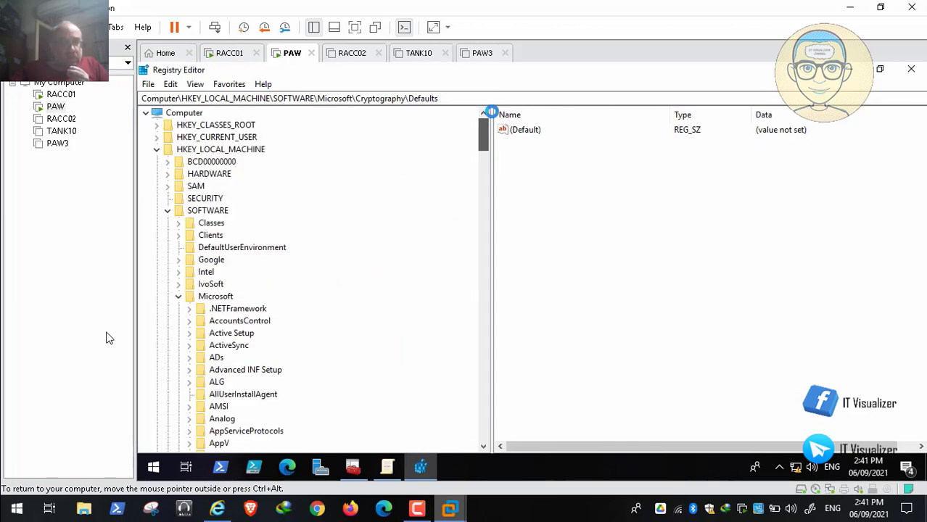
left_click(179, 297)
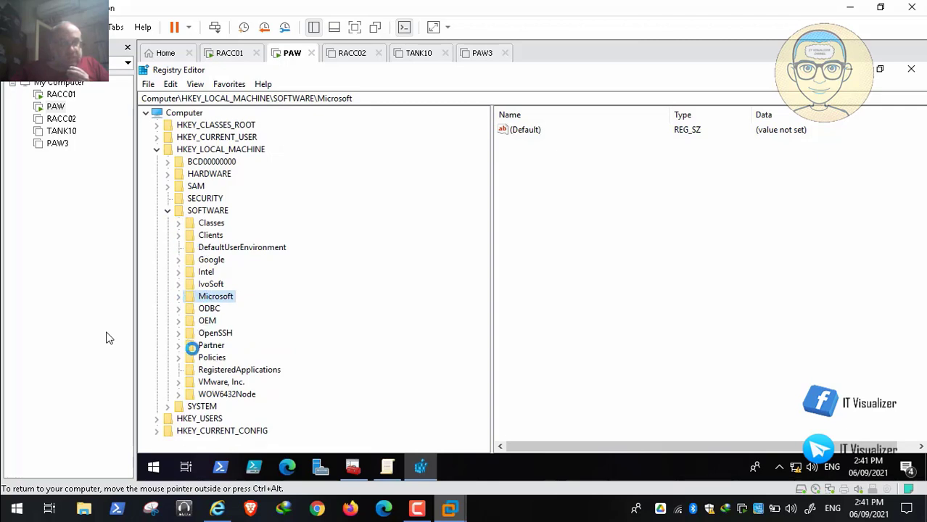
left_click(178, 357)
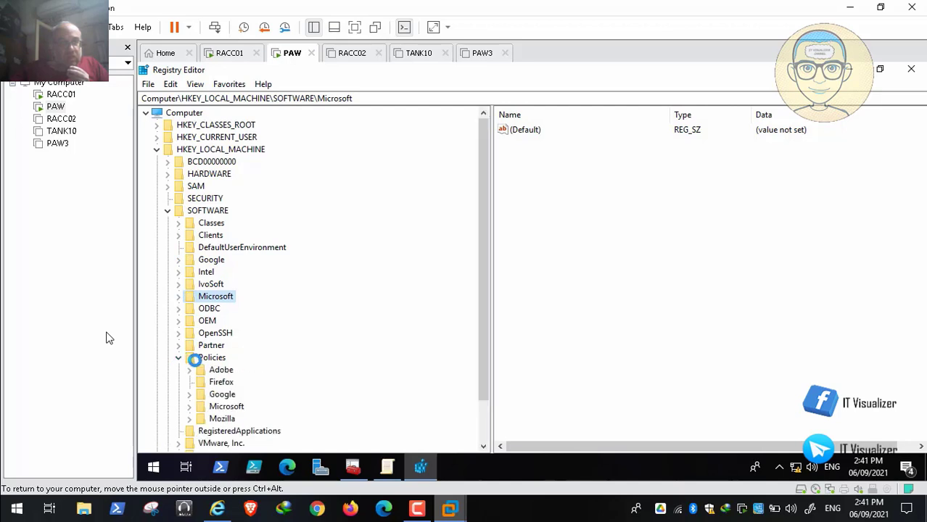
left_click(189, 370)
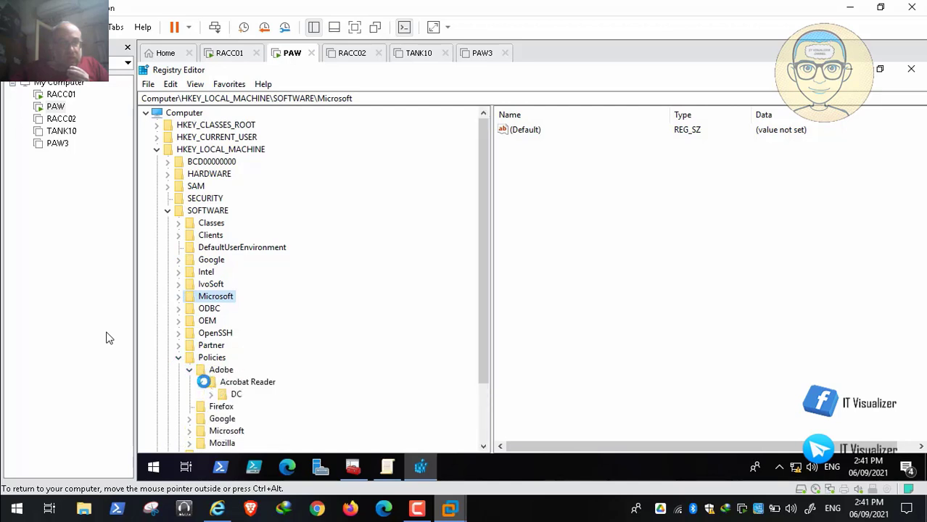
left_click(211, 394)
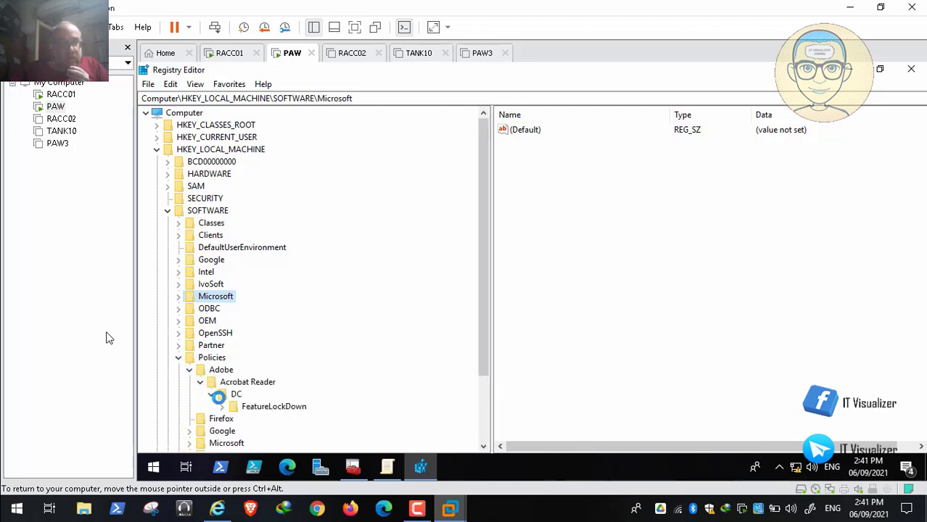
left_click(221, 405)
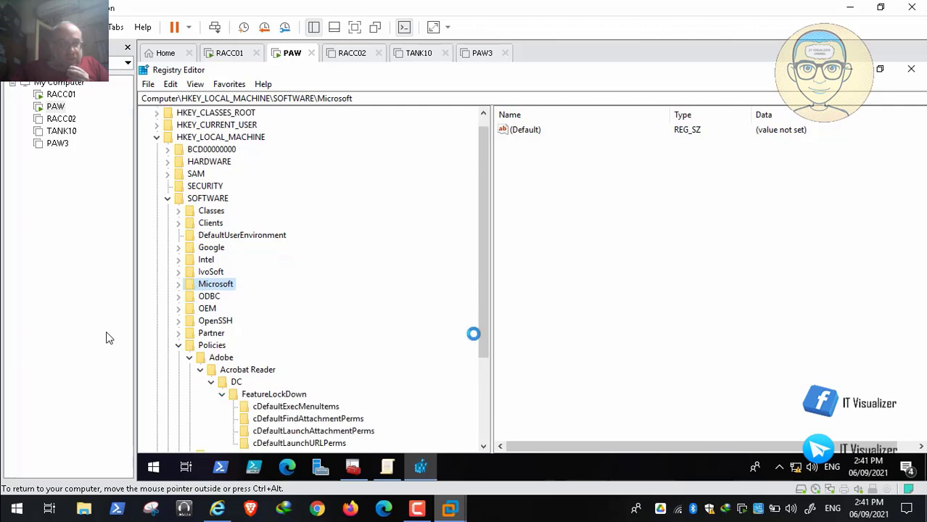
left_click_drag(486, 324, 483, 356)
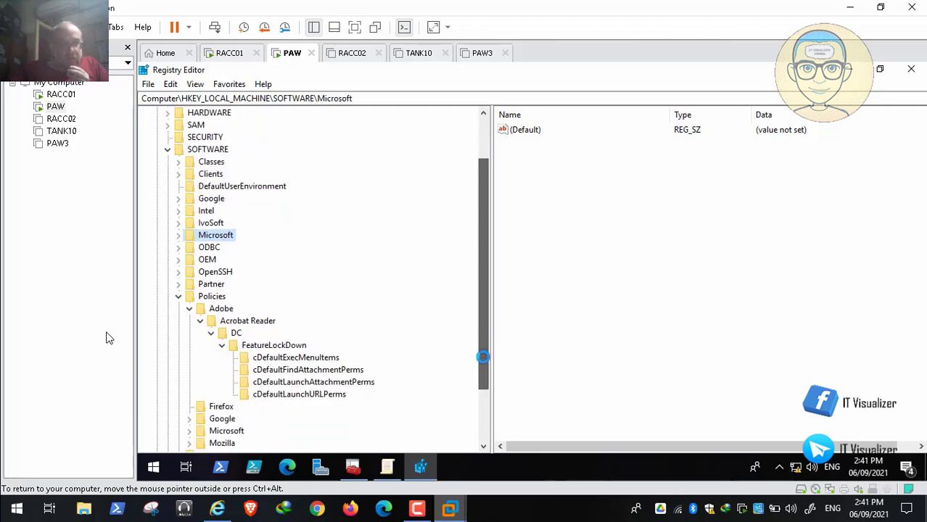
Examine the values stored in the FeatureLockDown key and in each of its four subkeys
left_click(296, 354)
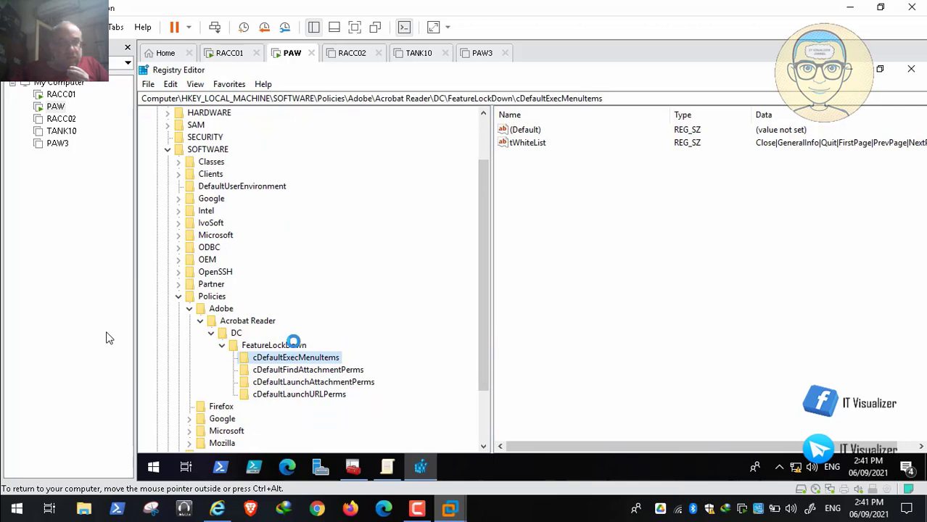
left_click(293, 344)
left_click(297, 354)
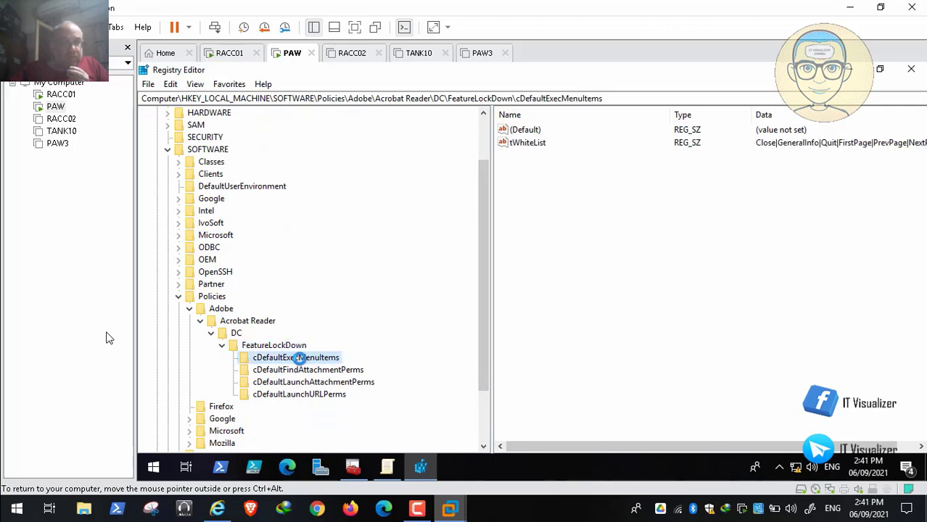
left_click(301, 371)
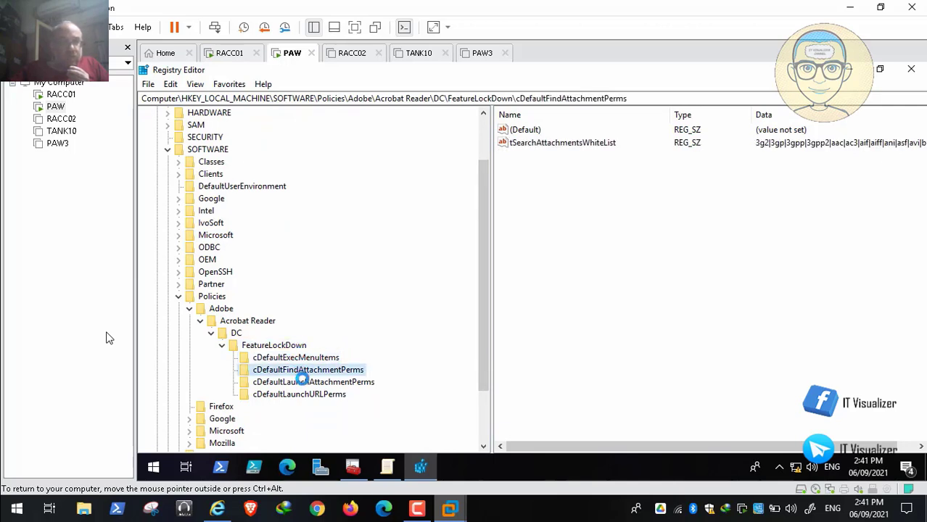
left_click(302, 382)
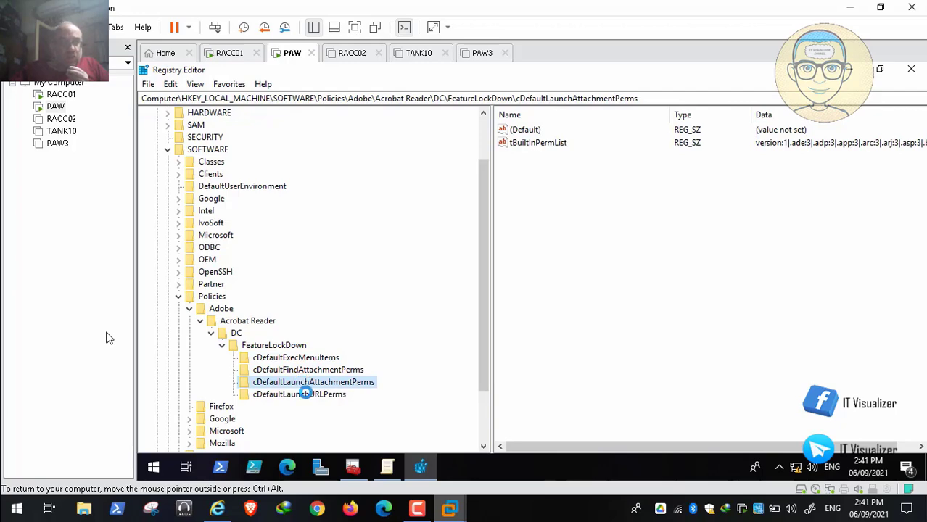
left_click(305, 393)
left_click(287, 345)
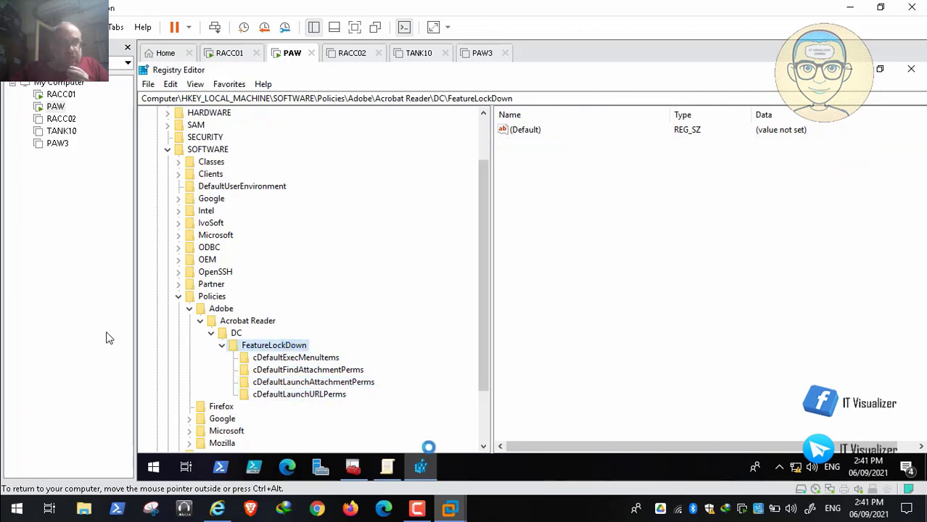
Switch to the STIG in Internet Explorer and copy the value name bEnhancedSecurityStandalone from the check content
left_click(217, 509)
double_click(263, 319)
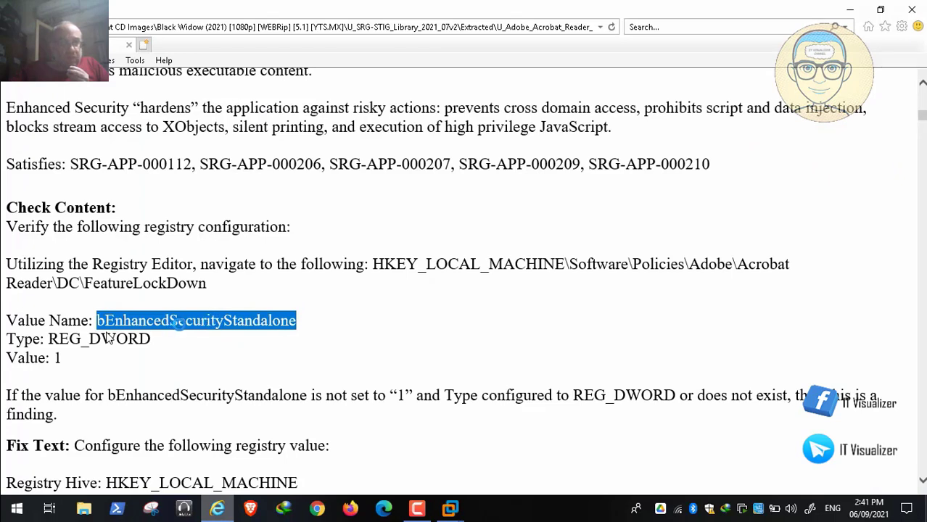
right_click(179, 322)
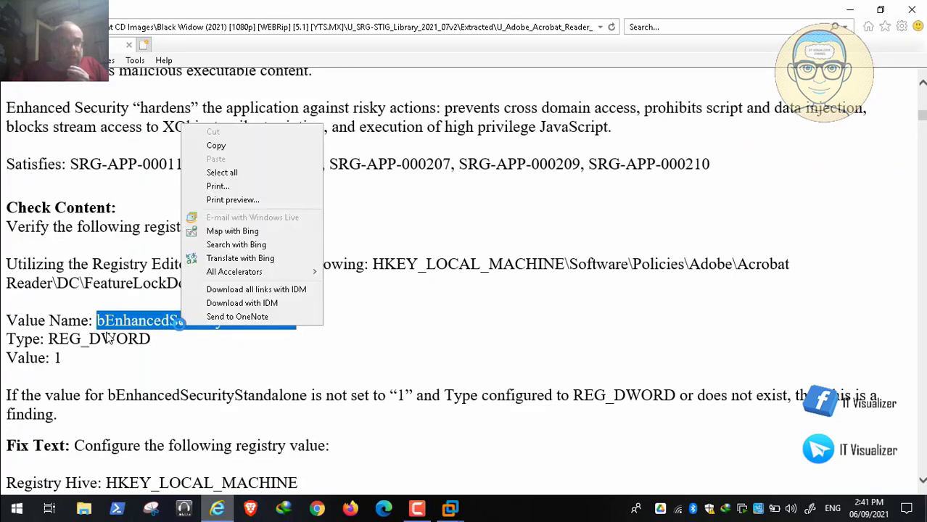
left_click(235, 145)
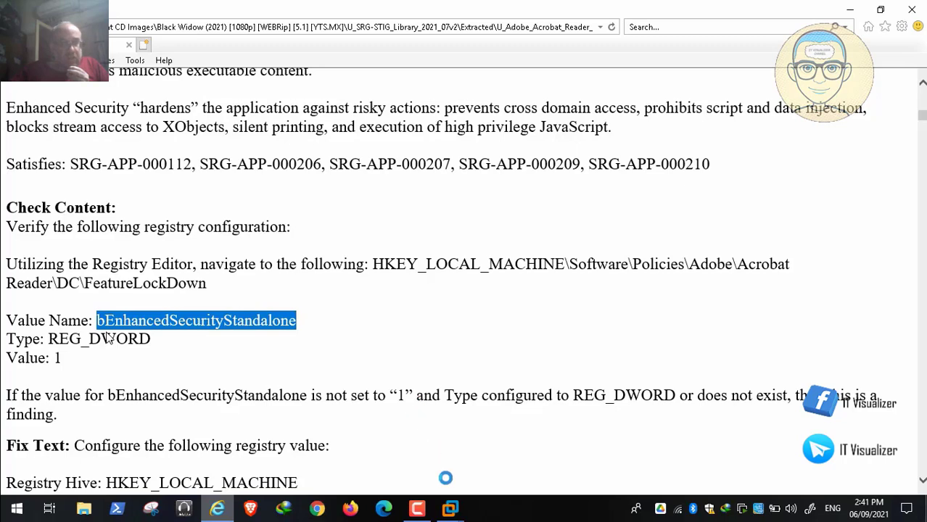
Return to the PAW virtual machine and enter bEnhancedSecurityStandalone as the new registry item's value name, minimizing the windows covering its properties
left_click(450, 508)
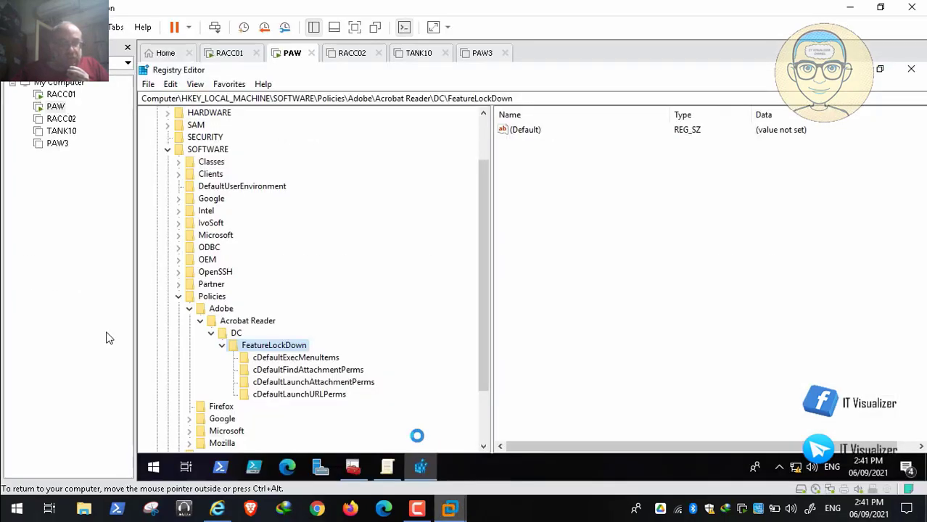
left_click(393, 471)
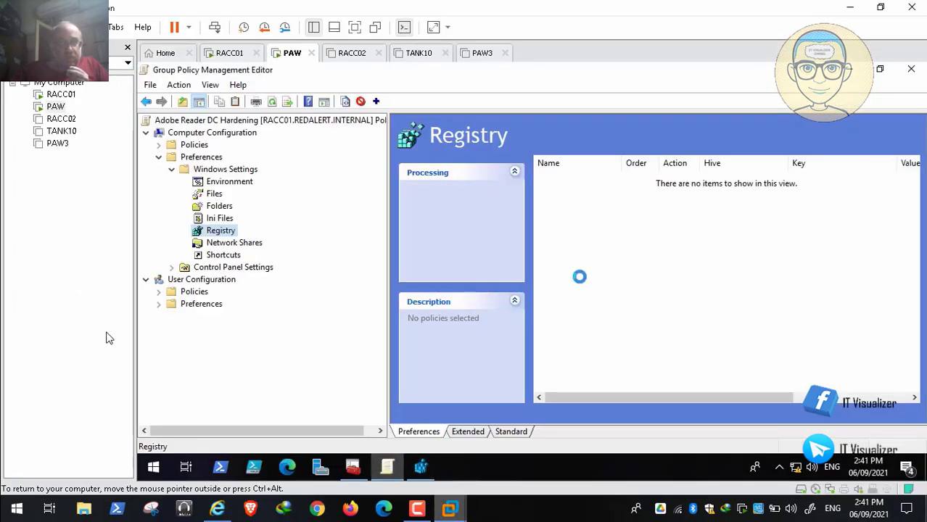
left_click(421, 468)
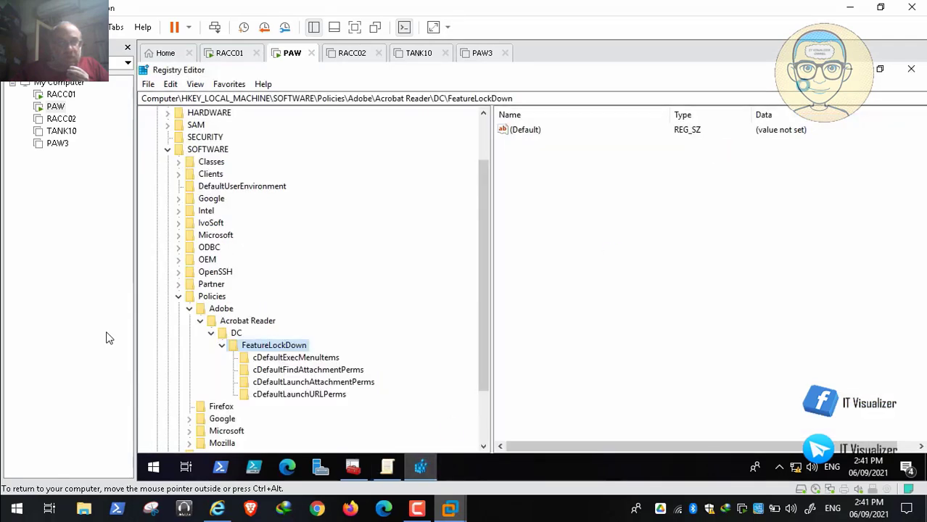
left_click(848, 70)
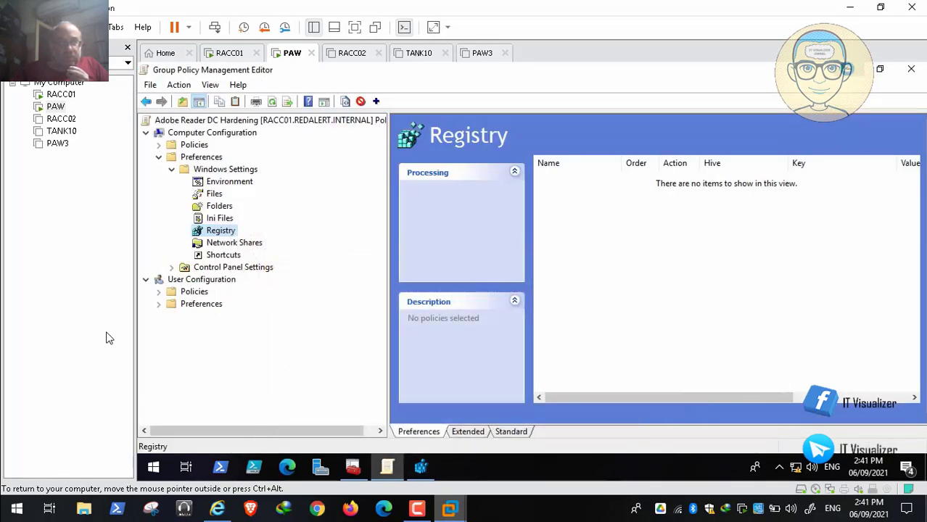
left_click(847, 69)
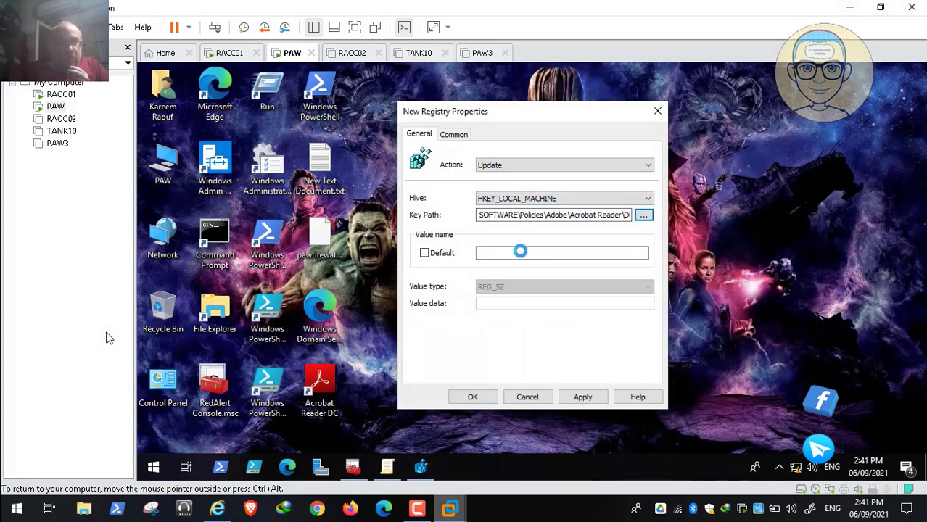
left_click(520, 251)
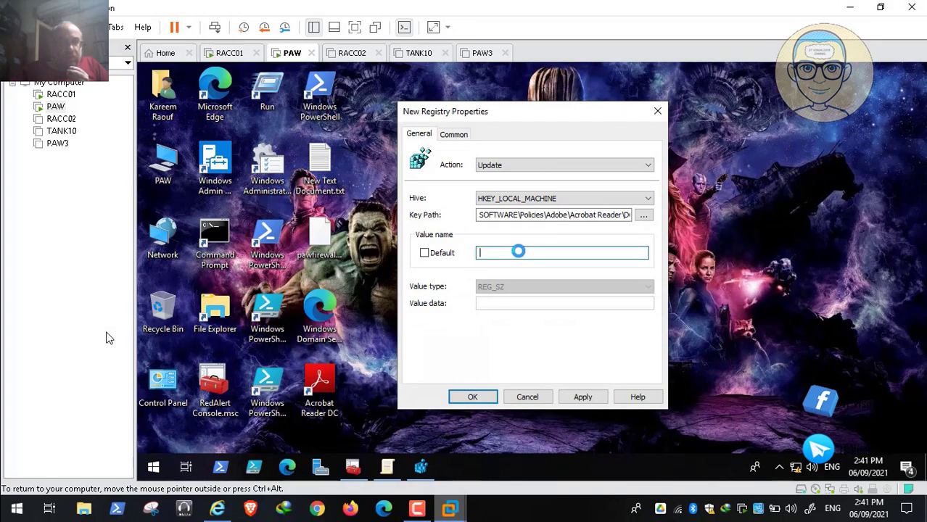
key("ctrl+v")
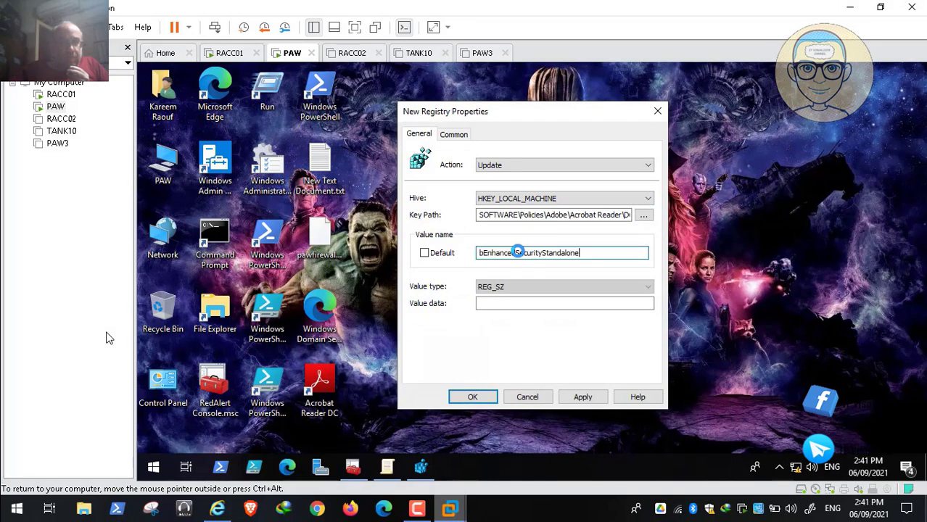
Set the registry item's value type to REG_DWORD and its value data to 1, checking them against the STIG
left_click(526, 287)
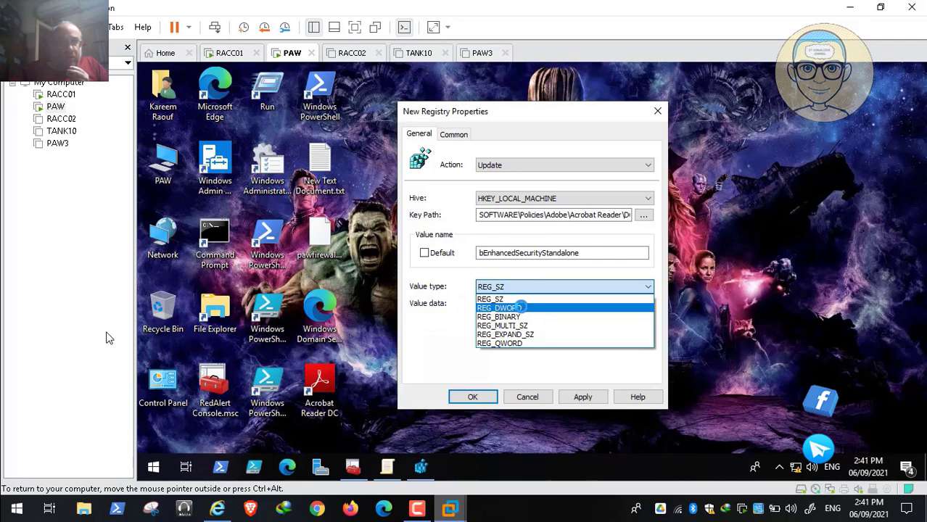
left_click(521, 308)
left_click(498, 305)
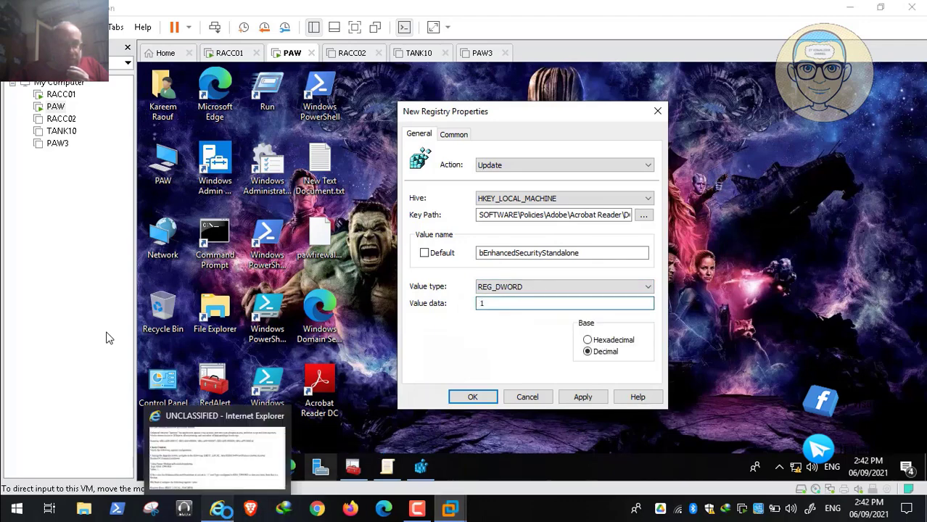
left_click(218, 509)
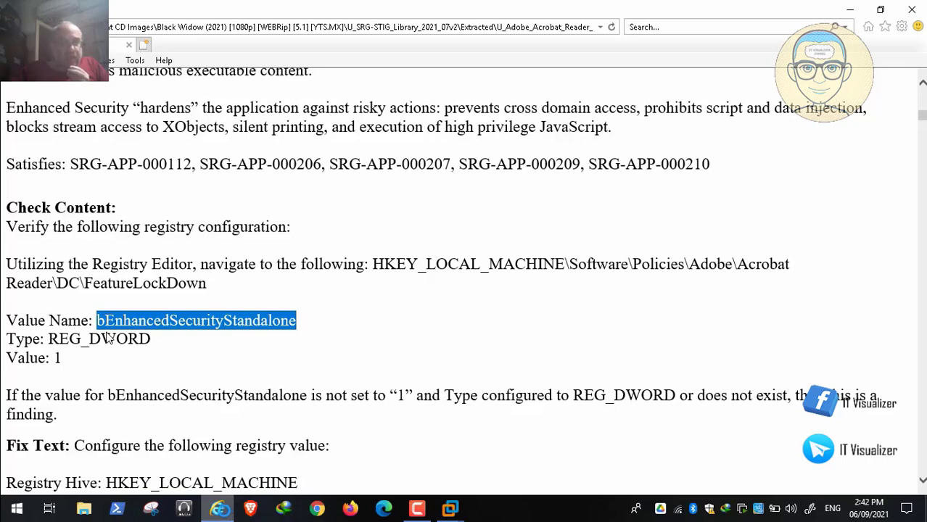
key("alt+Tab")
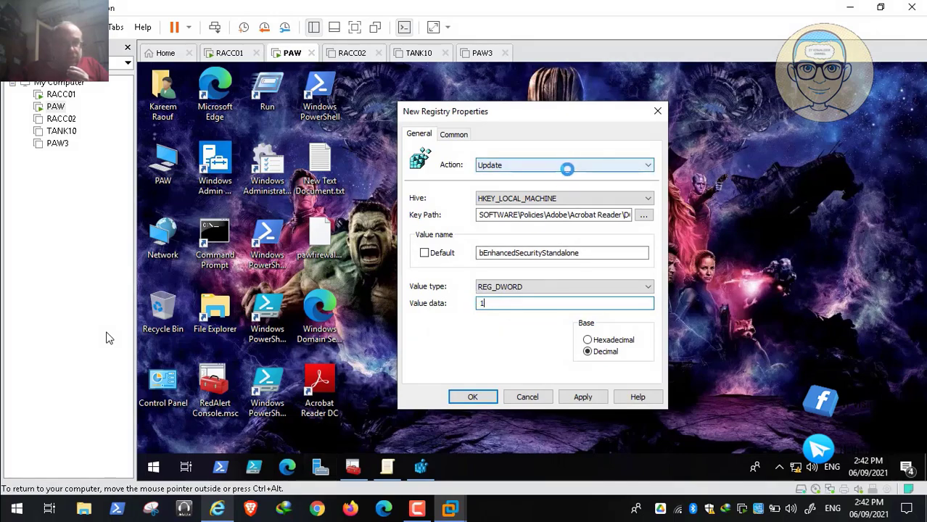
Set the registry item's action to Create, then apply and save the bEnhancedSecurityStandalone preference
left_click(568, 167)
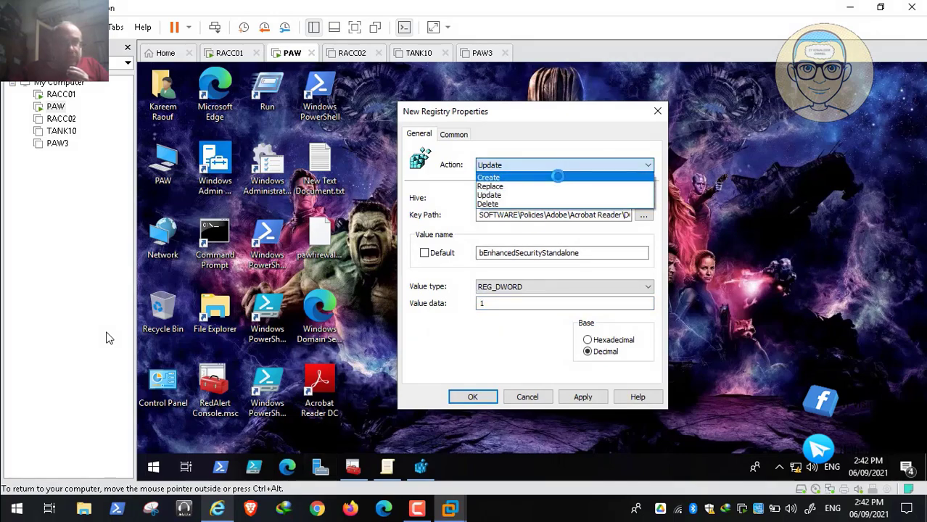
left_click(558, 177)
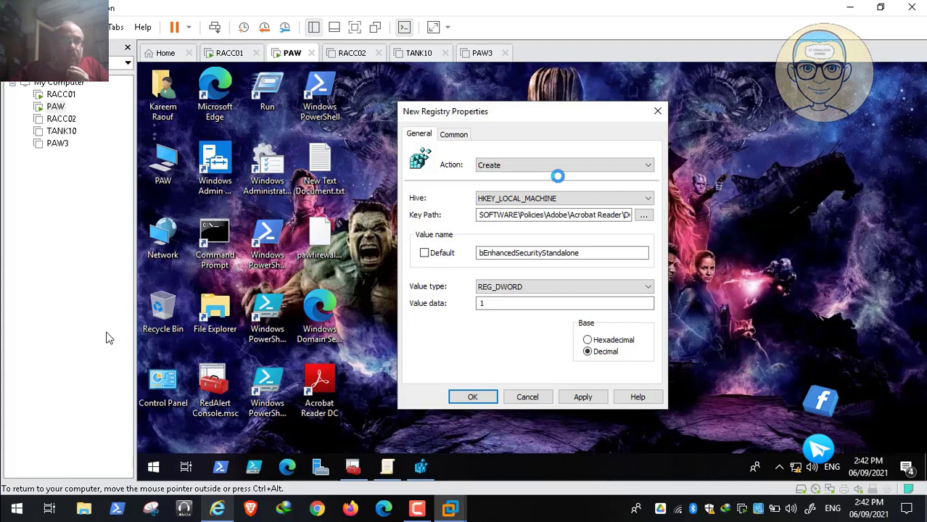
left_click(478, 304)
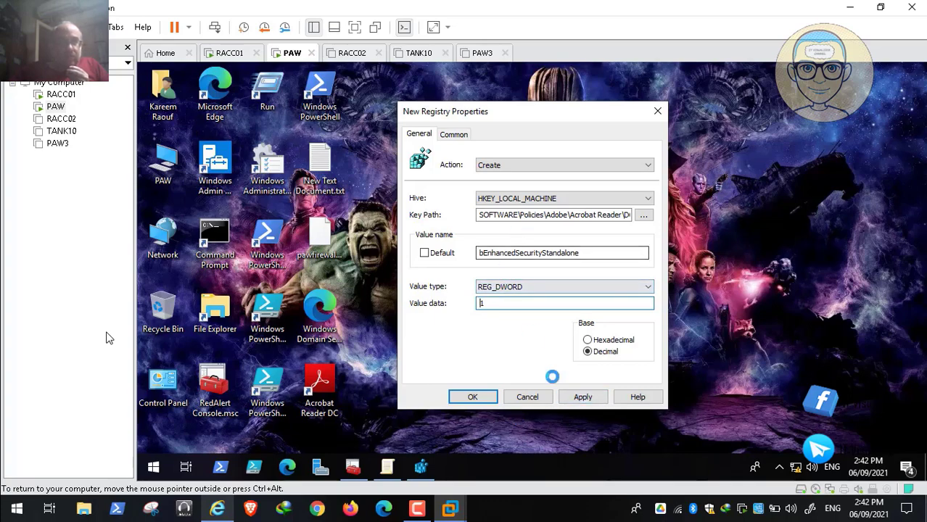
left_click(577, 396)
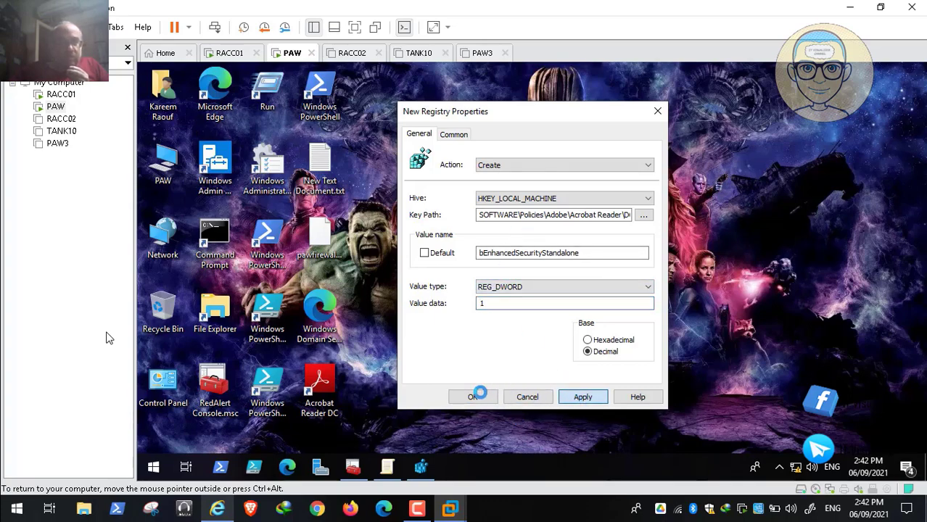
left_click(476, 393)
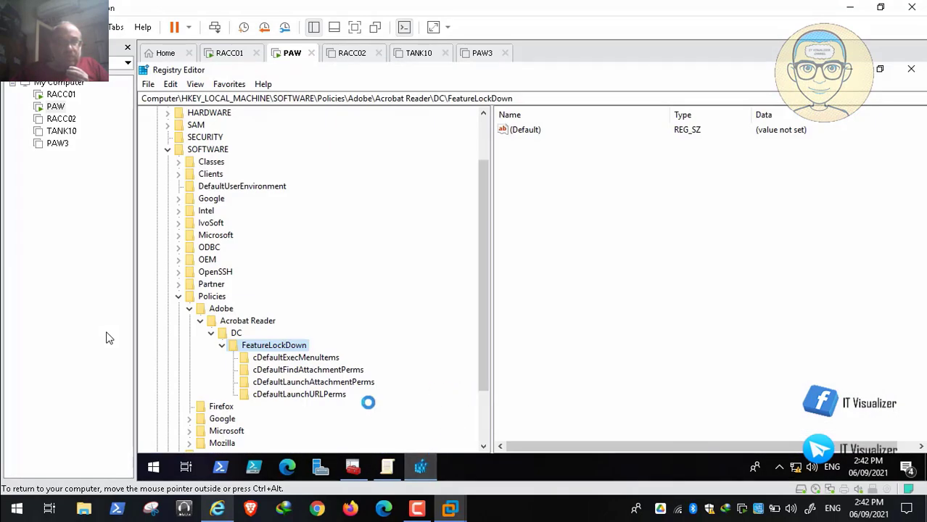
Return to the STIG, review the Enhanced Security rule's fix text, and move on to rule ARDC-CN-000010 about Enhanced Security in a Browser
key("ctrl+alt")
key("alt+Tab")
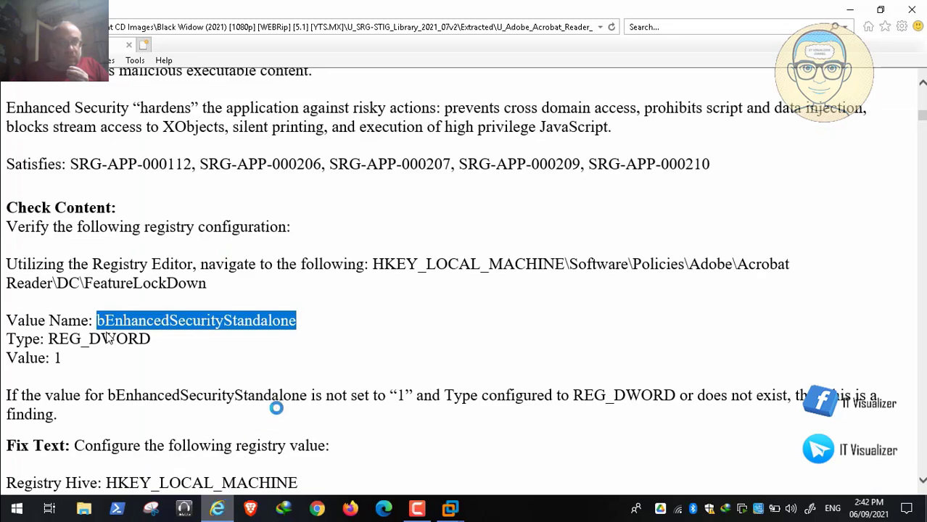
scroll(309, 404, "down", 3)
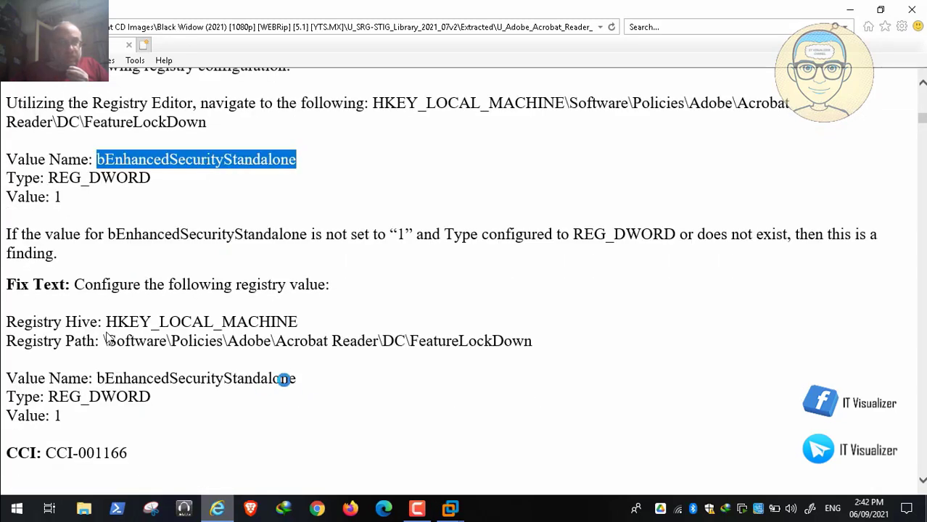
scroll(292, 378, "up", 3)
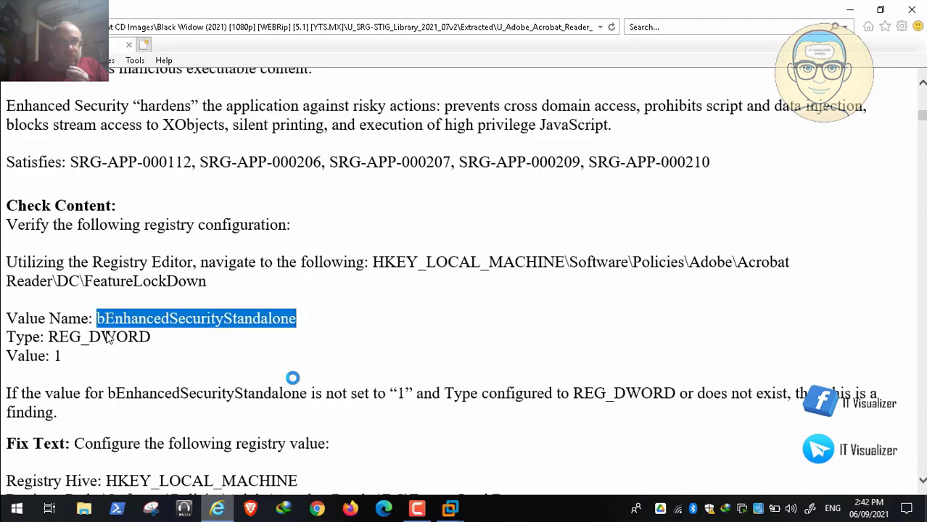
scroll(107, 337, "down", 10)
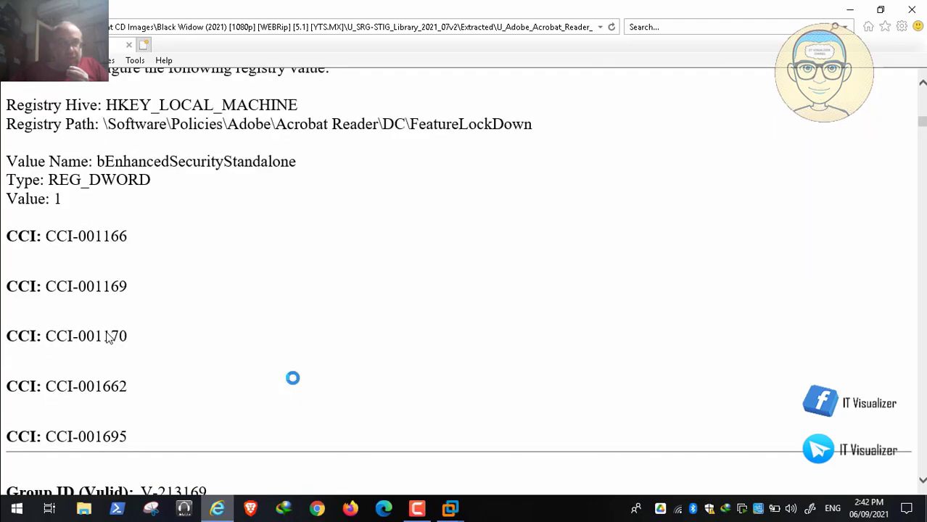
scroll(108, 336, "down", 2)
scroll(102, 348, "down", 1)
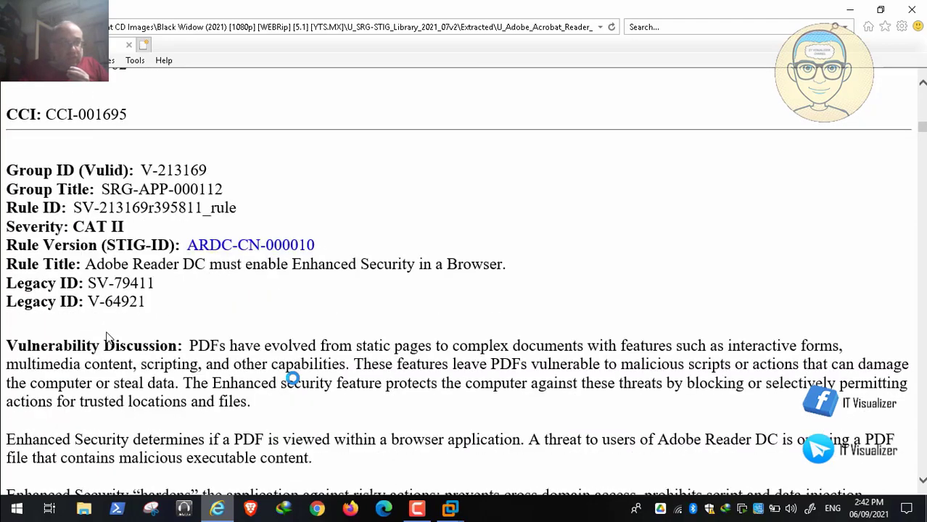
Resume the paused Video30.mp4, leave its full-screen playback and switch to the Group Policy editor showing the Security (Enhanced) settings
mouse_move(40, 482)
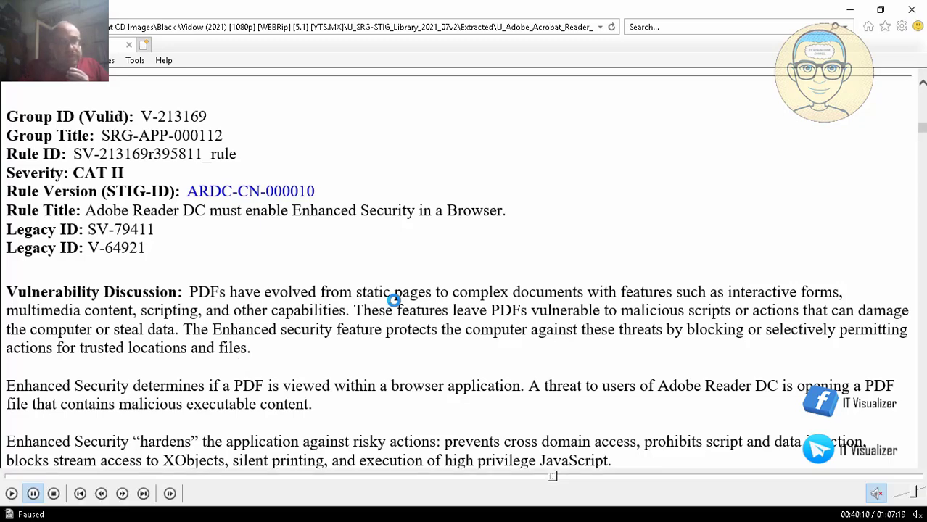
left_click(11, 494)
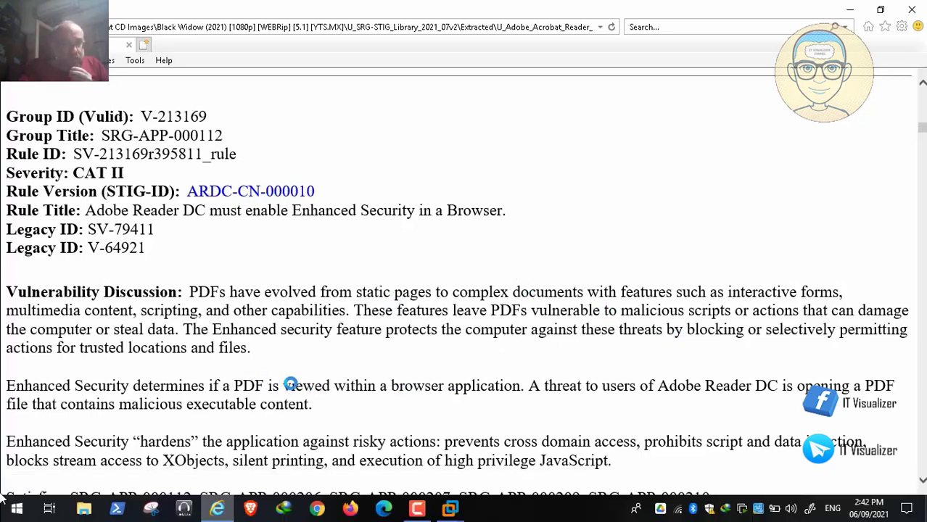
mouse_move(34, 495)
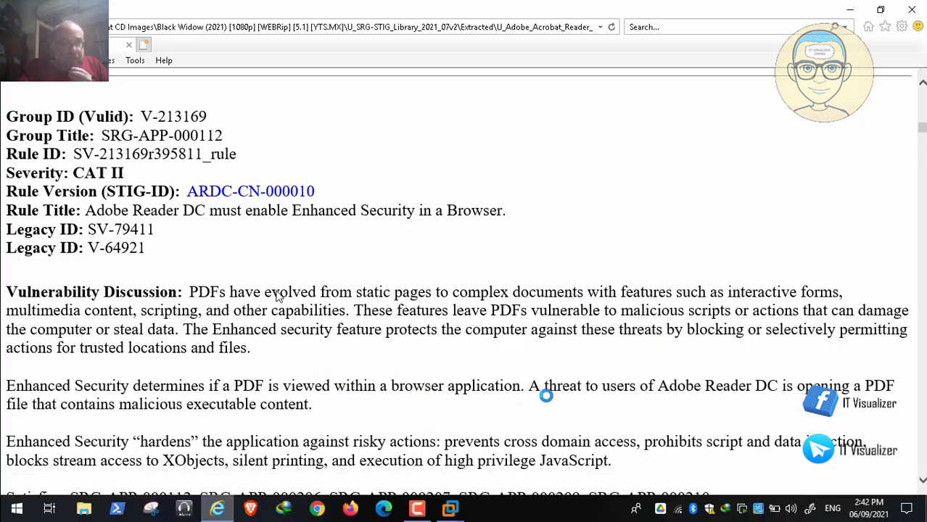
double_click(422, 237)
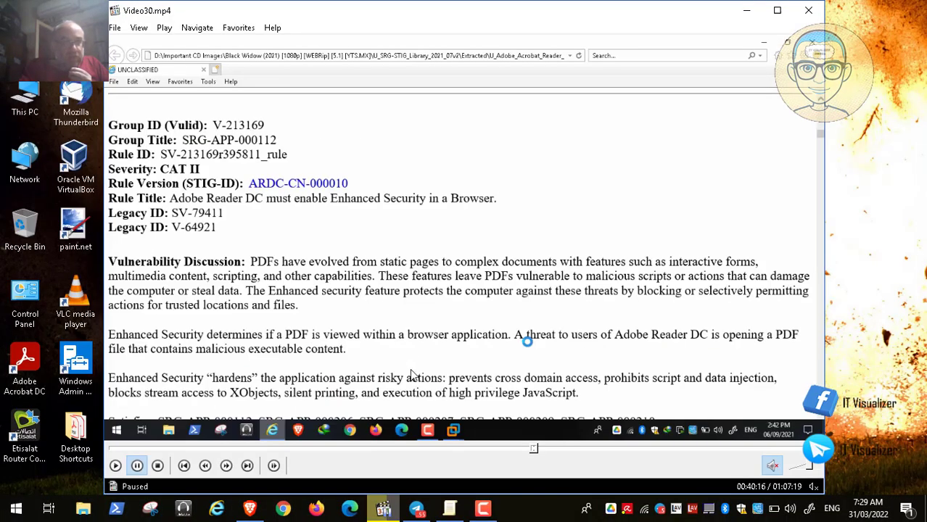
left_click(450, 510)
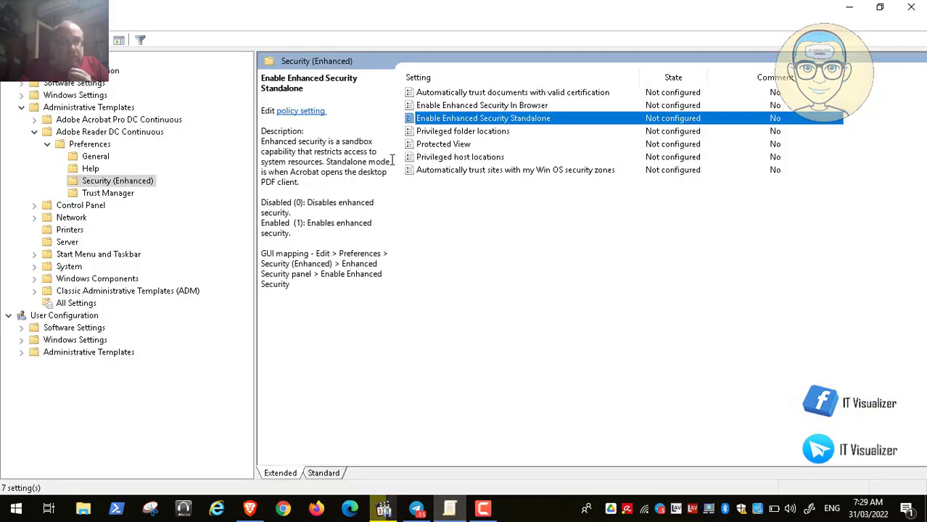
Examine the descriptions of the Enable Enhanced Security Standalone and Enable Enhanced Security In Browser policies, closing each policy's window without changes
left_click(483, 107)
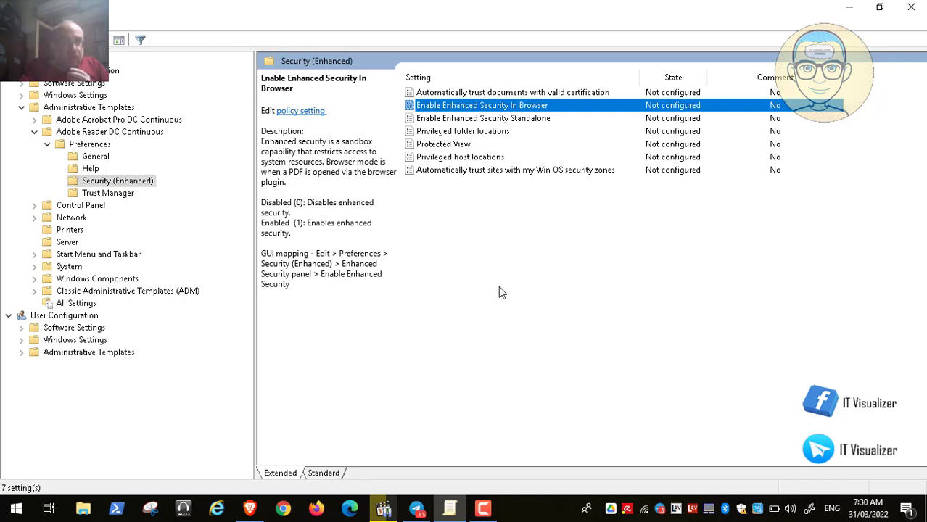
left_click(497, 120)
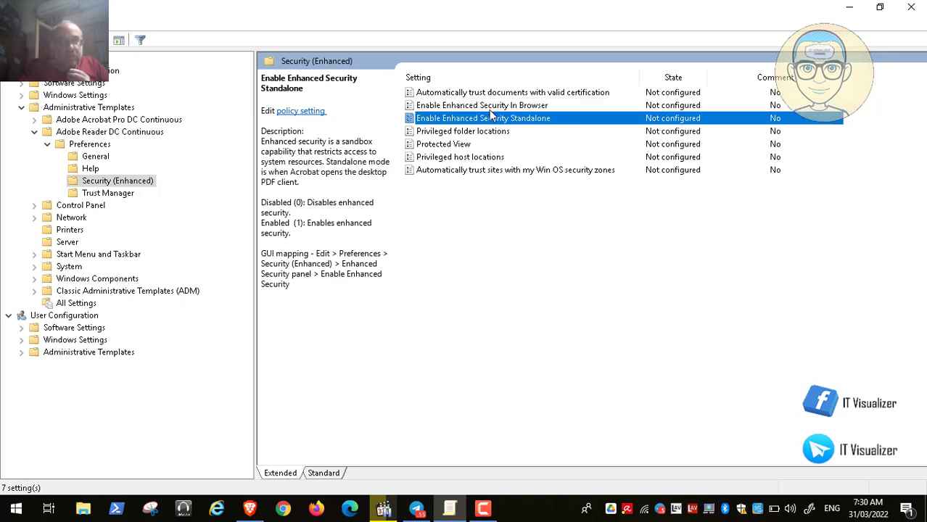
double_click(492, 122)
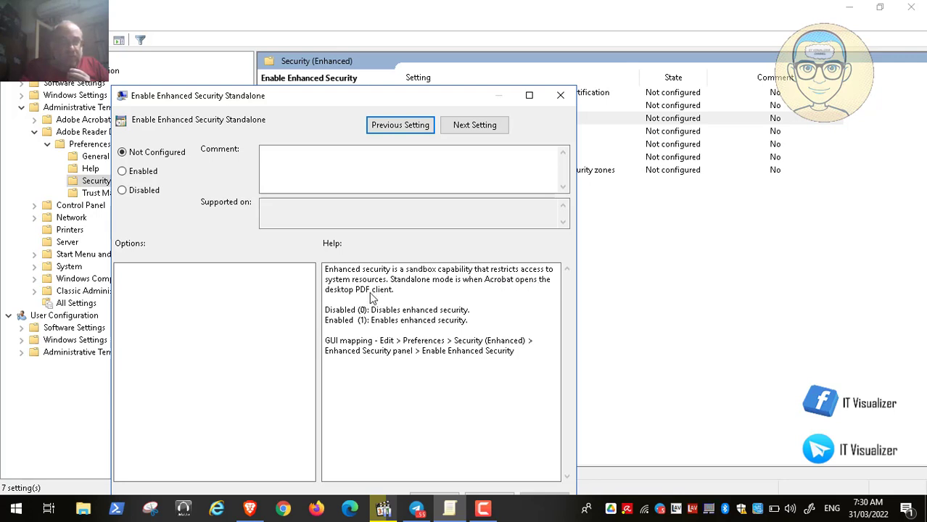
left_click(560, 96)
double_click(531, 105)
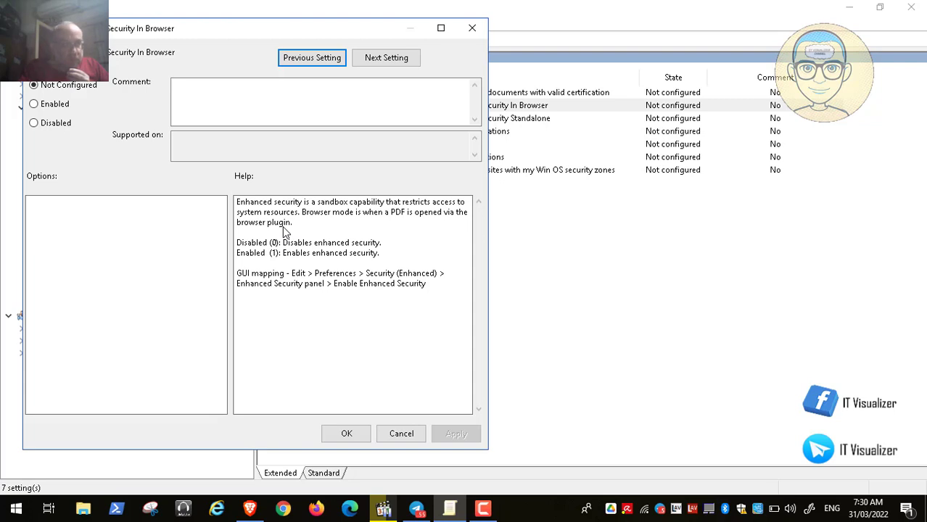
left_click(472, 28)
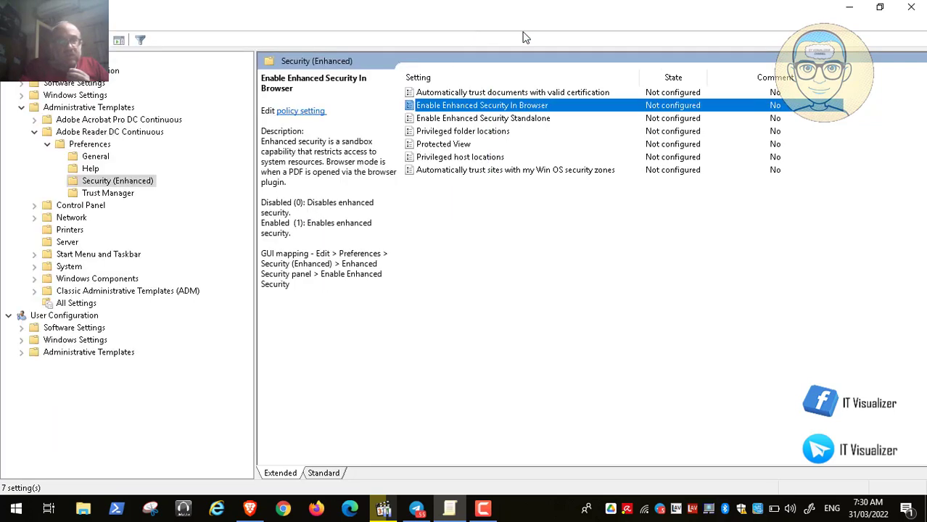
left_click(546, 120)
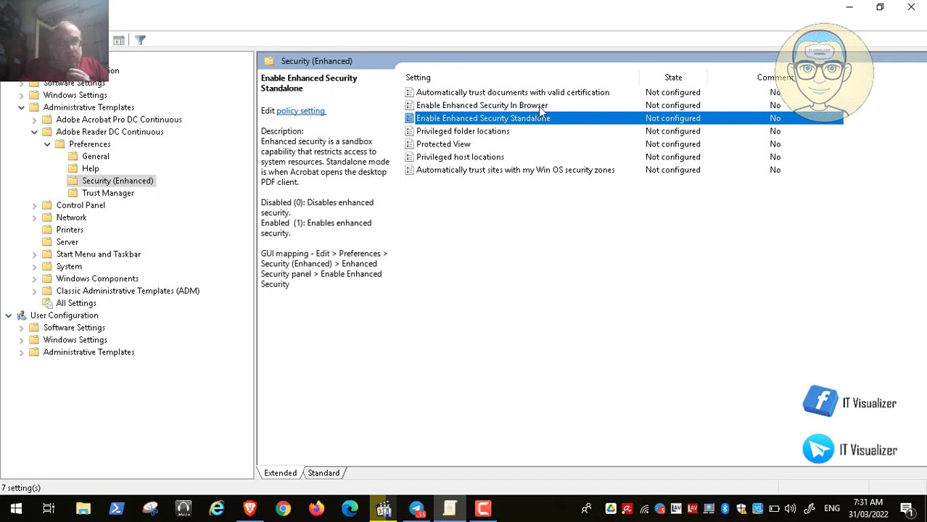
Return to Video30.mp4 in full screen, resume playback, and replay the Enhanced Security in a Browser rule from around 40:21
left_click(850, 8)
double_click(402, 326)
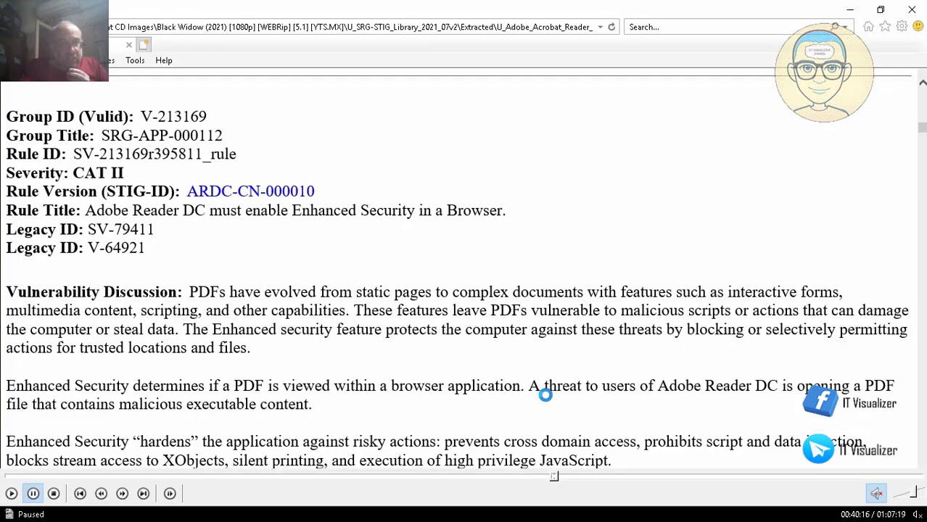
left_click(11, 494)
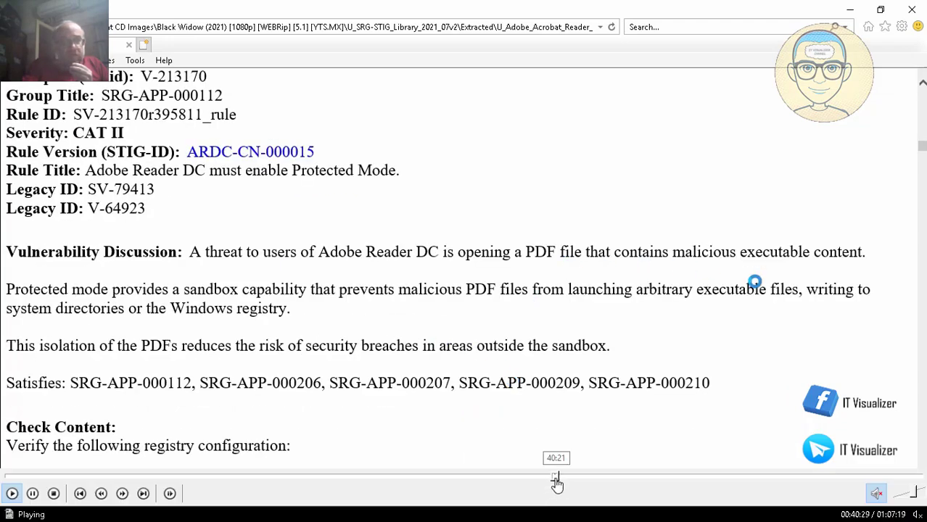
left_click(555, 479)
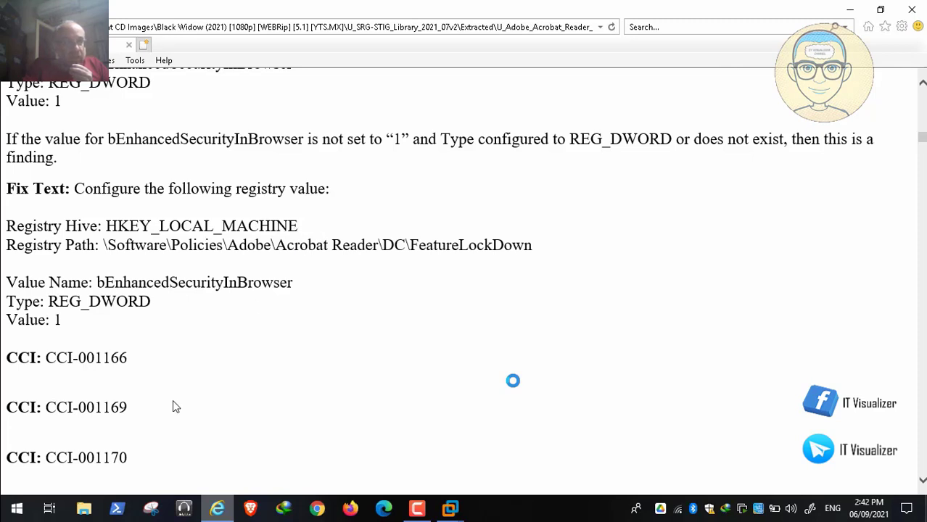
left_click(11, 493)
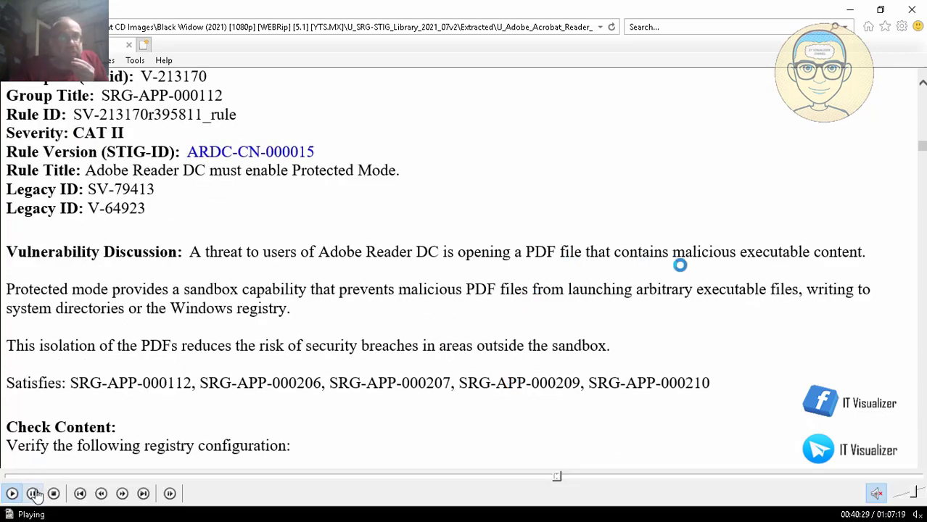
Review Protected Mode rule ARDC-CN-000015 down to its fix text, then leave the full-screen playback and pause the video
left_click(11, 493)
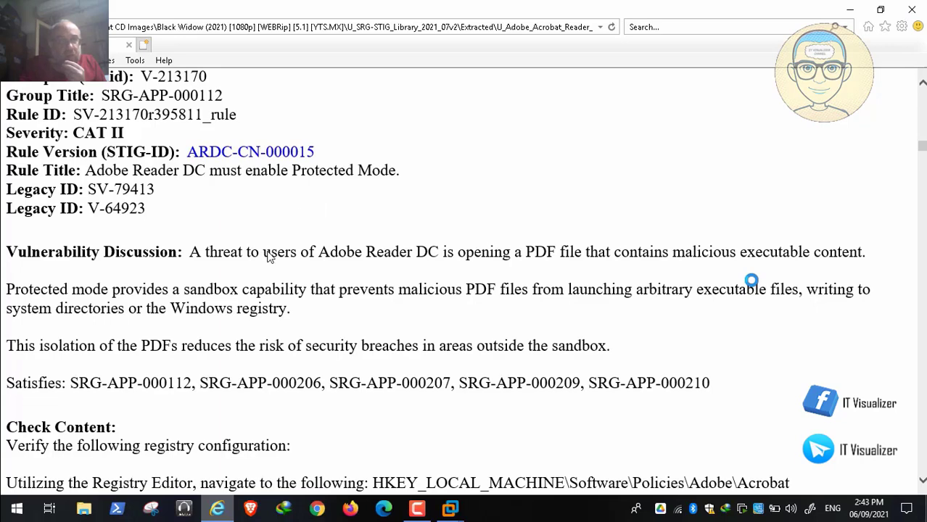
mouse_move(44, 519)
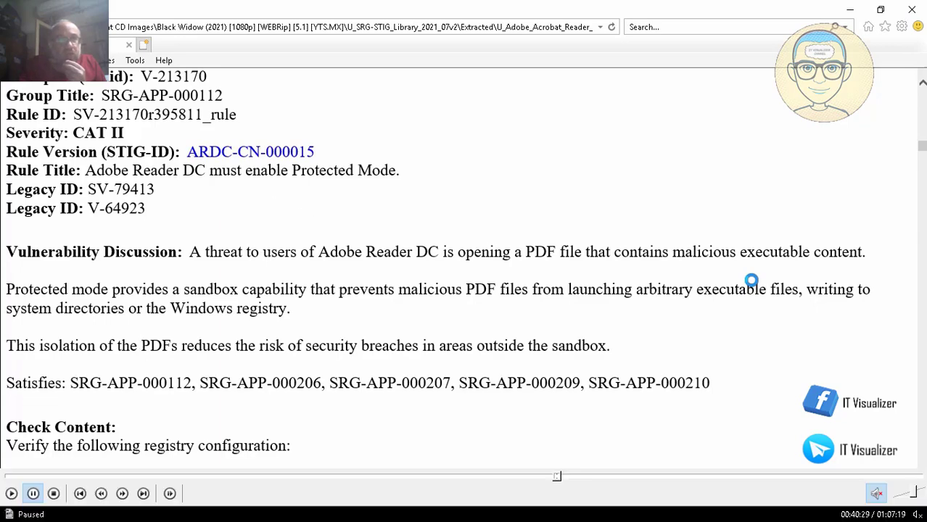
left_click(10, 493)
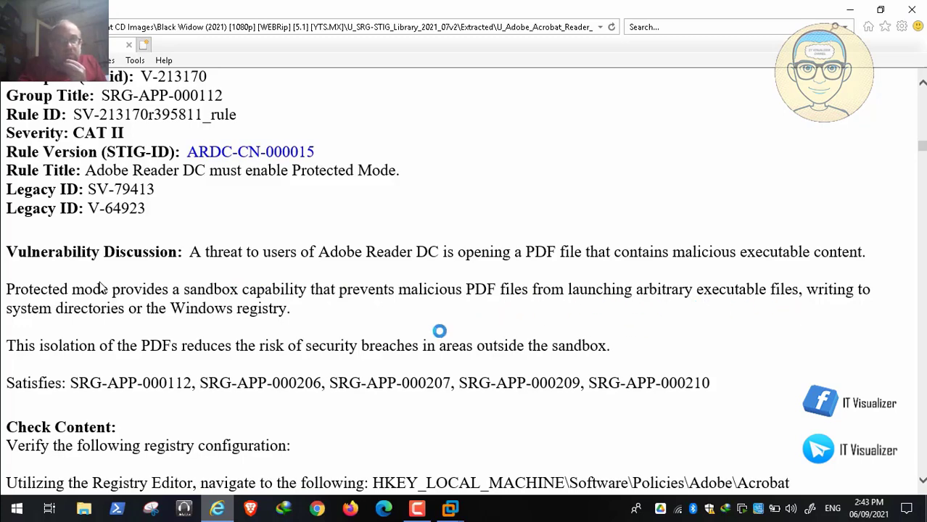
scroll(103, 287, "down", 3)
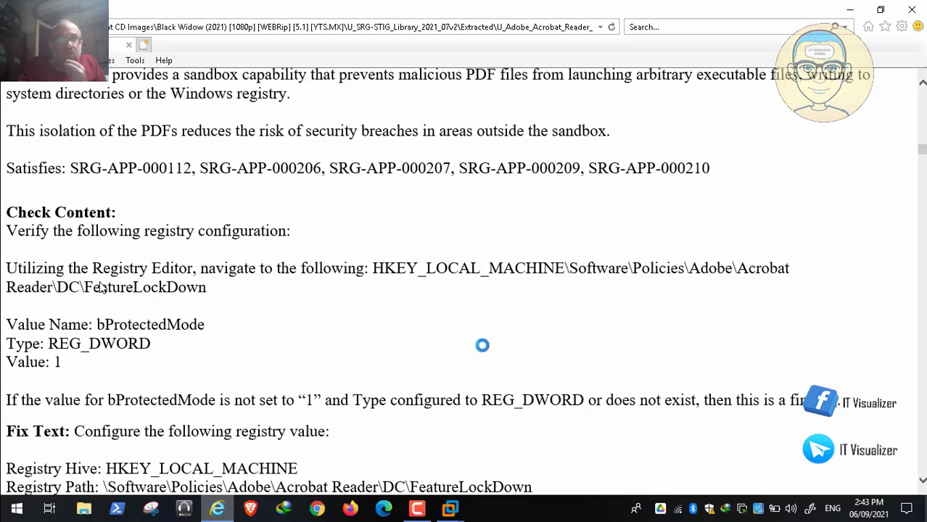
double_click(209, 228)
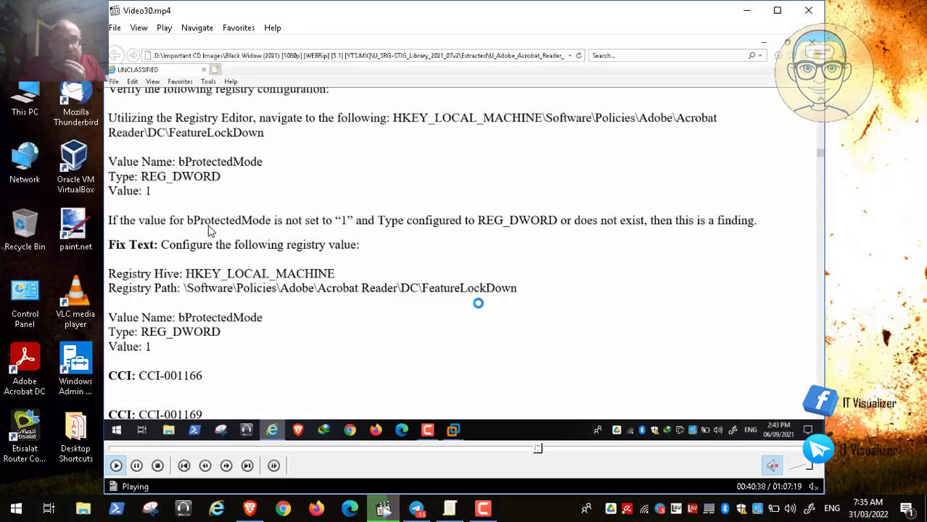
left_click(136, 468)
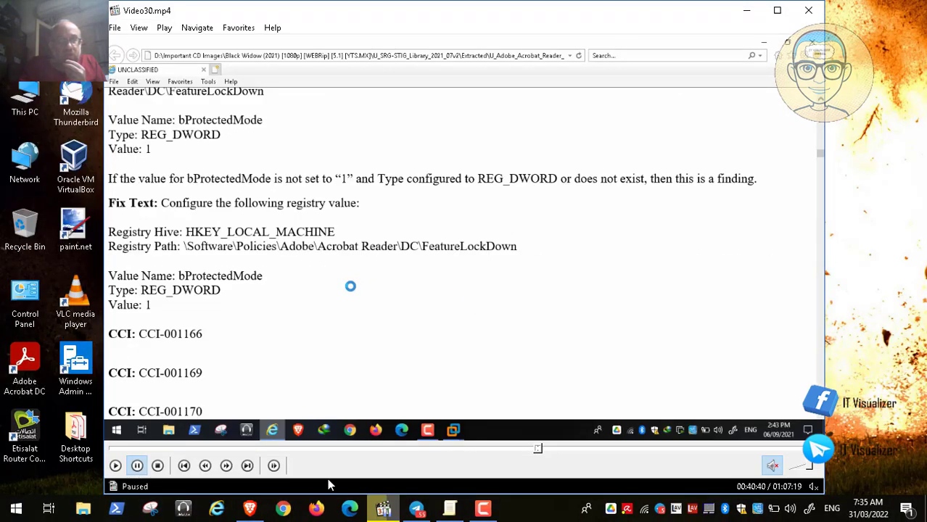
Switch to the Group Policy editor and examine the Protected View policy's choices when enabled, cancelling without saving
left_click(449, 510)
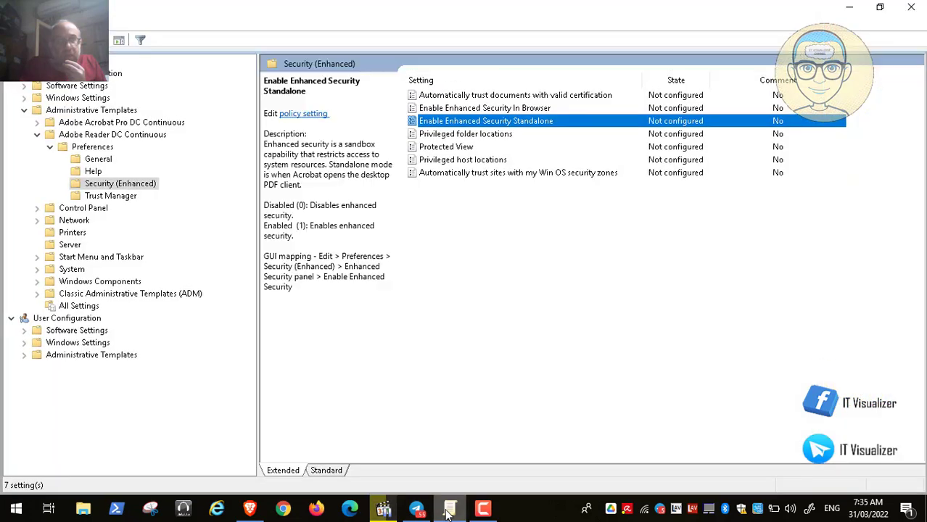
left_click(467, 149)
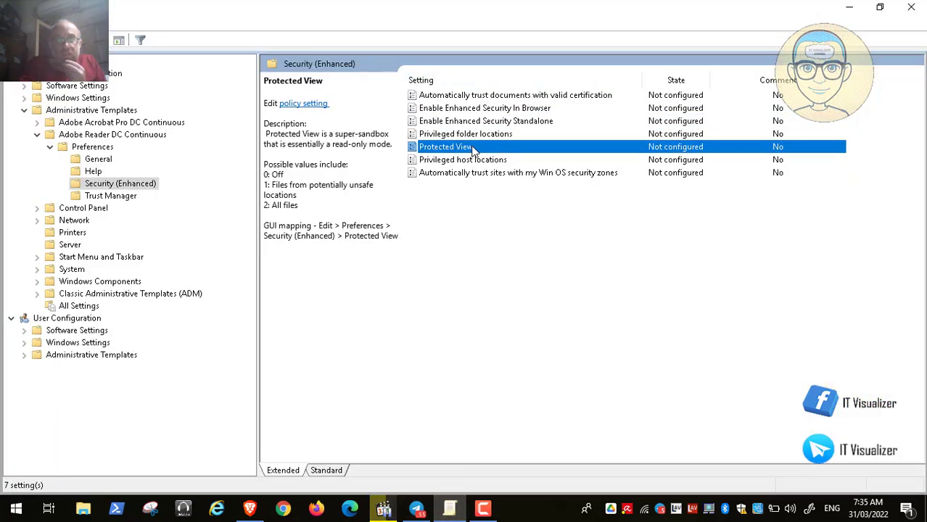
double_click(468, 148)
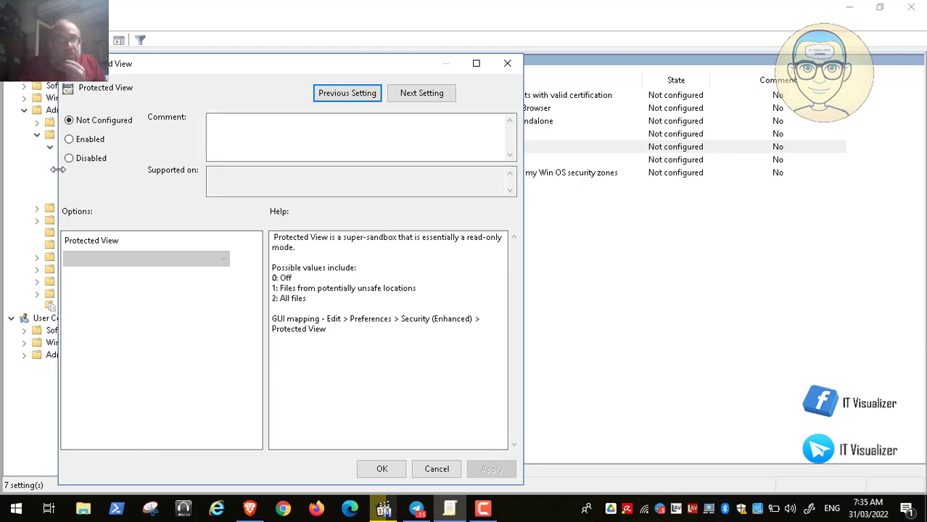
left_click(77, 139)
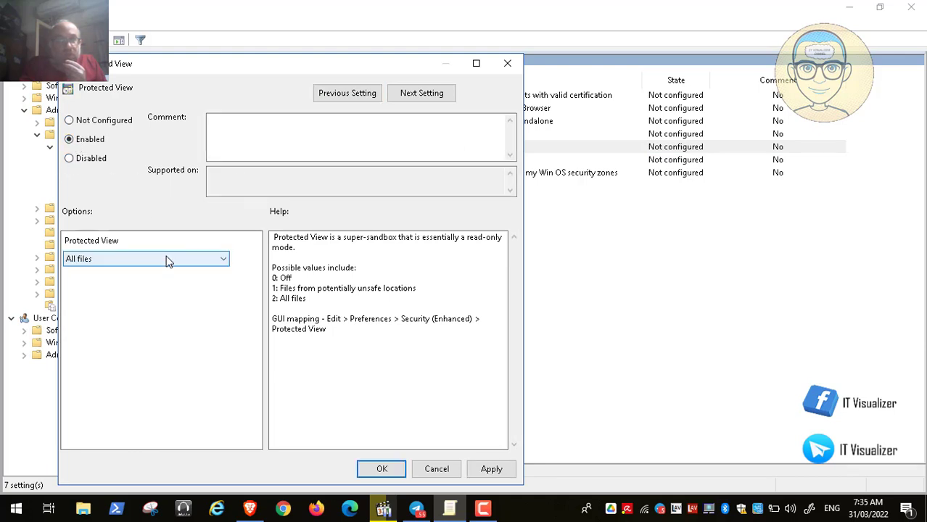
left_click(168, 261)
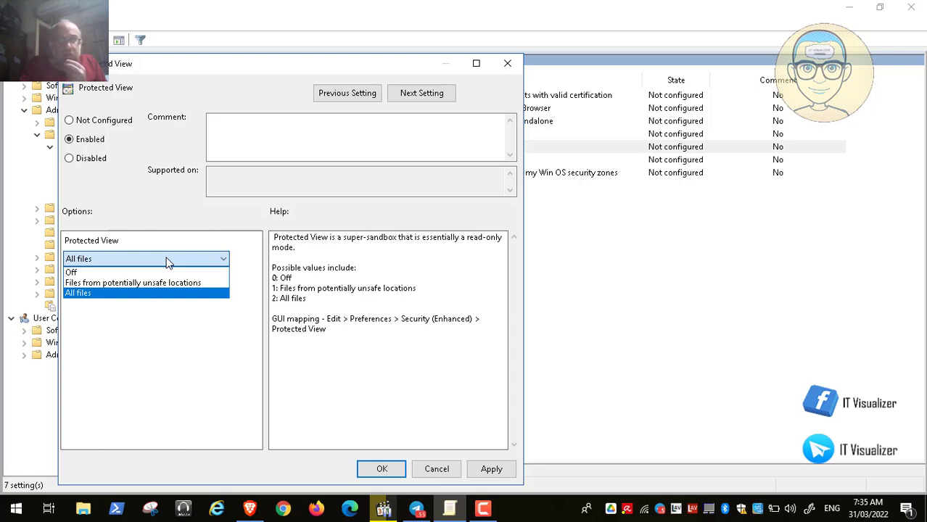
left_click(165, 261)
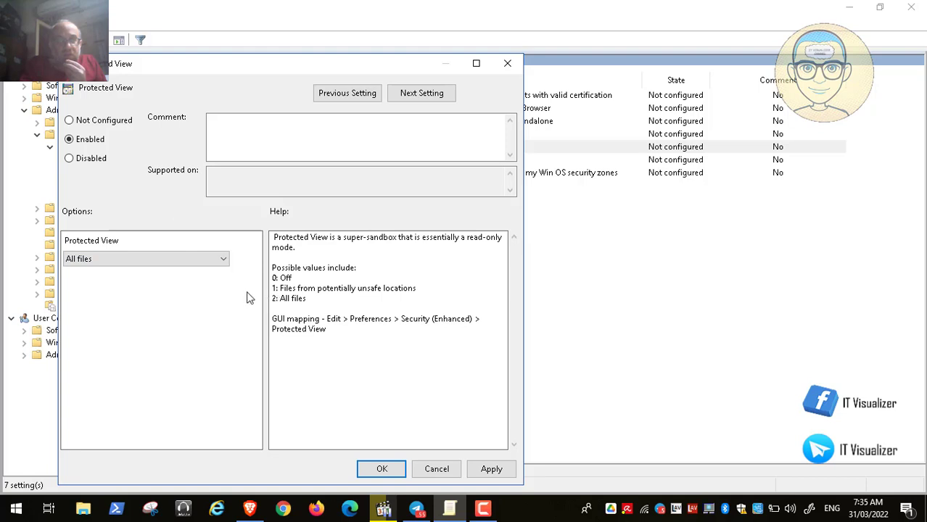
left_click(192, 259)
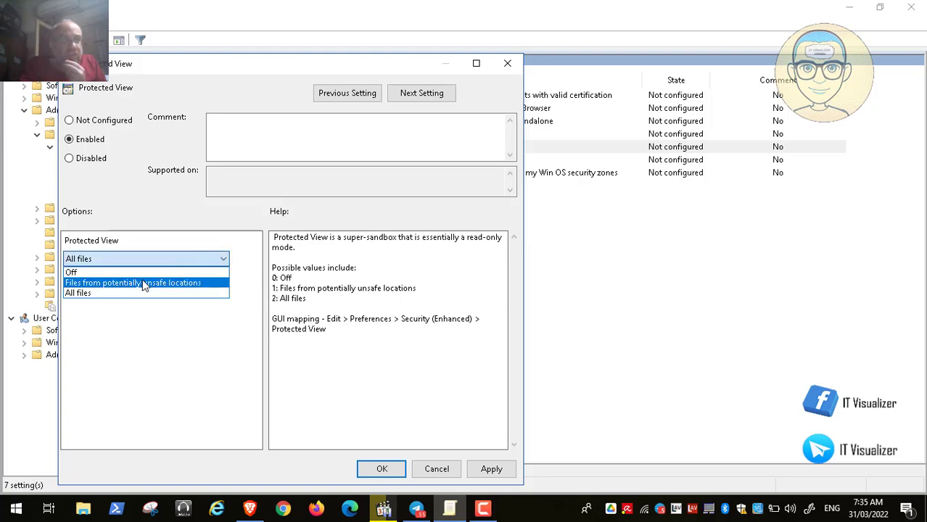
left_click(161, 230)
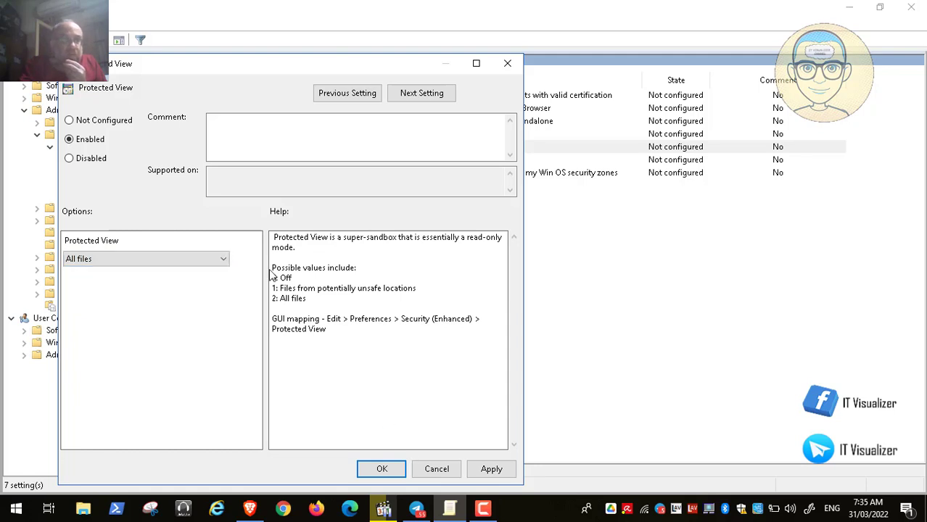
left_click(433, 471)
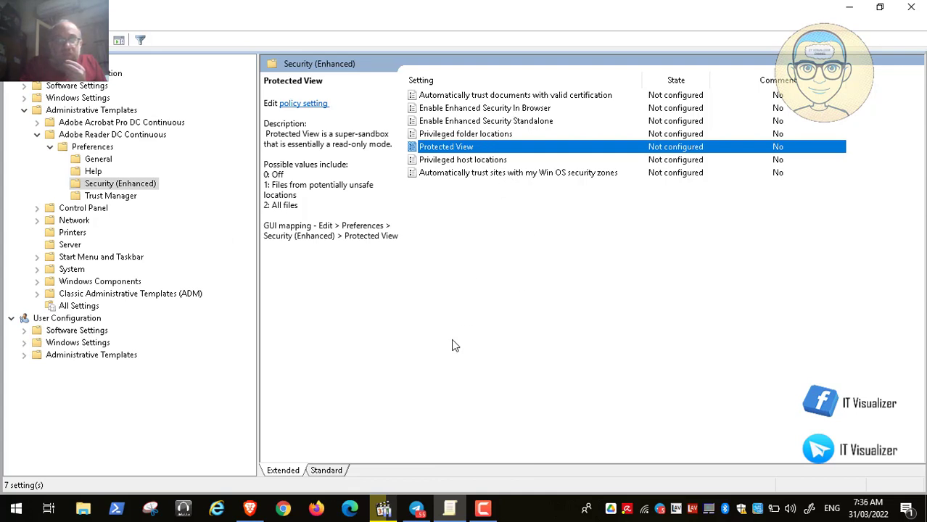
Return to the video, resume playback, and copy the value name bProtectedMode from the STIG rule's fix text
left_click(385, 509)
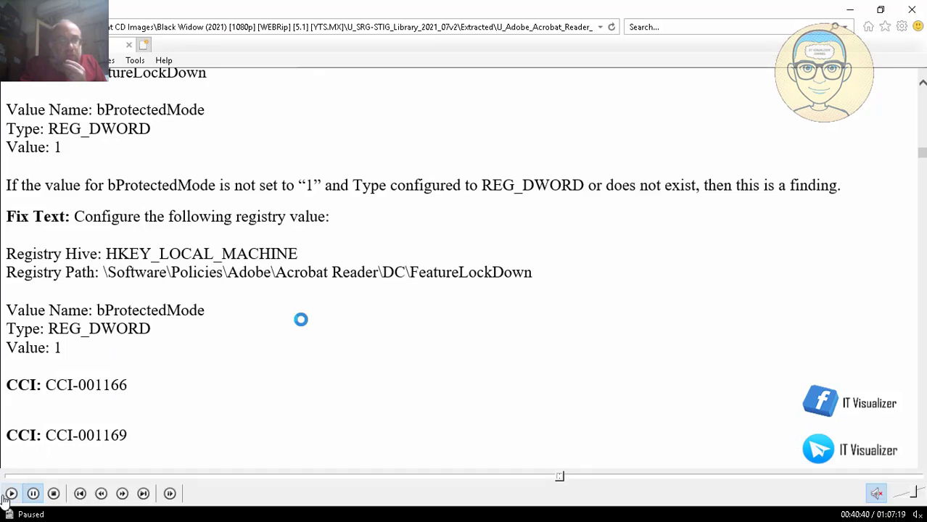
left_click(11, 494)
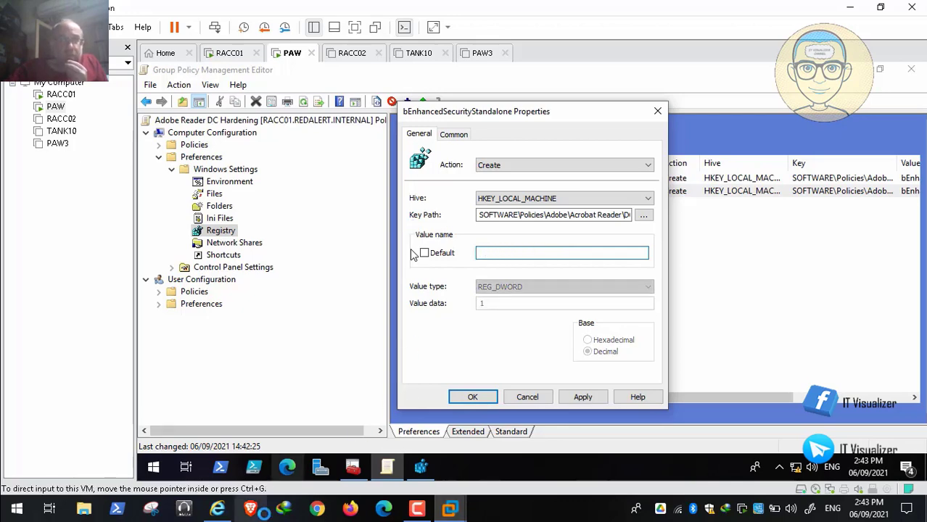
left_click(217, 509)
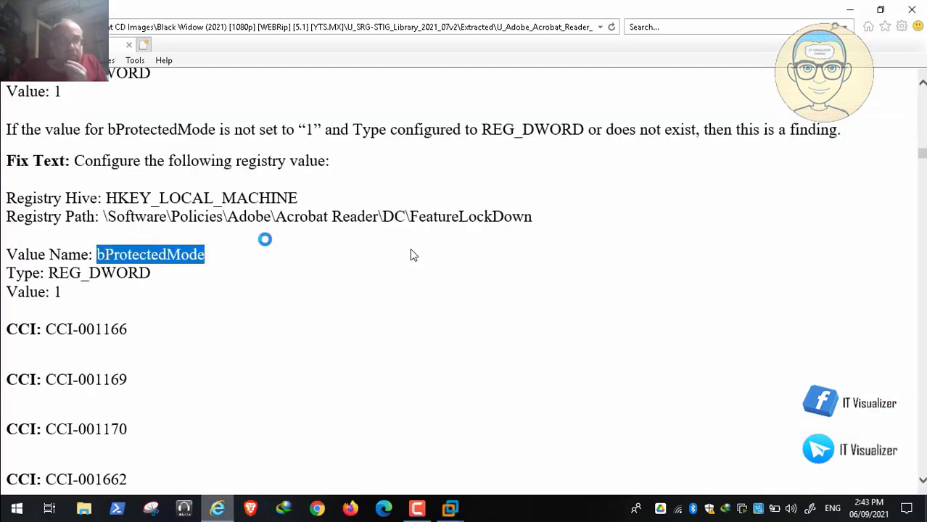
right_click(181, 255)
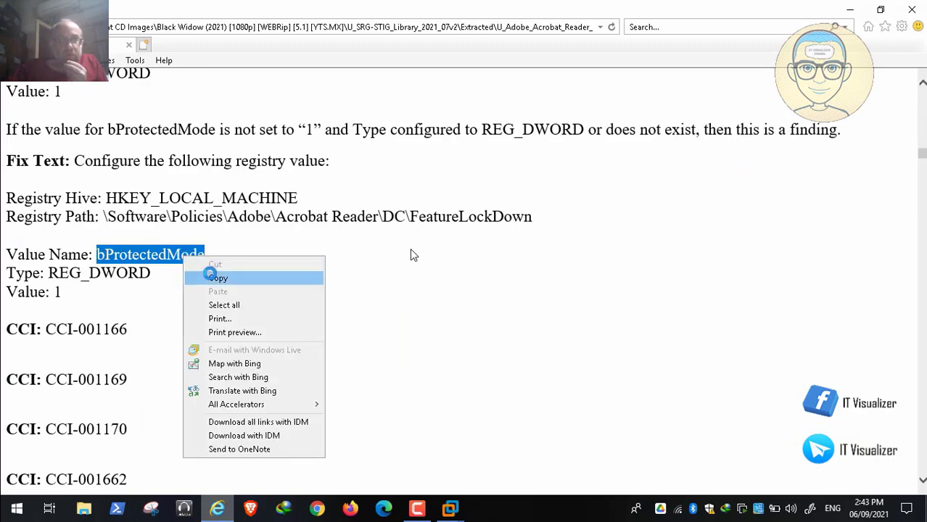
left_click(206, 275)
In the PAW virtual machine, set the registry item's value name to bProtectedMode, then apply and save the preference
left_click(453, 507)
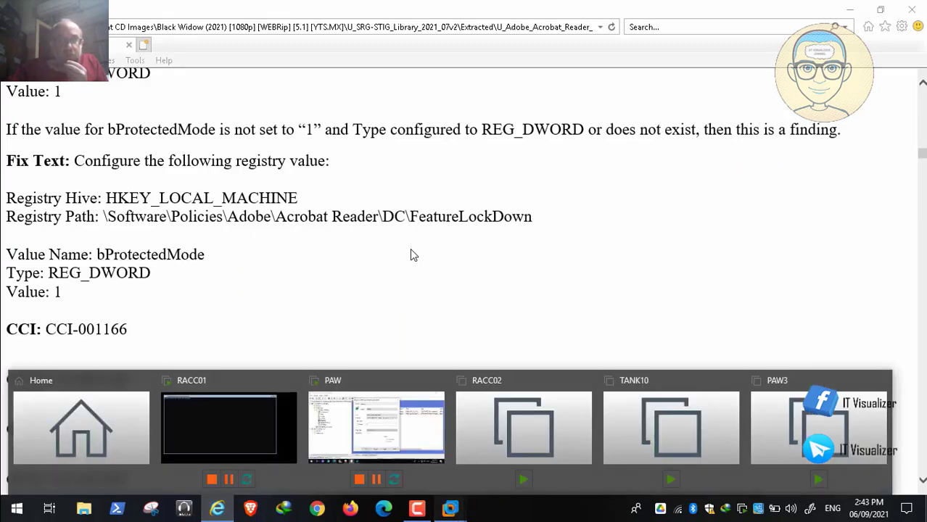
left_click(407, 417)
key("ctrl+v")
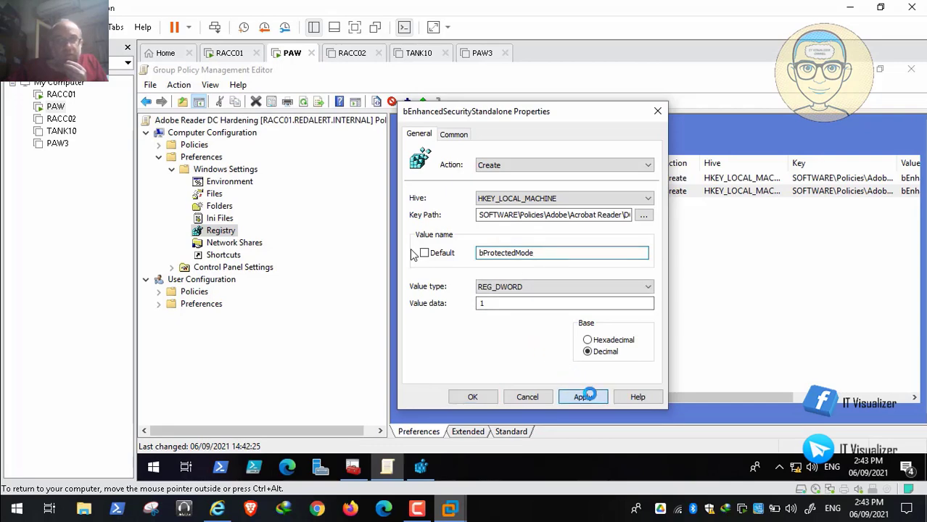
left_click(582, 397)
left_click(473, 397)
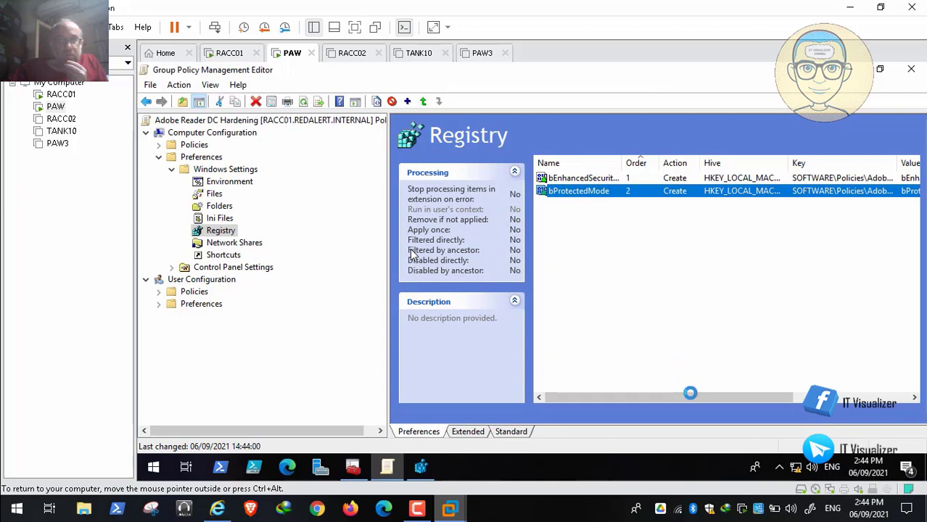
mouse_move(689, 397)
left_mouse_down()
mouse_move(805, 398)
mouse_move(689, 397)
left_mouse_up()
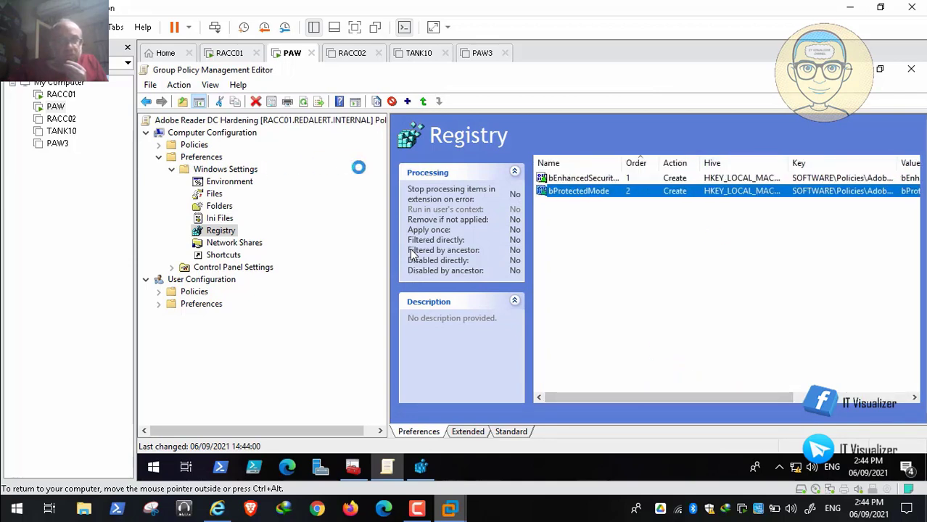
Under the computer policies' Administrative Templates, expand Adobe Acrobat Reader DC and its Preferences, and view the General settings
left_click(159, 144)
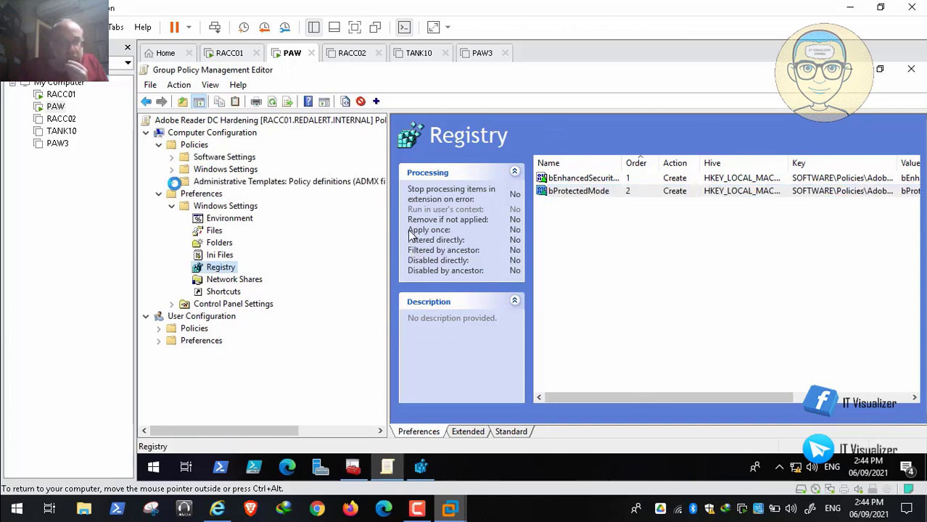
left_click(172, 181)
left_click(182, 194)
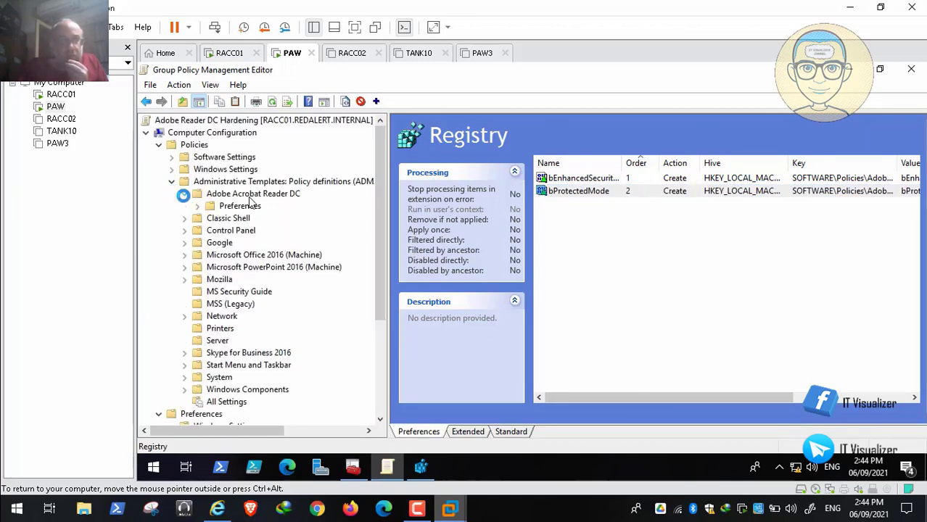
left_click(229, 206)
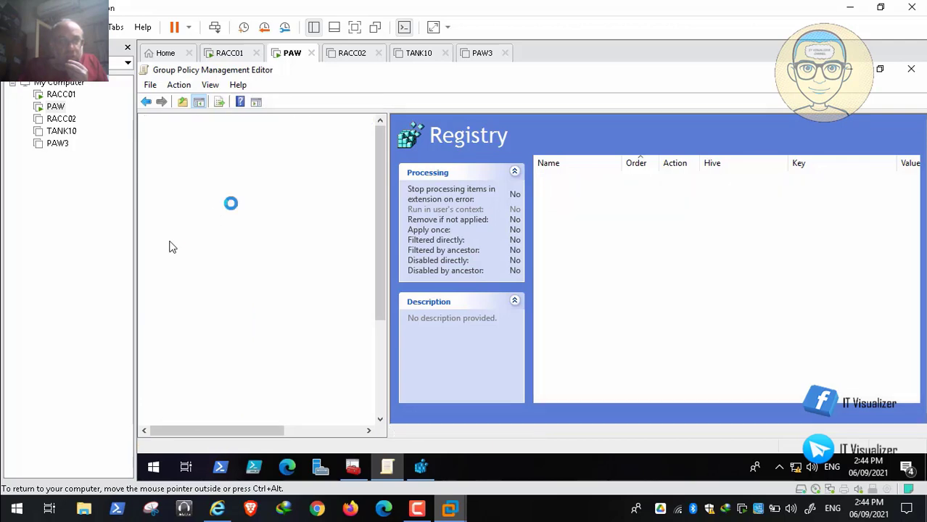
left_click(198, 206)
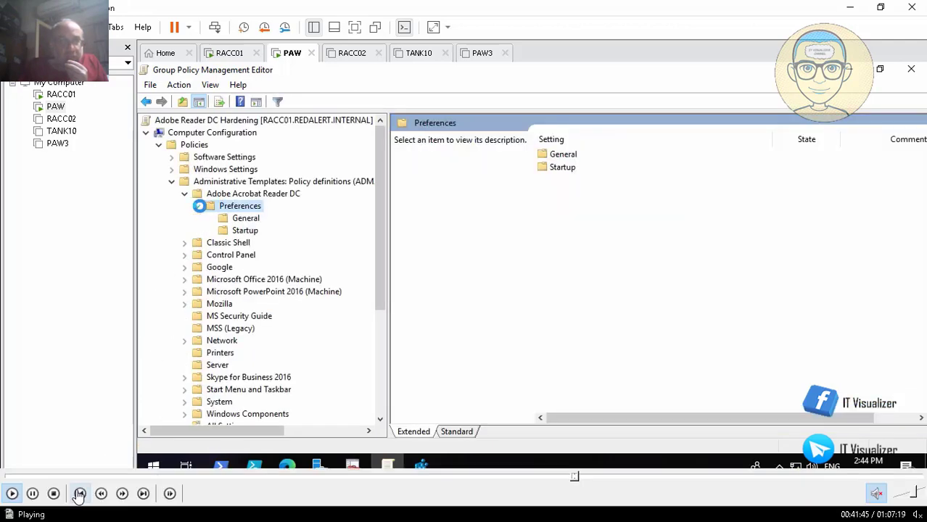
left_click(243, 217)
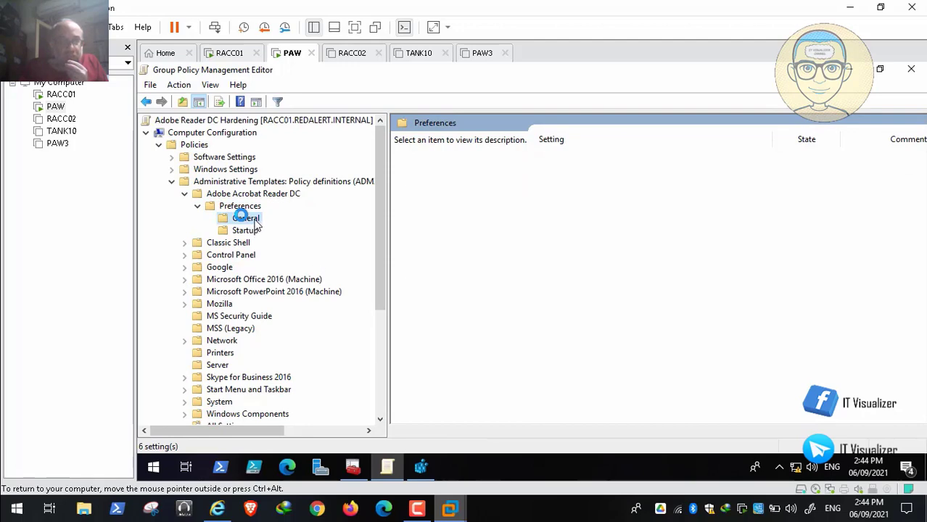
Leave the full-screen playback and compare the older Adobe Acrobat Reader DC template settings with the Group Policy editor's Security (Enhanced) settings
double_click(309, 206)
left_click(451, 509)
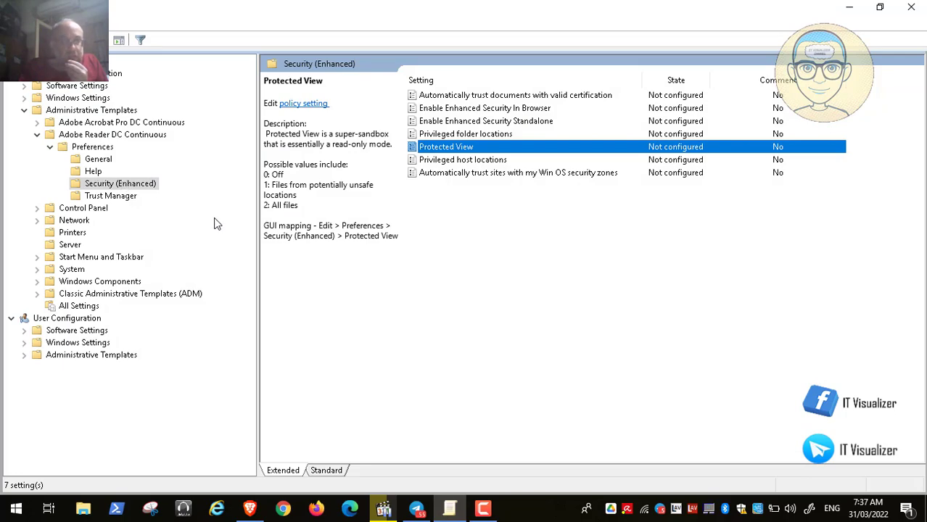
left_click(383, 510)
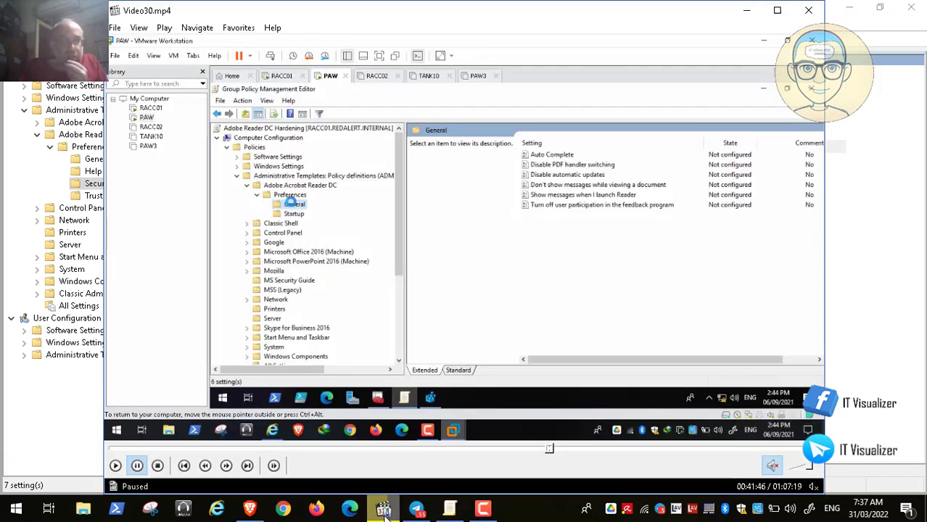
left_click(384, 511)
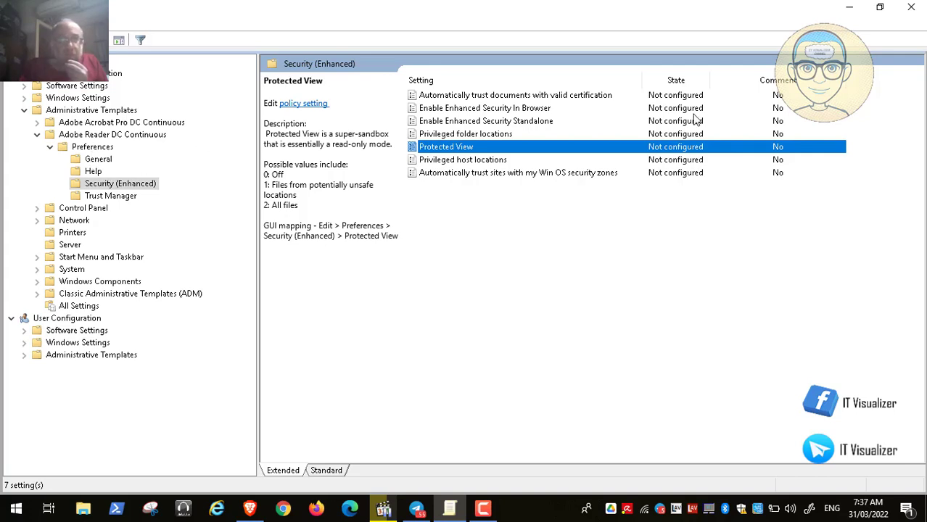
Review the General, Help and Security (Enhanced) policy settings under Adobe Reader DC Continuous in the Local Group Policy Editor
left_click(849, 7)
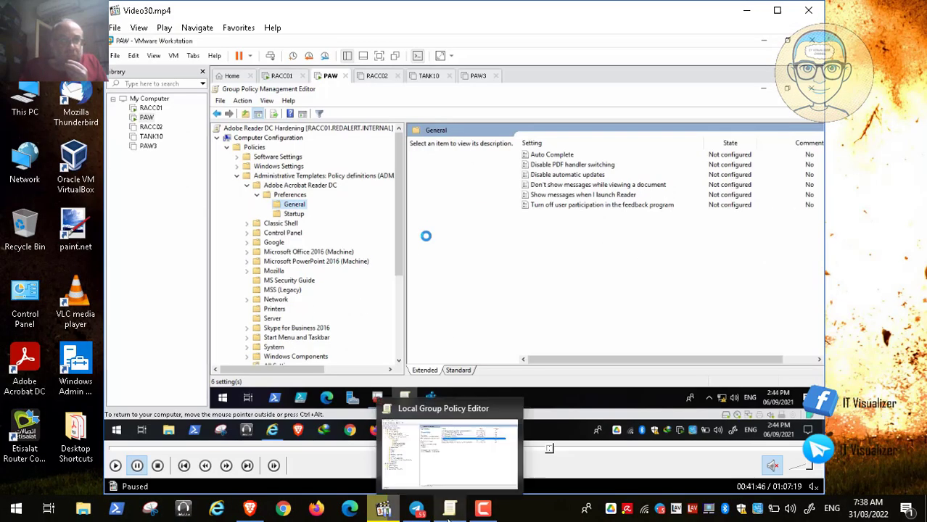
left_click(451, 453)
left_click(96, 159)
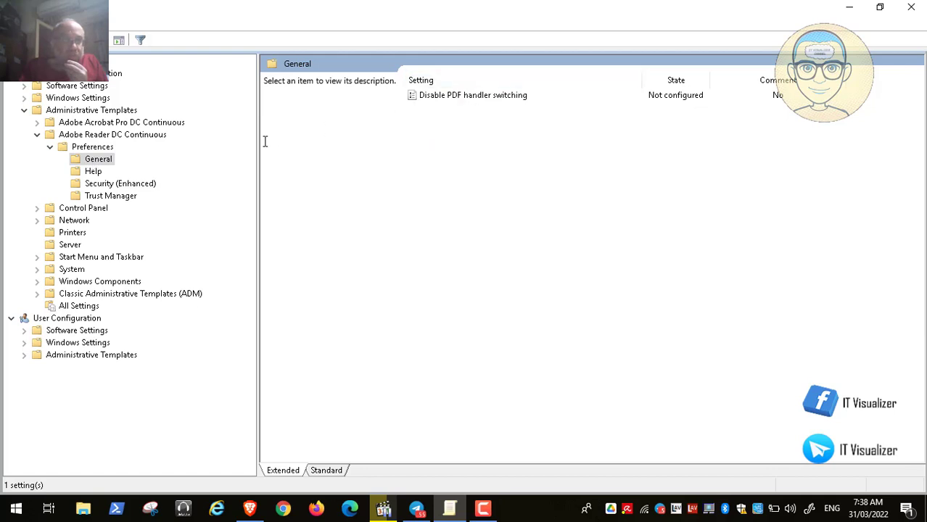
left_click(115, 185)
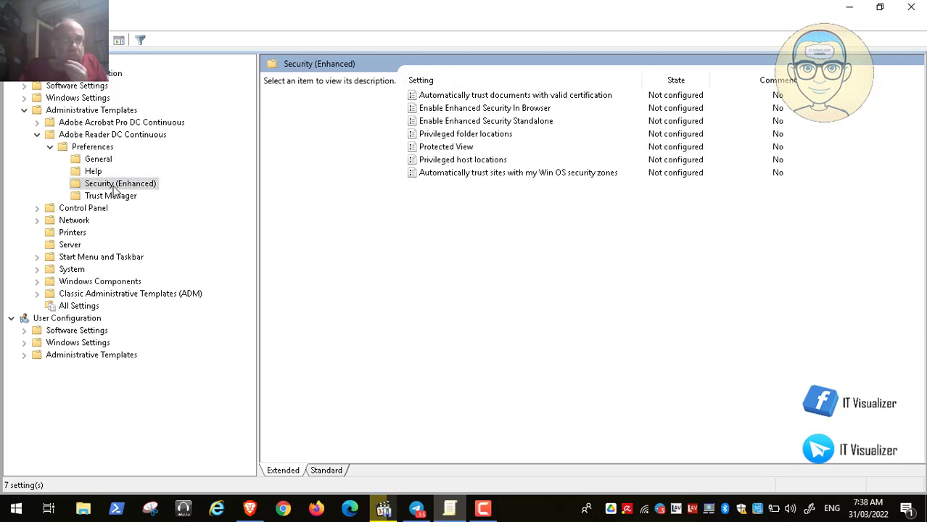
left_click(113, 200)
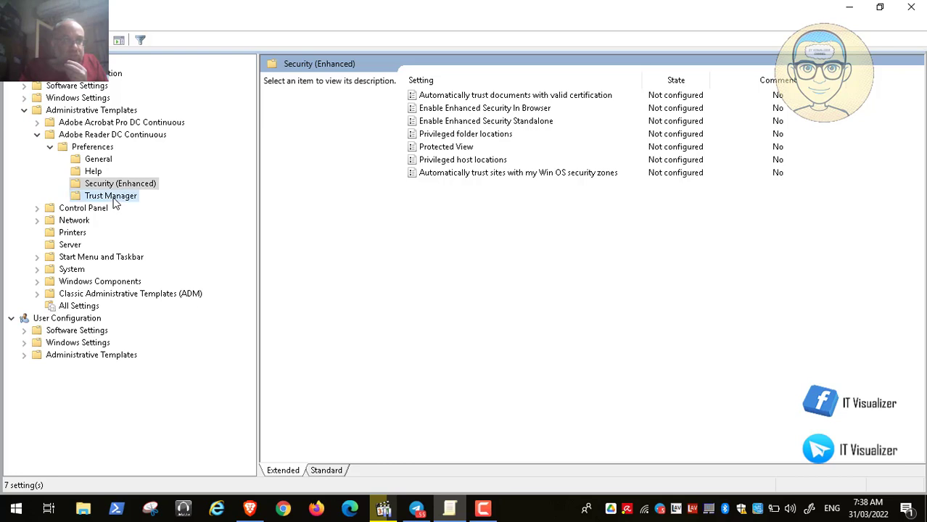
left_click(98, 174)
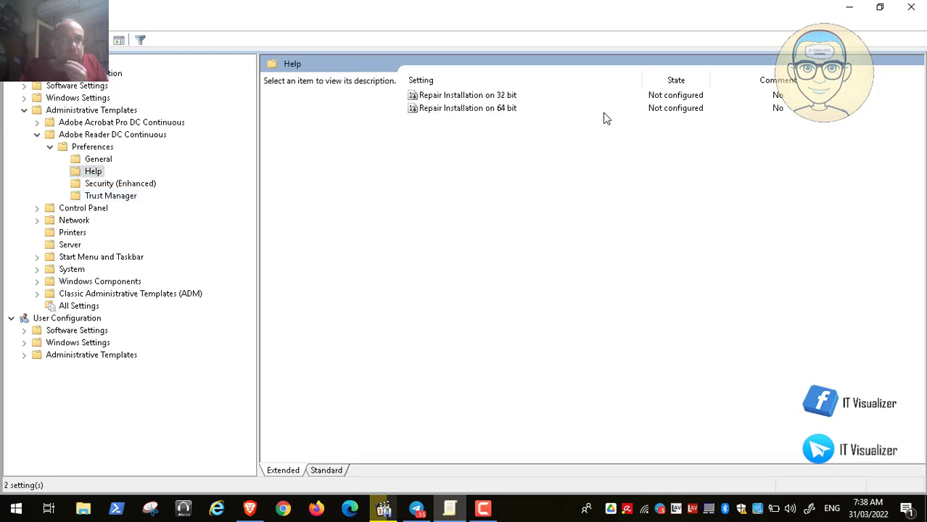
left_click(119, 185)
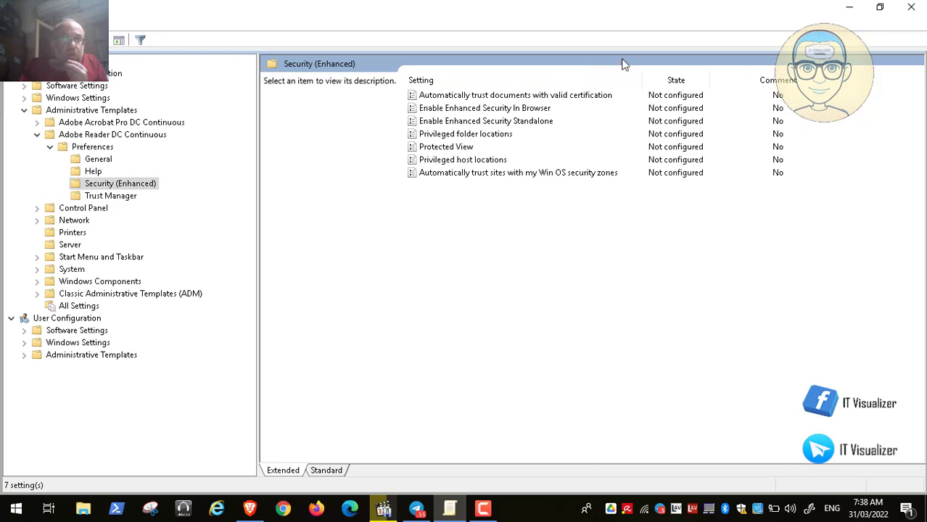
Return to the full-screen video, play it through the STIG rule on enabling Protected View, and pause and minimize it
left_click(848, 8)
double_click(479, 273)
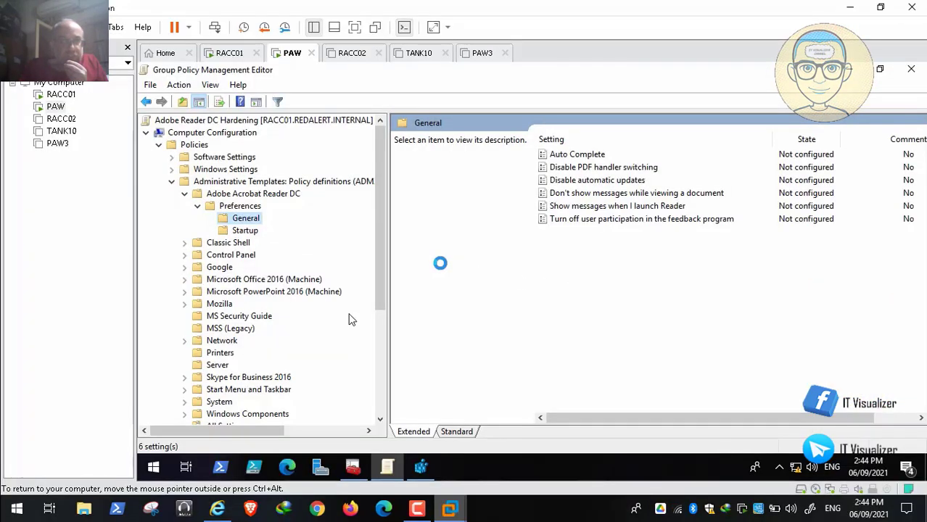
left_click(11, 494)
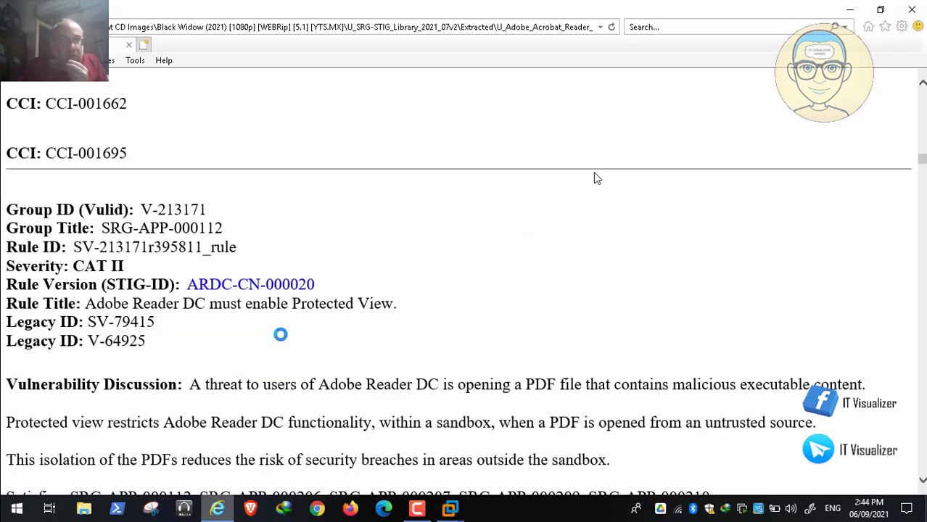
mouse_move(1, 496)
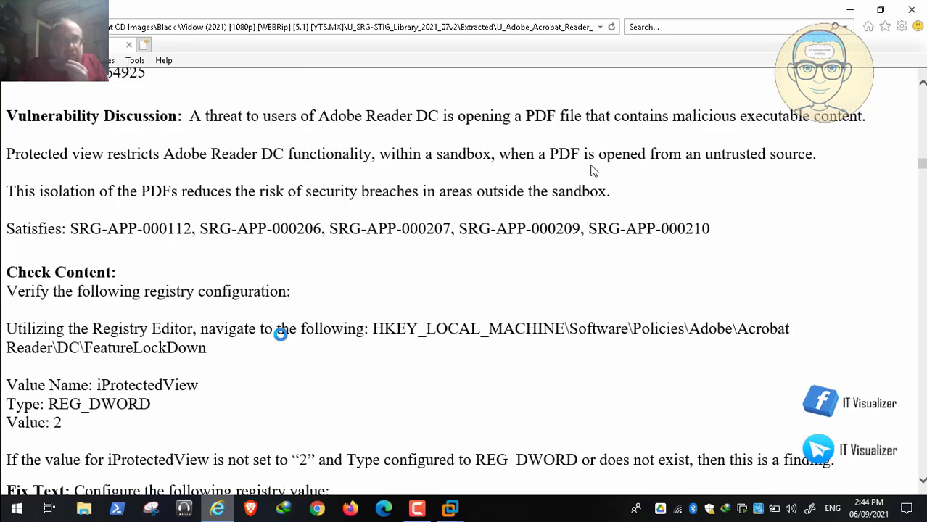
double_click(425, 161)
left_click(746, 11)
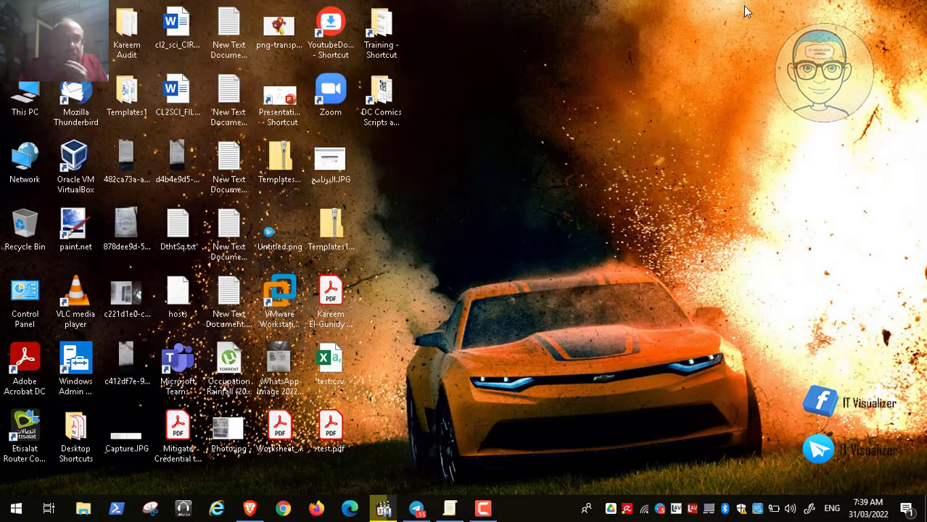
Switch to the Brave browser, close the STIG library tab, and search for "what is the difference between protected mode and protected view"
left_click(249, 509)
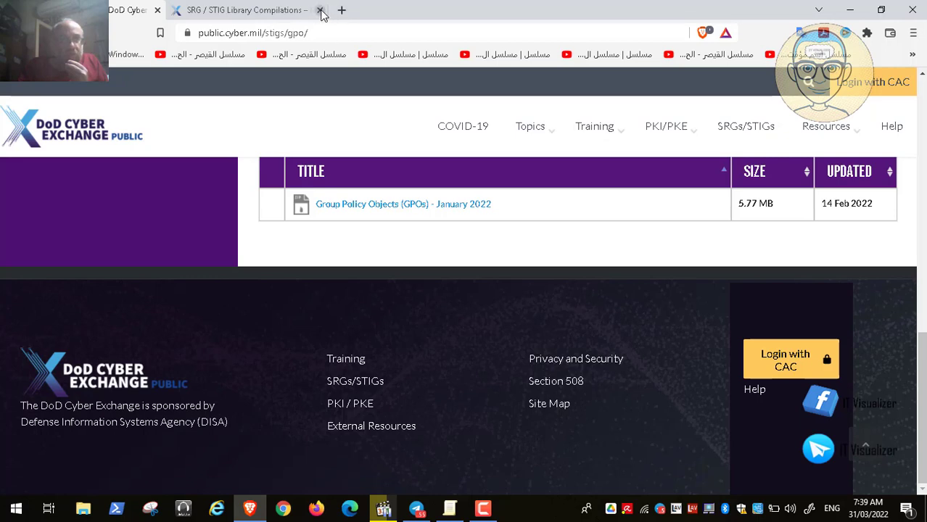
left_click(319, 10)
left_click(257, 33)
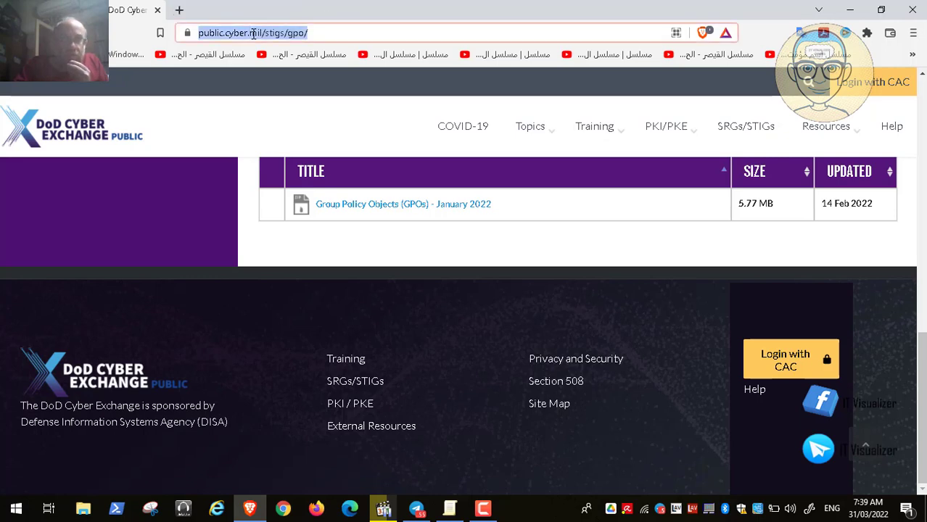
key("BackSpace")
type("wha")
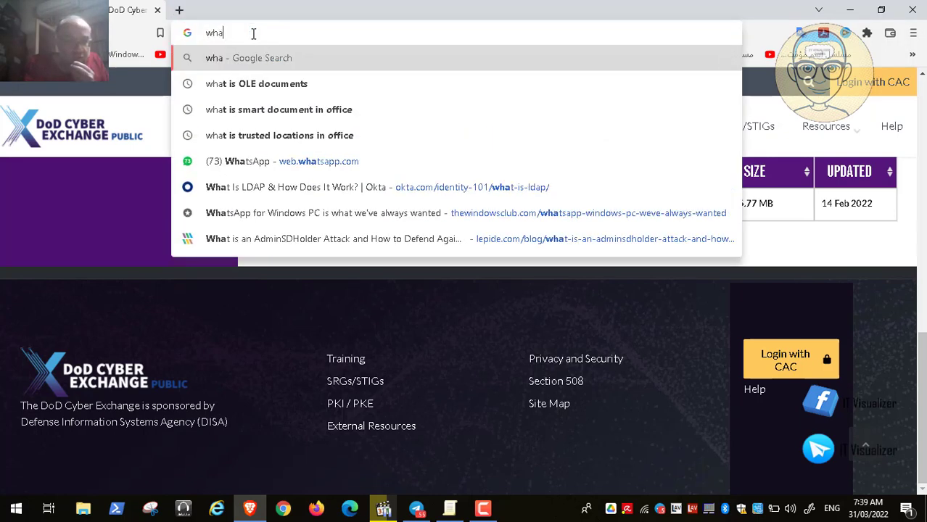
type("t is ")
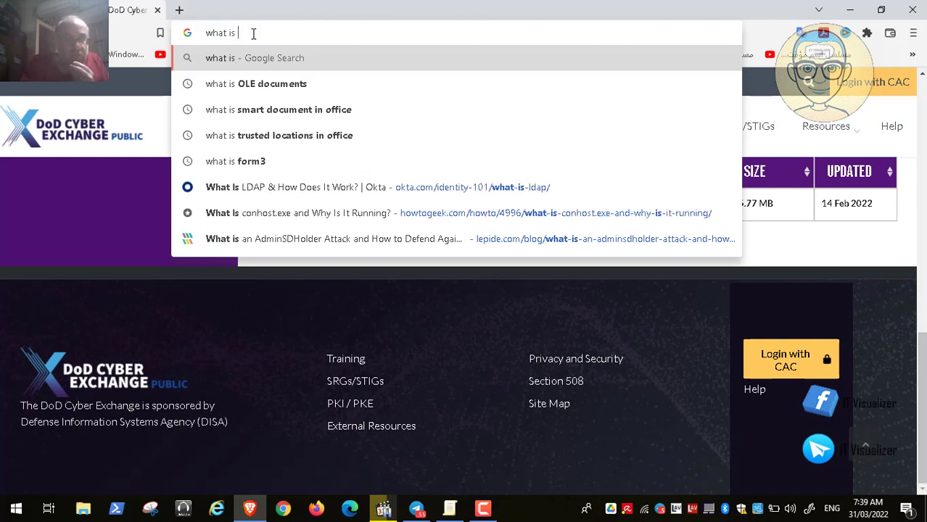
type("thed")
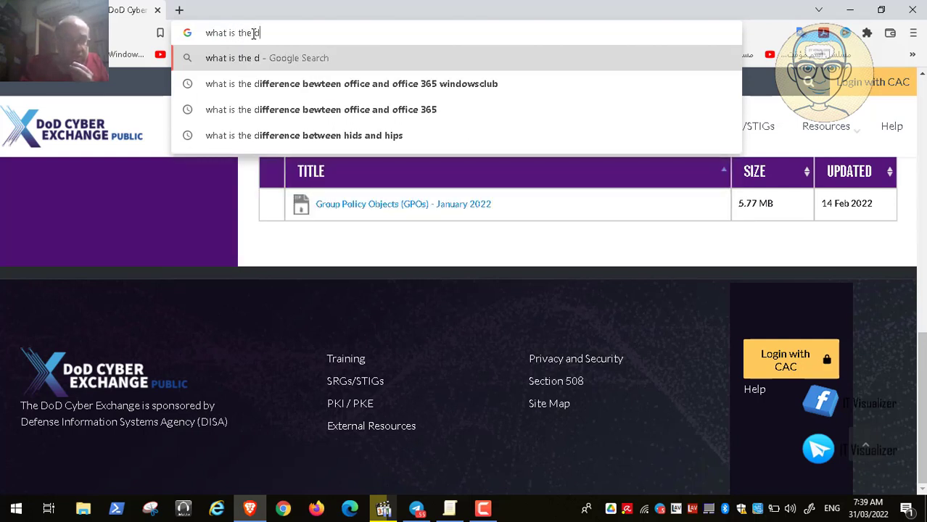
type("ifferen")
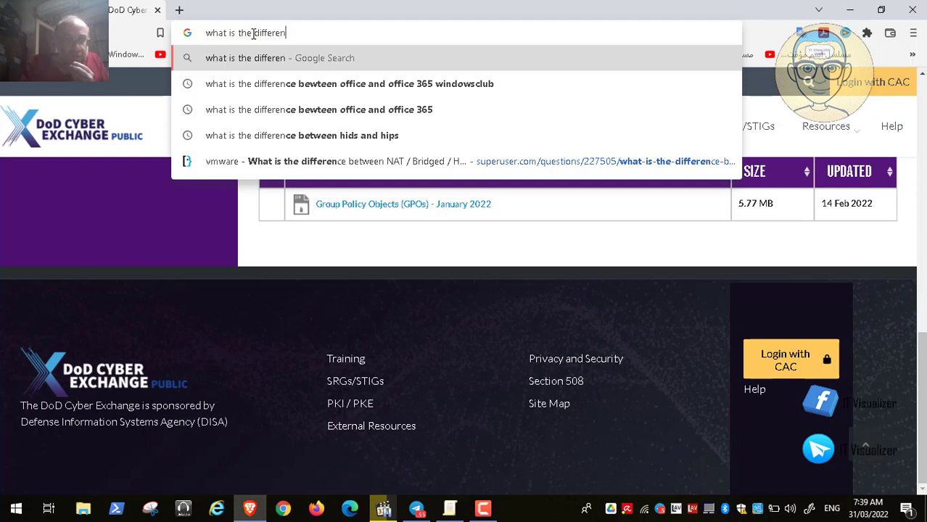
type("ce betw")
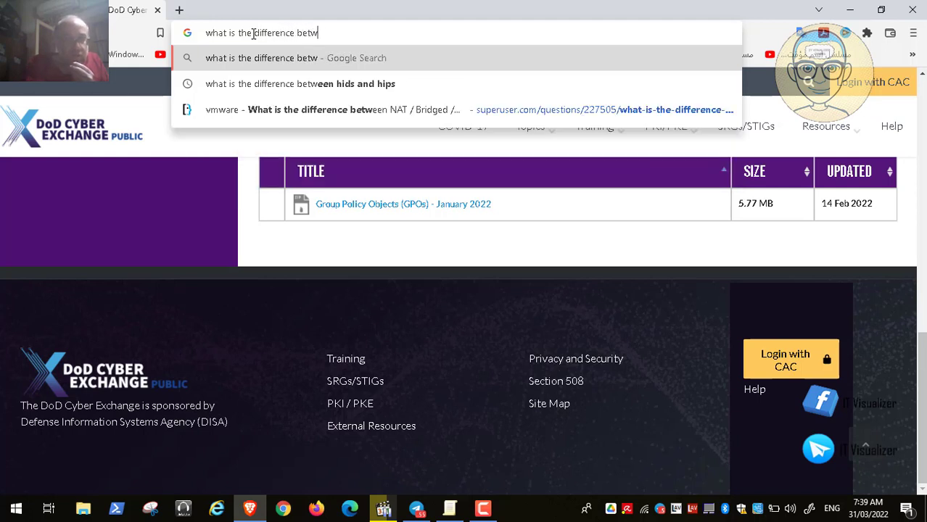
type("een pr")
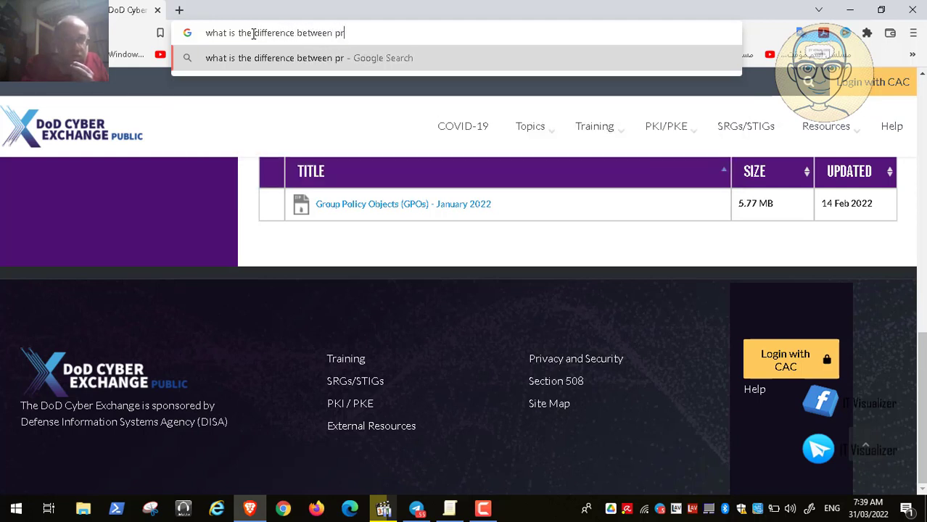
type("otecte")
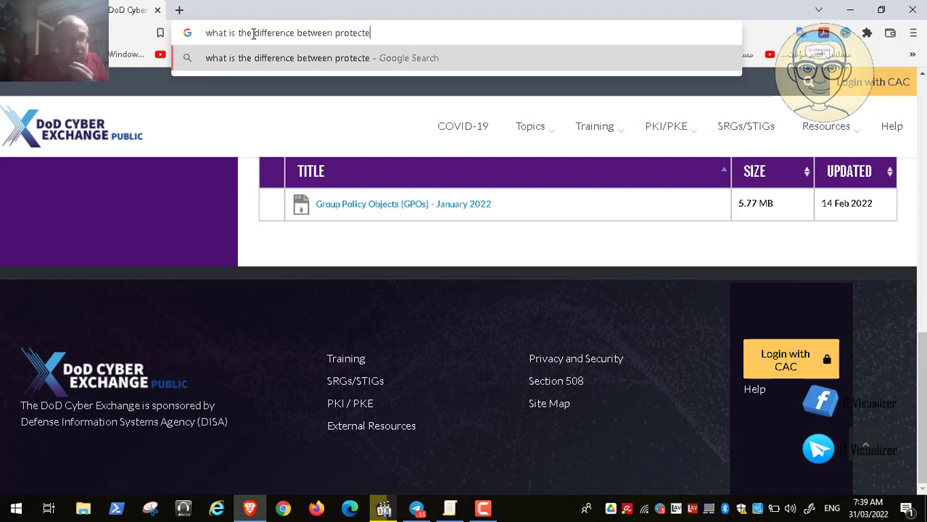
type("d mo")
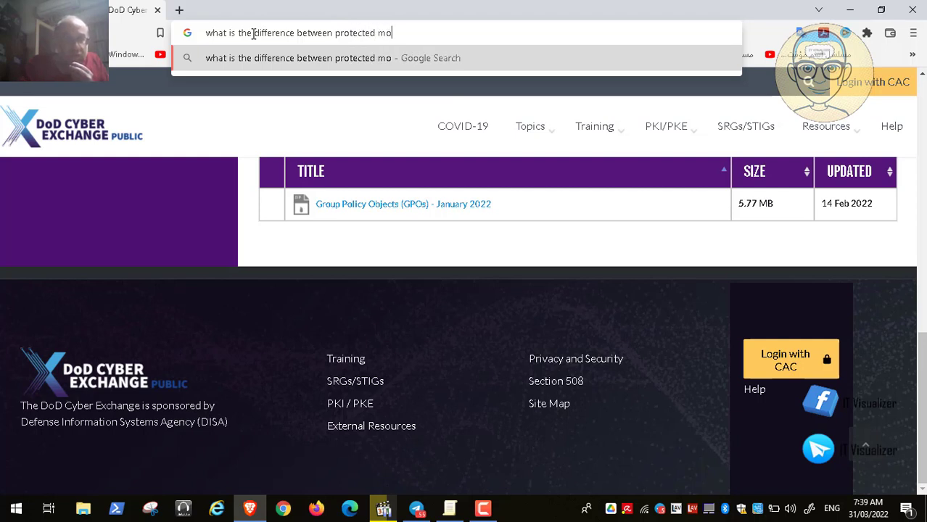
type("de and")
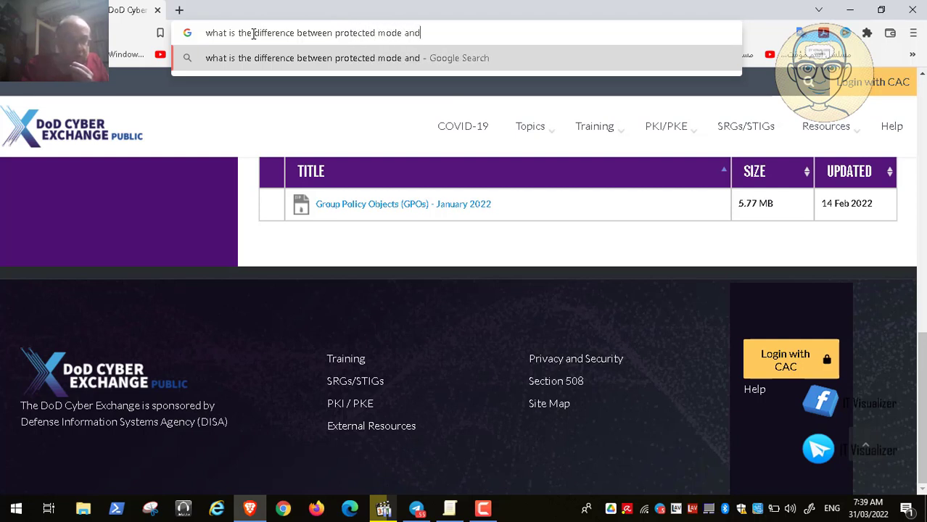
type(" protec")
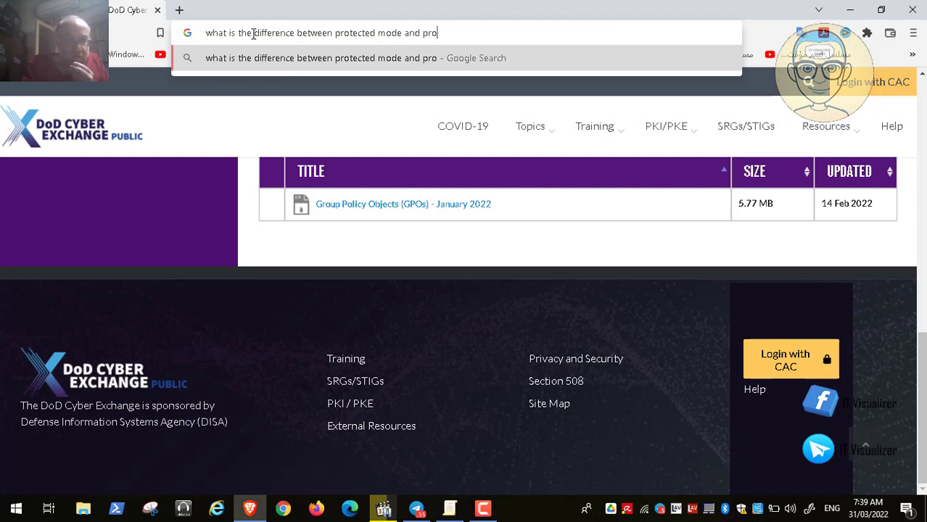
type("ted v")
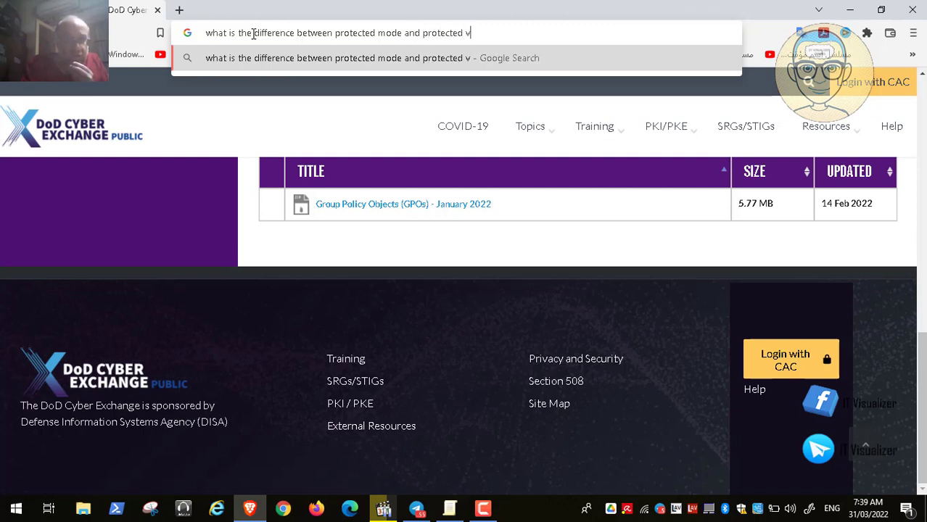
type("iew")
key("Return")
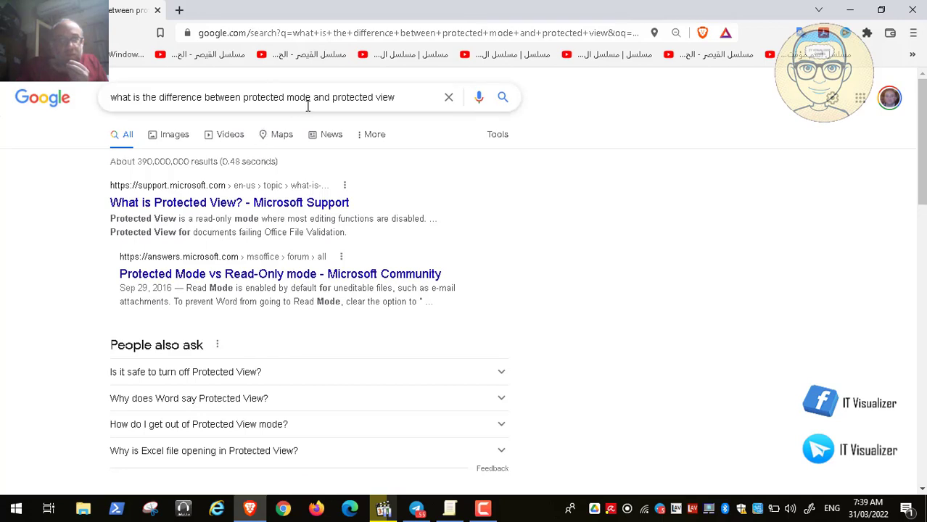
Refine the search to "what is the difference between adobe protected mode and protected view"
left_click(245, 98)
type("ado")
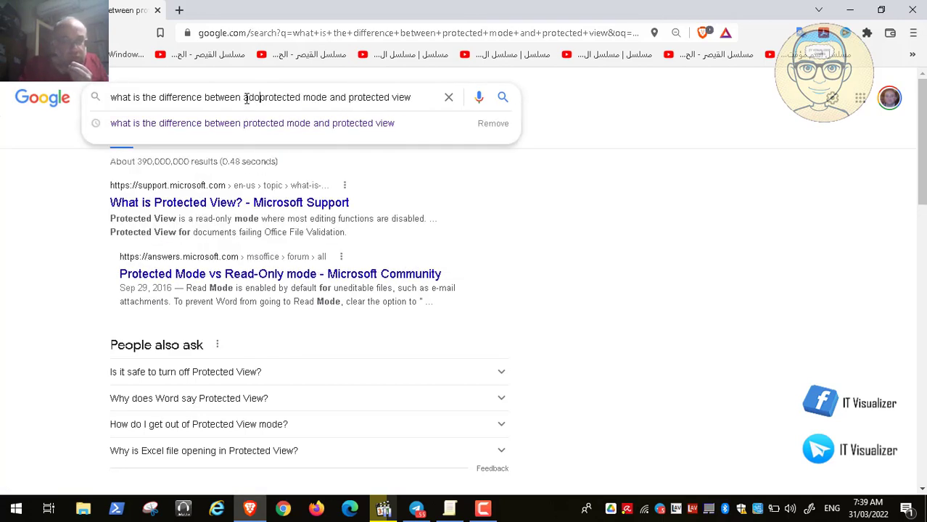
type("be")
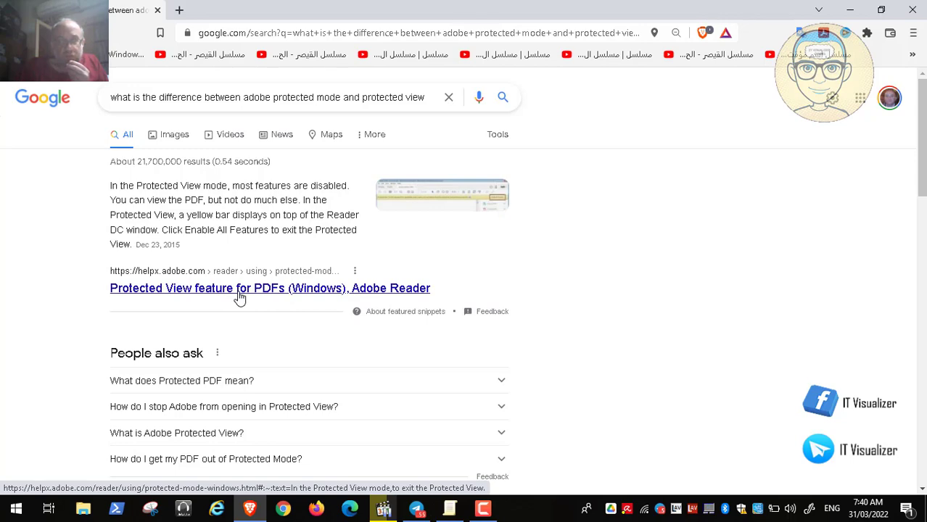
Look through the search results, open Adobe's "Protected Mode — Acrobat Application Security Guide" page, and read its overview
scroll(240, 297, "down", 3)
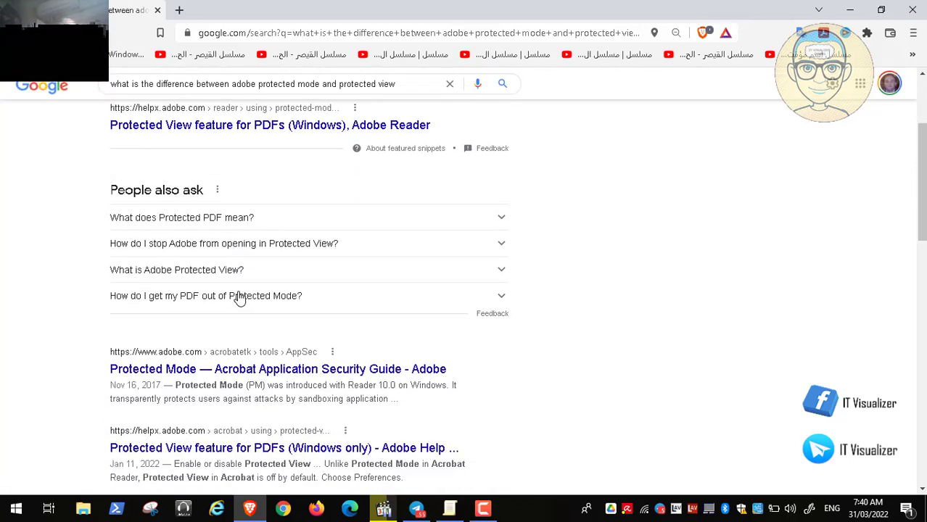
scroll(239, 298, "up", 3)
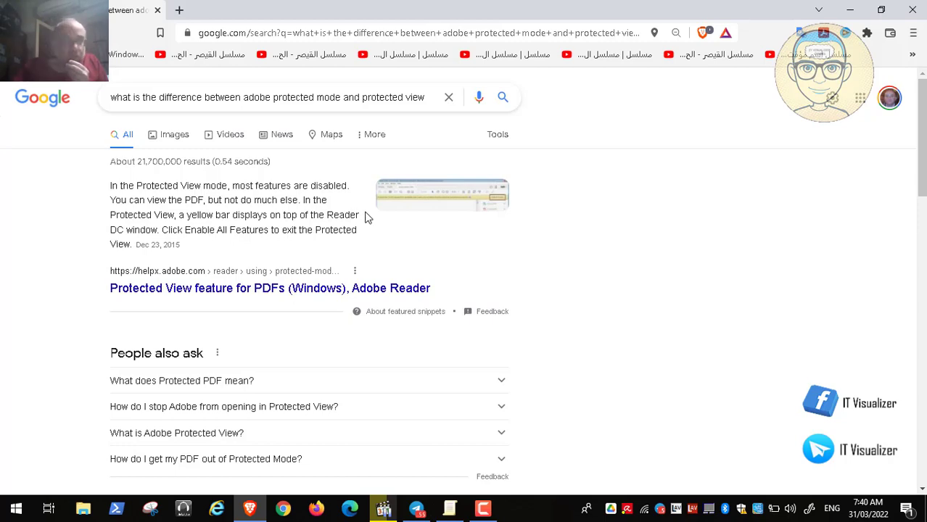
scroll(367, 217, "down", 3)
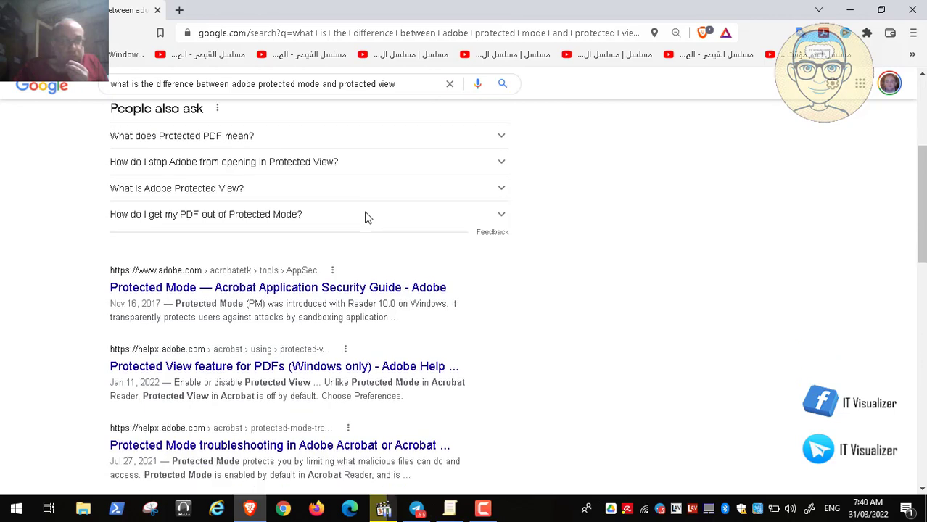
left_click(325, 292)
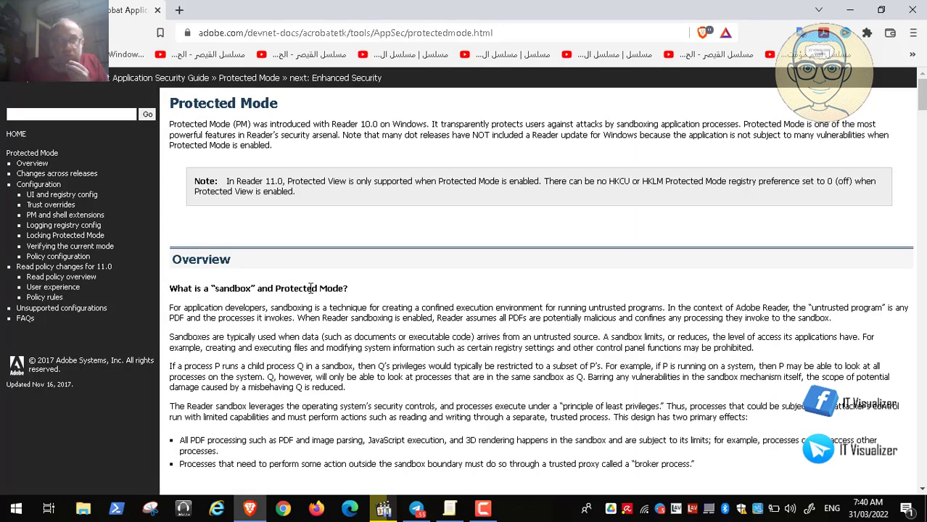
scroll(312, 290, "down", 1)
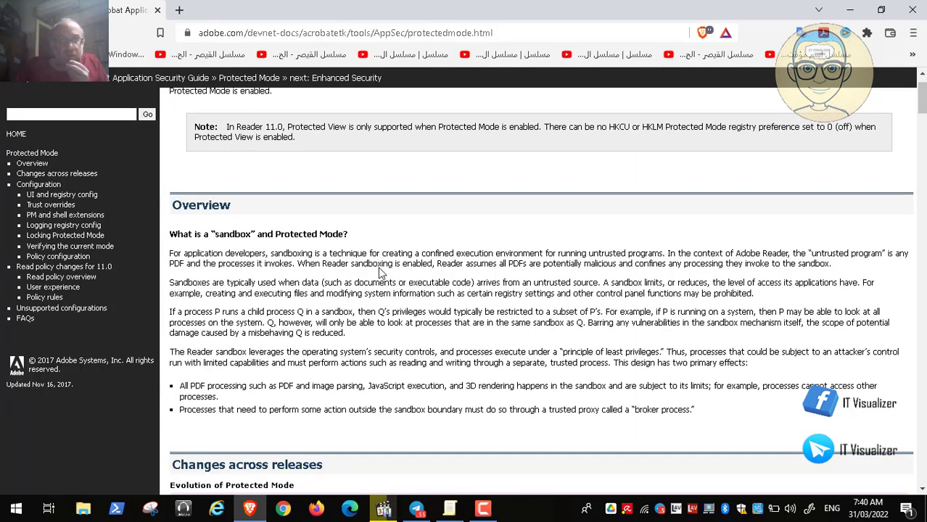
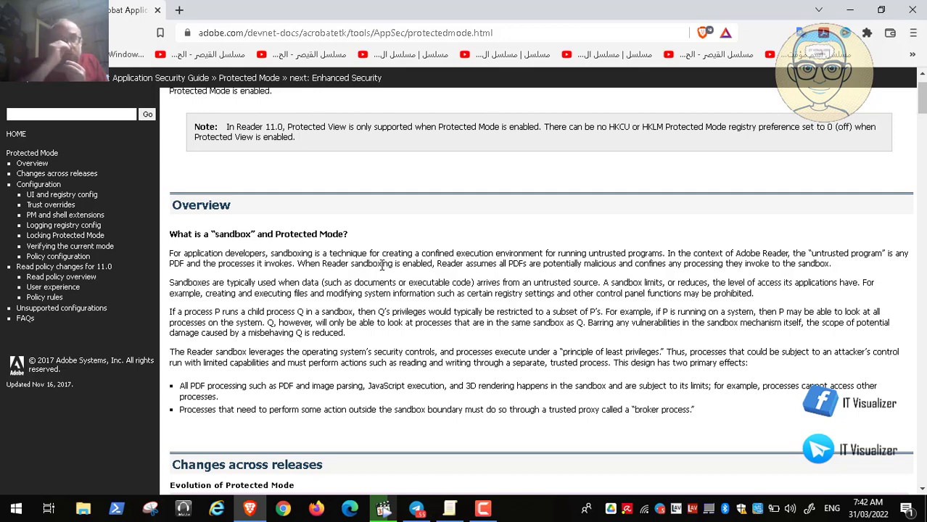
Switch to Video30.mp4, rewind it to the STIG rule on enabling Protected View, and pause and minimize it
left_click(383, 509)
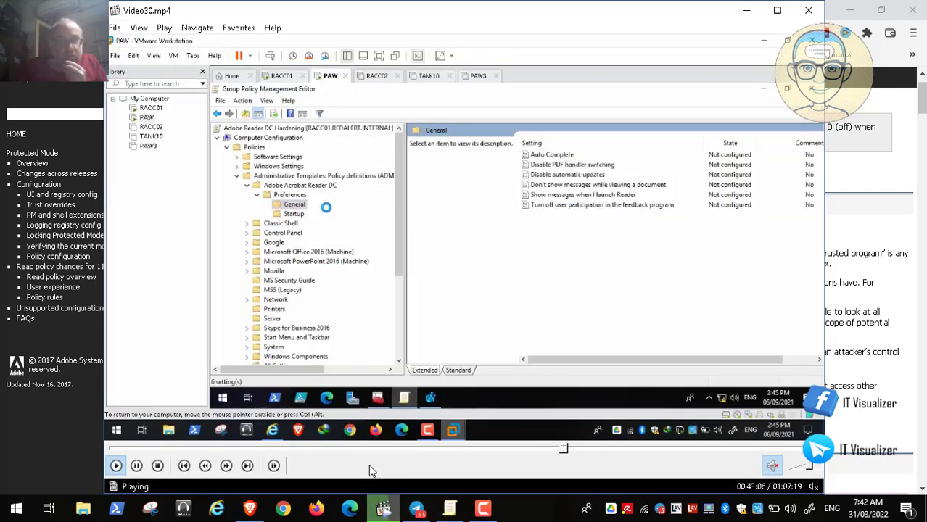
left_click(561, 448)
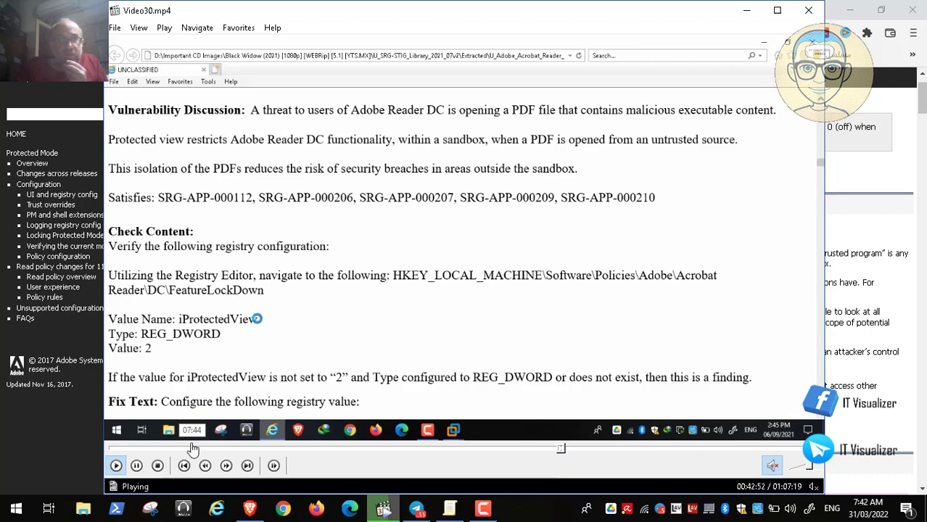
left_click(560, 450)
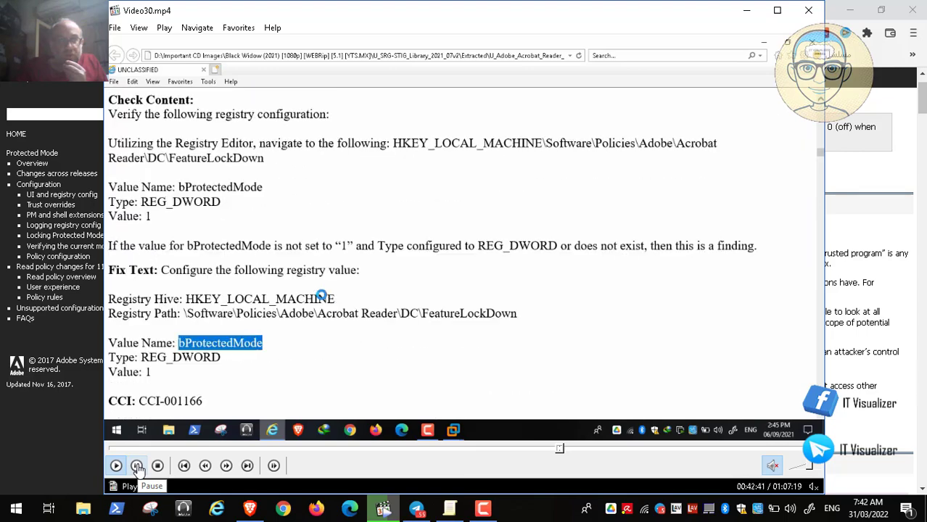
left_click(138, 466)
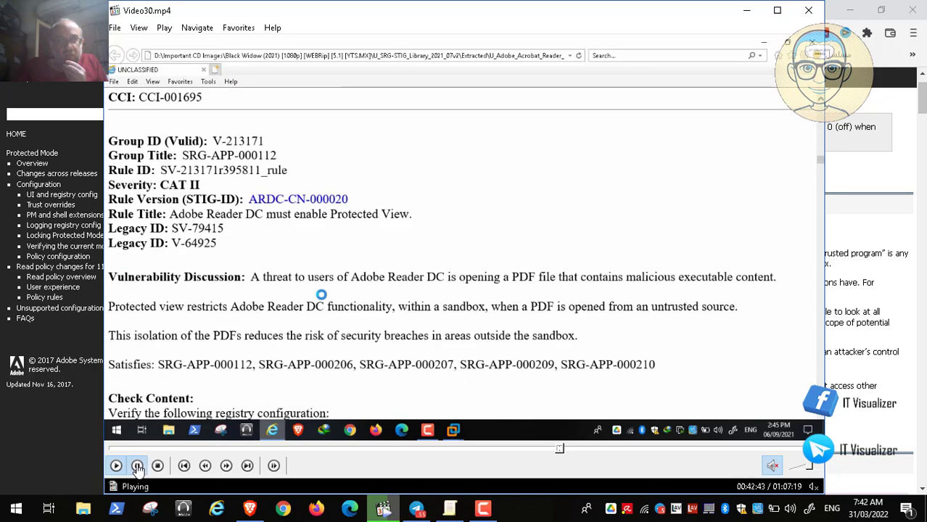
left_click(748, 10)
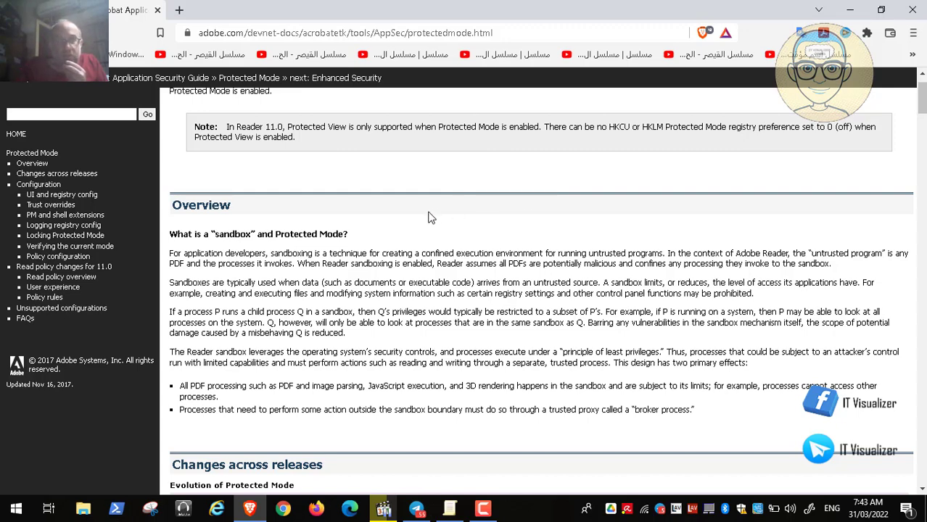
Reread the Protected Mode overview on Adobe's page, return to the search results, and minimize the browser
scroll(429, 217, "down", 1)
scroll(430, 217, "up", 1)
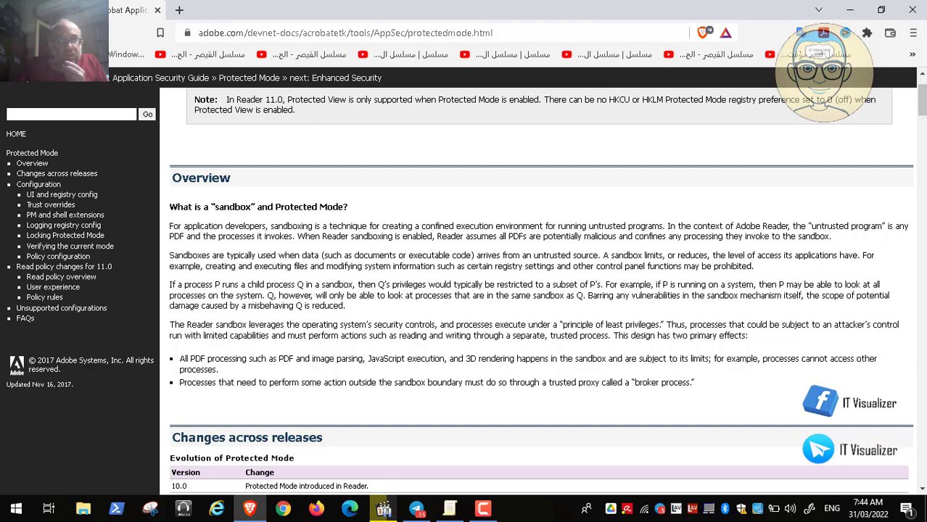
key("alt+Left")
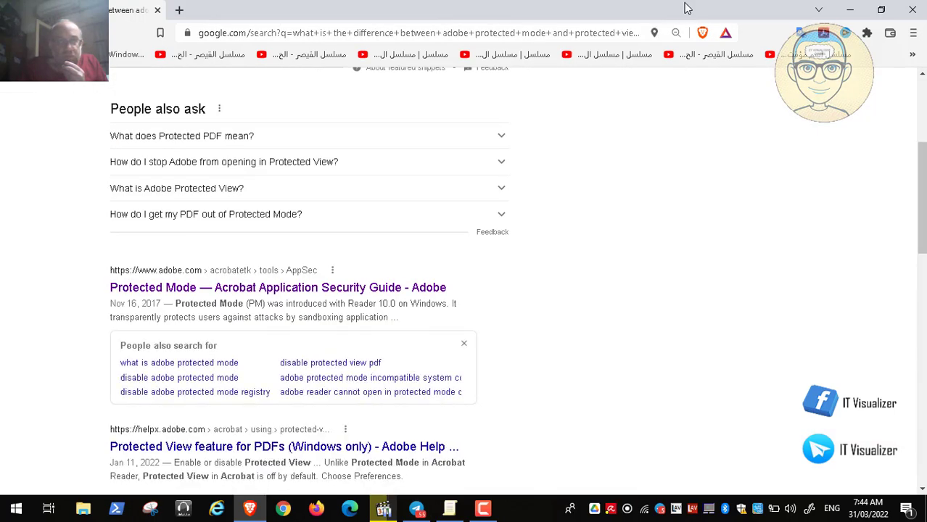
left_click(850, 9)
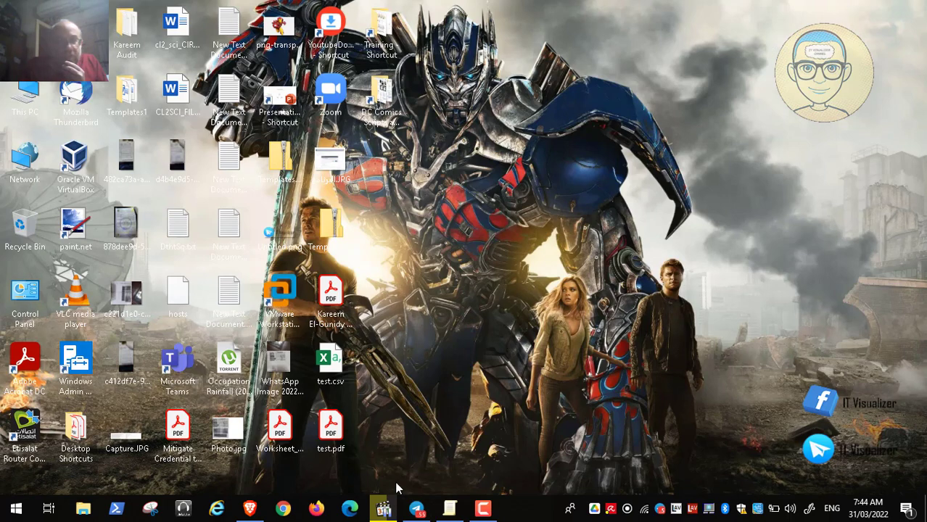
Switch to the Group Policy editor and examine the Trust Manager settings and the Protected View policy in Adobe Reader DC Continuous's Security (Enhanced) folder
left_click(387, 508)
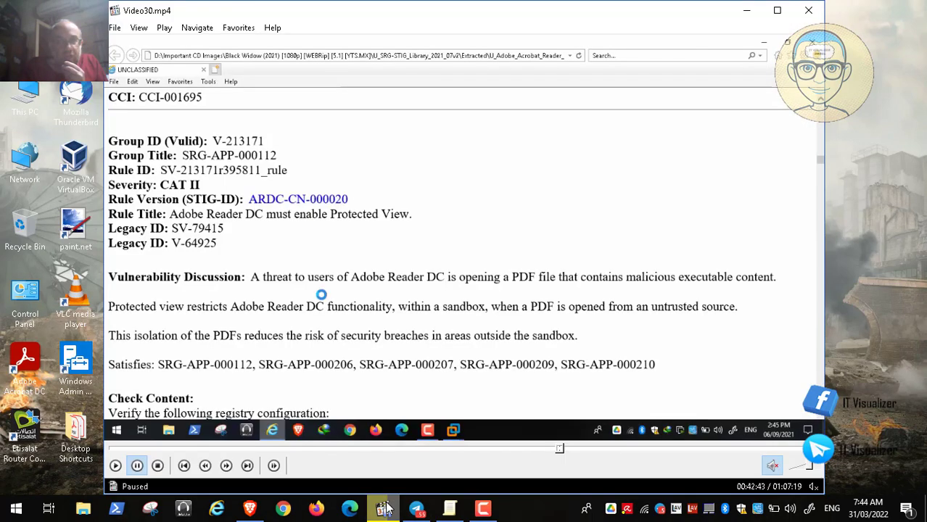
left_click(452, 510)
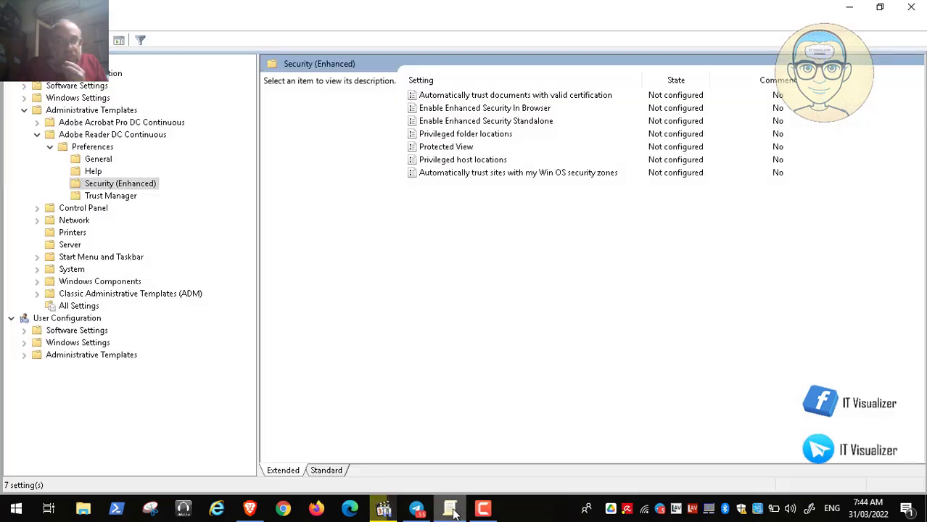
left_click(470, 148)
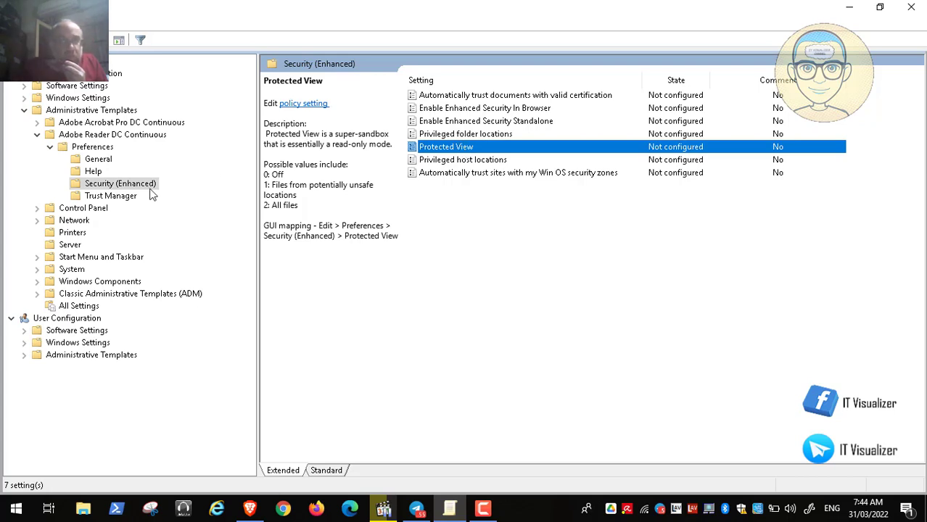
left_click(123, 200)
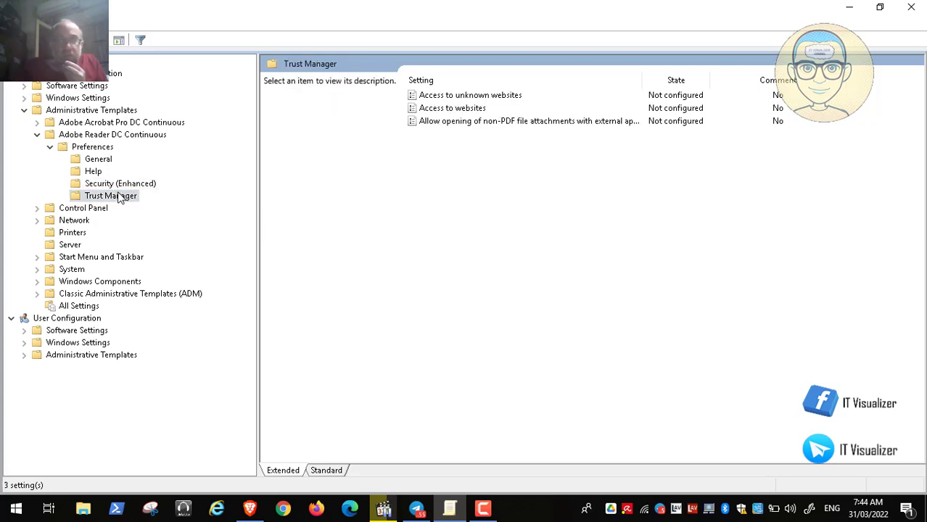
left_click(120, 186)
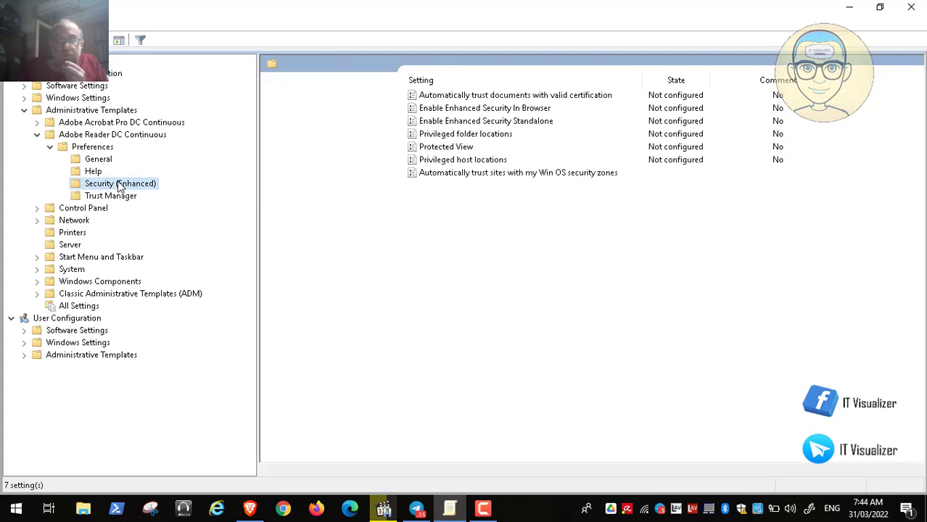
left_click(465, 149)
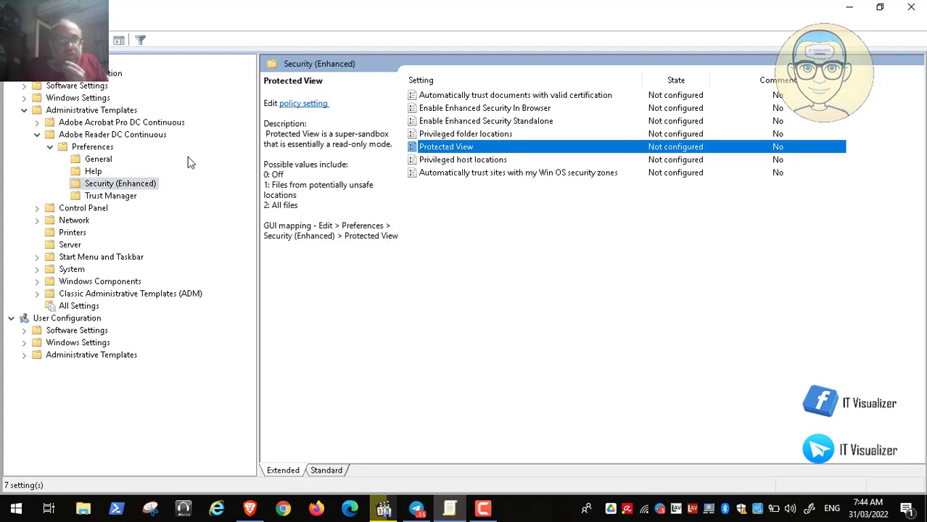
Review the Help and General policies of Adobe Reader DC Continuous, and reselect Protected View under Security (Enhanced)
left_click(92, 173)
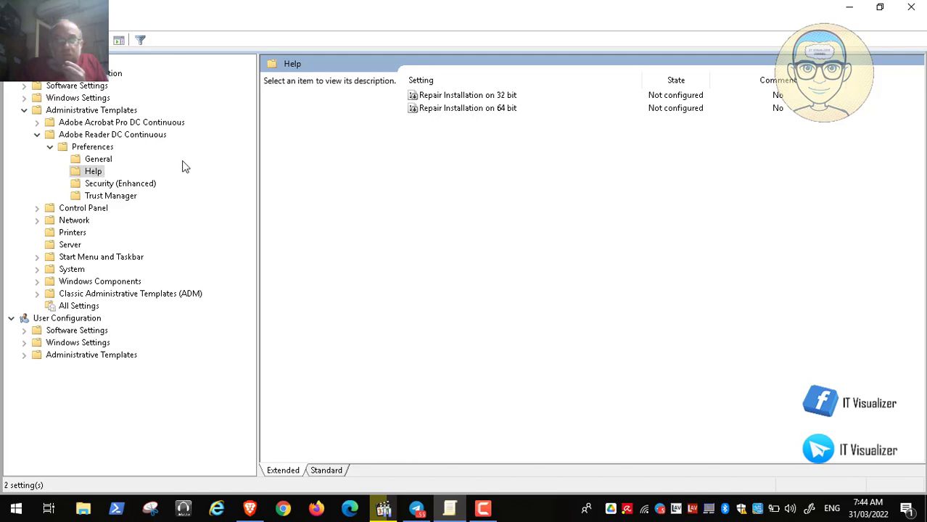
left_click(111, 161)
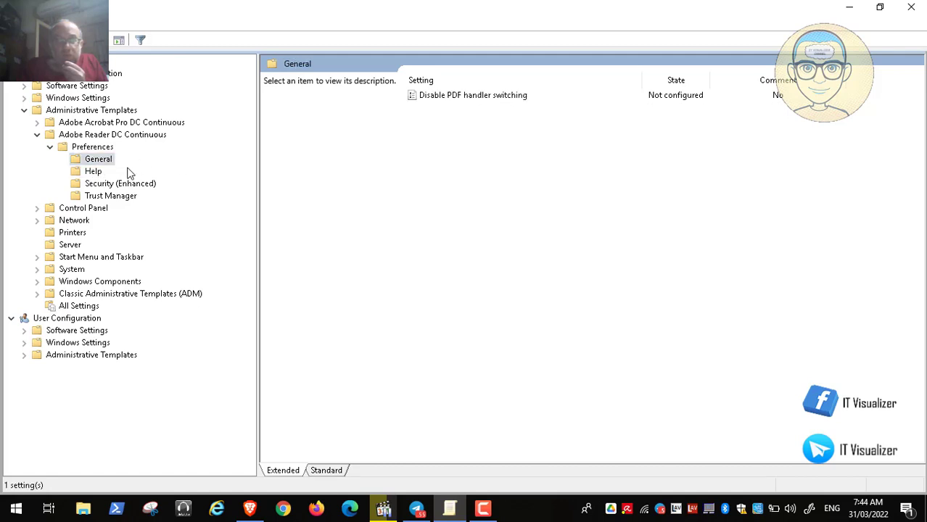
left_click(92, 177)
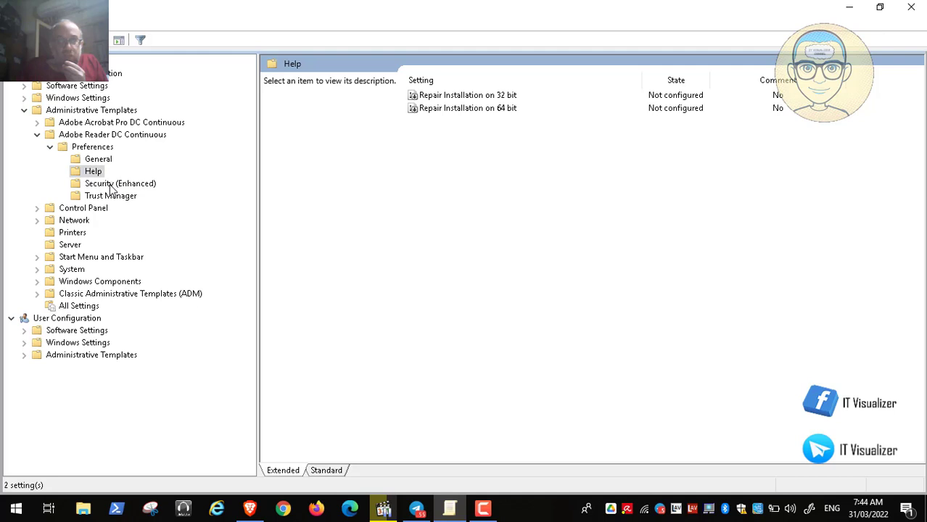
left_click(111, 187)
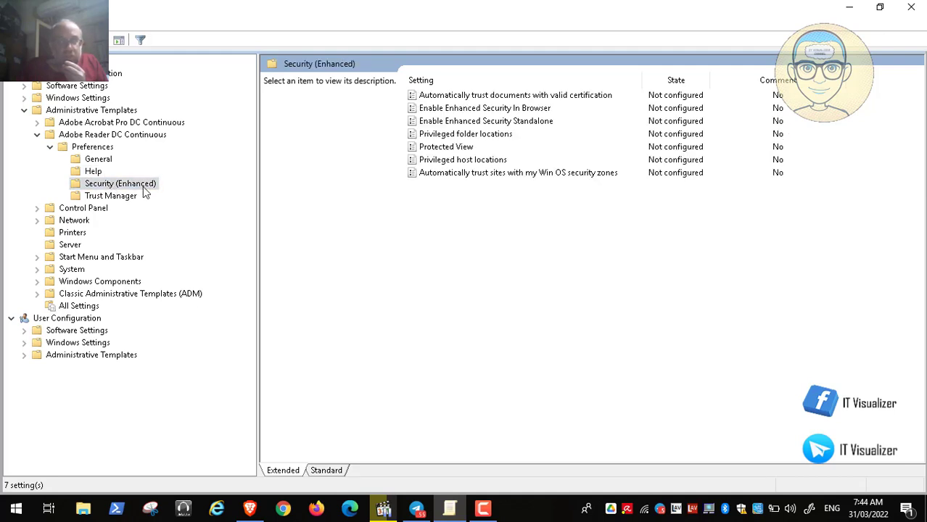
left_click(447, 148)
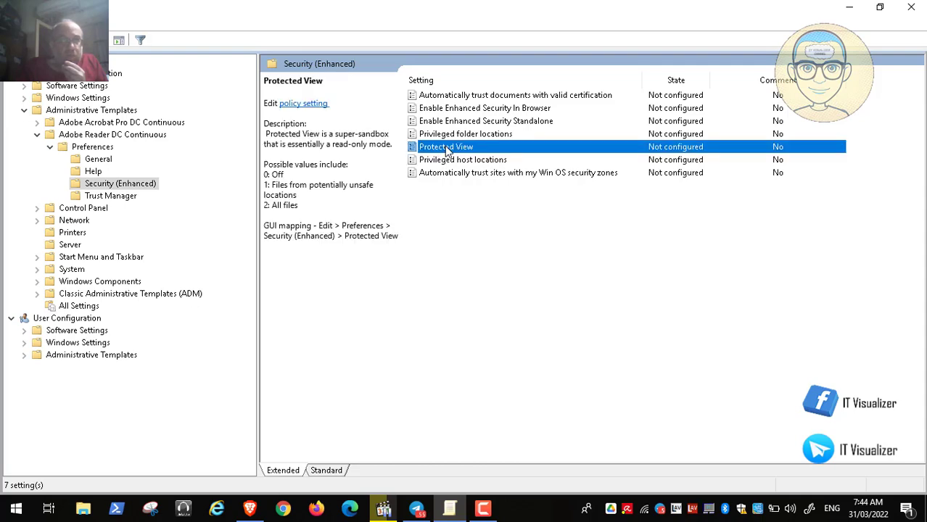
Minimize the policy editor, return to the video full screen, and read the Protected View rule's discussion and check content
left_click(855, 6)
double_click(450, 307)
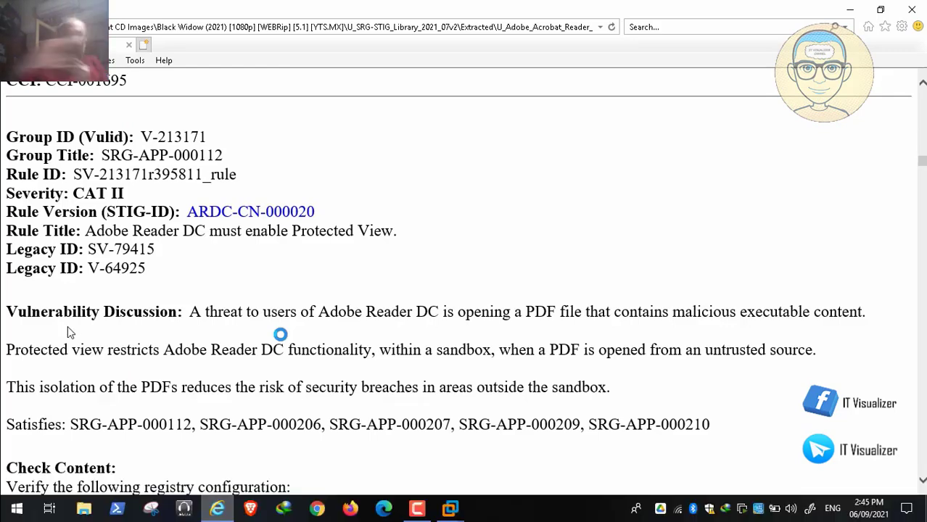
scroll(67, 326, "down", 3)
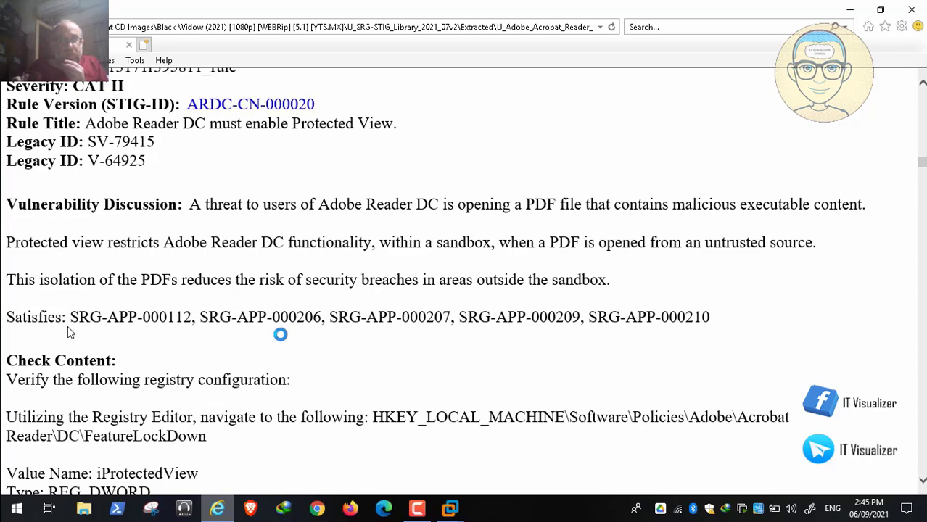
scroll(67, 326, "down", 3)
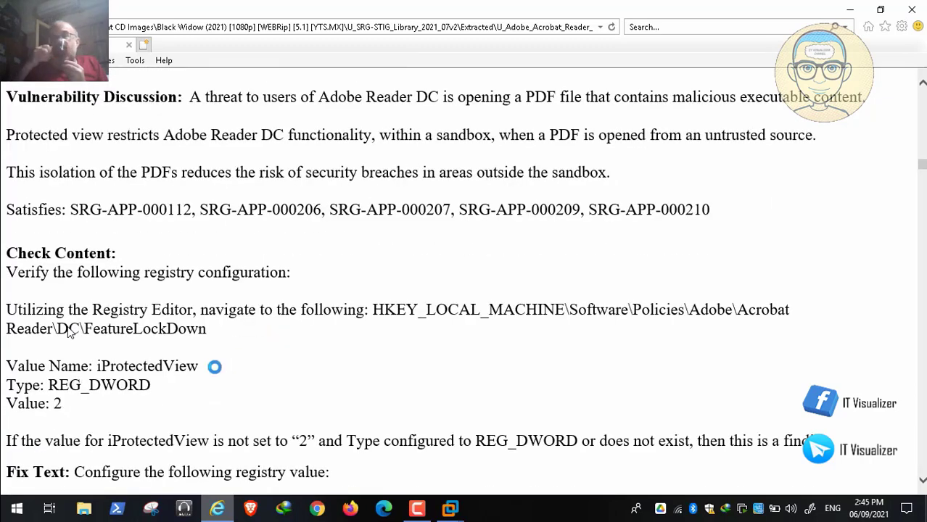
Copy the value name iProtectedView from the rule's check content and read its fix text
left_click_drag(198, 365, 98, 365)
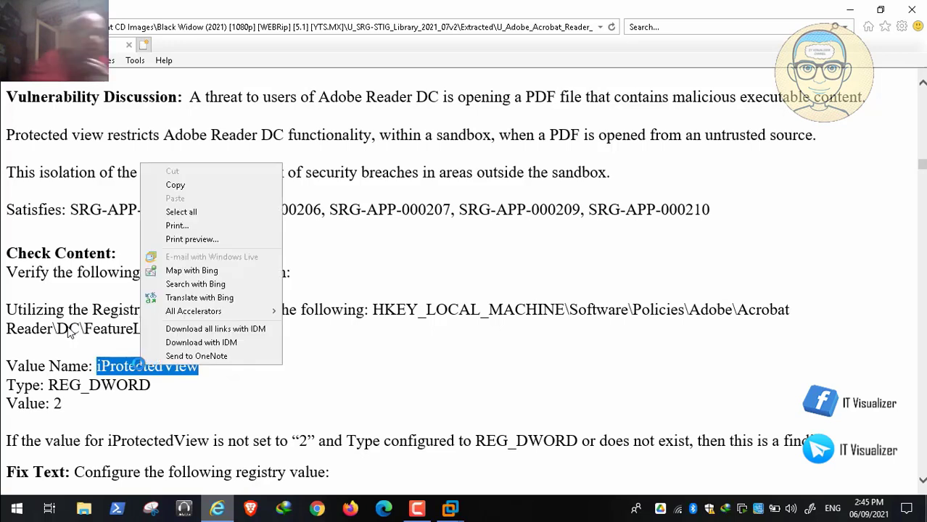
right_click(139, 366)
left_click(190, 184)
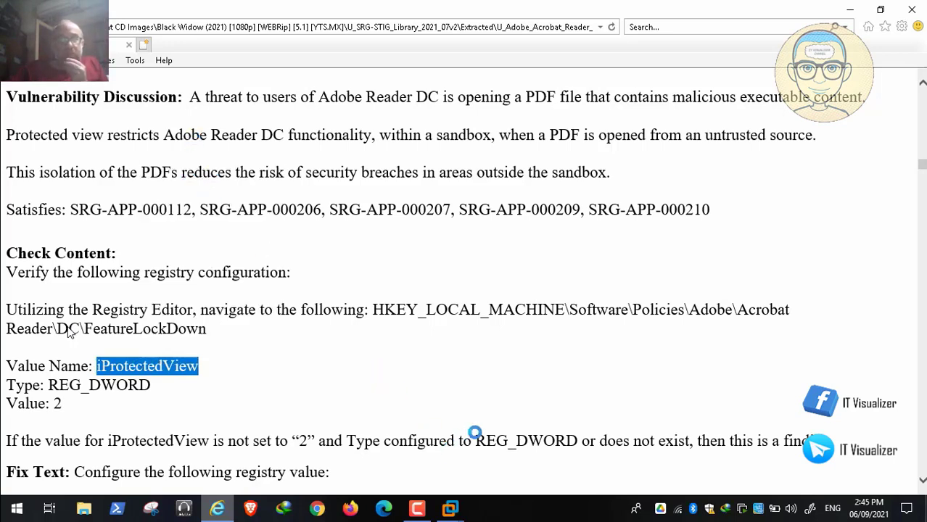
scroll(69, 330, "down", 3)
scroll(67, 333, "down", 1)
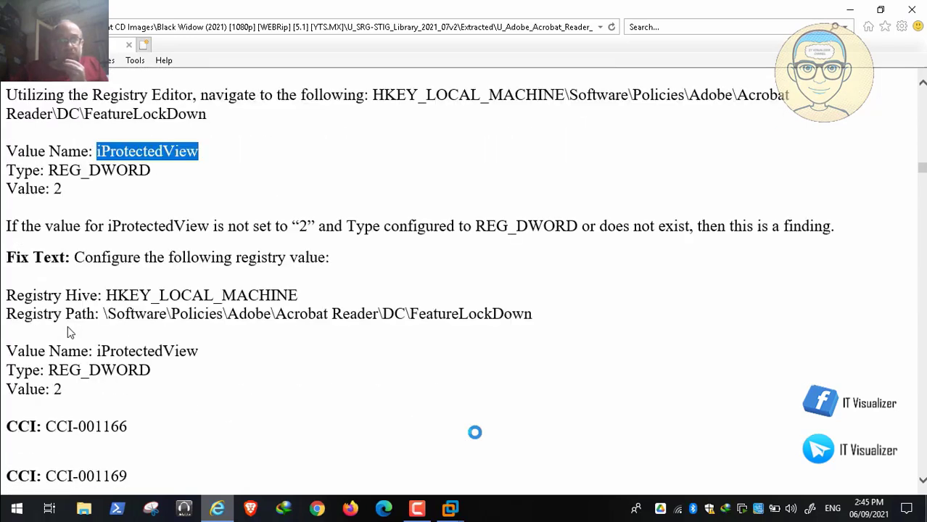
Switch to the PAW virtual machine, view Adobe Acrobat Reader DC's General policies under Computer Configuration, and collapse Administrative Templates
key("alt+Tab")
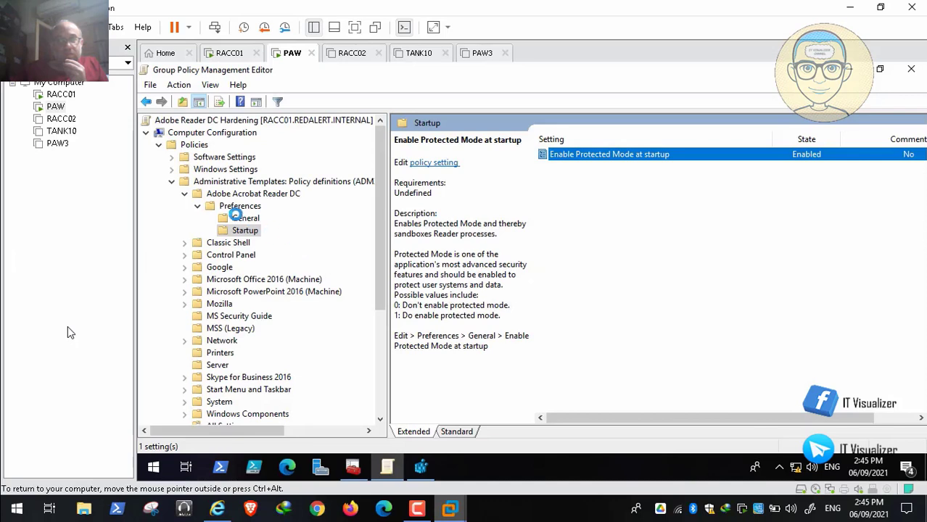
left_click(236, 217)
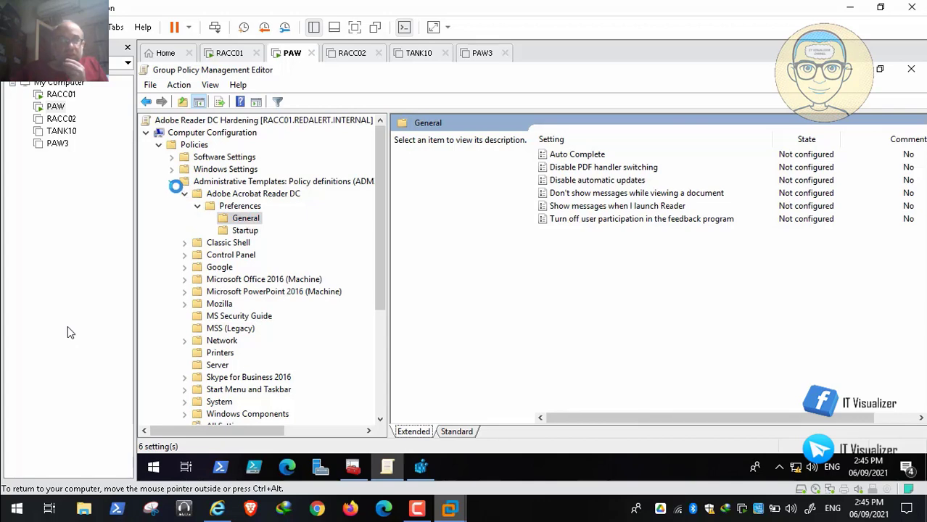
left_click(172, 181)
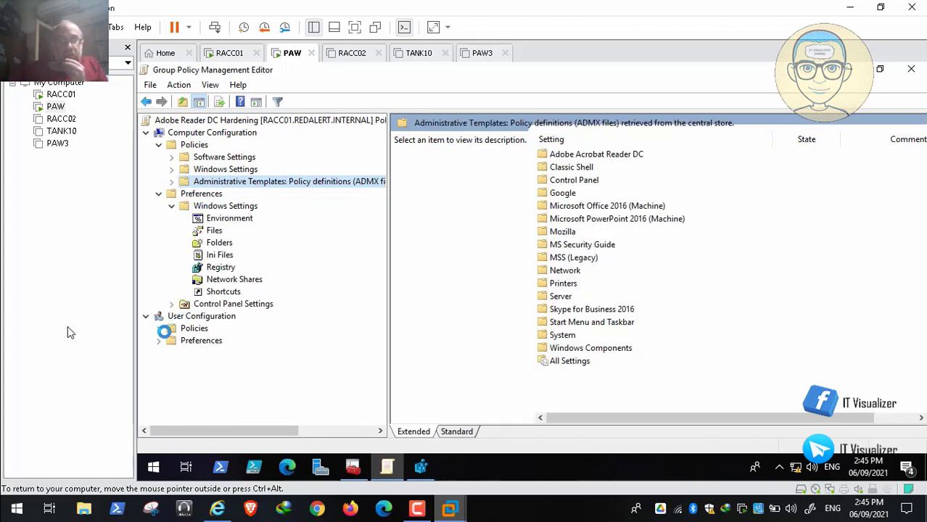
Under User Configuration's Administrative Templates, expand Adobe Acrobat Reader DC's Preferences and review the Security and TrustManager policies
left_click(158, 328)
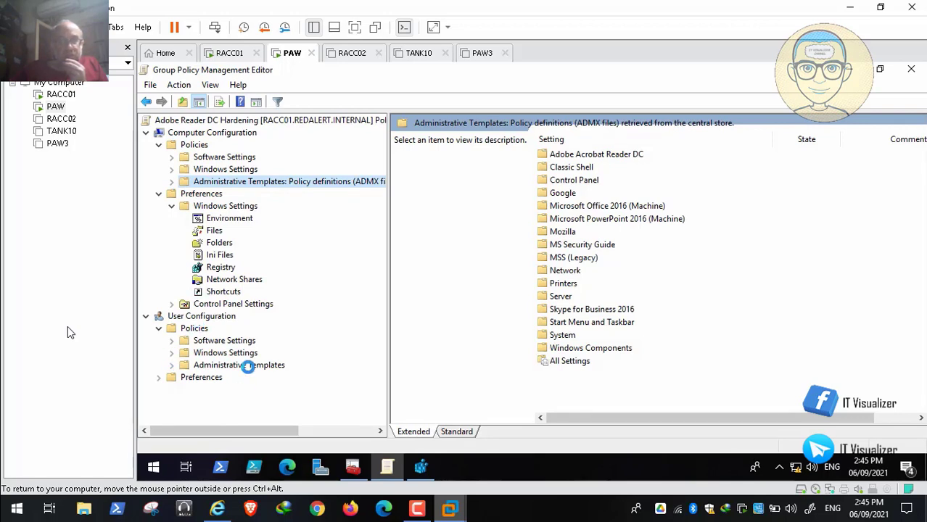
double_click(248, 366)
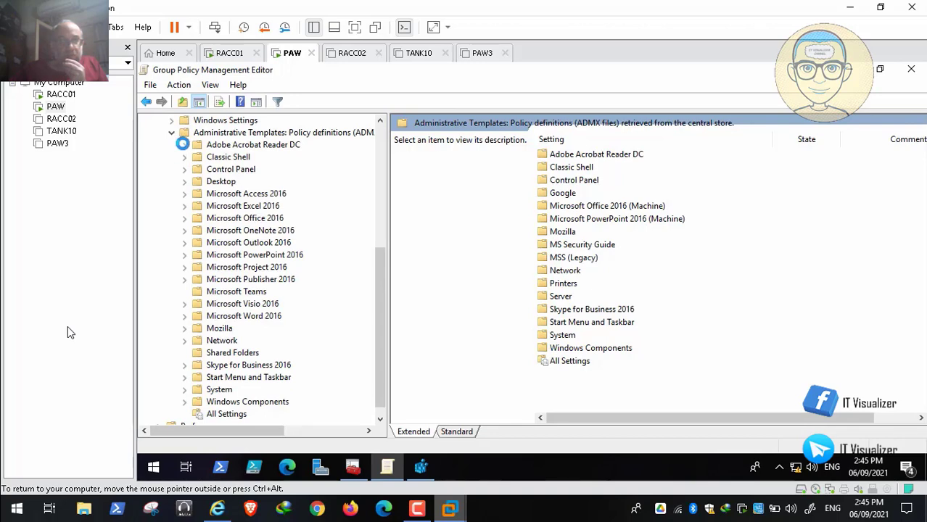
left_click(184, 144)
left_click(251, 157)
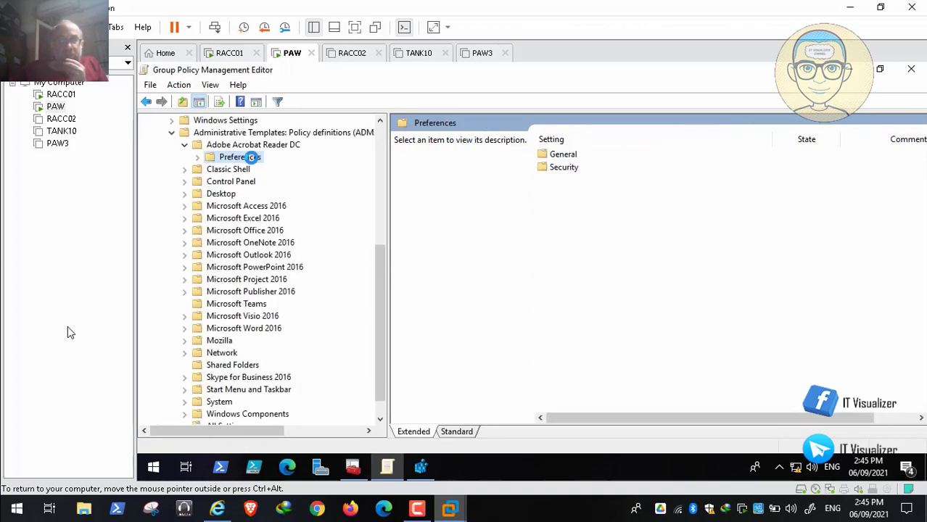
left_click(197, 158)
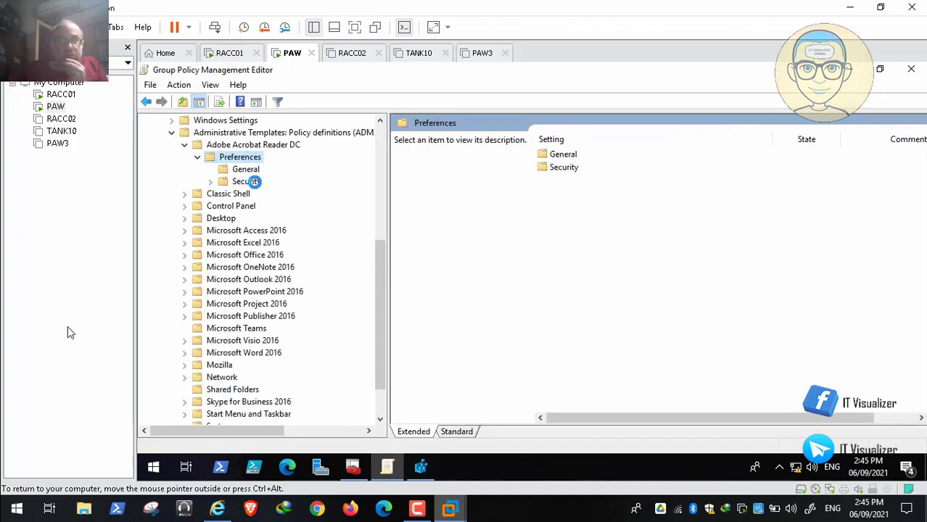
left_click(246, 181)
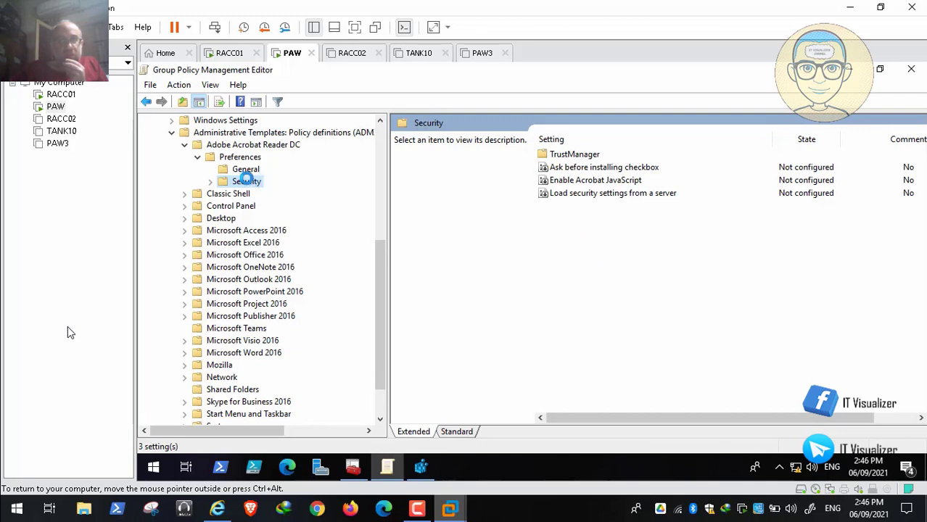
left_click(210, 182)
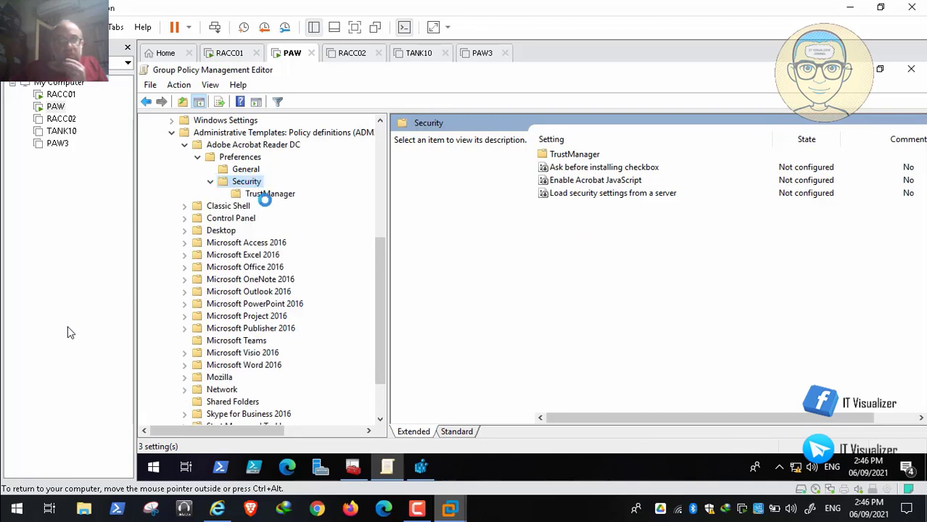
left_click(277, 198)
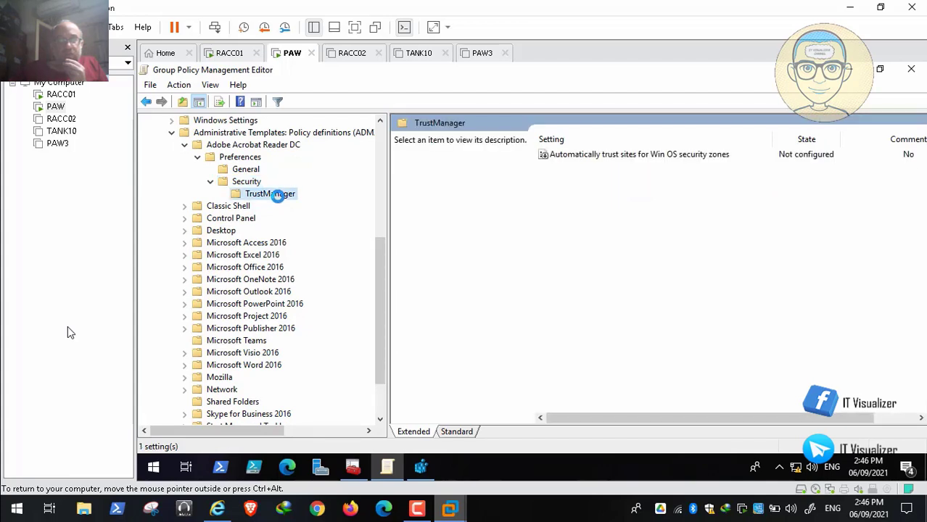
View Adobe Acrobat Reader DC's General preference policies under User Configuration, and replay the video from about 43:23
left_click(247, 169)
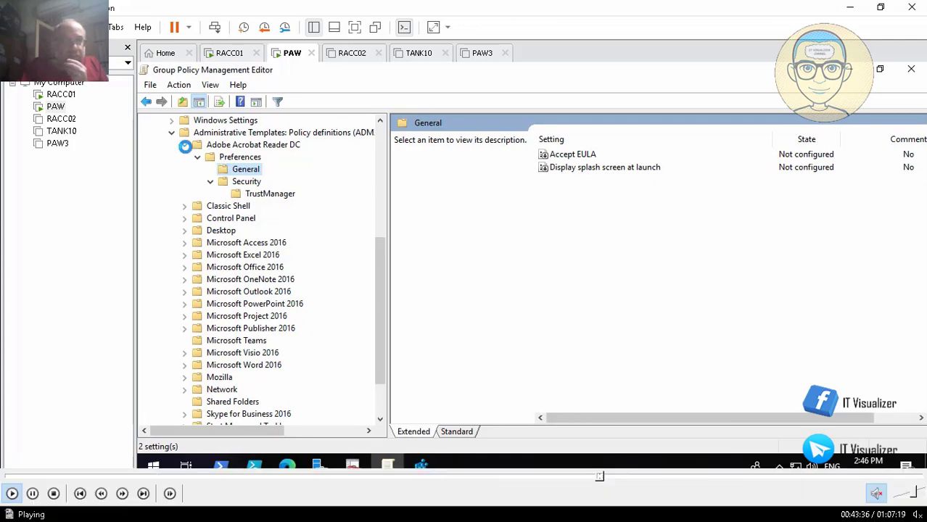
left_click(34, 494)
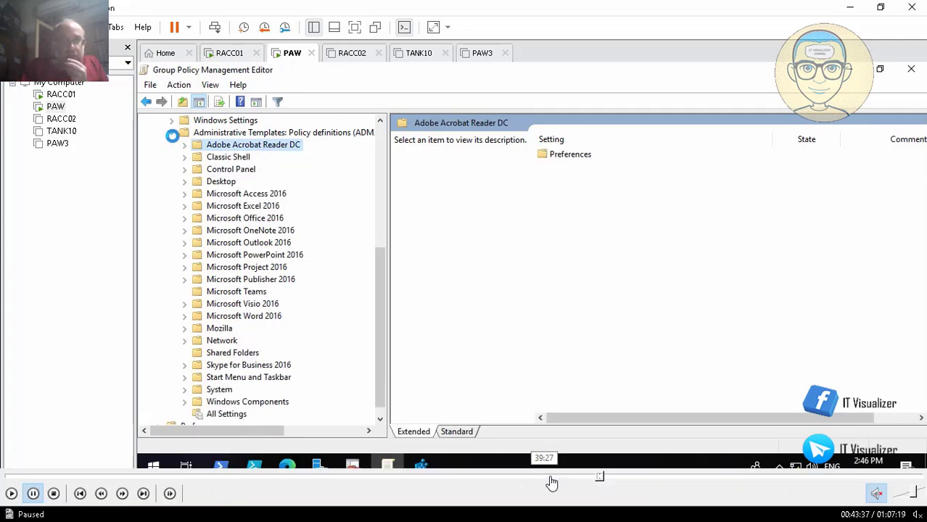
left_click(596, 478)
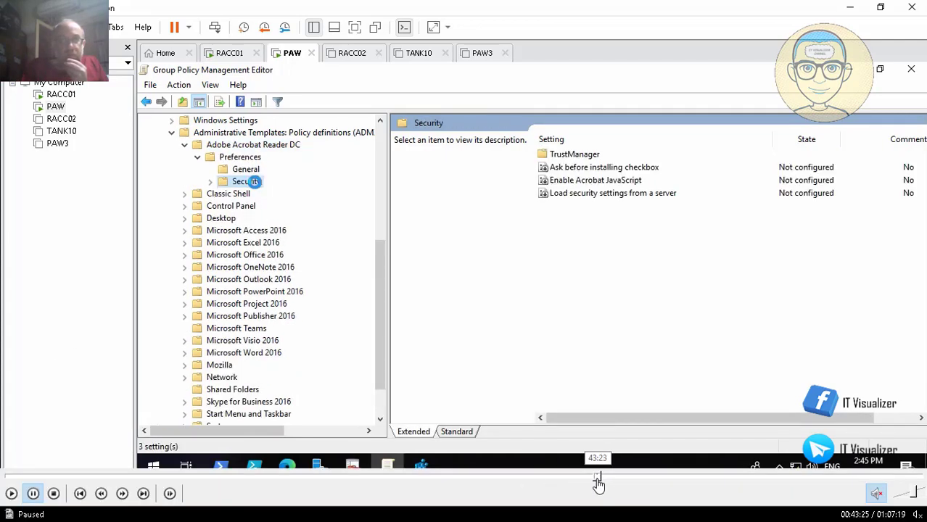
left_click(12, 494)
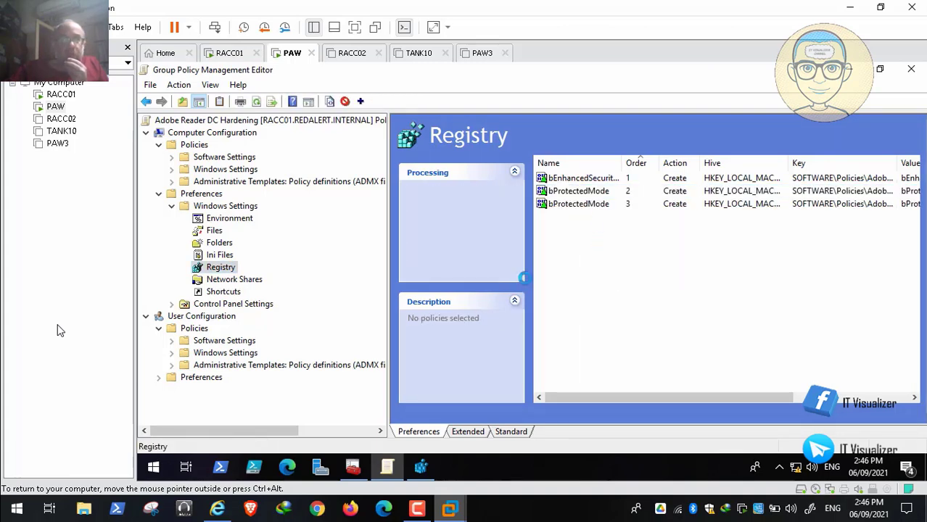
Copy the value name iProtectedView from the STIG rule's check content and return to the PAW machine's registry preferences
mouse_move(218, 508)
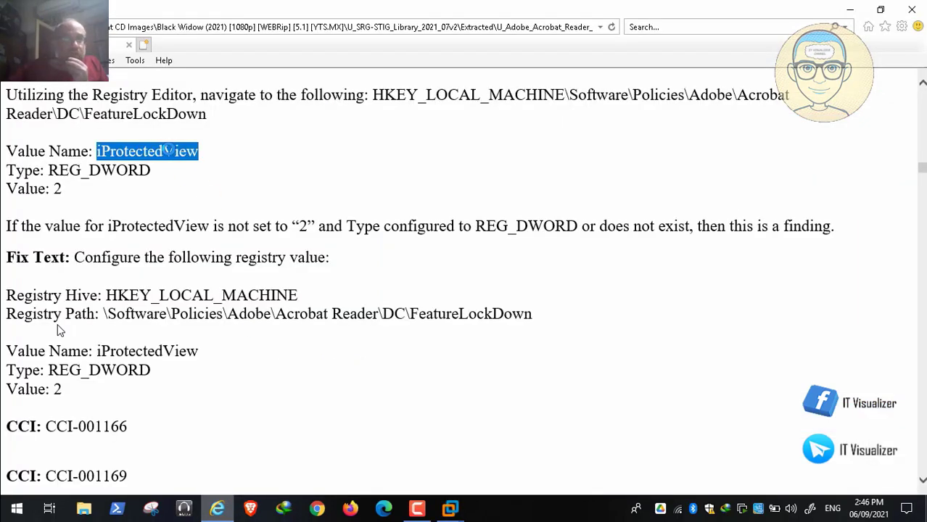
right_click(171, 151)
left_click(191, 171)
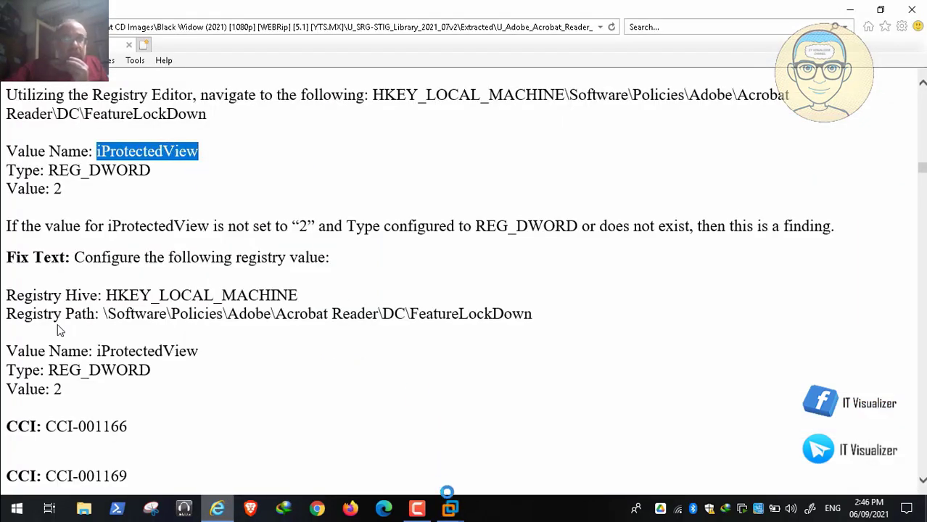
key("alt+Tab")
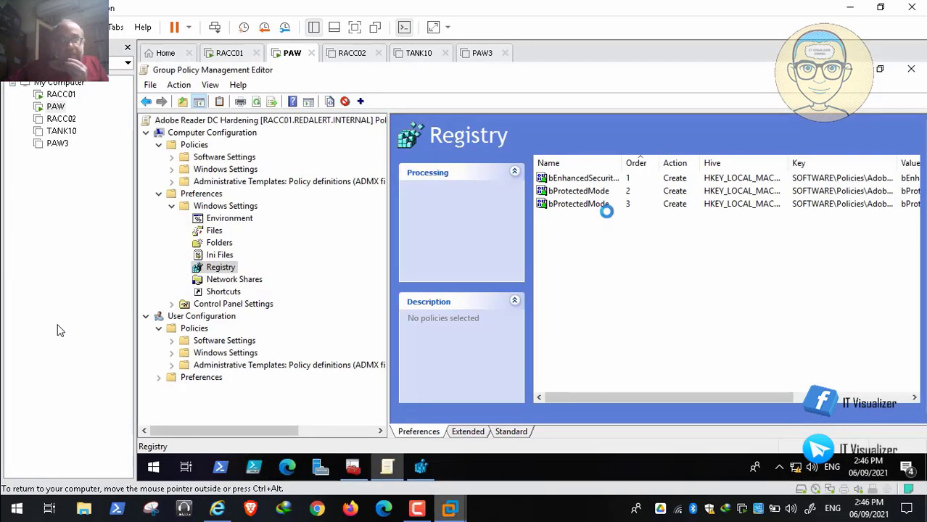
Change the third registry preference item, the duplicate bProtectedMode, to value name iProtectedView with value data 2
double_click(588, 204)
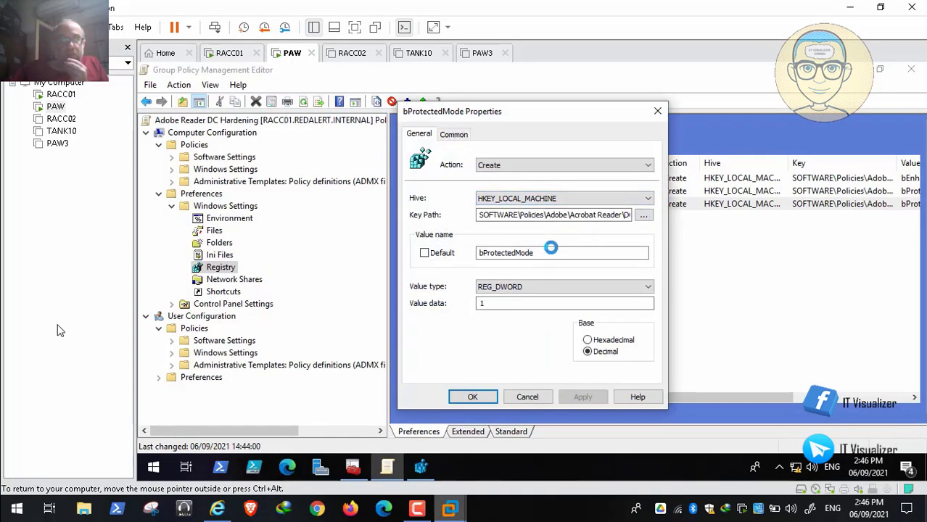
left_click_drag(553, 250, 445, 246)
key("BackSpace")
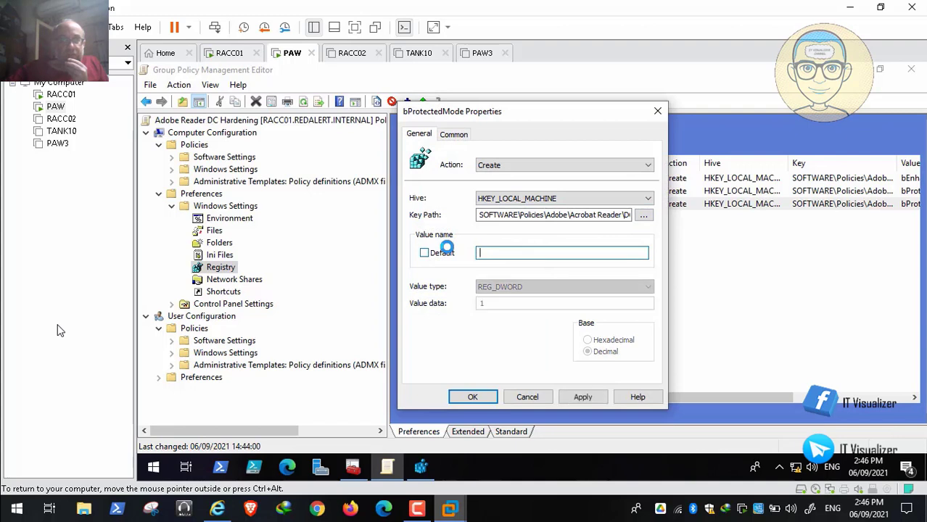
key("ctrl+v")
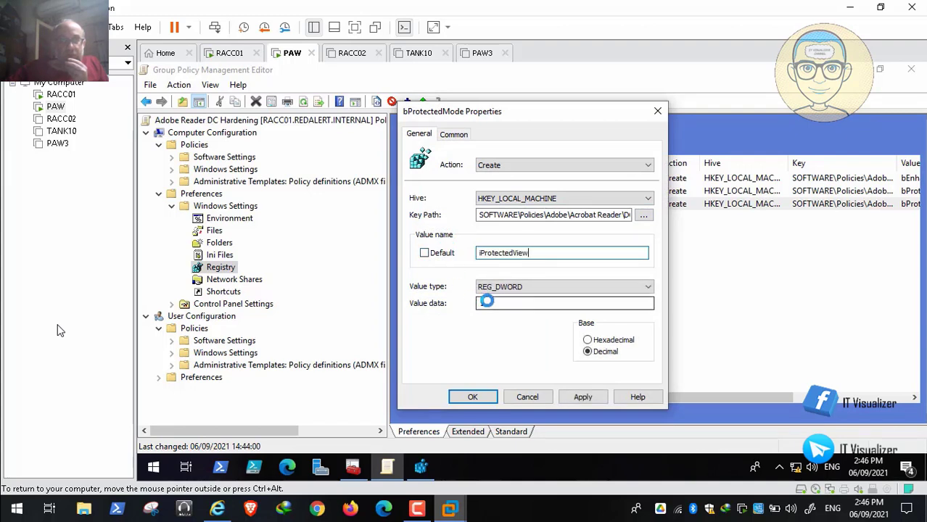
left_click(487, 301)
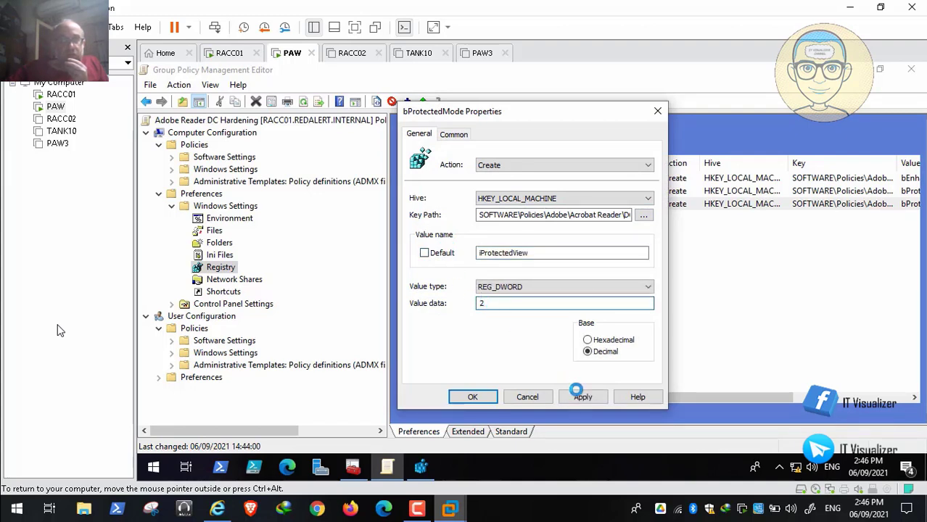
left_click(582, 397)
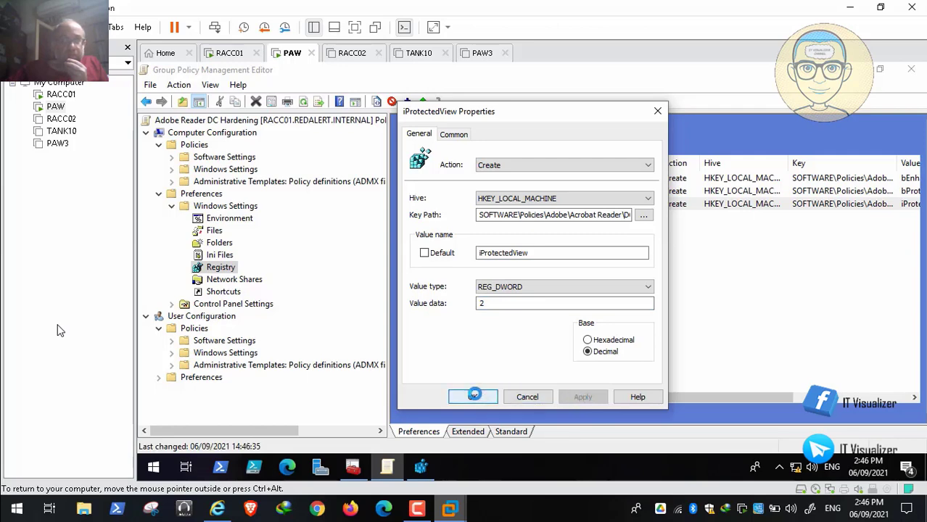
left_click(523, 395)
left_click_drag(680, 396, 599, 402)
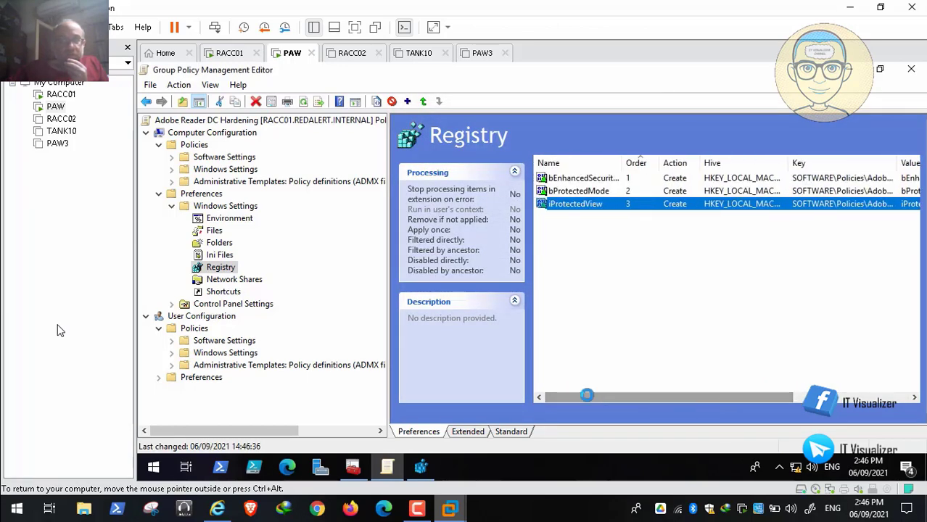
Read the "Adobe Reader DC must Block Websites" rule's discussion and check content, and pause the video outside full screen
left_click(217, 509)
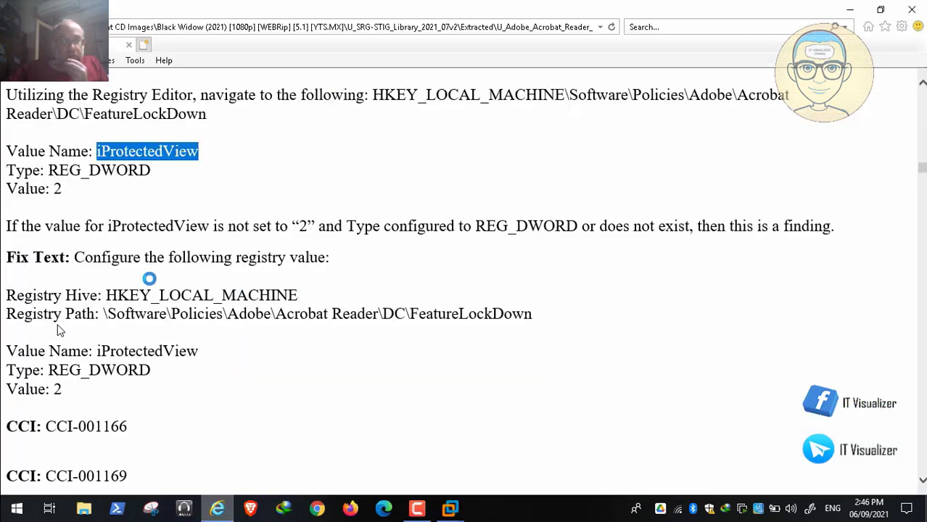
scroll(59, 330, "down", 8)
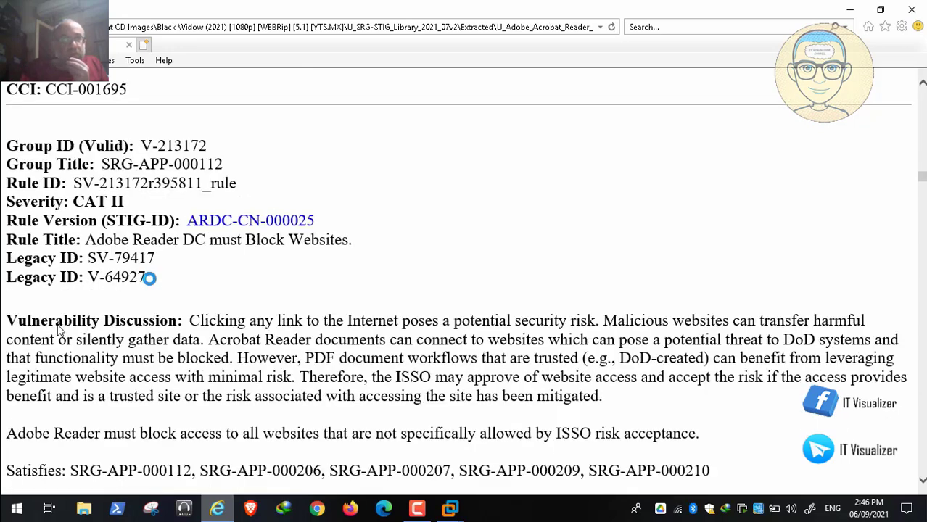
mouse_move(32, 496)
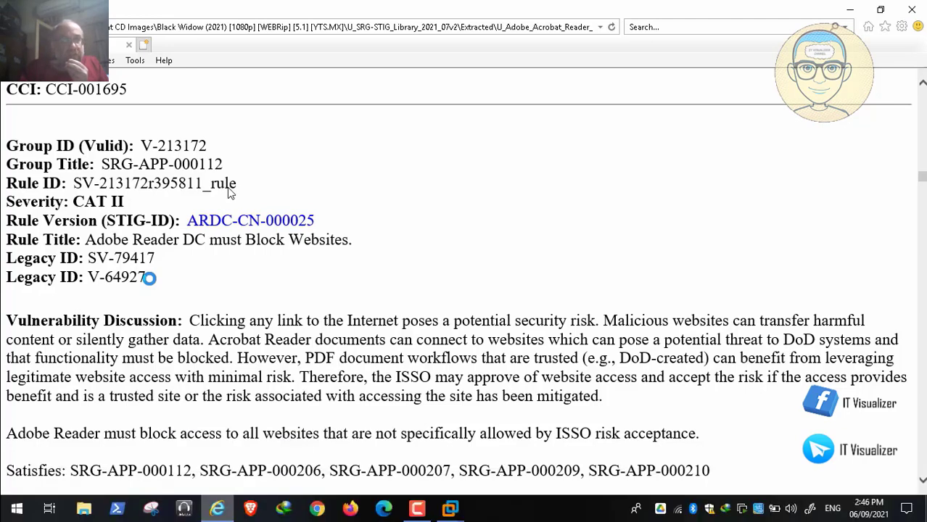
scroll(149, 278, "down", 1)
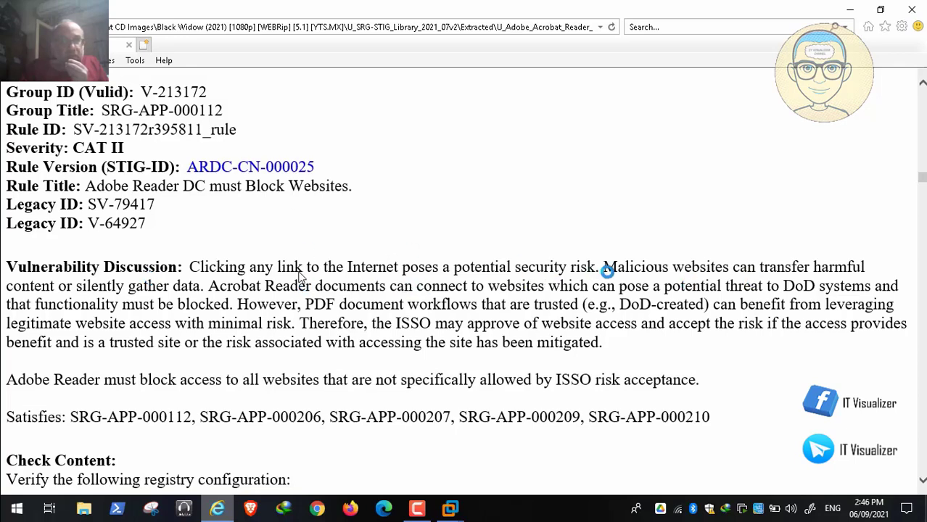
double_click(236, 305)
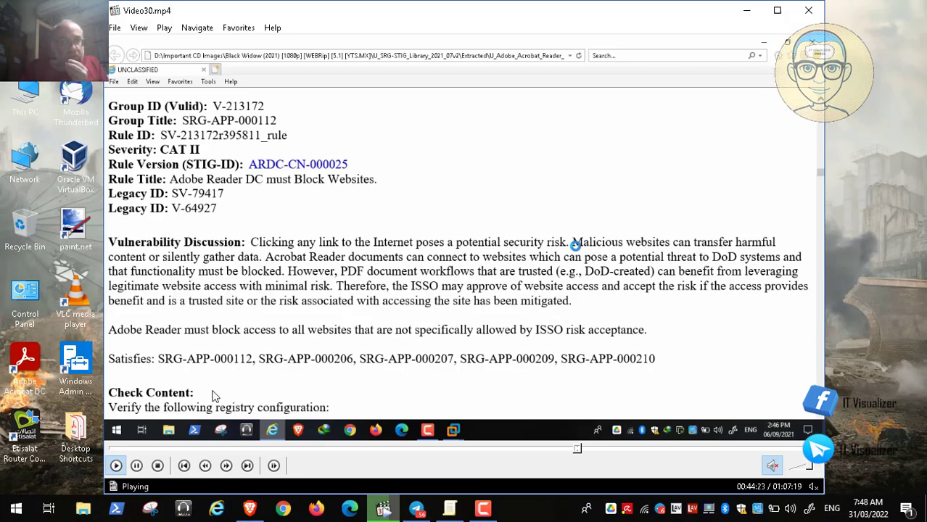
left_click(138, 465)
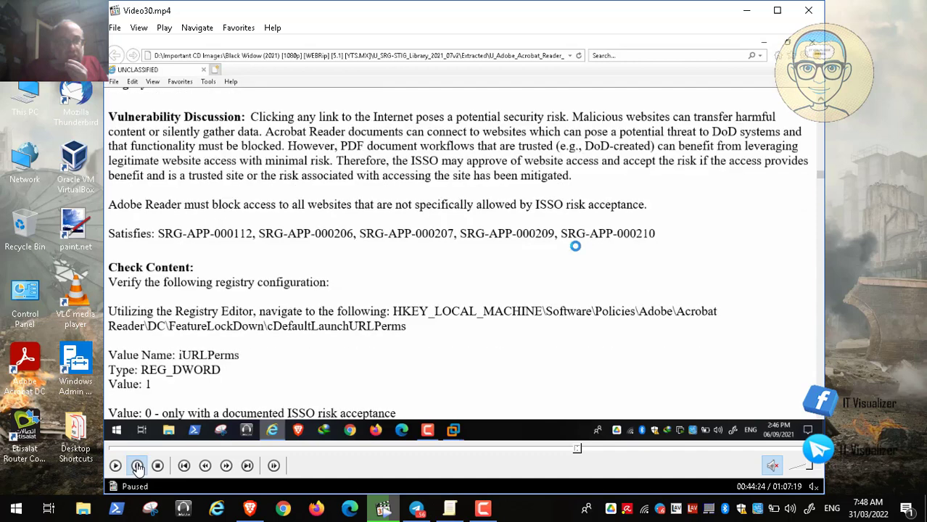
Switch to the local policy editor and browse Adobe Reader DC Continuous's General, Help and Trust Manager policies
left_click(451, 511)
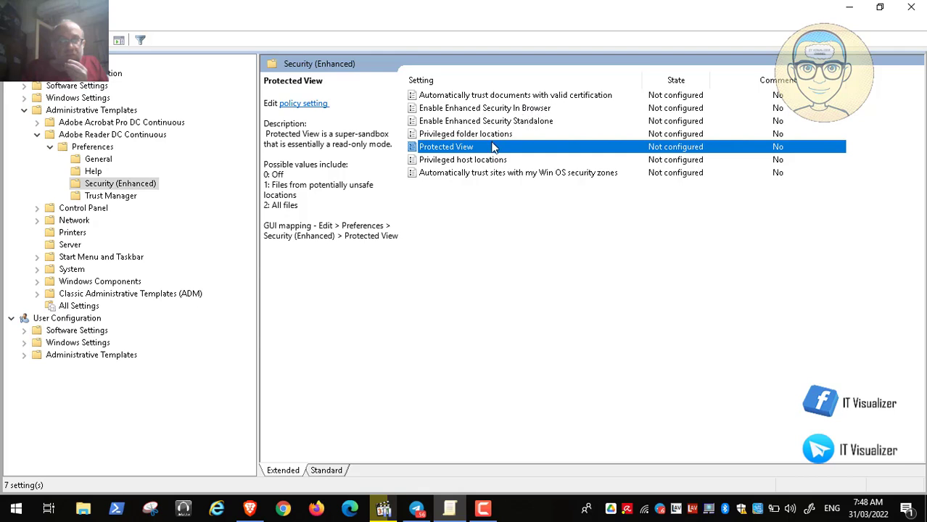
left_click(108, 162)
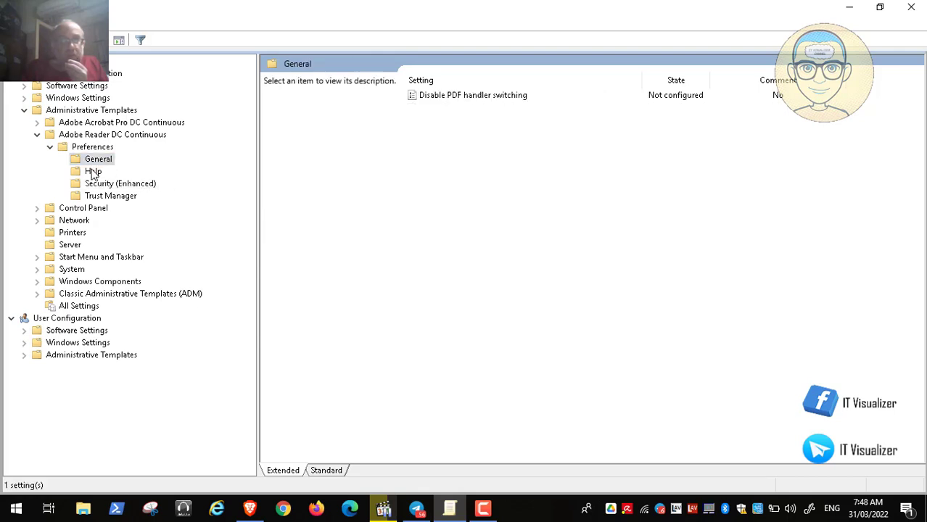
left_click(92, 173)
left_click(104, 201)
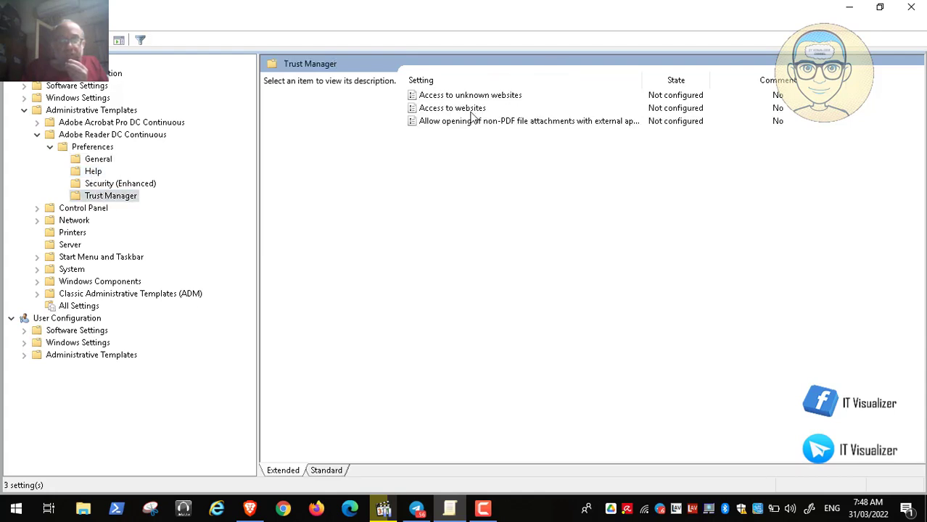
Examine the Access to unknown websites policy's default behavior options with it set to Enabled, and close it without saving
double_click(491, 98)
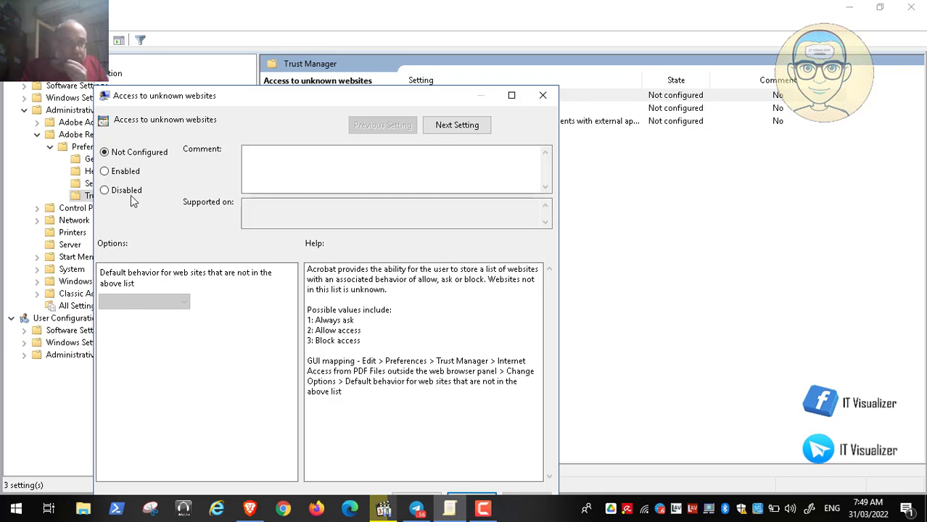
left_click(120, 174)
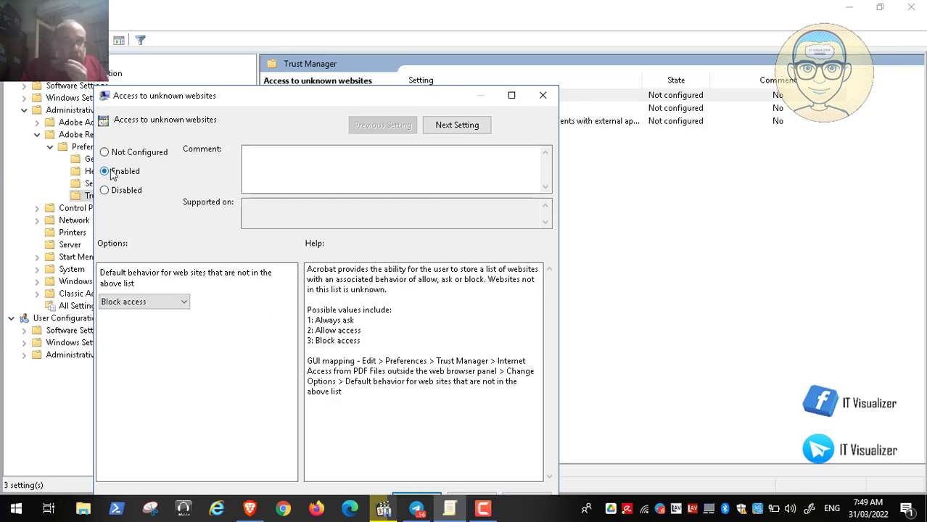
left_click(179, 303)
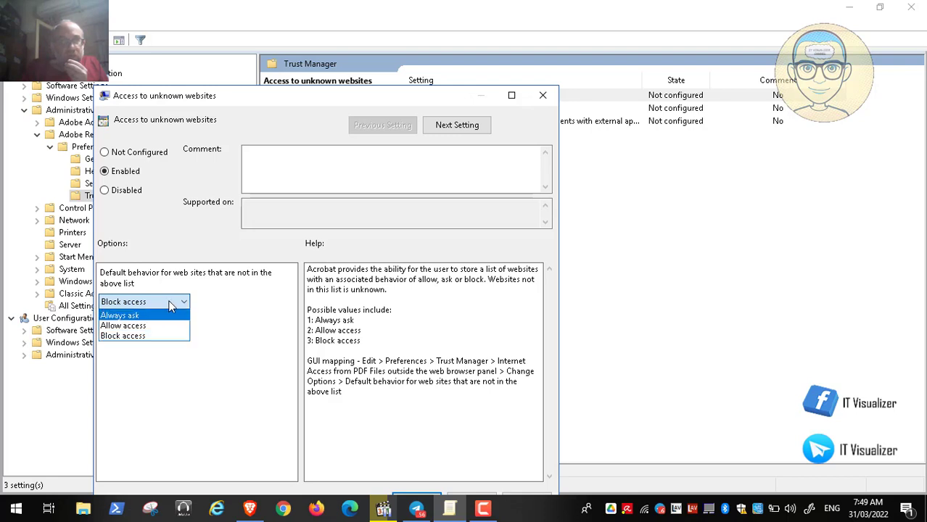
left_click(169, 306)
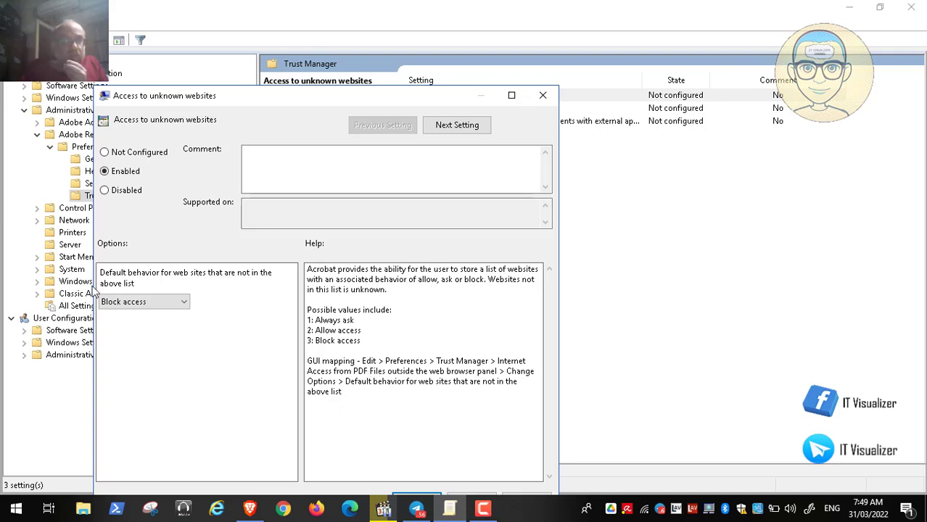
left_click(145, 302)
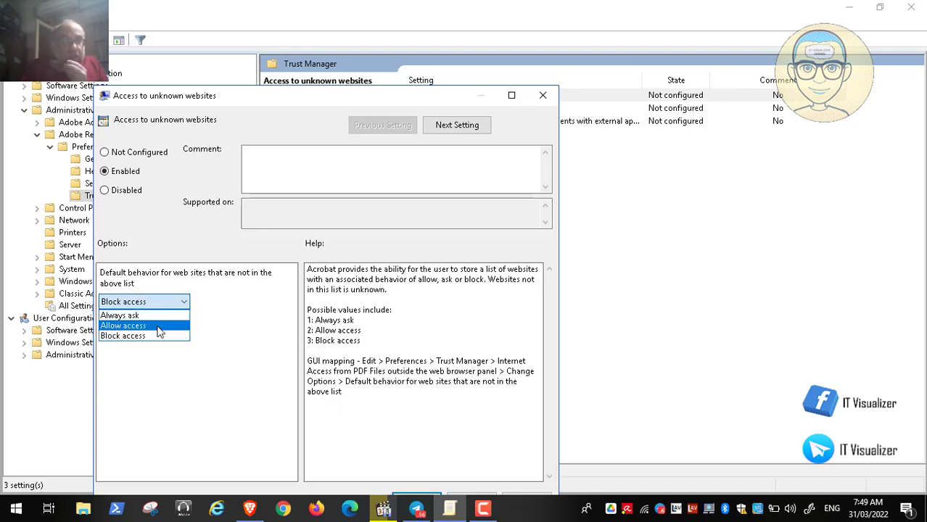
left_click(254, 214)
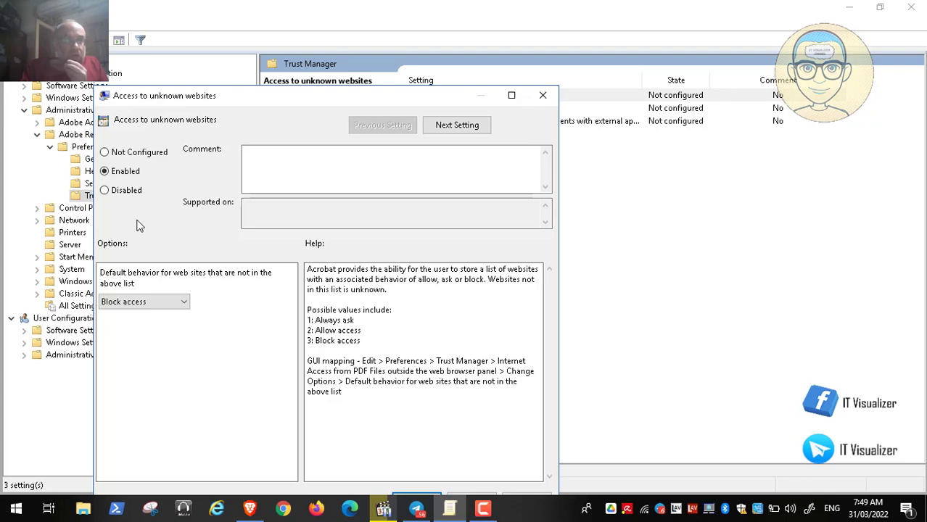
left_click(176, 303)
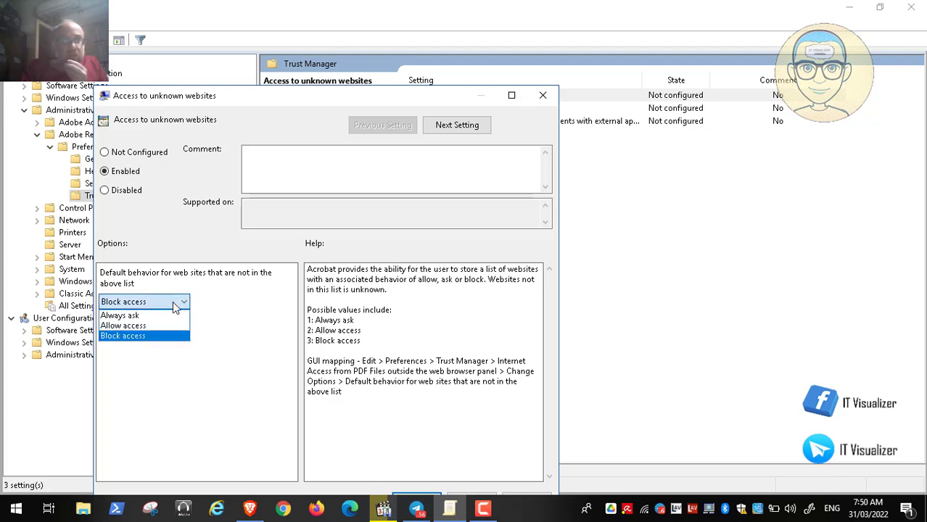
left_click(542, 95)
left_click(543, 95)
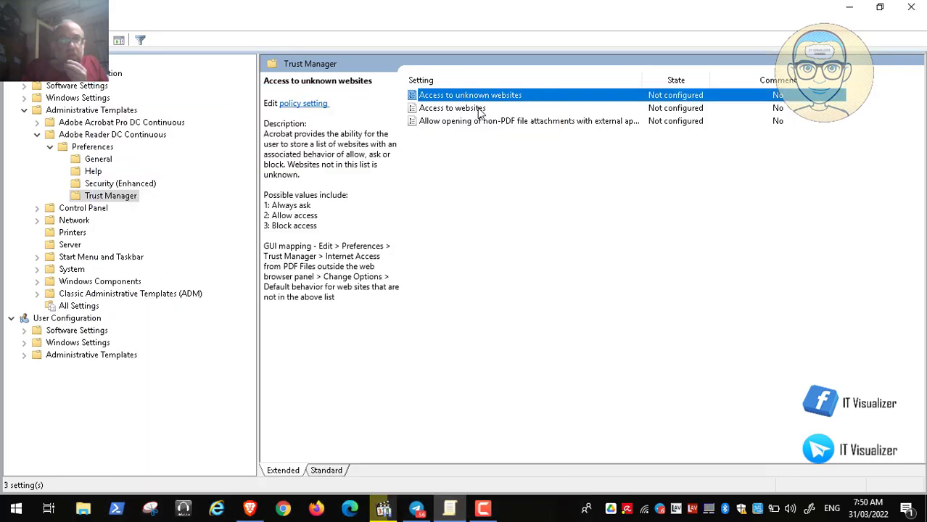
Examine the Access to websites policy's options as Enabled, trying Custom setting, and close it without saving
left_click(478, 112)
double_click(479, 110)
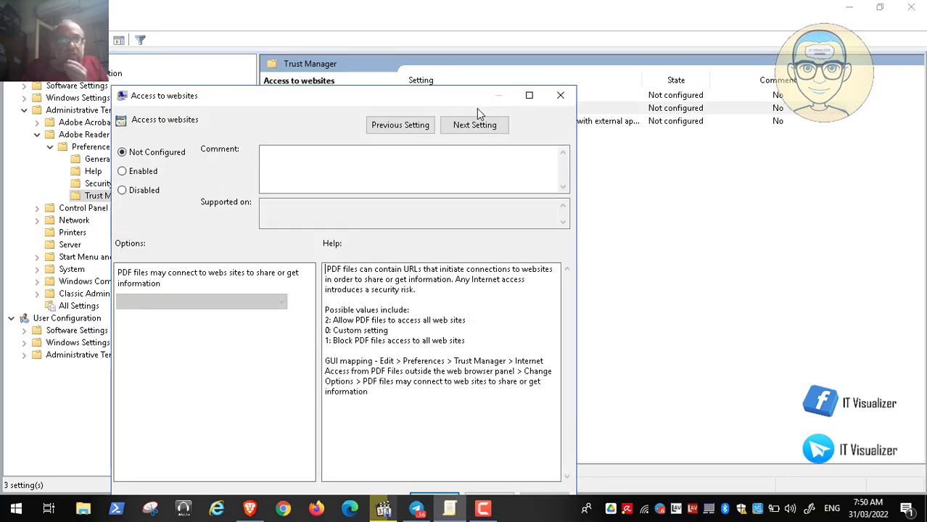
left_click(135, 176)
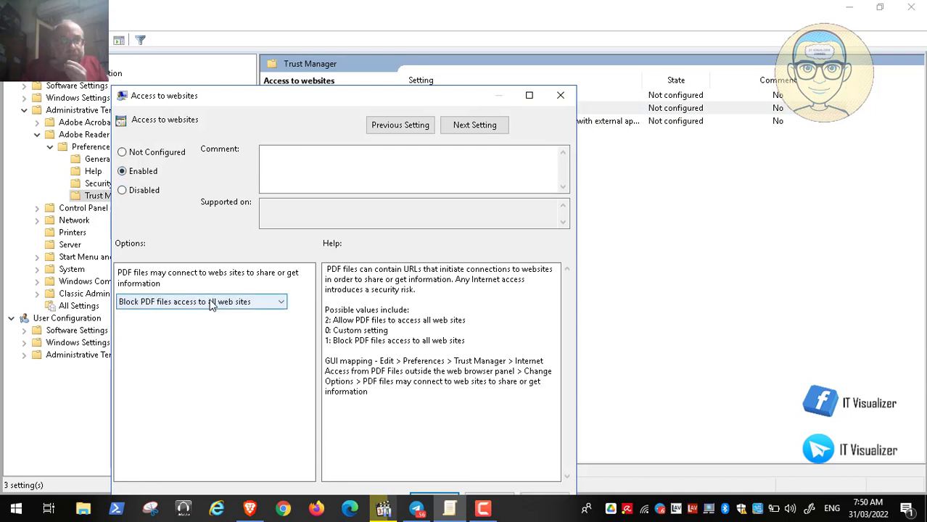
left_click(211, 303)
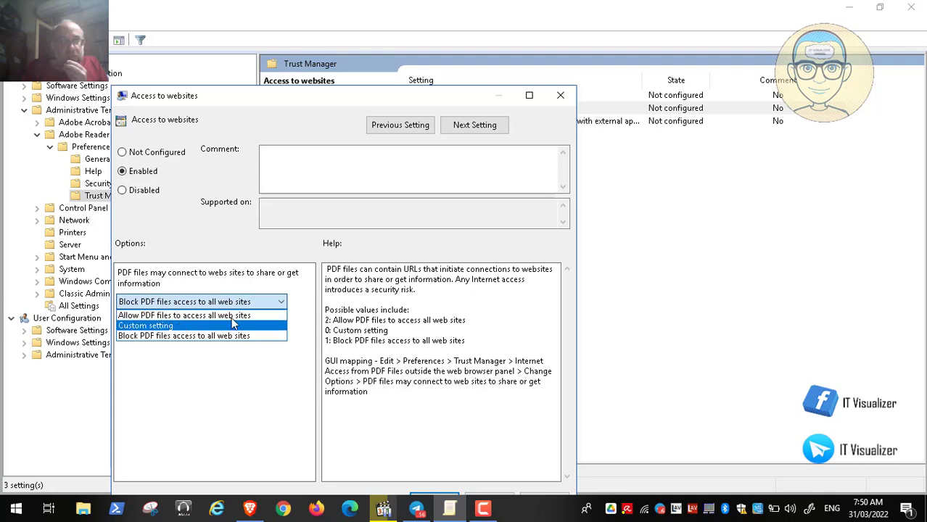
left_click(233, 325)
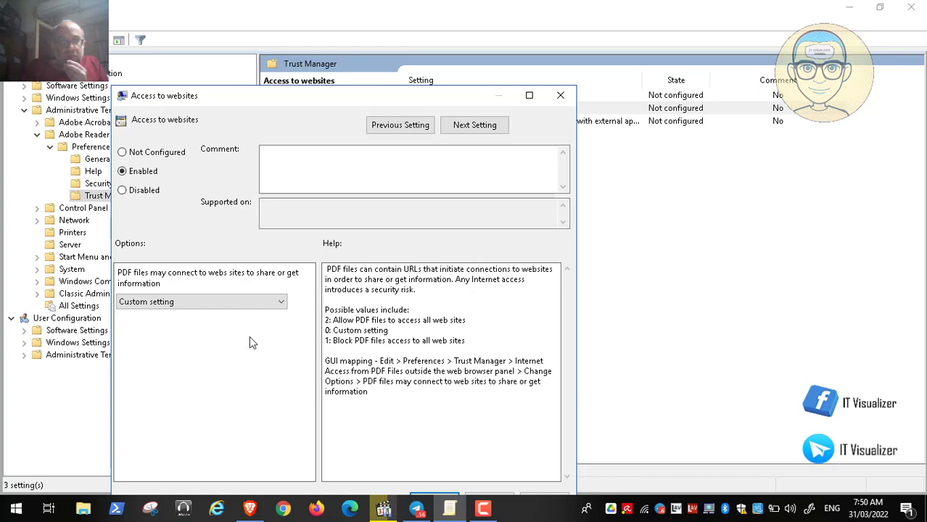
left_click(560, 95)
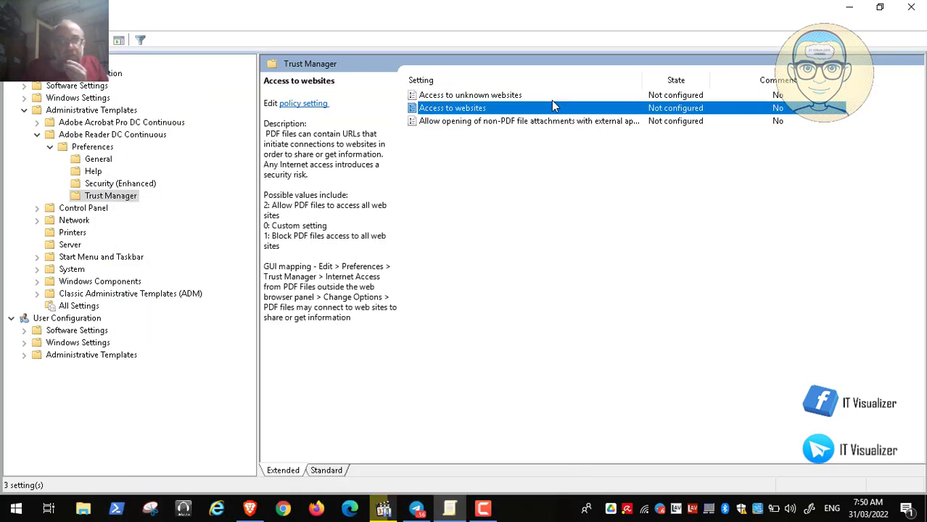
Browse Adobe Reader DC Continuous's Security (Enhanced), Help and General policies, and return to the Trust Manager policies
left_click(149, 187)
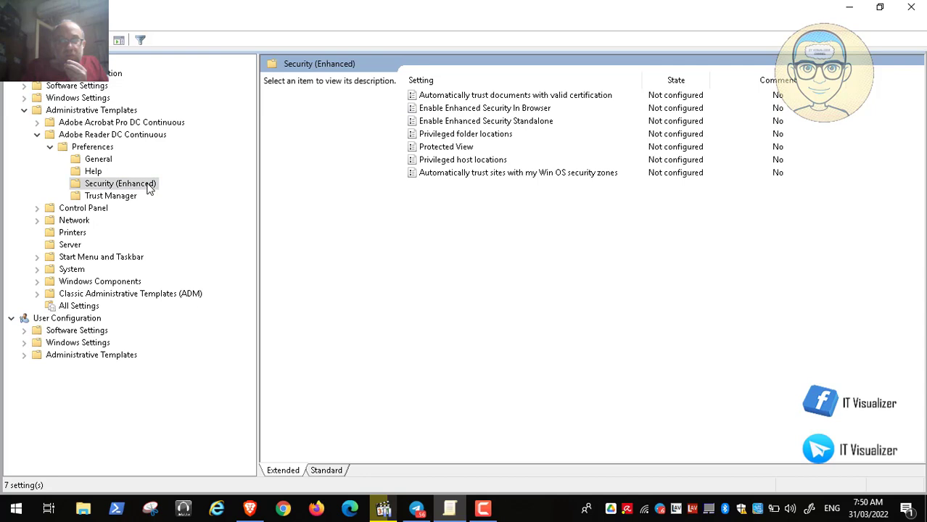
left_click(96, 174)
left_click(109, 163)
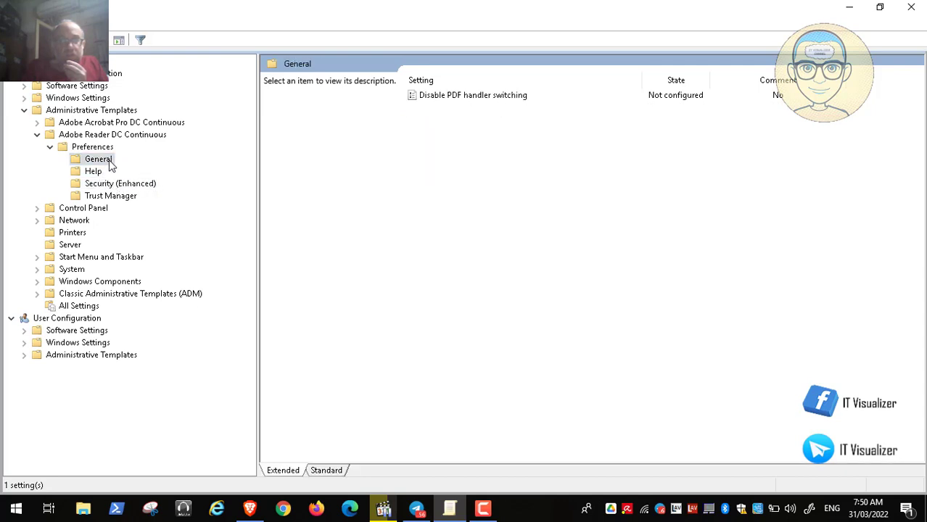
left_click(122, 196)
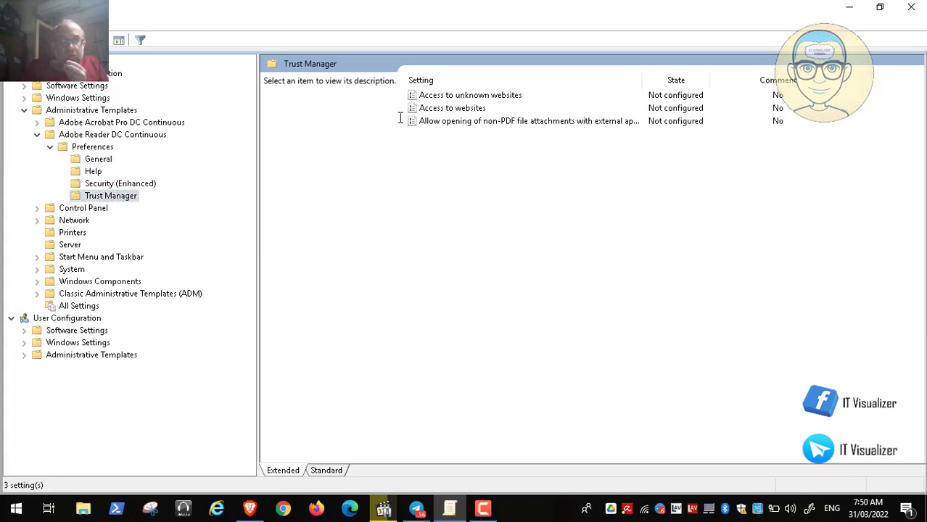
Examine the Access to unknown websites options as Enabled and the non-PDF file attachments policy's help, closing both without saving
double_click(472, 97)
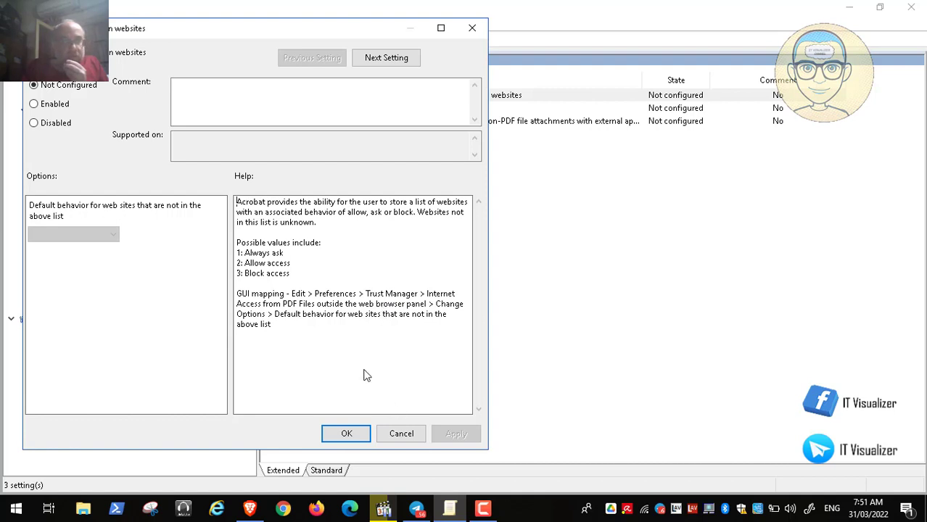
left_click(63, 107)
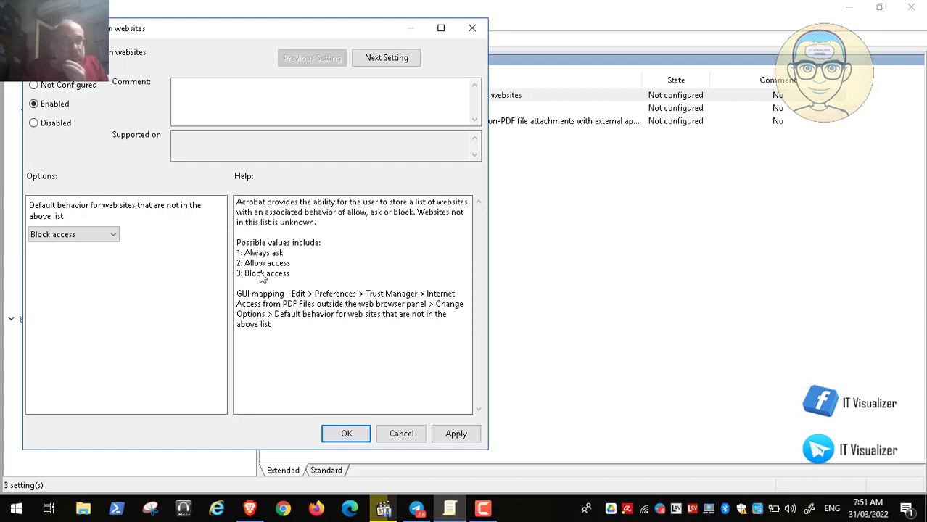
left_click(102, 233)
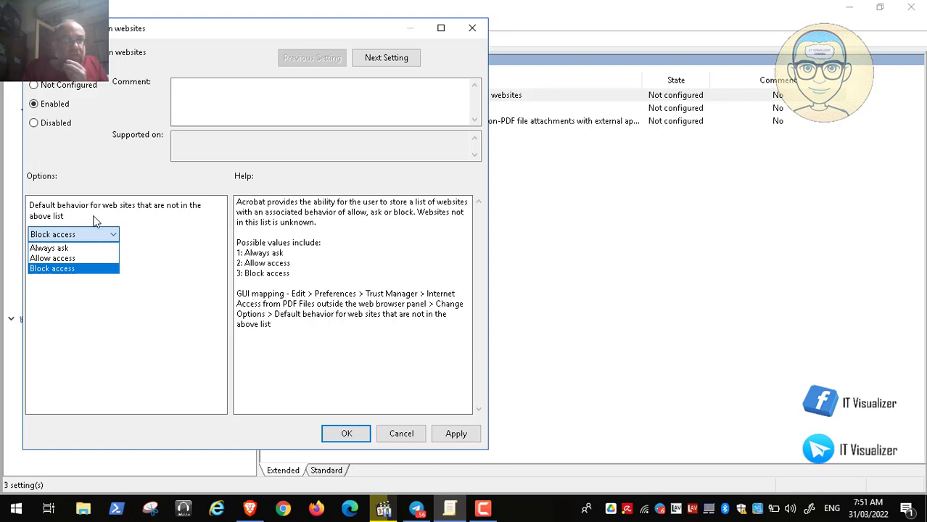
left_click(403, 434)
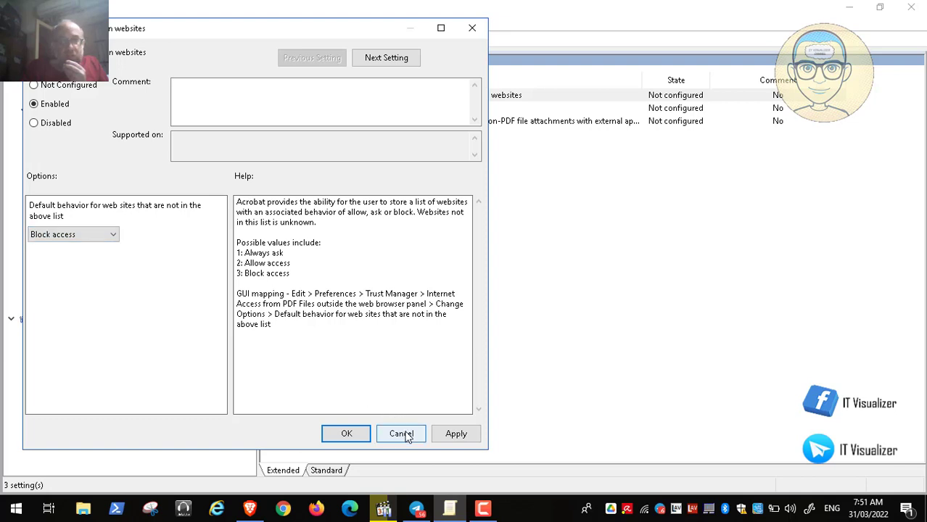
left_click(403, 434)
double_click(497, 124)
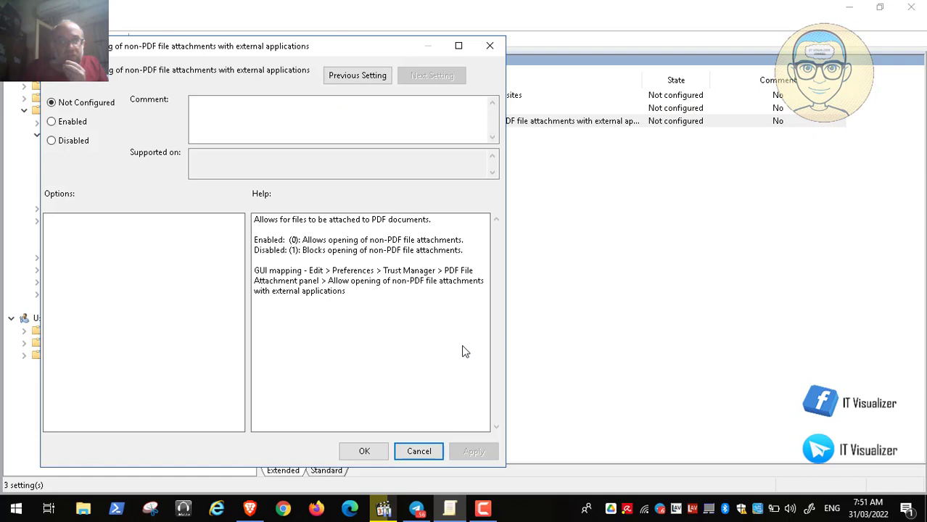
left_click(421, 451)
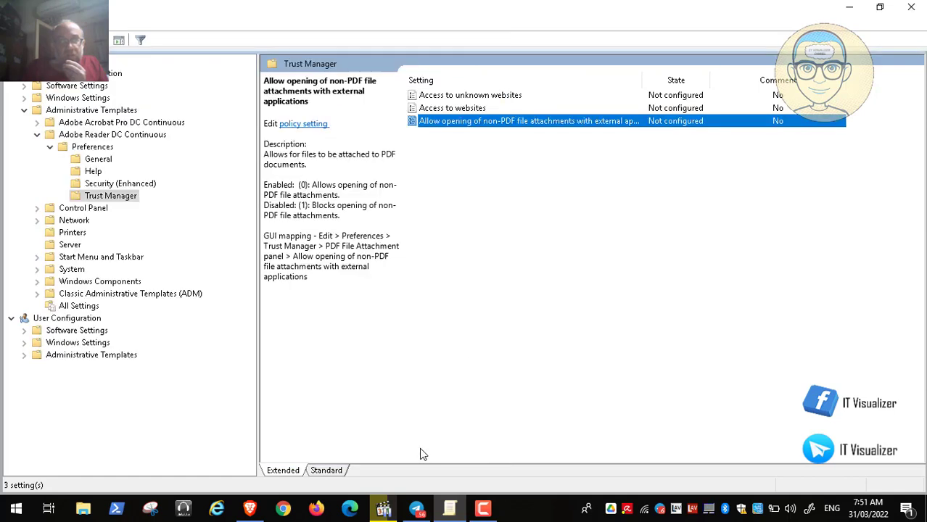
Review the Access to unknown websites policy's description and default behavior choices again as Enabled, and discard the change
left_click(473, 97)
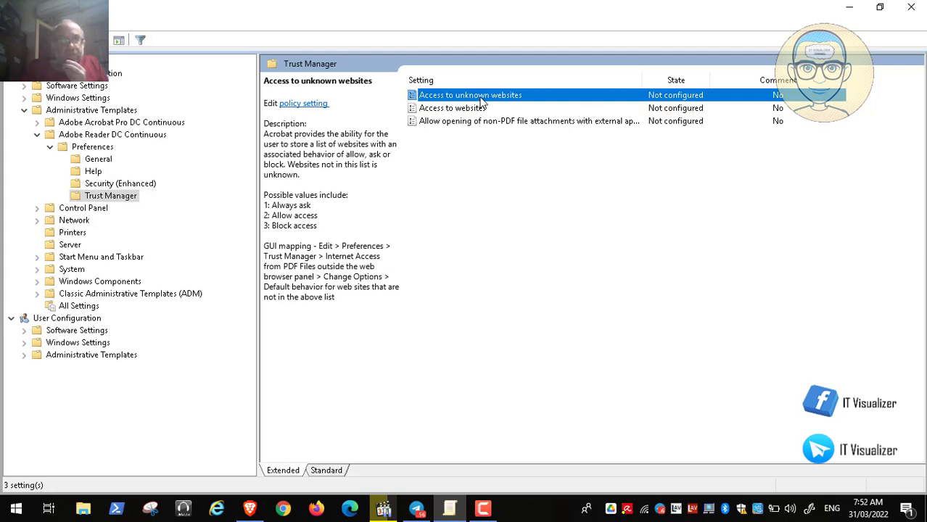
double_click(480, 99)
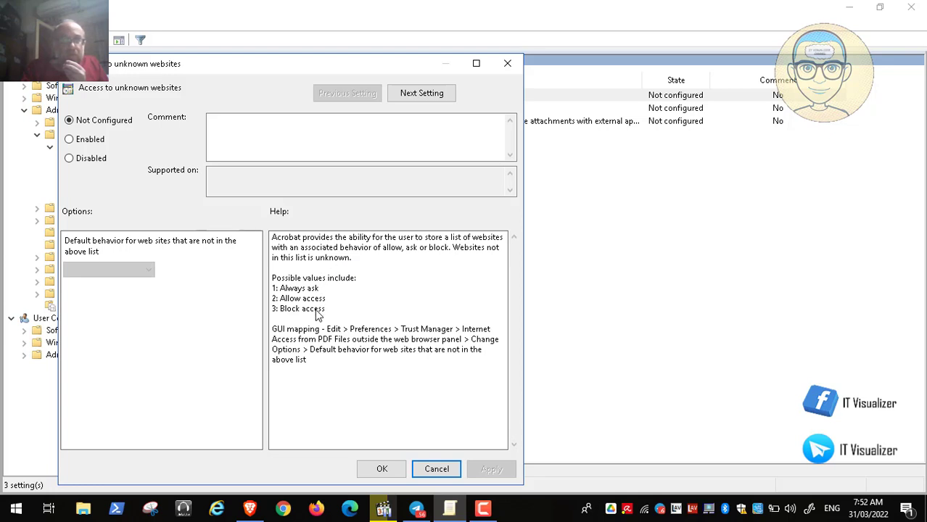
left_click(71, 140)
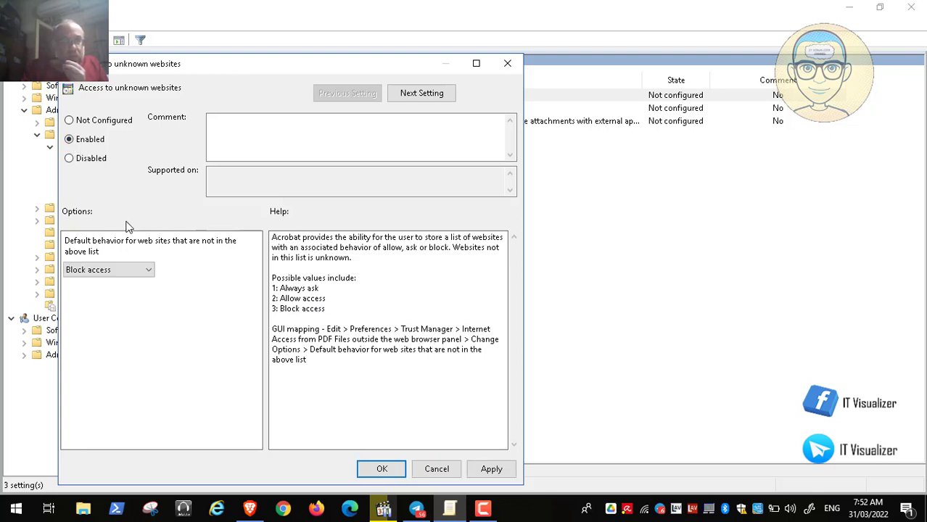
left_click(137, 270)
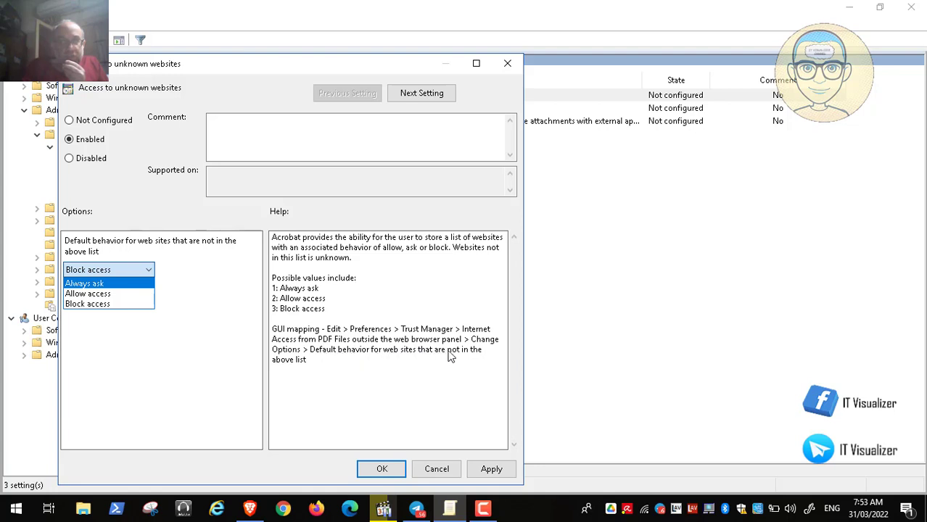
left_click(241, 350)
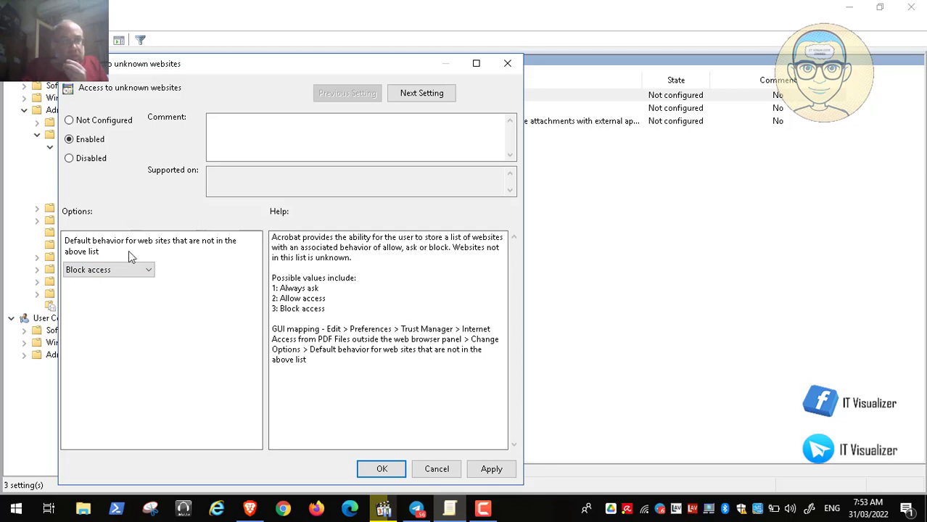
left_click(438, 470)
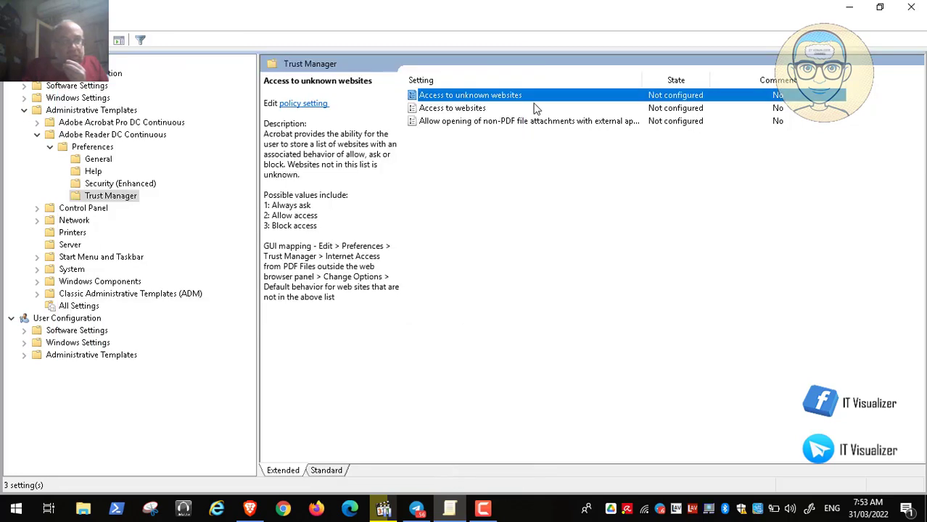
Examine the Access to websites policy's connection options with it set to Enabled, and close it without saving
double_click(481, 110)
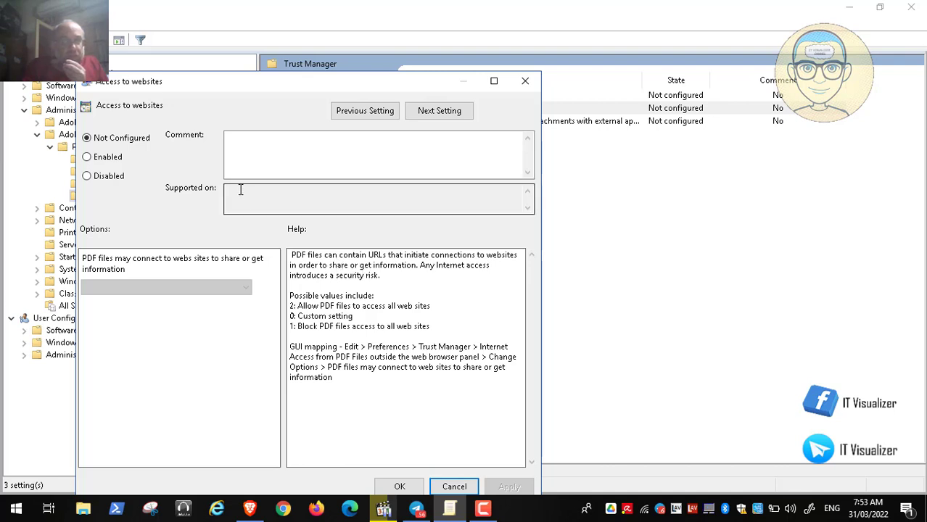
left_click(102, 156)
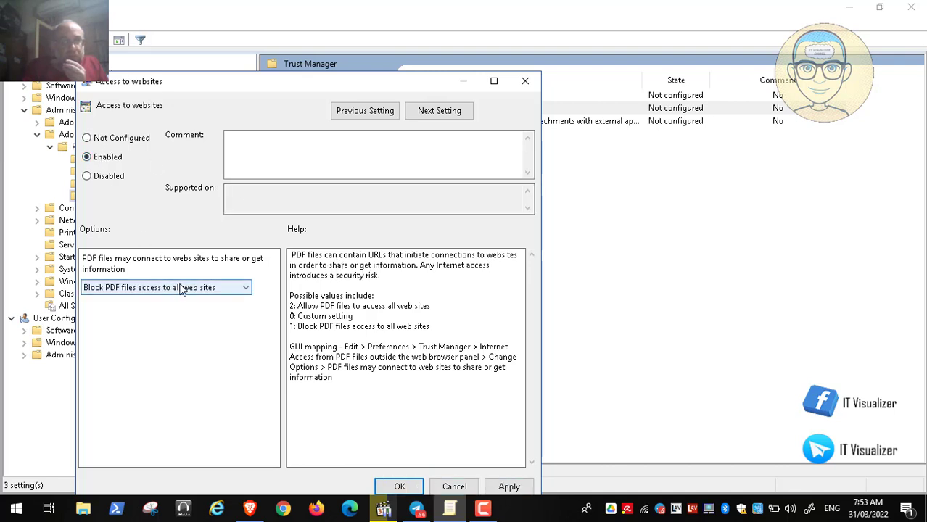
left_click(182, 288)
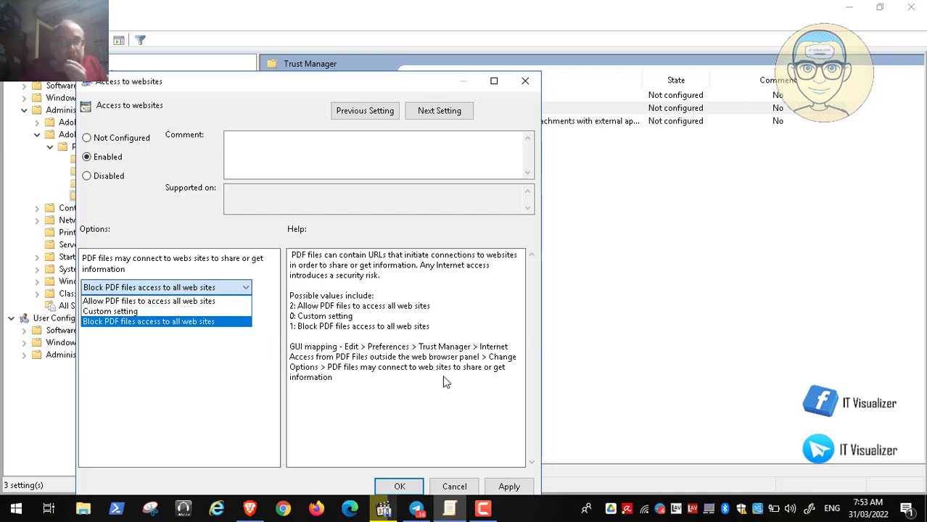
left_click(457, 487)
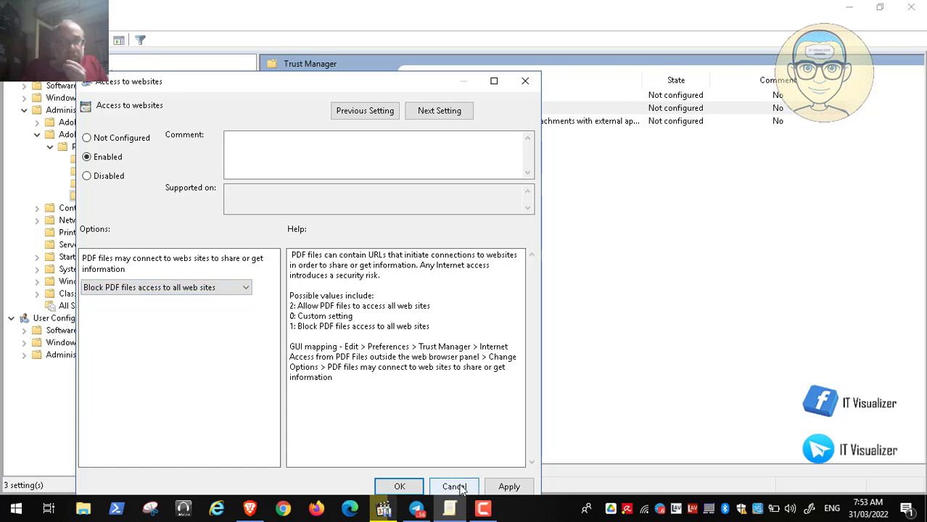
left_click(455, 490)
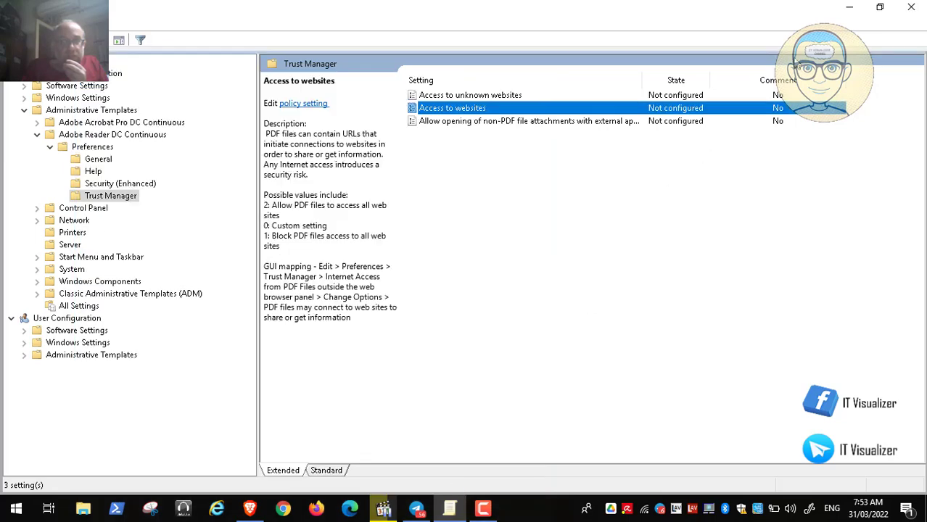
Minimize the local policy editor and return the Video30.mp4 recording to full screen
left_click(848, 7)
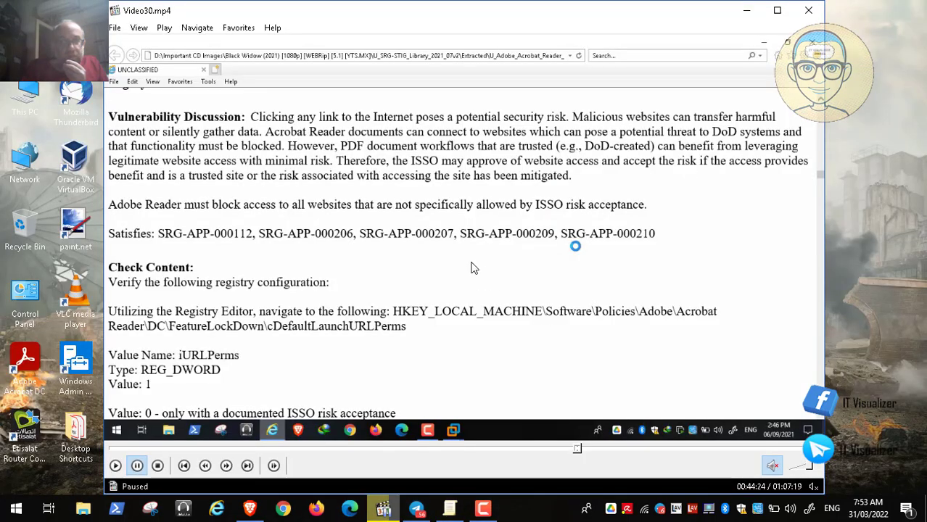
double_click(430, 237)
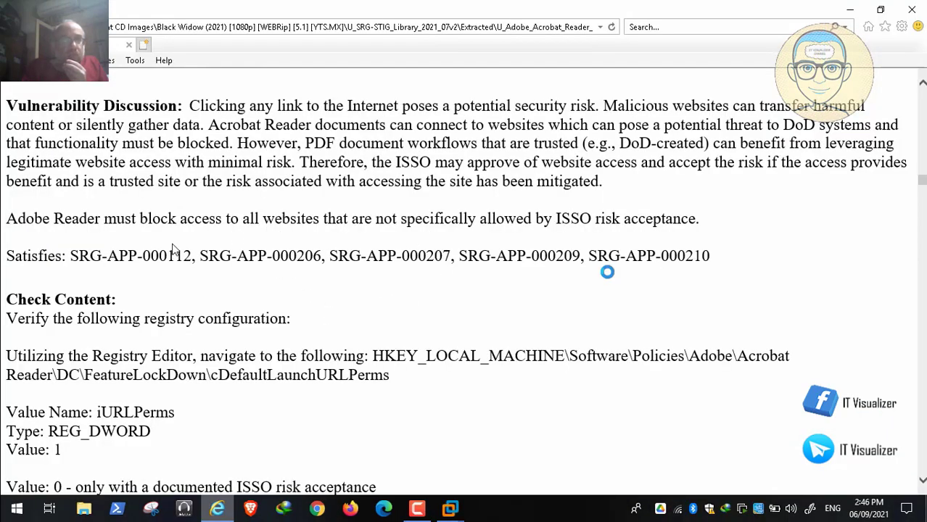
Check the registry path in the STIG and select the FeatureLockDown\cDefaultLaunchURLPerms key as the registry item's key path
mouse_move(6, 504)
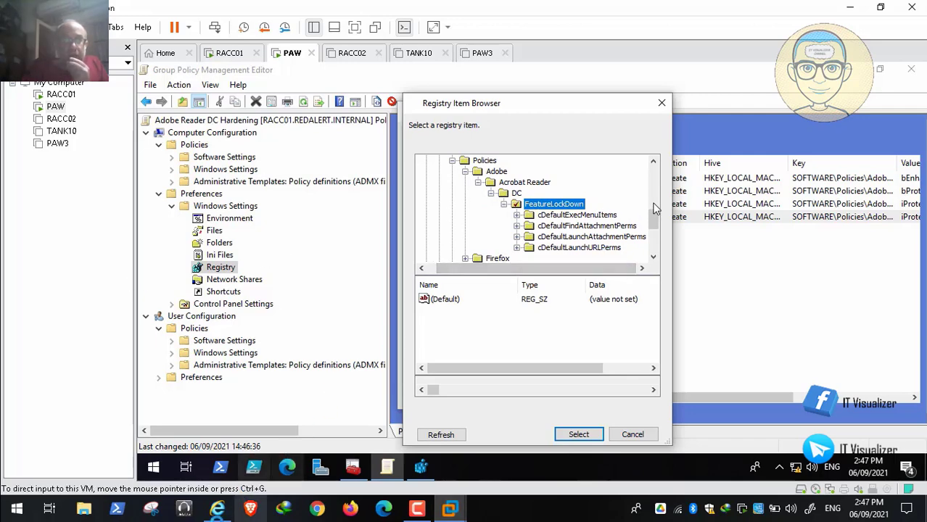
left_click(217, 510)
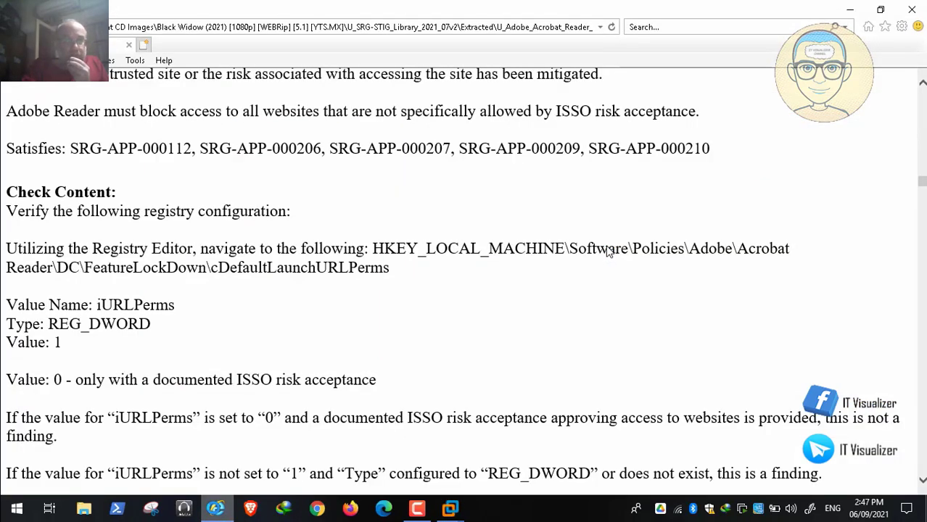
key("alt+Tab")
left_click(582, 245)
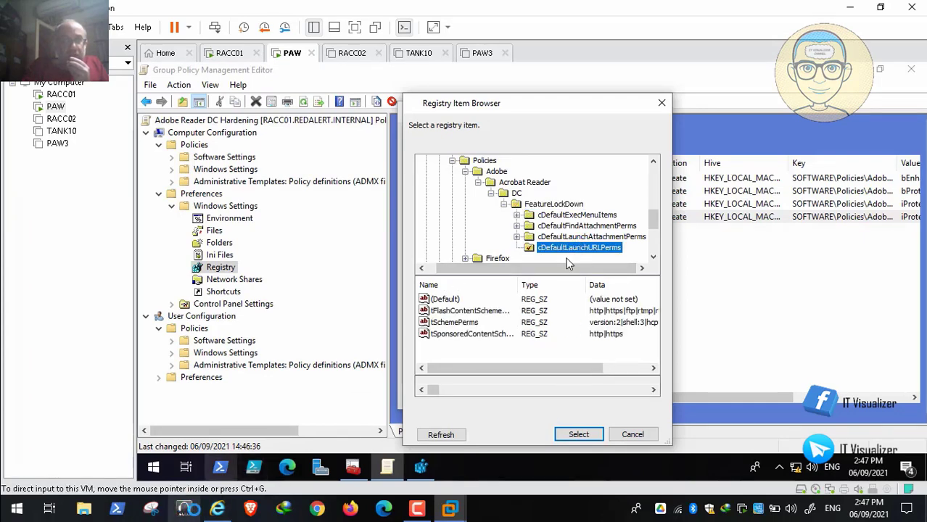
key("alt+Tab")
key("alt+Tab")
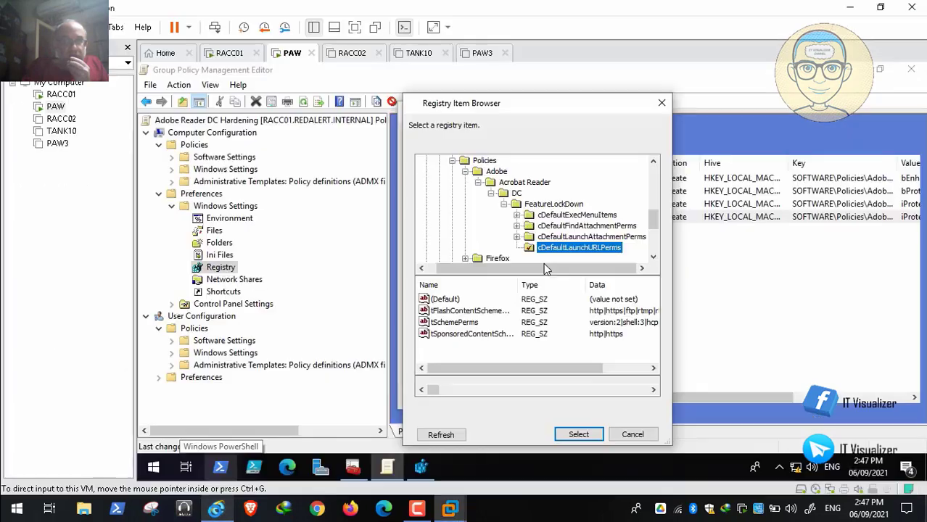
left_click(578, 434)
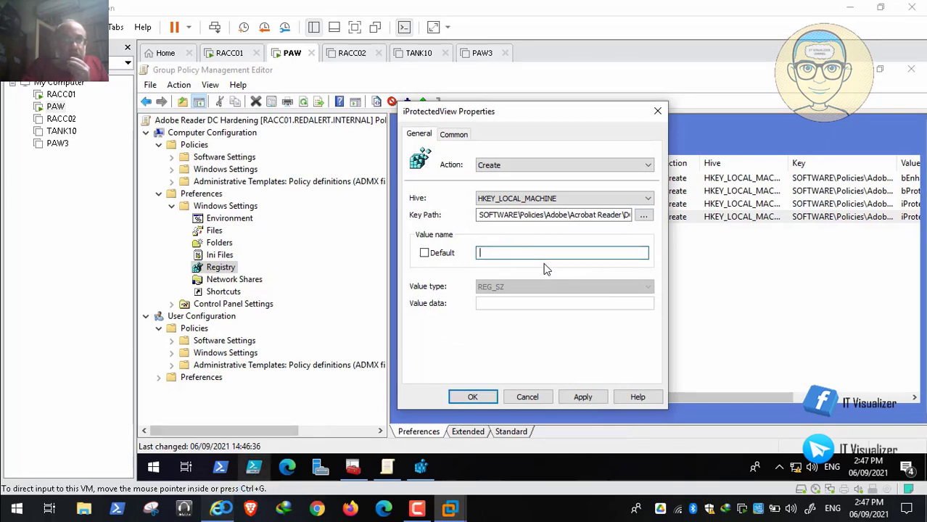
Copy the value name iURLPerms from the STIG check content and paste it as the registry item's value name
key("alt+Tab")
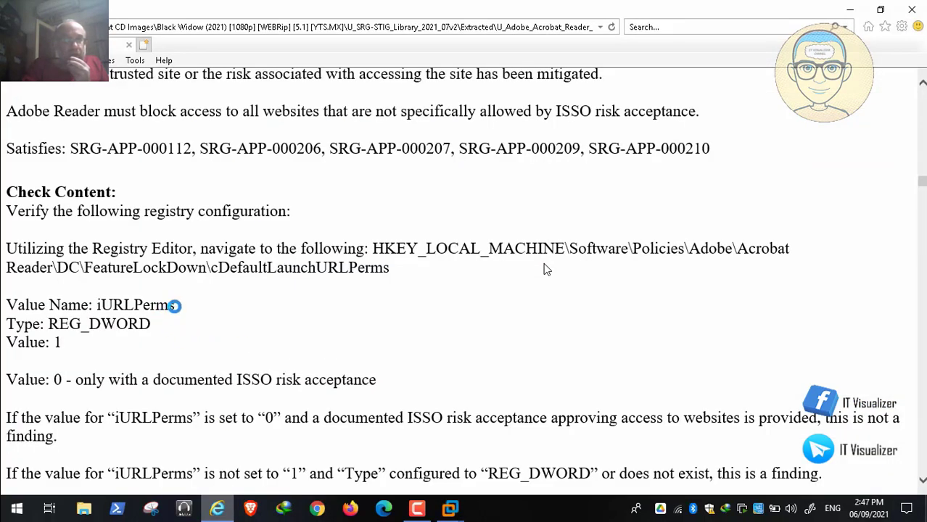
left_click_drag(174, 306, 93, 305)
key("ctrl+c")
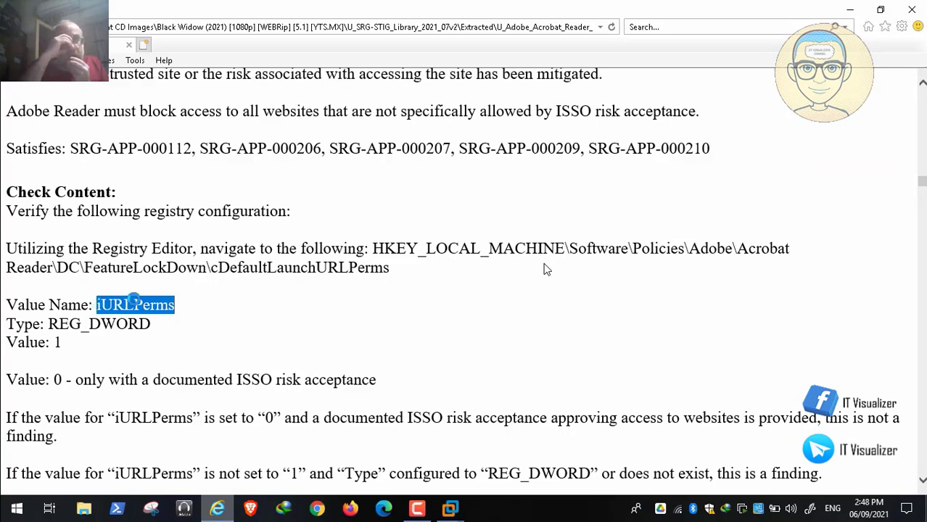
right_click(135, 304)
left_click(197, 119)
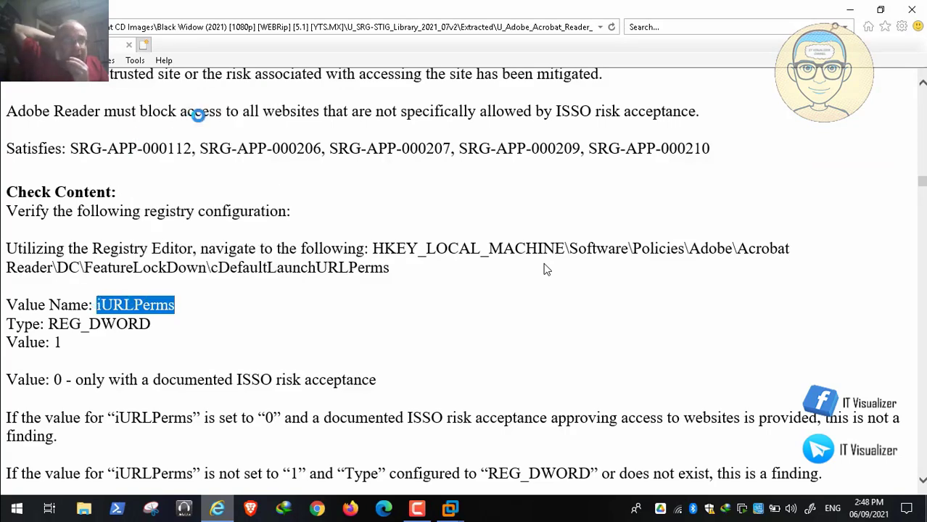
left_click(449, 508)
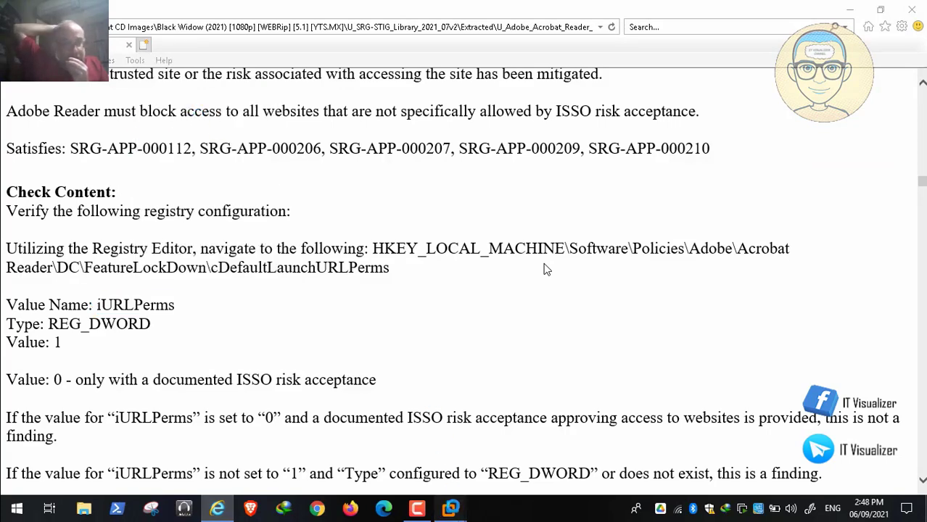
left_click(377, 428)
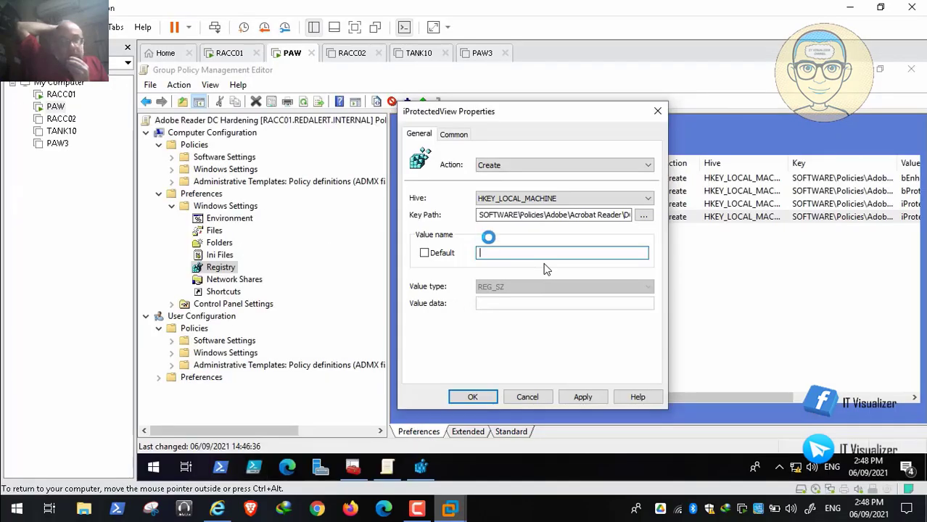
key("ctrl+v")
Set the iURLPerms registry item's value type to REG_DWORD and its value data to 1
left_click(515, 285)
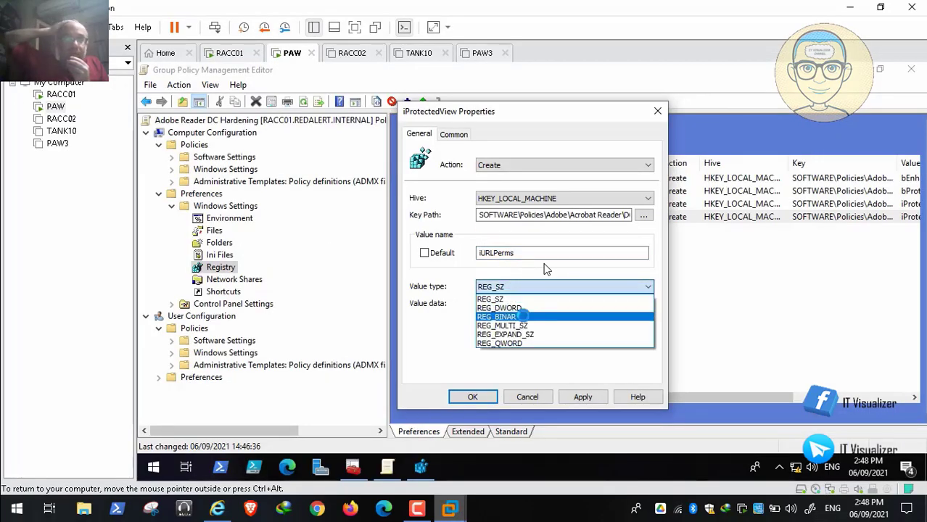
left_click(522, 309)
left_click(514, 304)
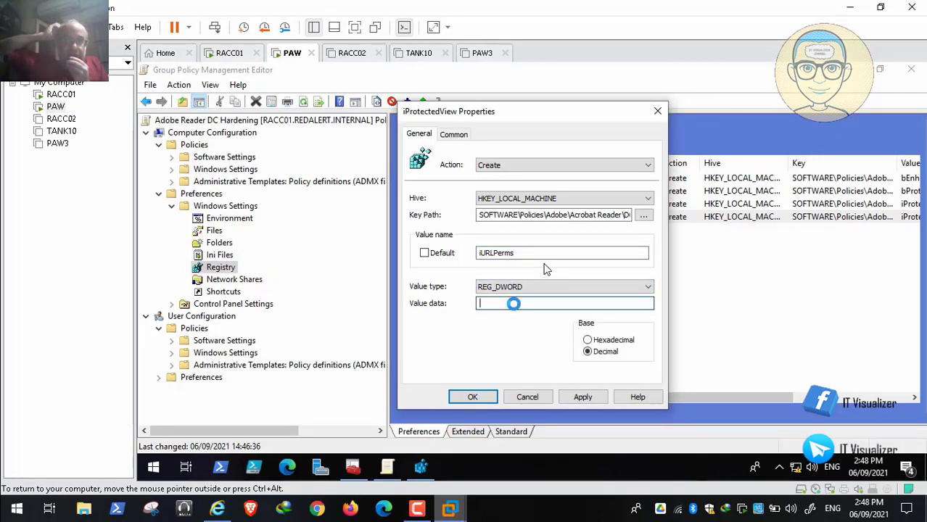
type("1")
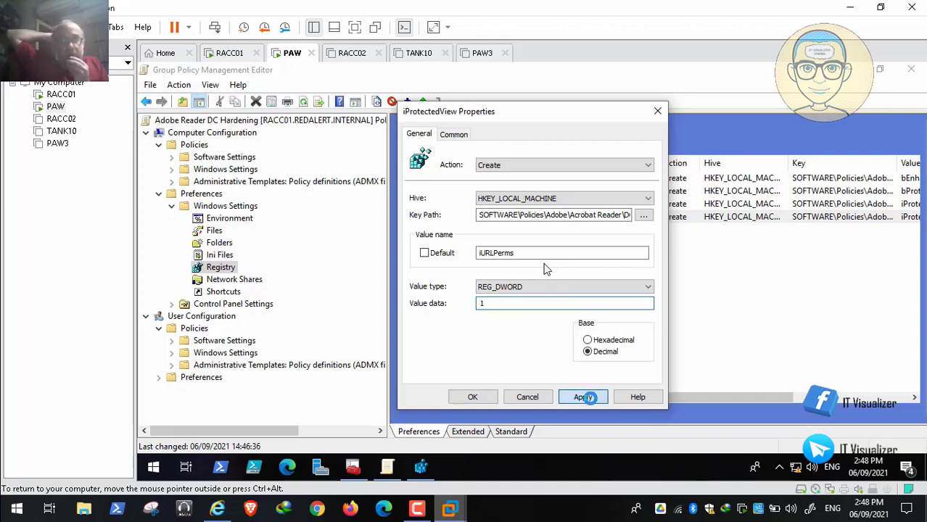
Apply the iURLPerms registry item's settings and save the item
left_click(584, 396)
left_click(473, 396)
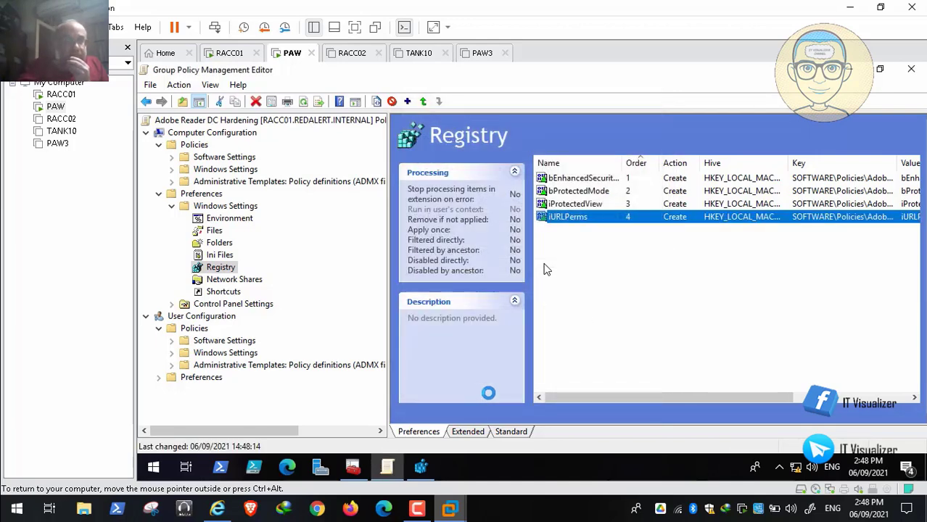
mouse_move(653, 397)
left_mouse_down()
mouse_move(781, 398)
mouse_move(638, 401)
left_mouse_up()
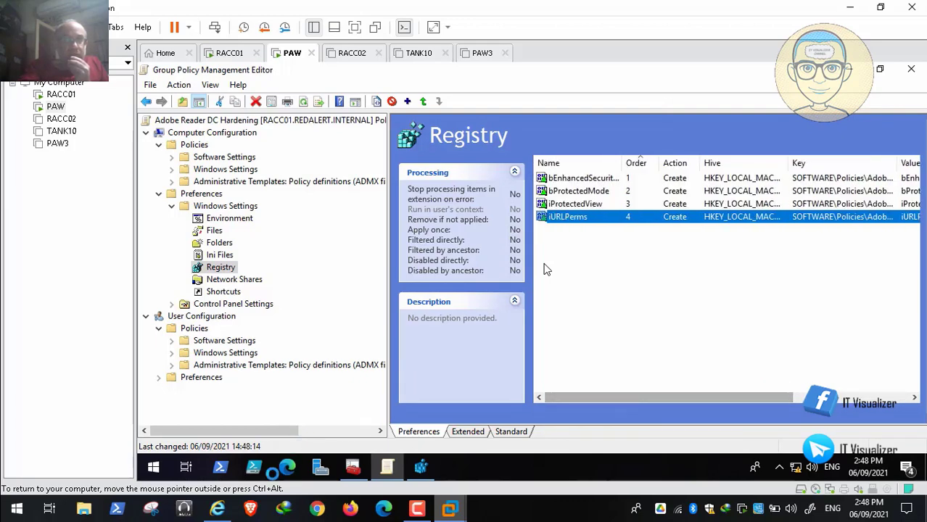
Review the STIG rule on blocking access to unknown websites and copy its value name iUnknownURLPerms
left_click(218, 509)
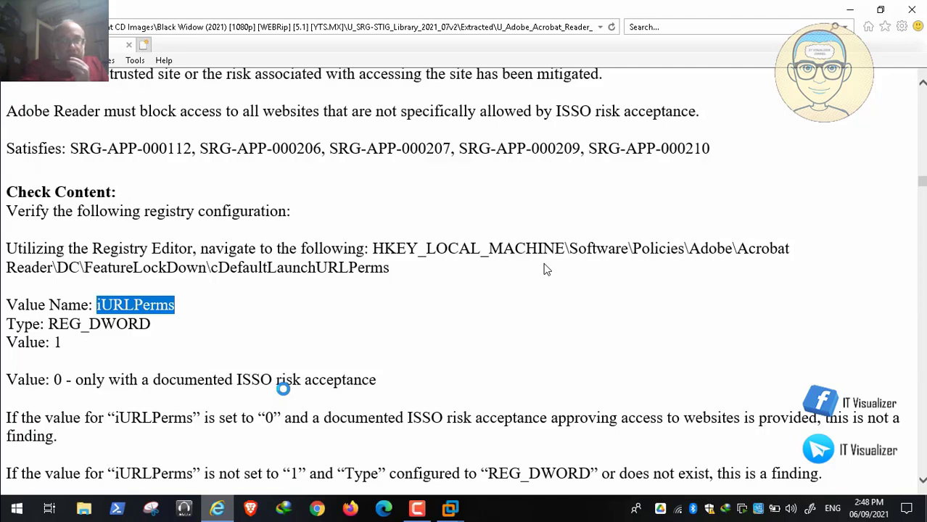
scroll(547, 270, "down", 4)
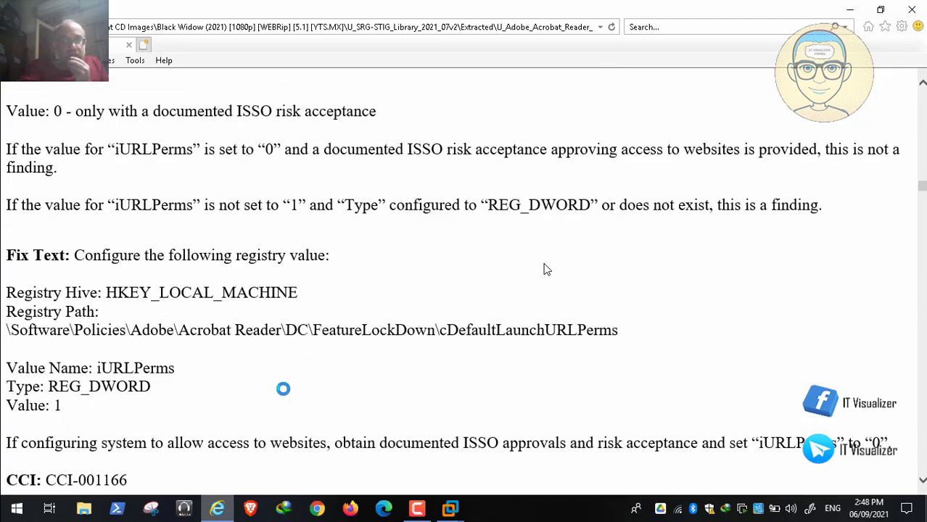
scroll(547, 270, "down", 6)
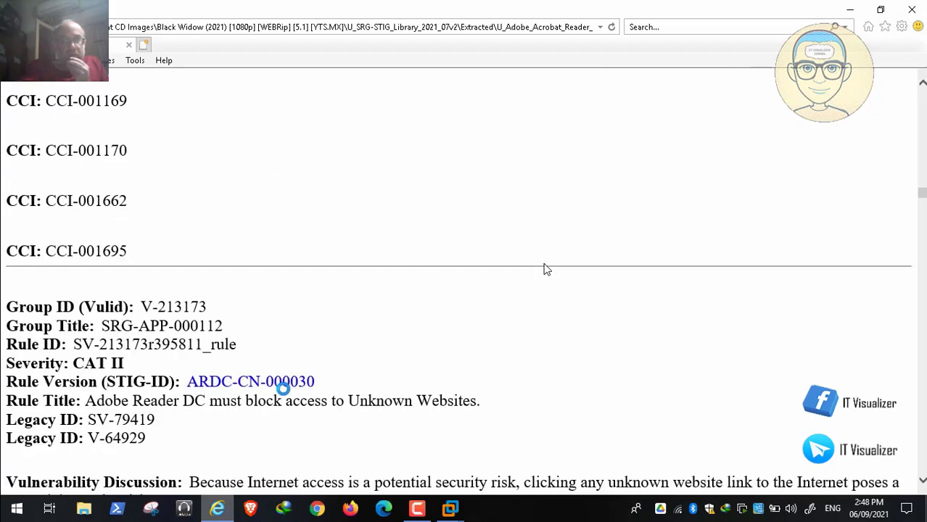
mouse_move(54, 486)
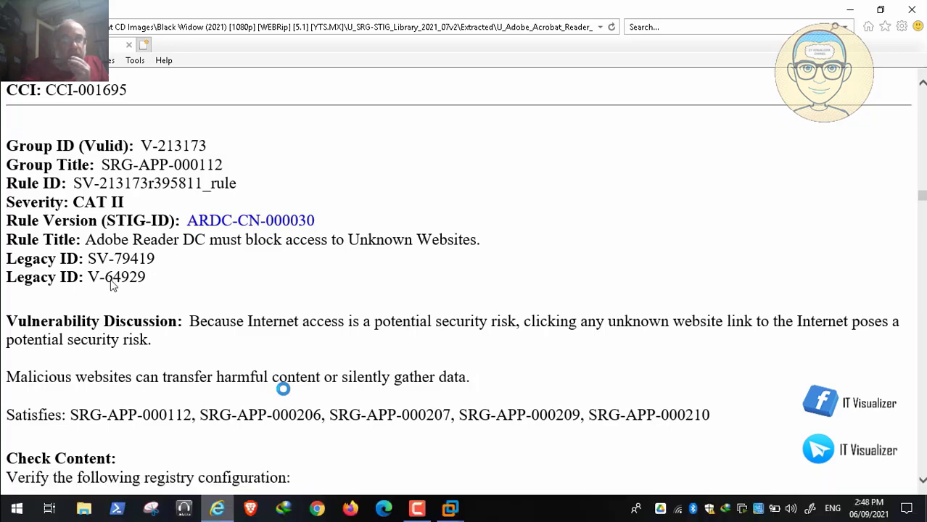
scroll(112, 285, "down", 3)
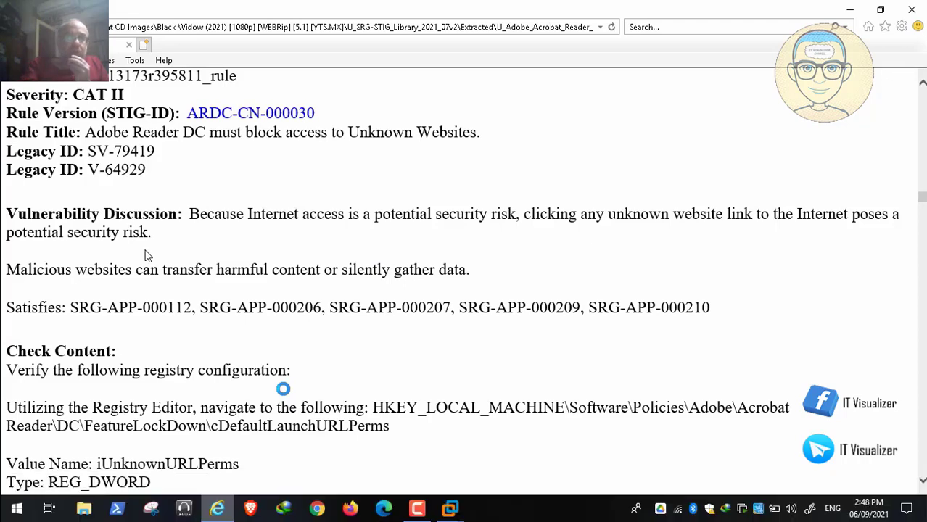
scroll(145, 256, "down", 3)
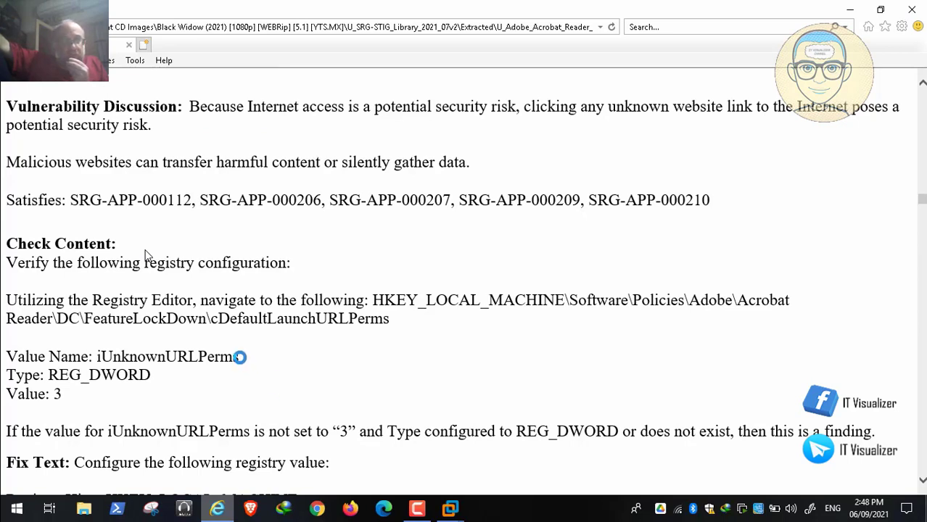
left_click_drag(239, 357, 98, 356)
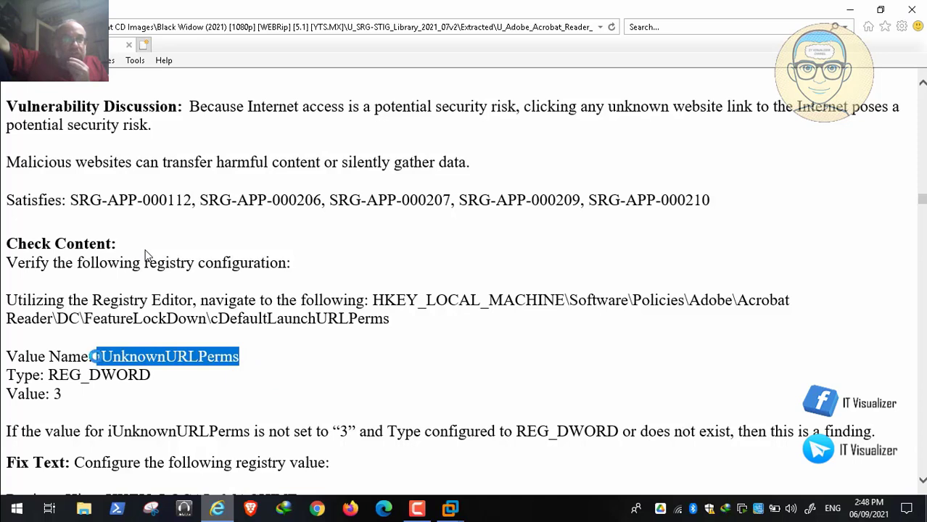
right_click(145, 351)
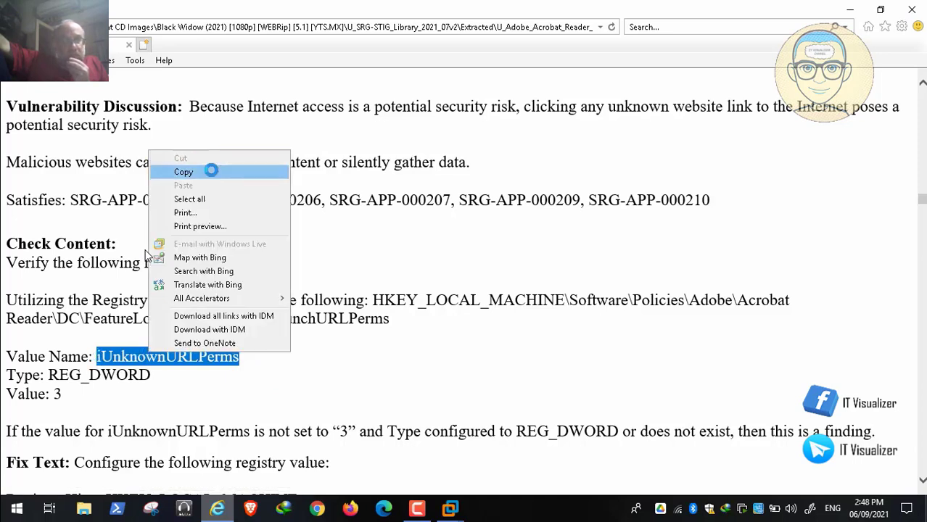
left_click(210, 171)
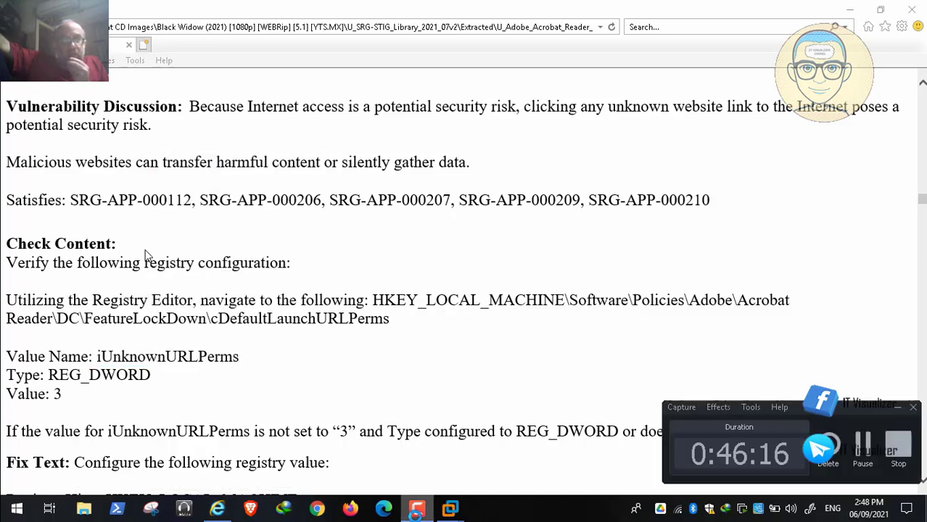
Switch to the PAW virtual machine in VMware Workstation and duplicate the iURLPerms registry item in the list
left_click(444, 502)
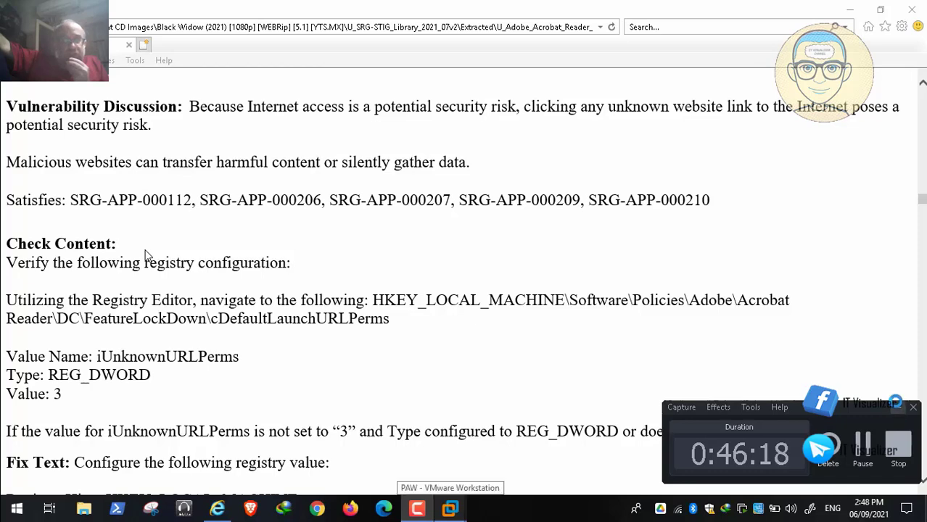
left_click(898, 407)
key("alt+Tab")
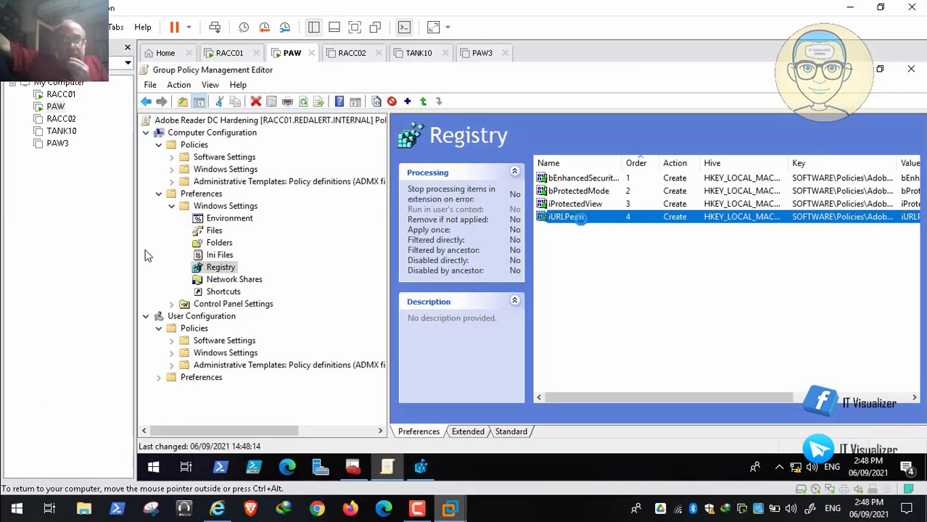
right_click(581, 219)
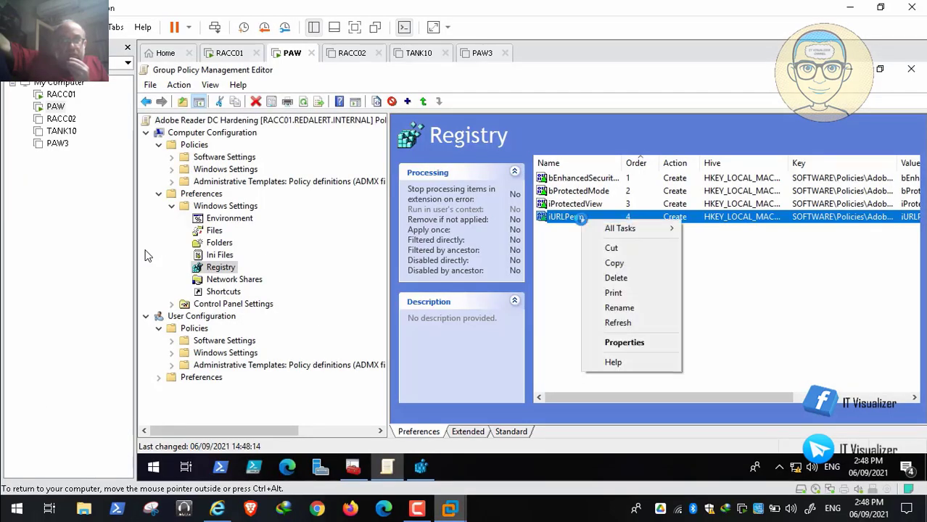
left_click(613, 263)
right_click(571, 268)
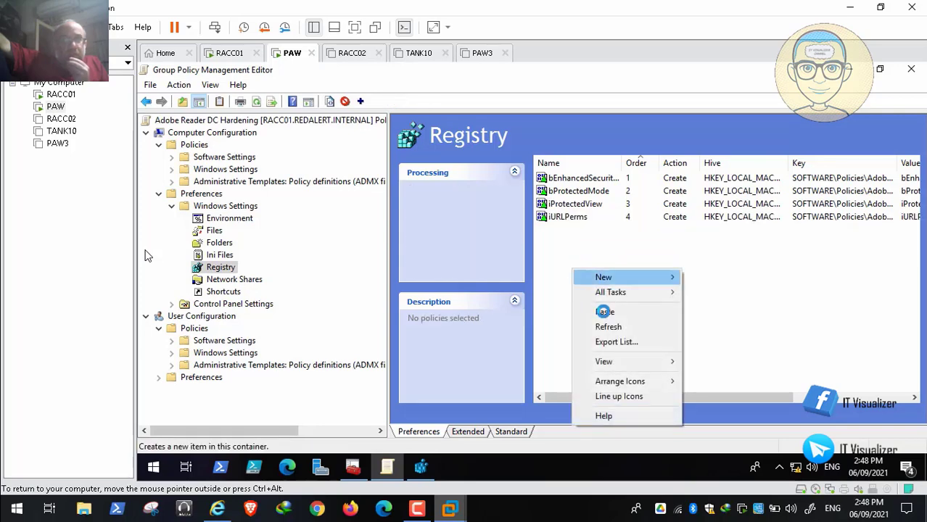
left_click(600, 310)
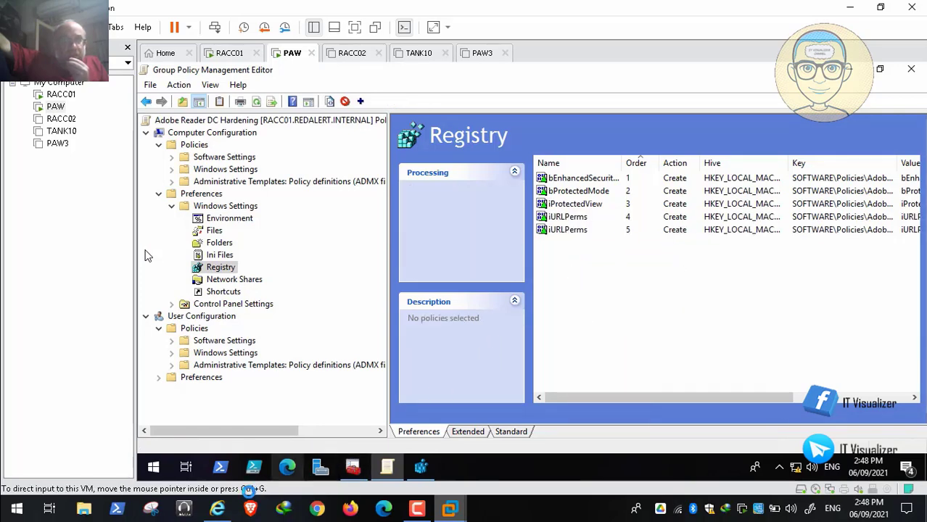
Copy the value name iUnknownURLPerms from the STIG check content again and return to the PAW virtual machine
left_click(216, 508)
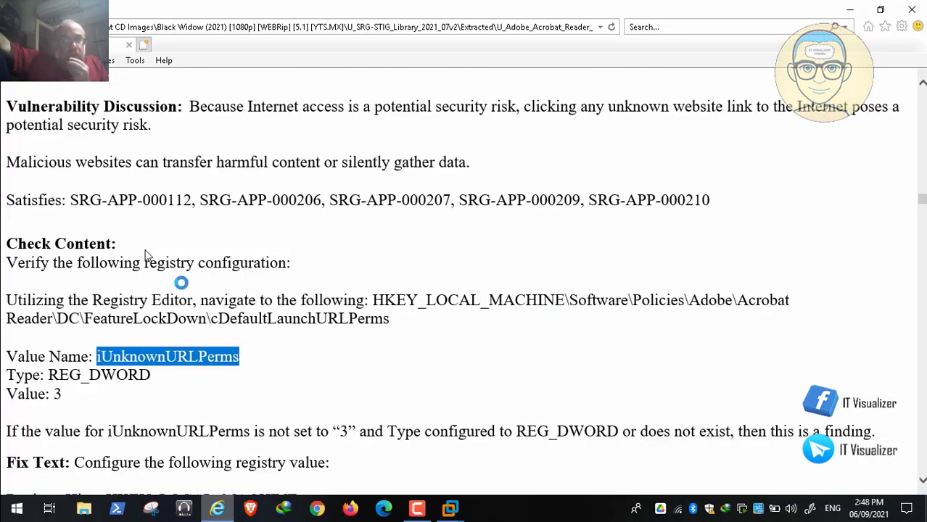
right_click(166, 357)
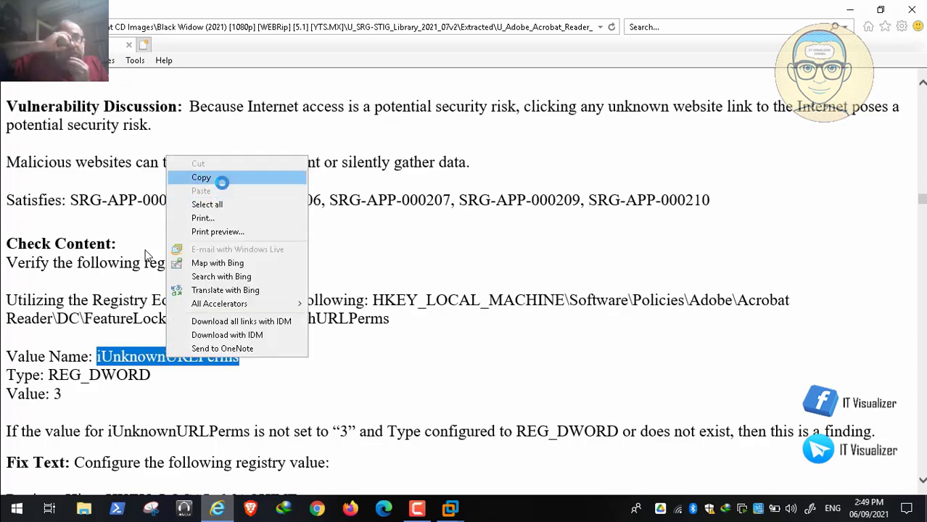
left_click(222, 183)
left_click(450, 509)
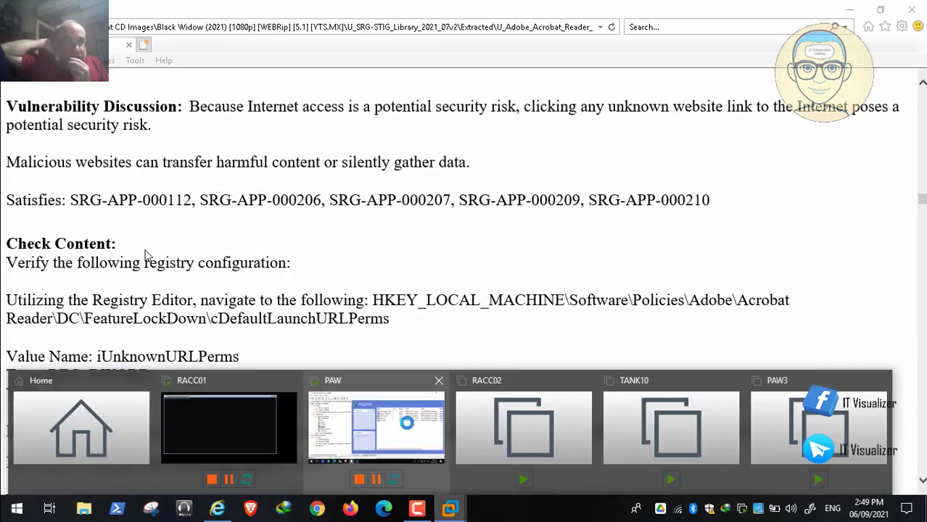
left_click(376, 428)
Replace the duplicated registry item's value name with iUnknownURLPerms
double_click(581, 229)
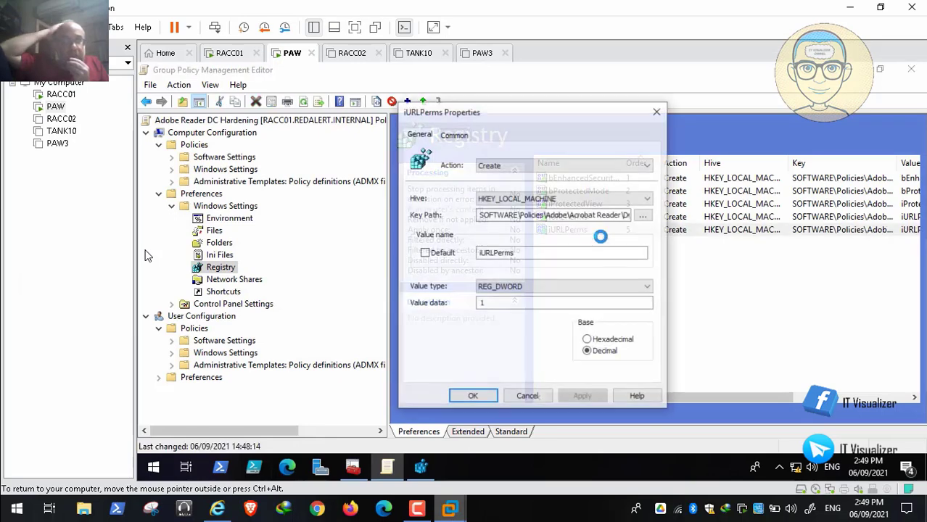
left_click_drag(526, 249, 447, 251)
key("ctrl+v")
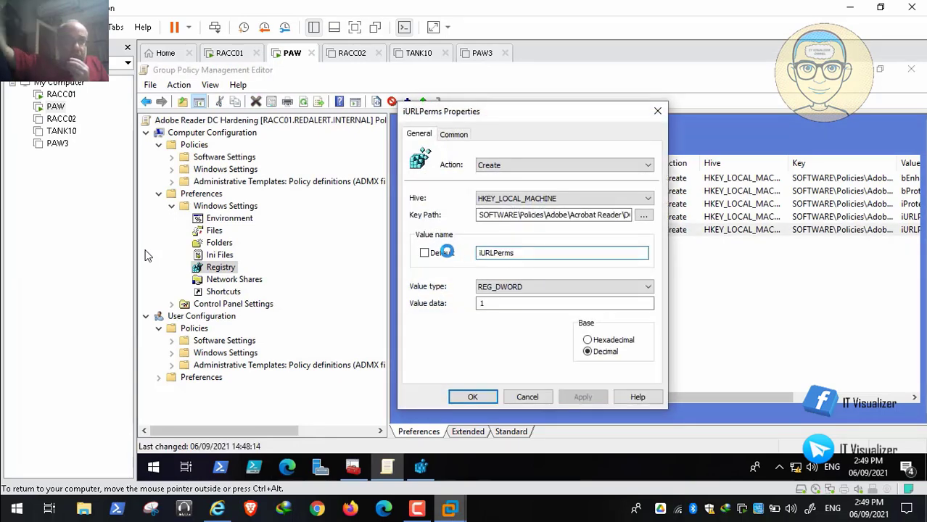
left_click(425, 253)
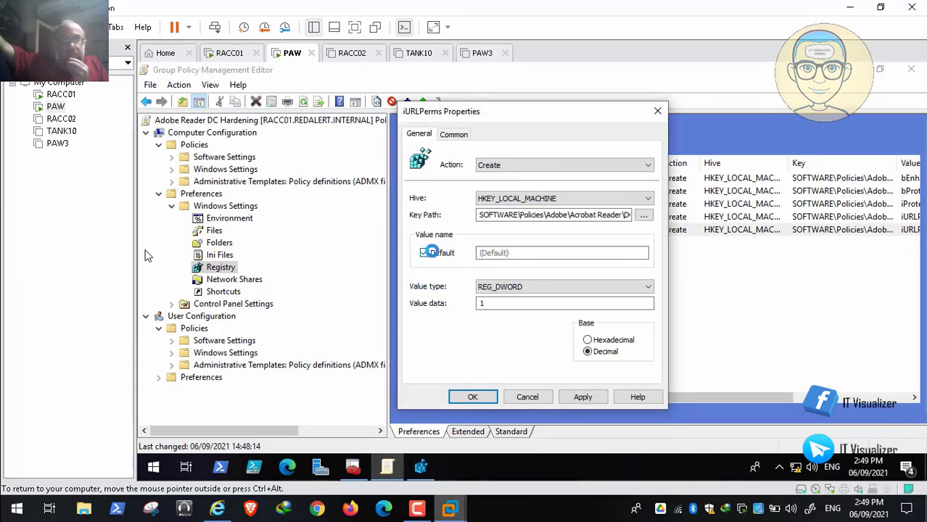
left_click(428, 252)
left_click(490, 253)
key("ctrl+v")
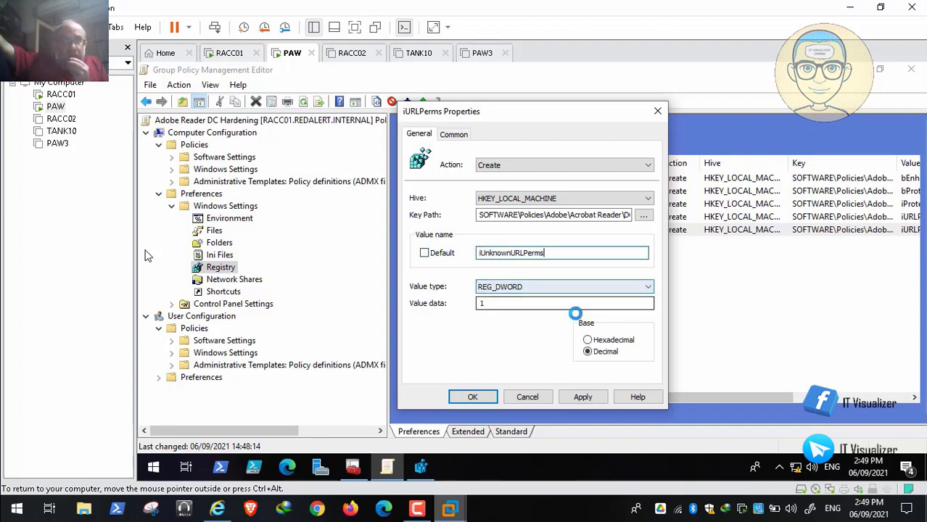
Save the iUnknownURLPerms registry item and widen the Name column of the registry item list
left_click(583, 396)
left_click(470, 397)
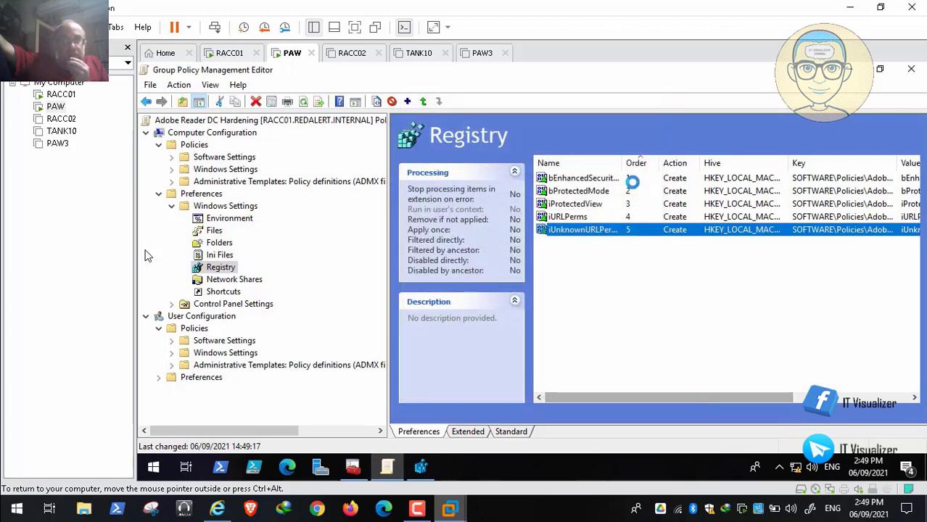
left_click_drag(622, 161, 685, 161)
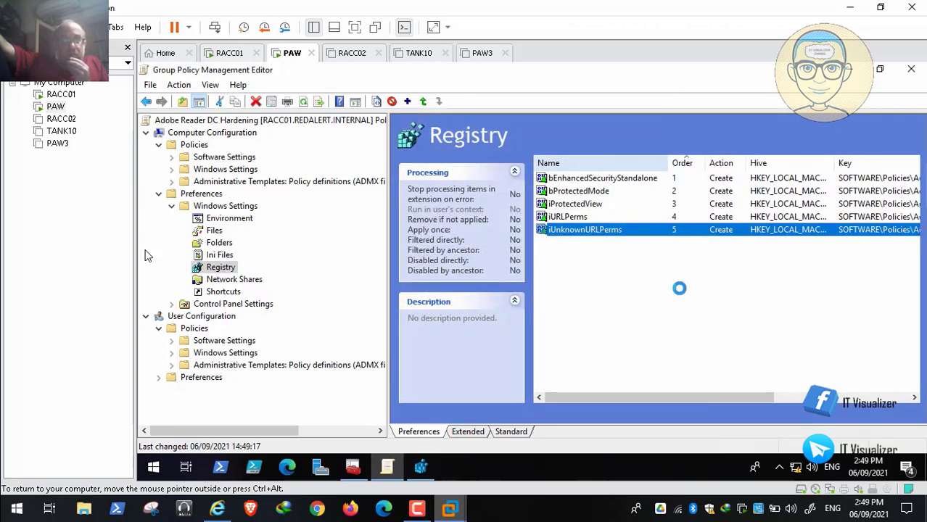
left_click_drag(689, 397, 663, 396)
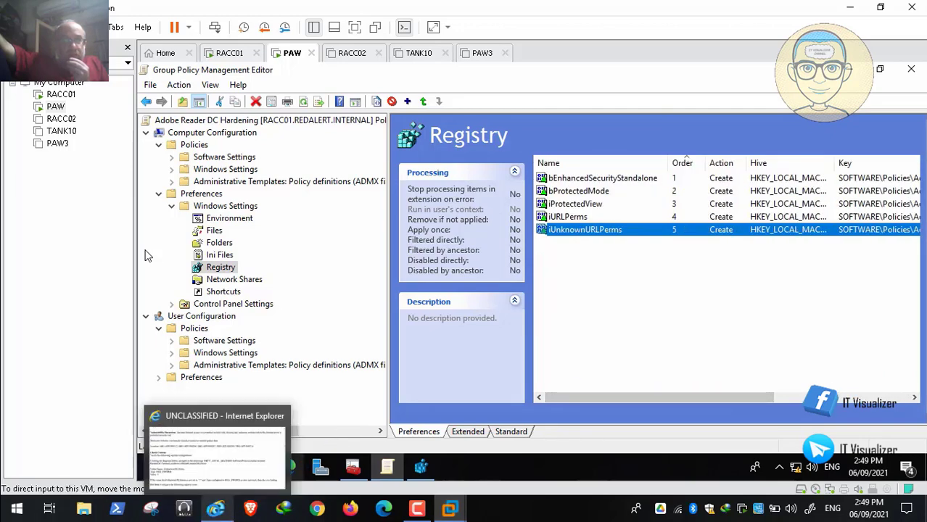
Recheck the unknown websites rule in the STIG and go on to rule ARDC-CN-000035 about opening non-PDF files
left_click(217, 508)
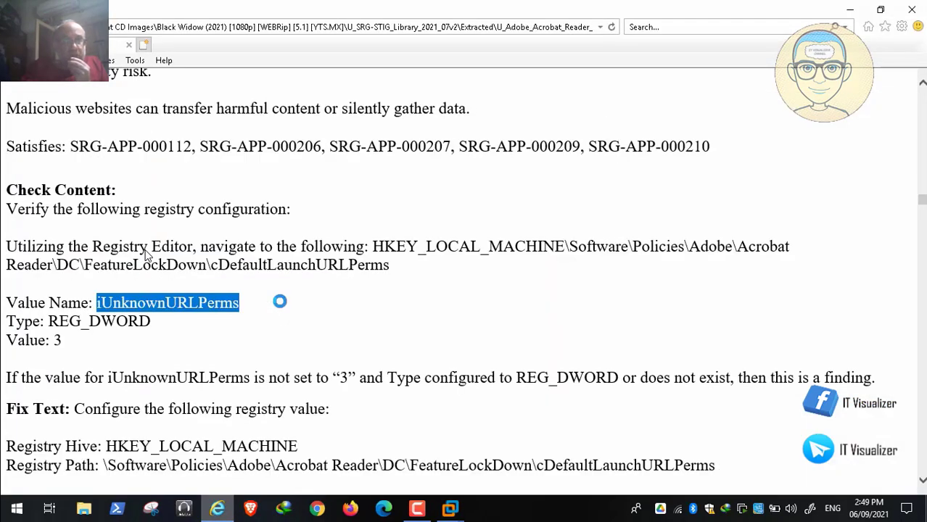
scroll(145, 254, "up", 3)
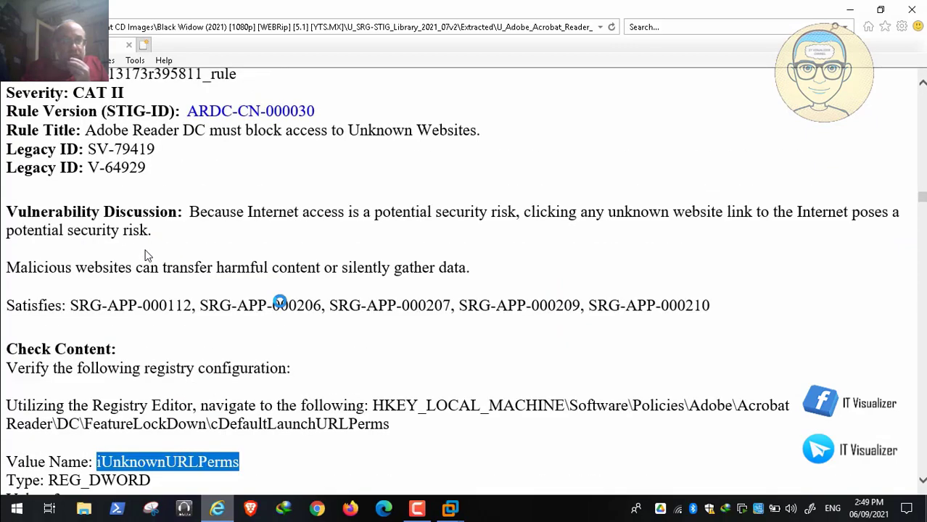
scroll(145, 254, "down", 6)
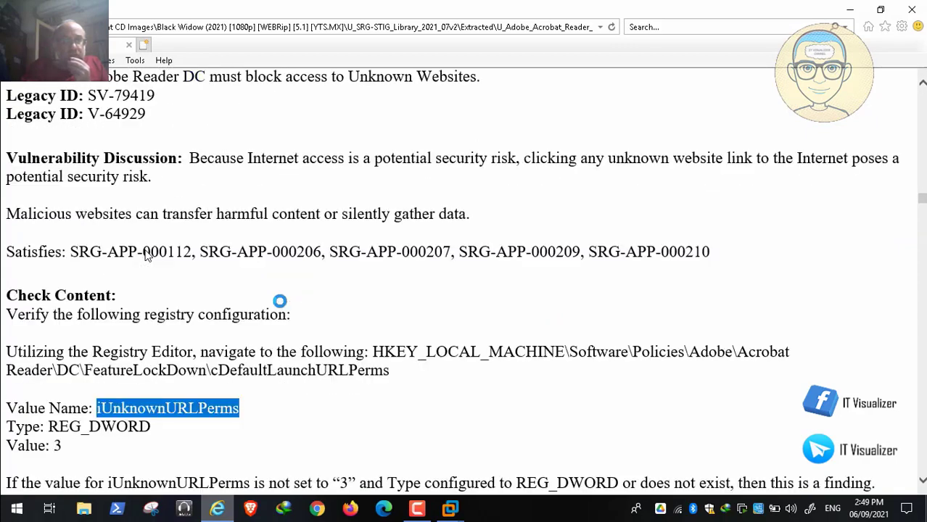
scroll(145, 253, "down", 5)
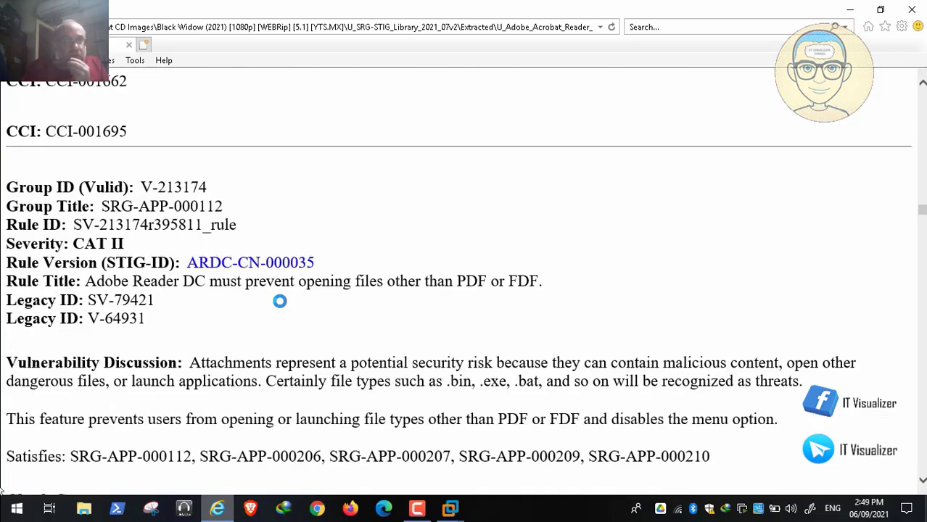
Rewind the recording to the iUnknownURLPerms check content, replay it to rule ARDC-CN-000035, and pause it
mouse_move(254, 520)
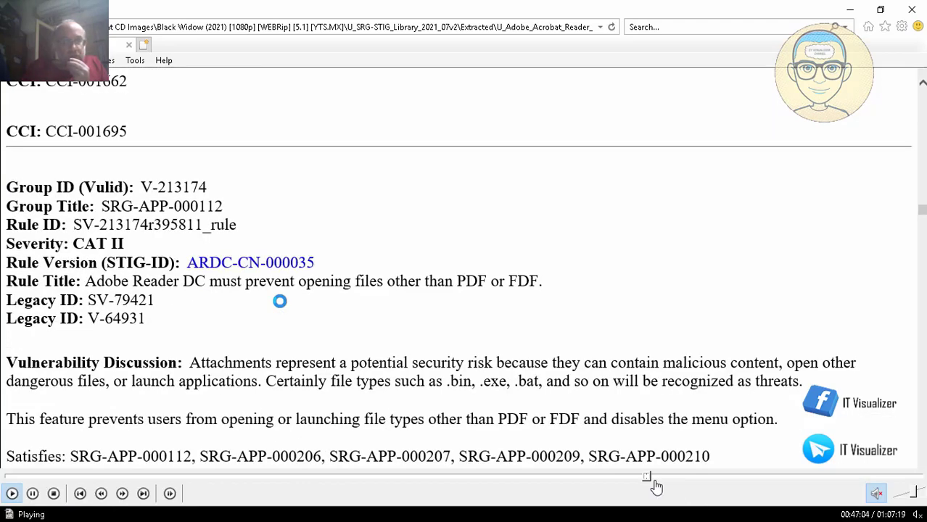
left_click(645, 478)
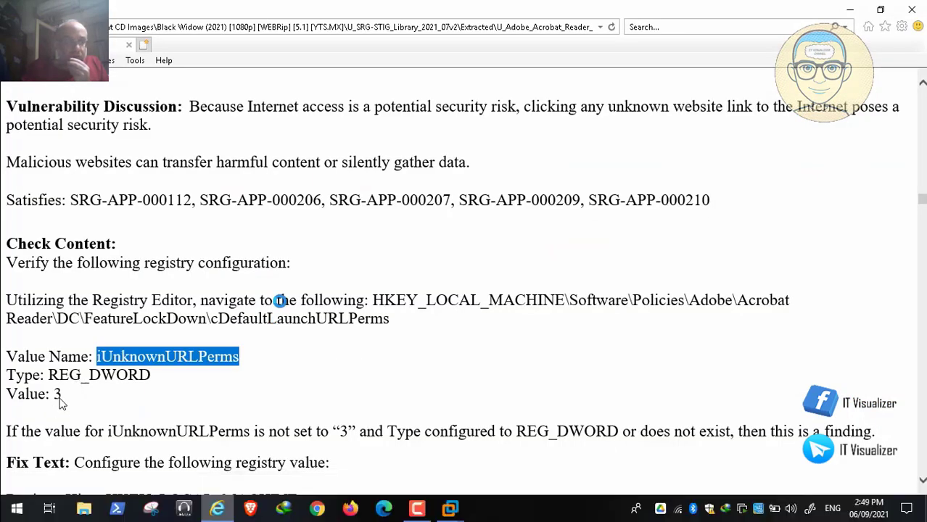
left_click(9, 496)
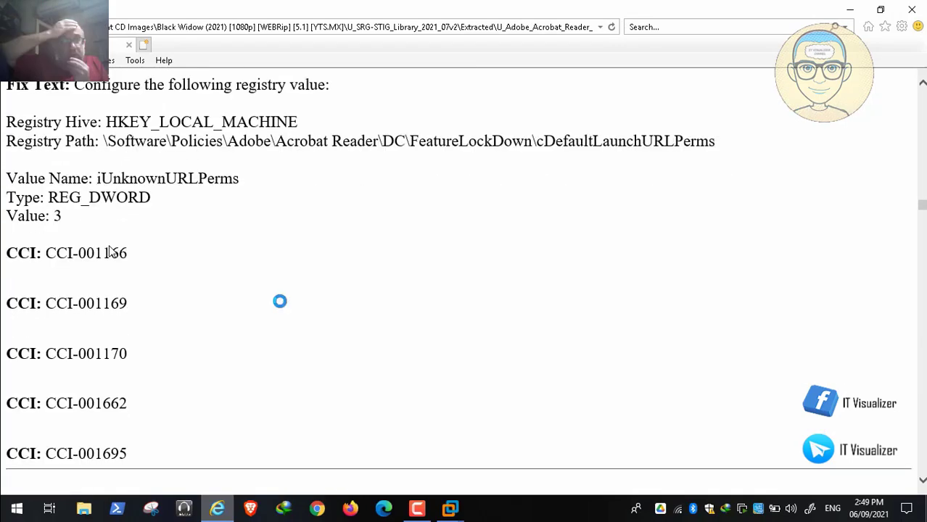
scroll(109, 246, "down", 1)
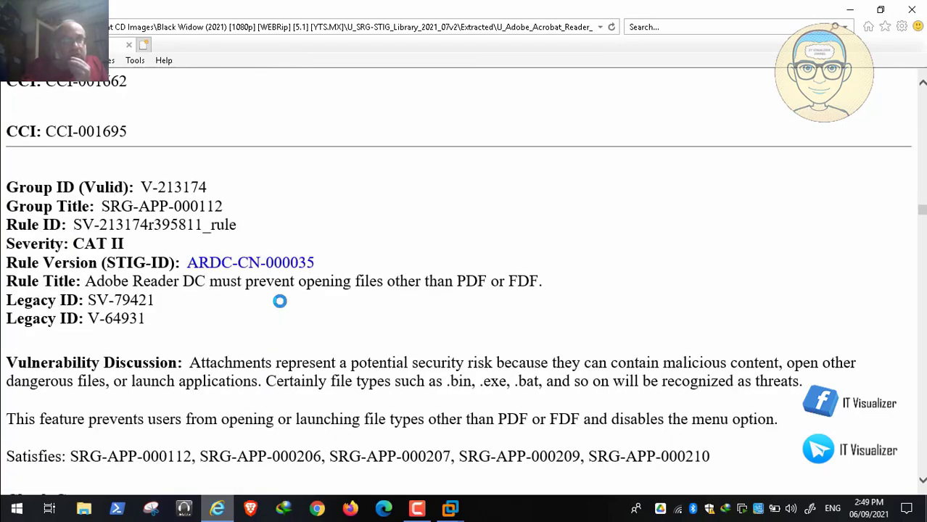
left_click(32, 496)
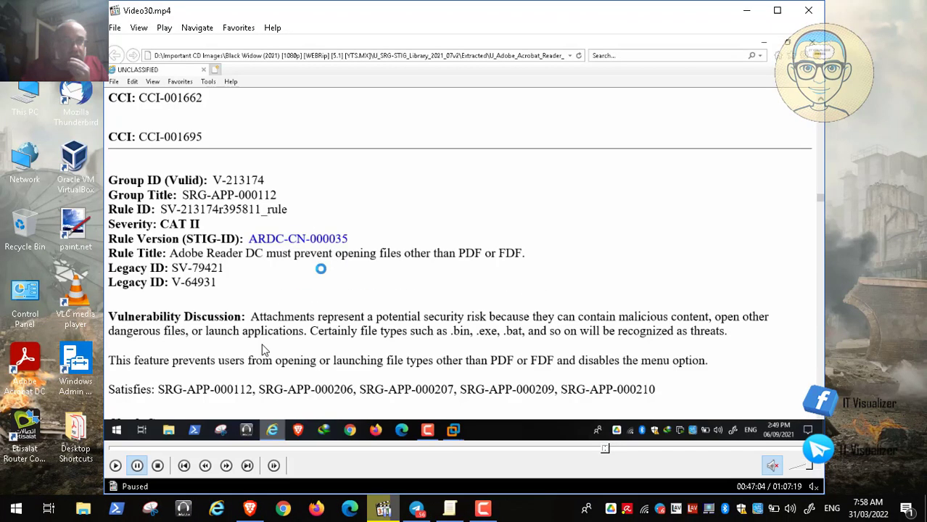
Switch to the Brave browser and search Google for "what is fdf file"
left_click(249, 508)
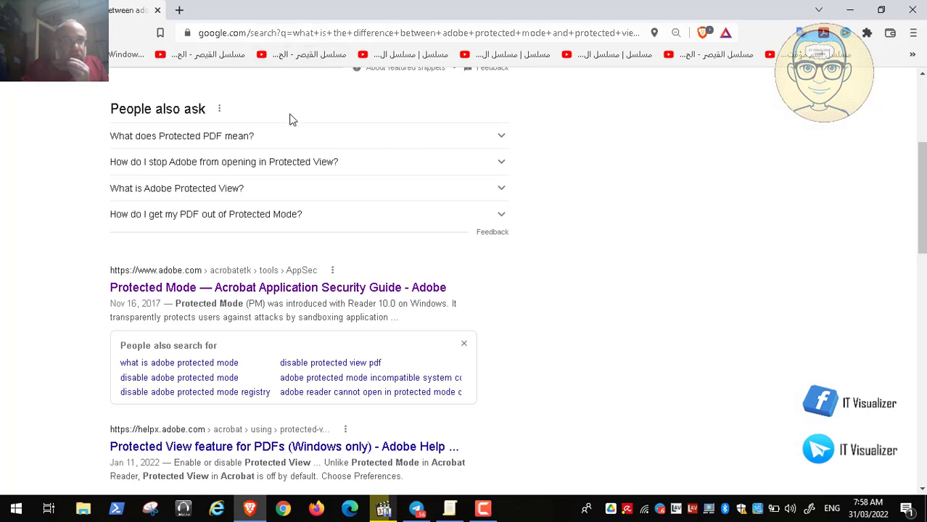
left_click(921, 105)
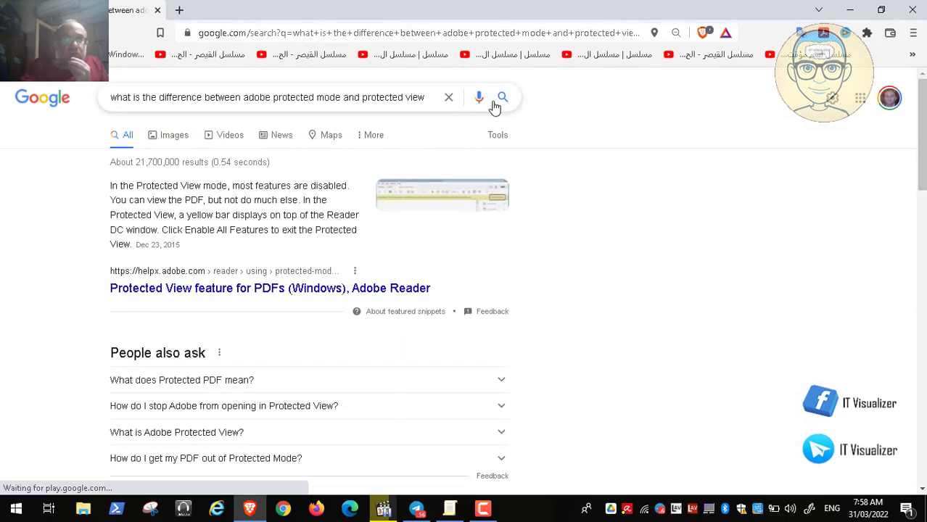
left_click(448, 98)
type("wha")
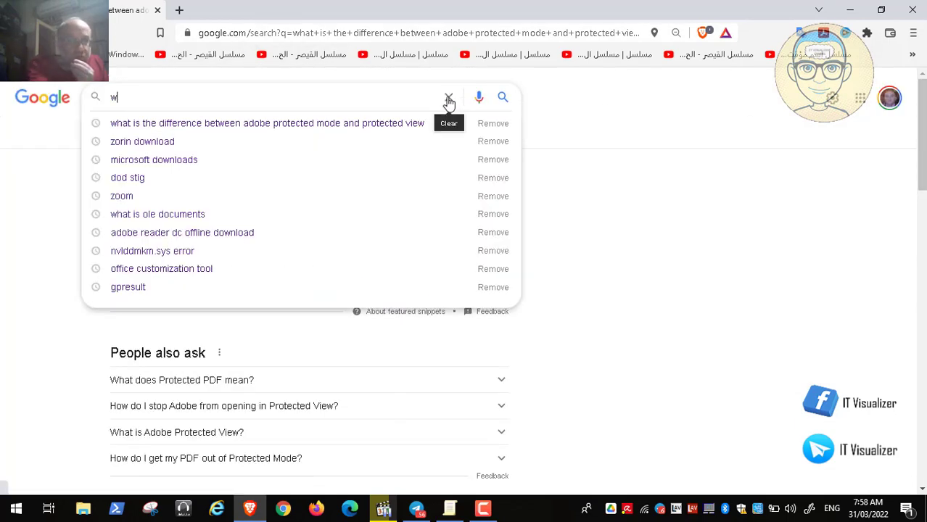
type("t")
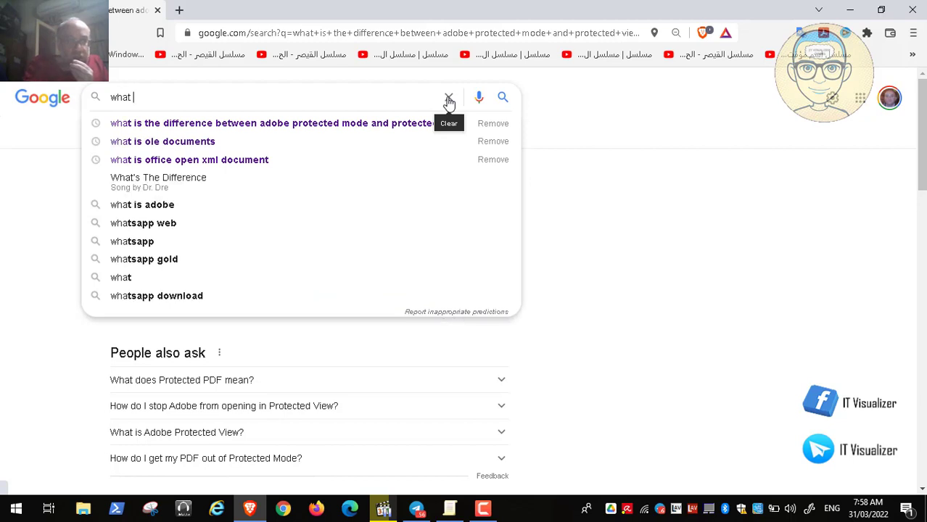
type(" is fdf ")
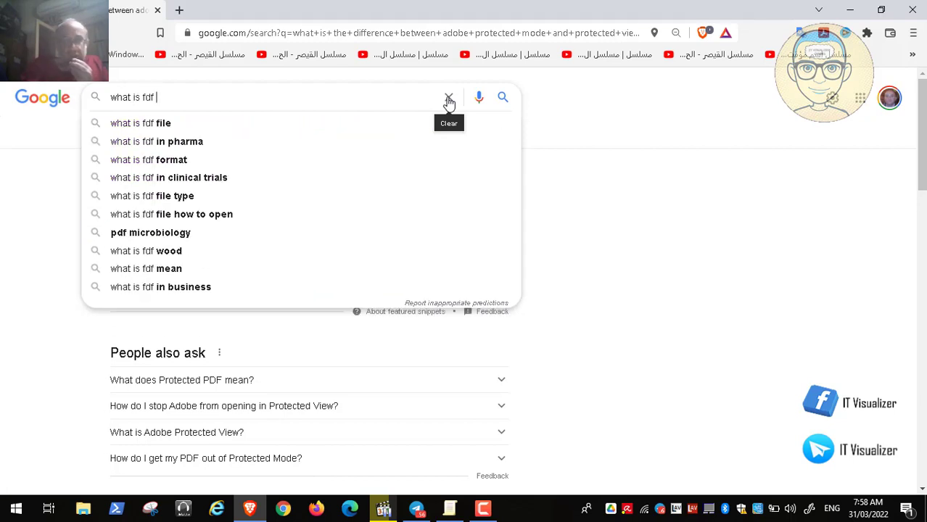
type("file")
key("Return")
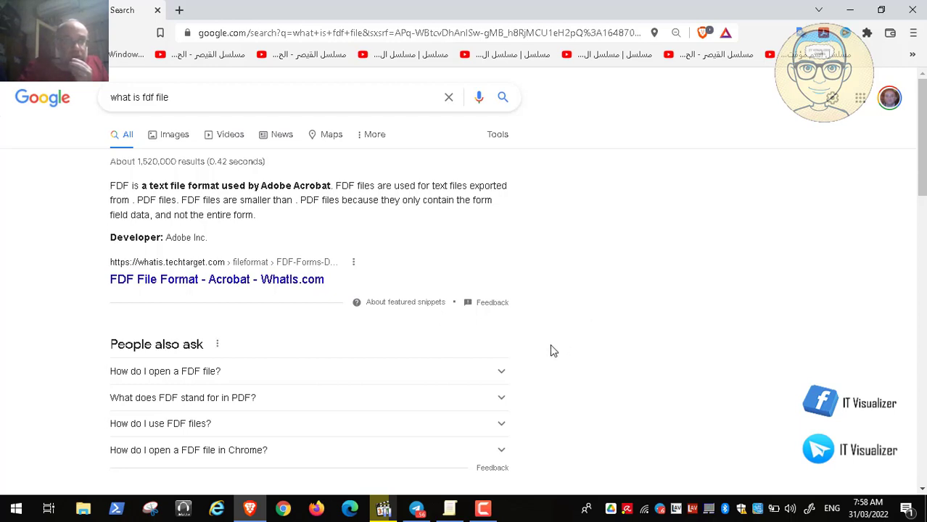
Read the answer to "How do I use FDF files?" in the search results and put the browser away
left_click(501, 427)
scroll(501, 430, "down", 1)
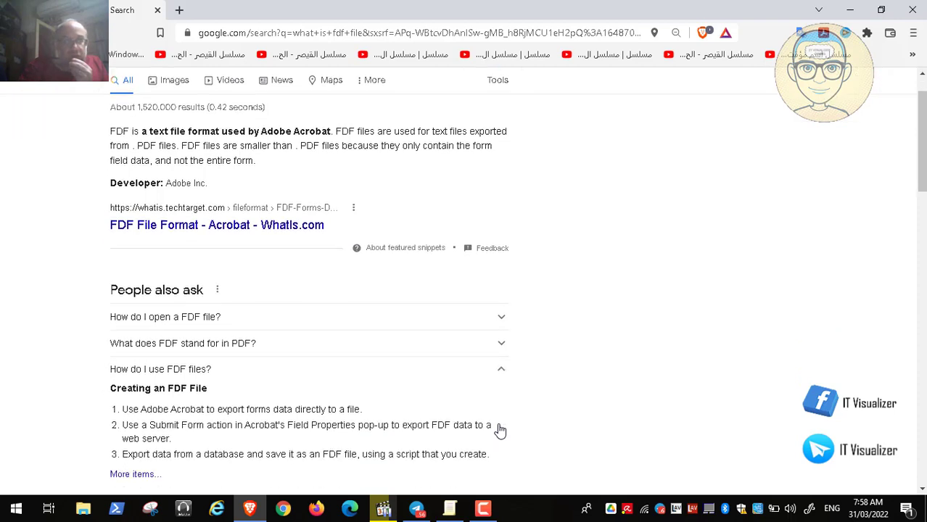
scroll(501, 430, "down", 1)
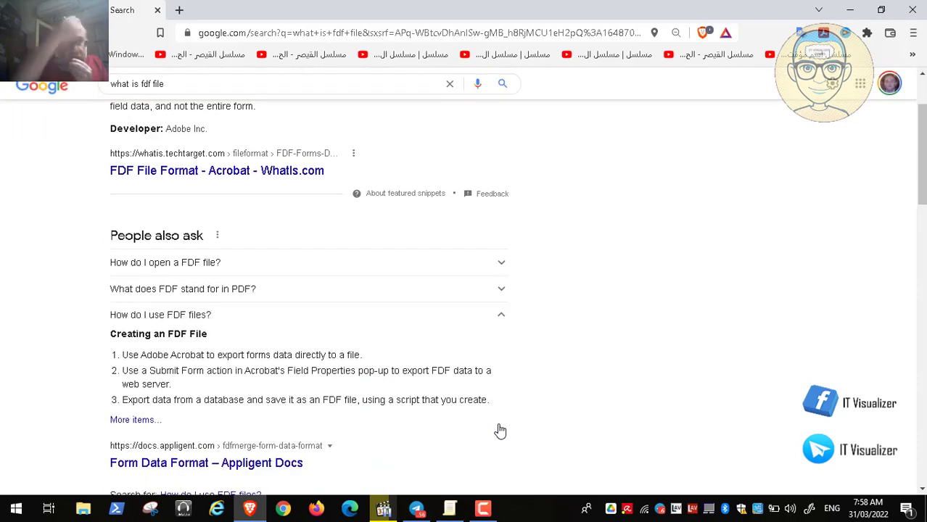
left_click(850, 9)
Play the recording full screen to the check content of rule ARDC-CN-000035, then return to windowed view and pause it
double_click(494, 235)
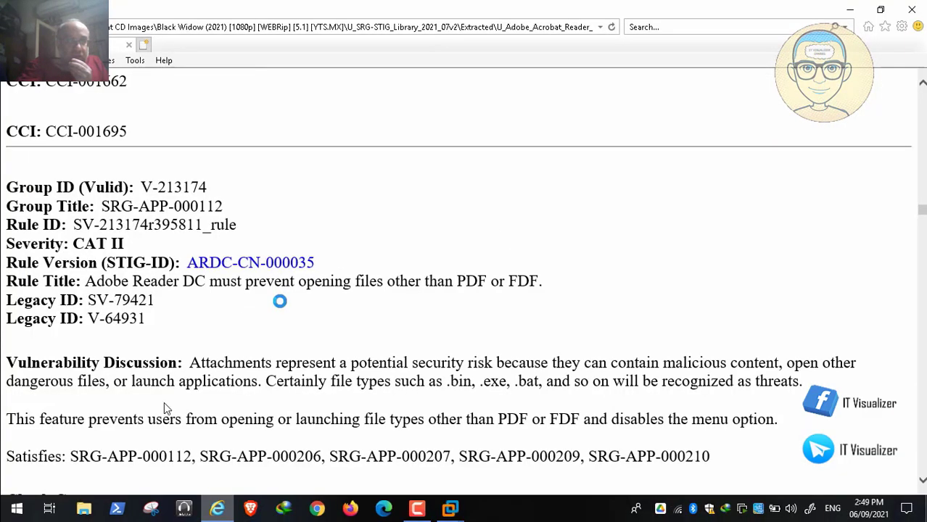
left_click(10, 493)
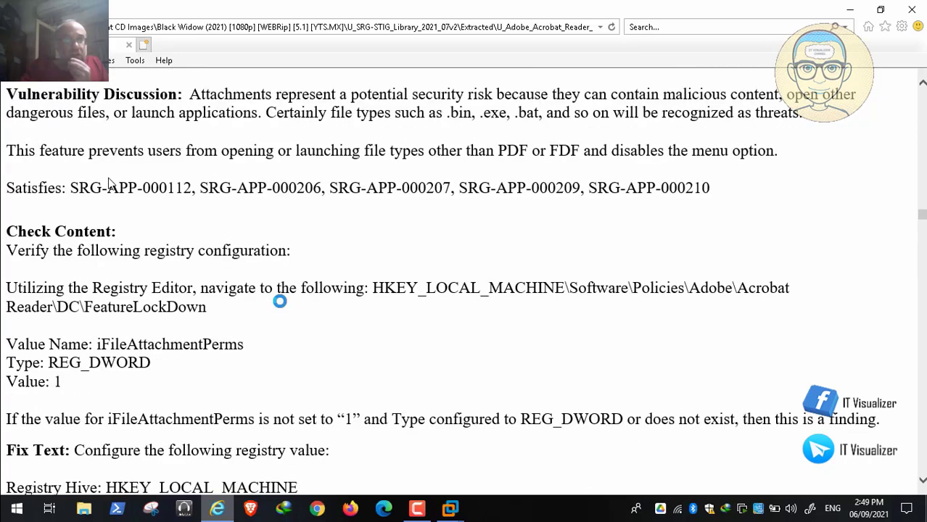
double_click(204, 250)
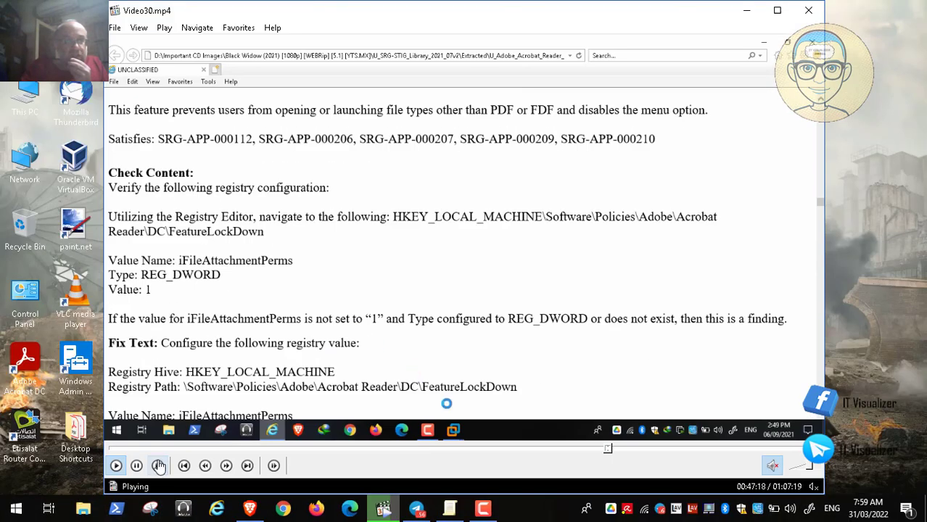
left_click(138, 467)
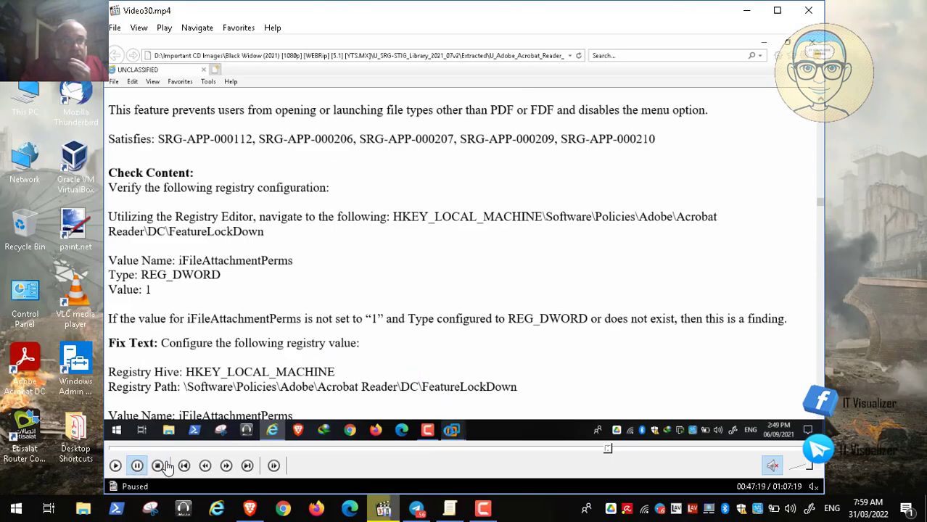
Look through the Adobe Reader DC Continuous preferences in the Group Policy editor and read the policy on opening non-PDF file attachments
left_click(450, 509)
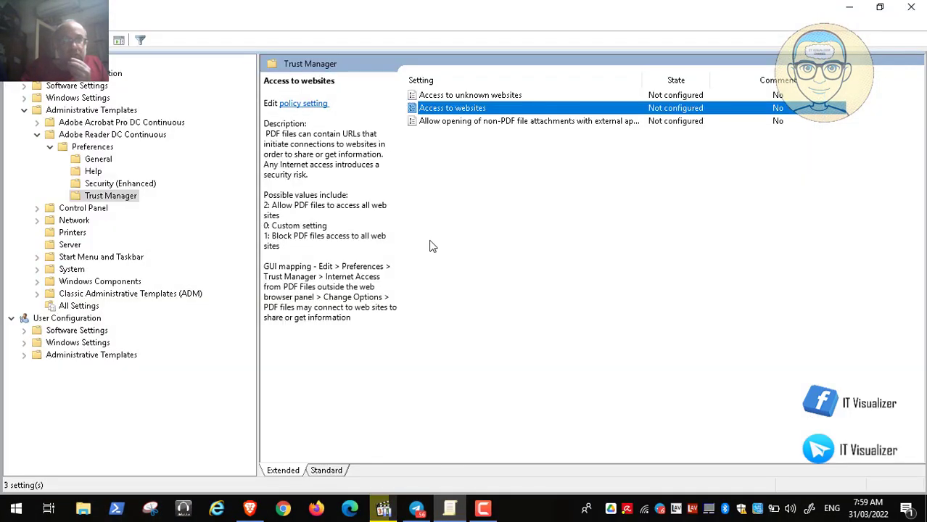
left_click(103, 159)
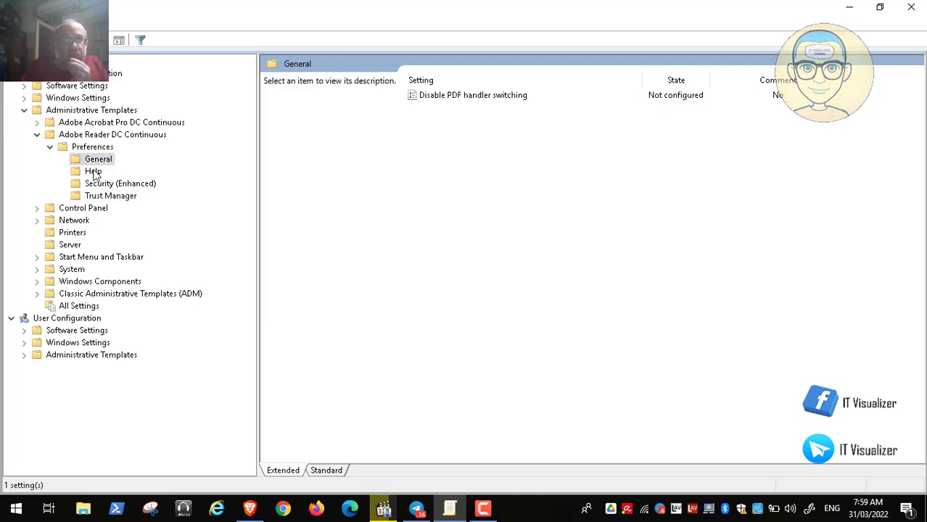
left_click(93, 172)
left_click(115, 184)
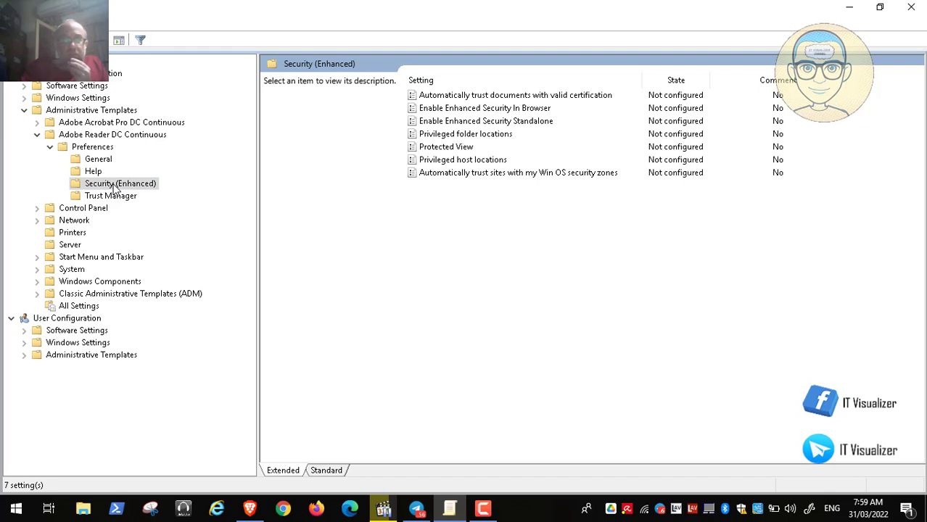
left_click(121, 200)
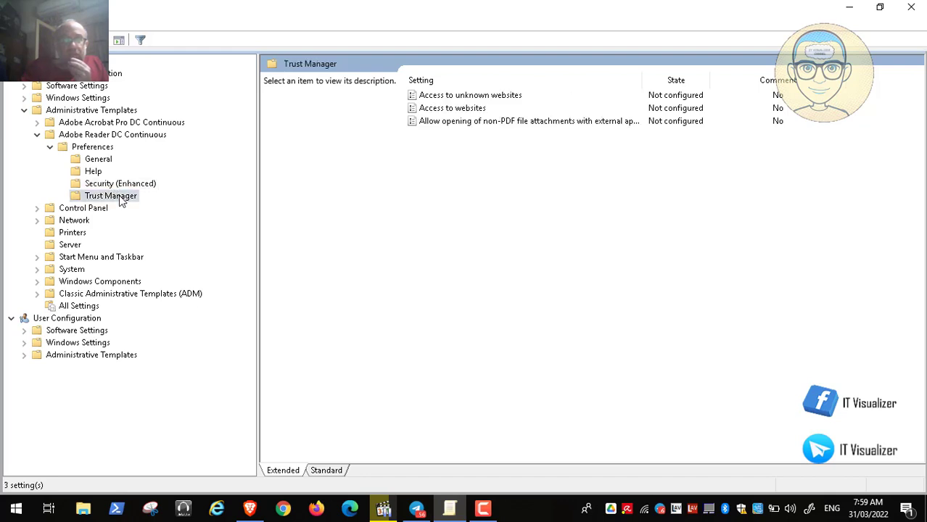
double_click(498, 124)
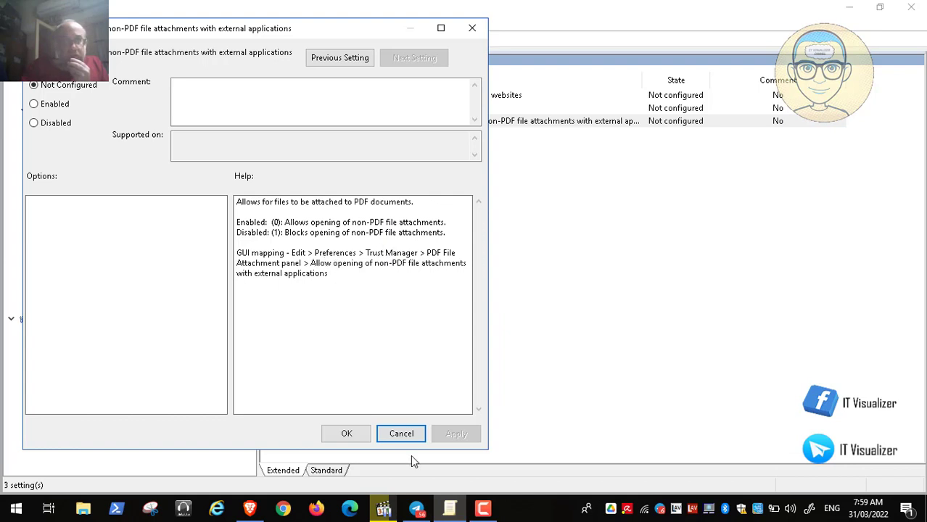
left_click(406, 435)
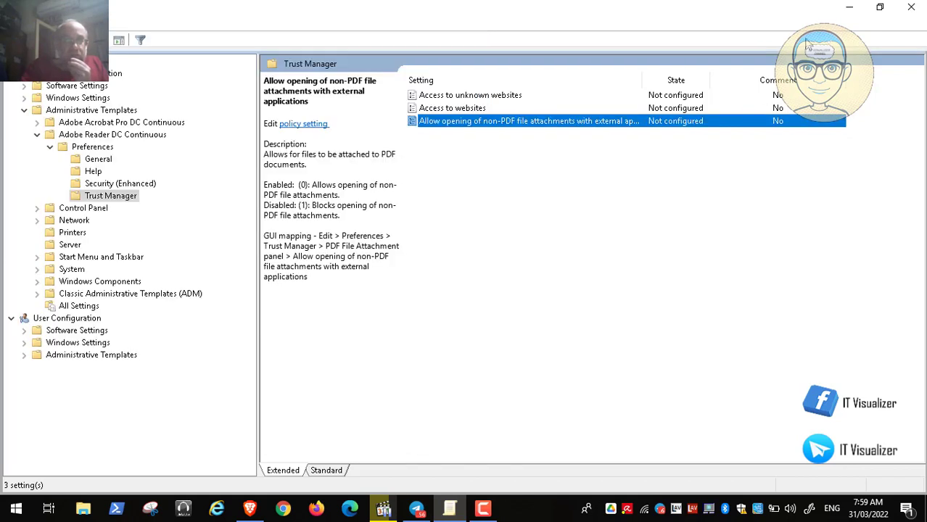
Return to the recording, play the part that covers the iFileAttachmentPerms registry value, and pause it
left_click(848, 8)
double_click(396, 261)
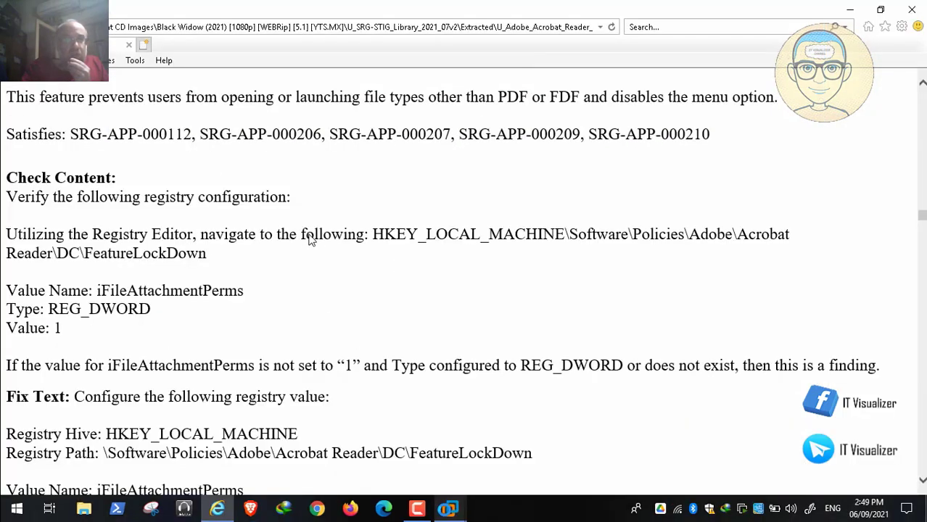
left_click(13, 496)
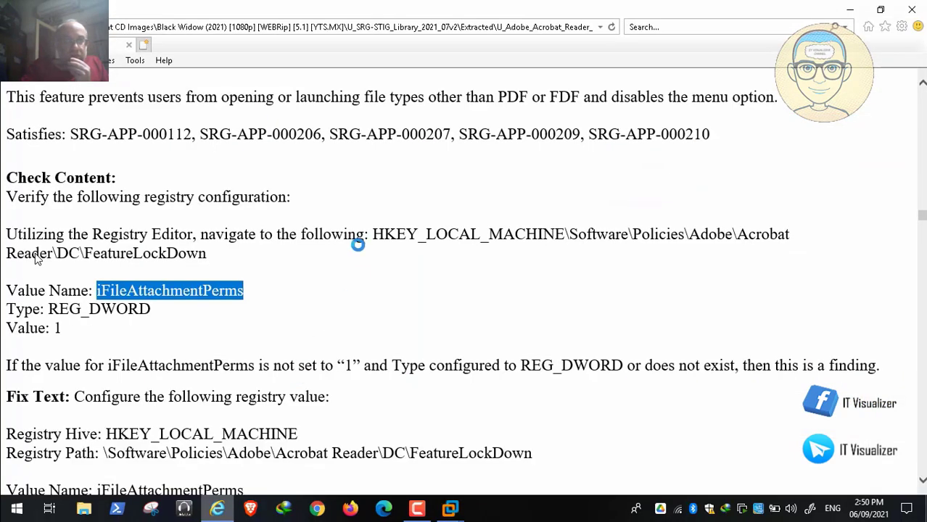
scroll(38, 259, "up", 3)
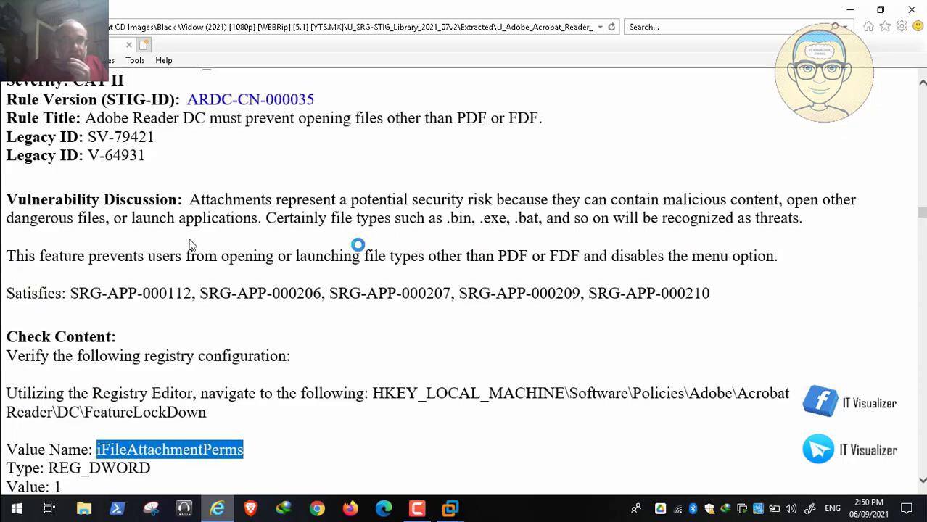
double_click(190, 245)
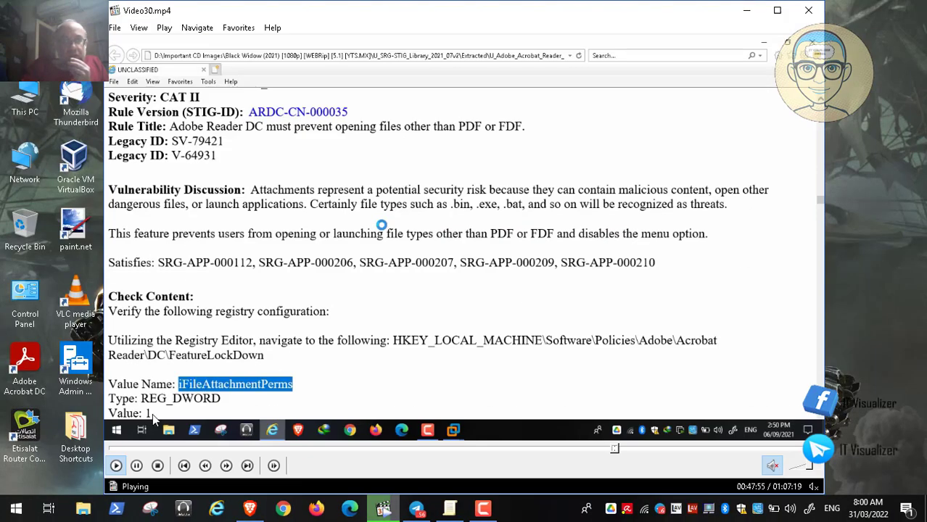
left_click(136, 465)
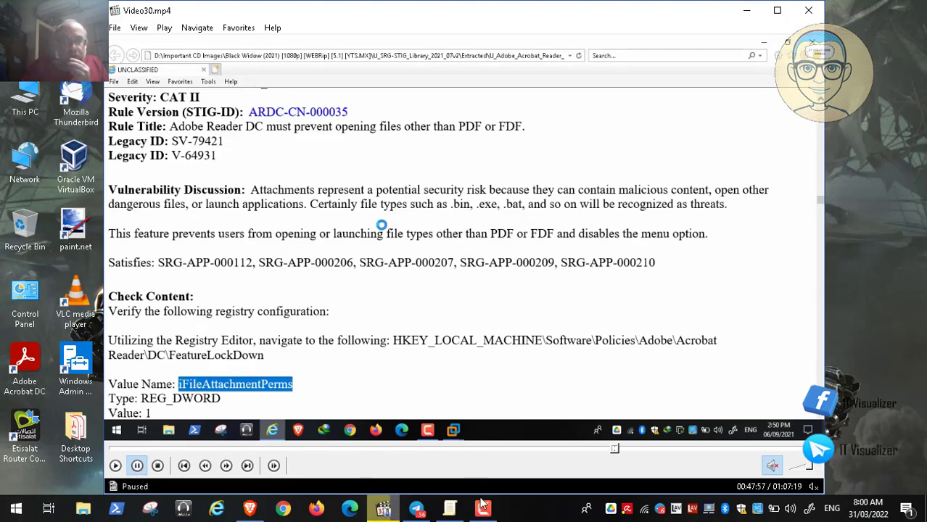
left_click(482, 507)
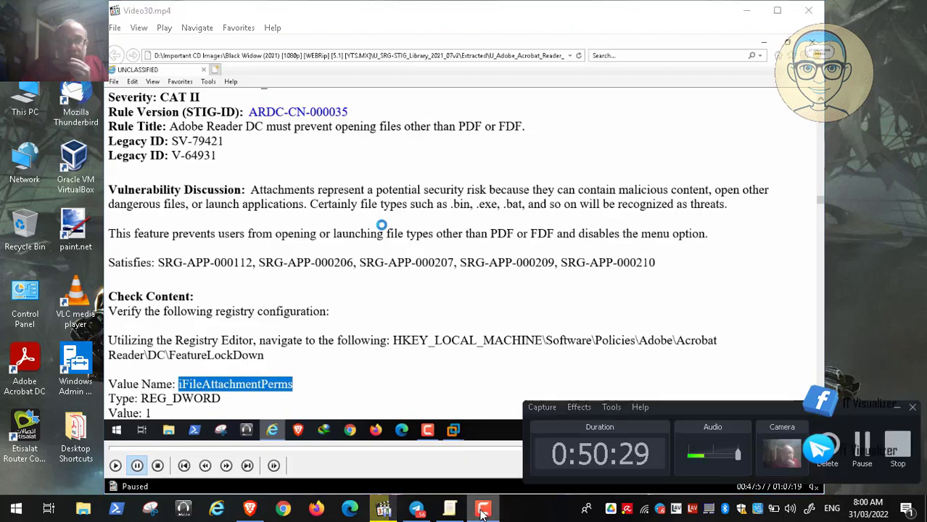
left_click(895, 408)
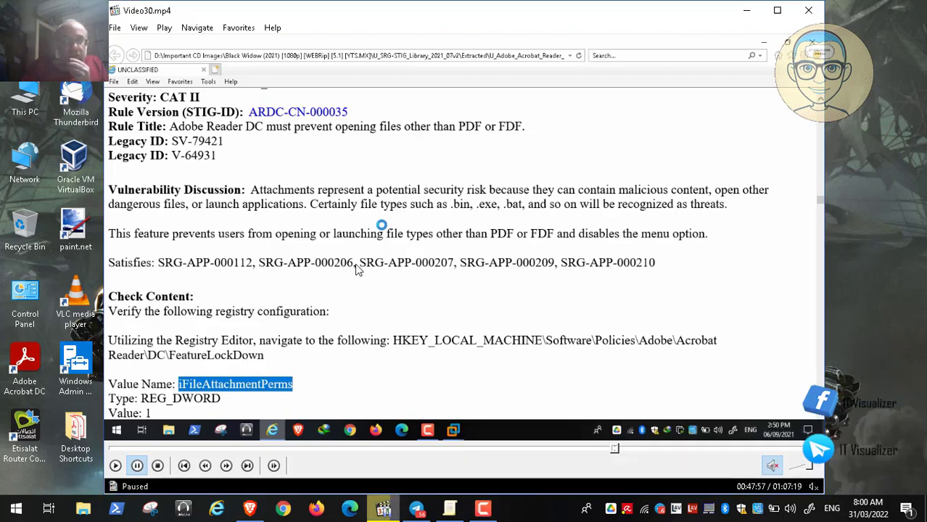
Play the recording on to rule ARDC-CN-000045 about blocking Flash content, review its bEnableFlash check content, and leave full screen
double_click(317, 266)
mouse_move(22, 495)
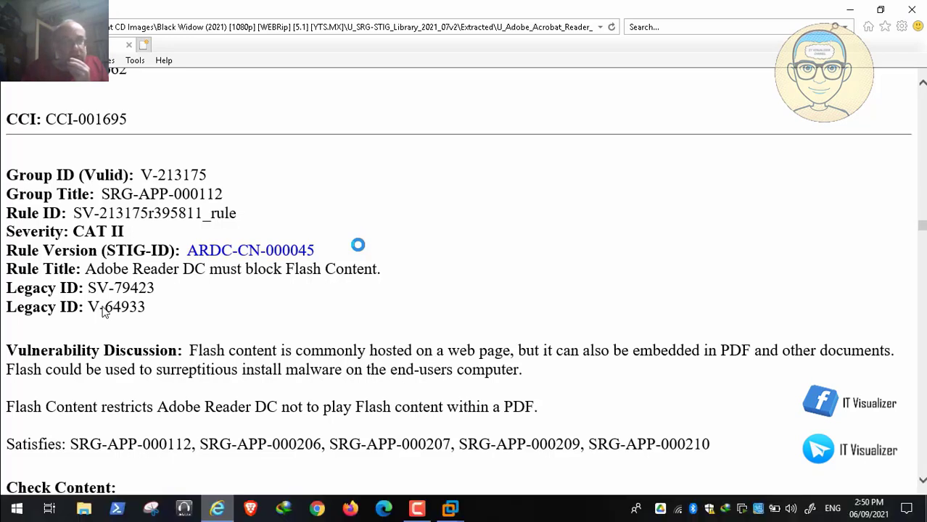
scroll(103, 310, "down", 5)
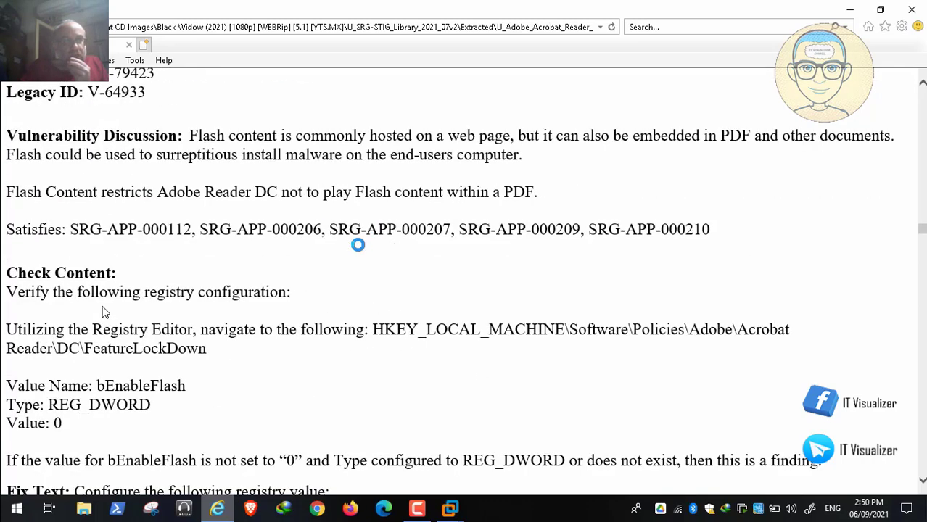
scroll(102, 311, "down", 1)
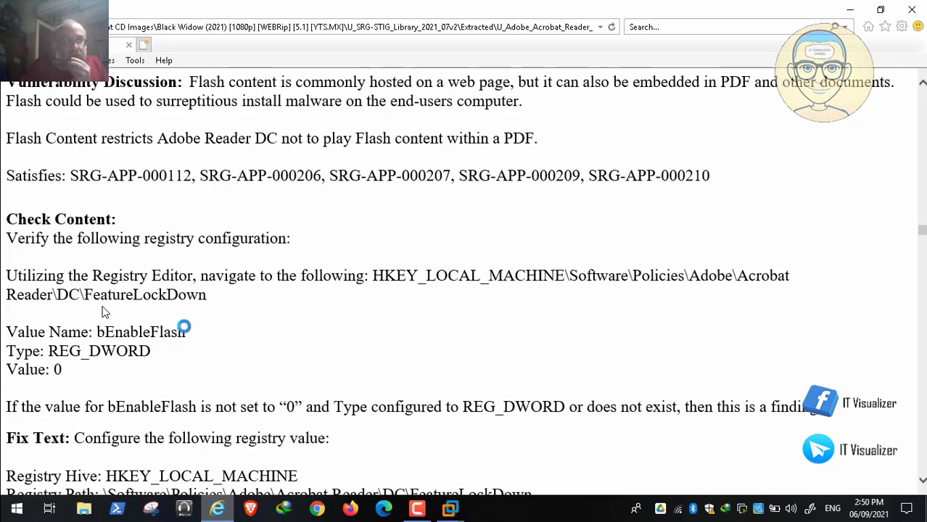
left_click_drag(185, 331, 95, 333)
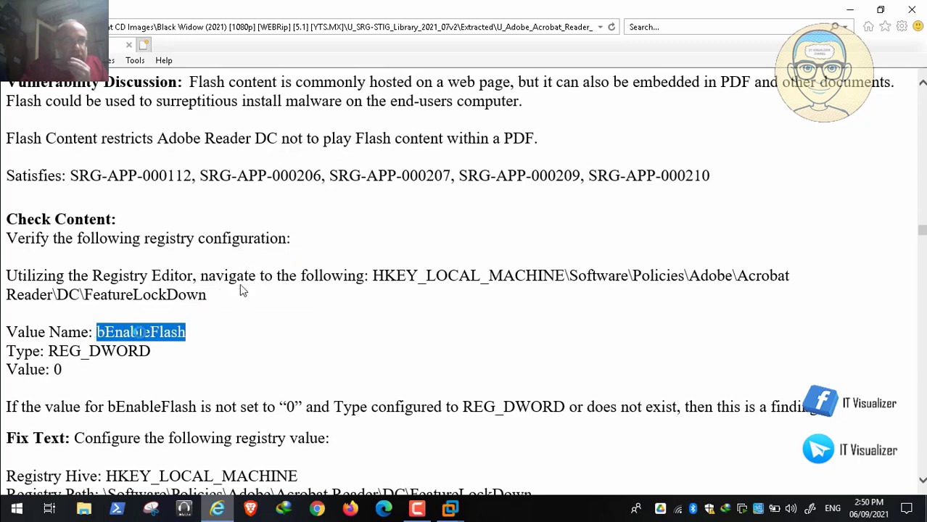
double_click(217, 291)
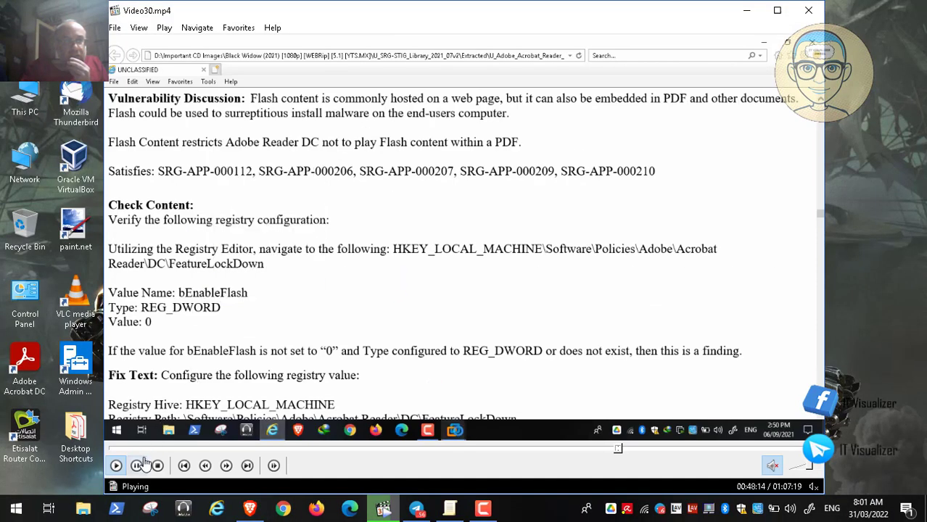
Switch to the Group Policy editor and look through the computer-side Adobe Reader DC Continuous preference folders for a Flash content policy
left_click(451, 508)
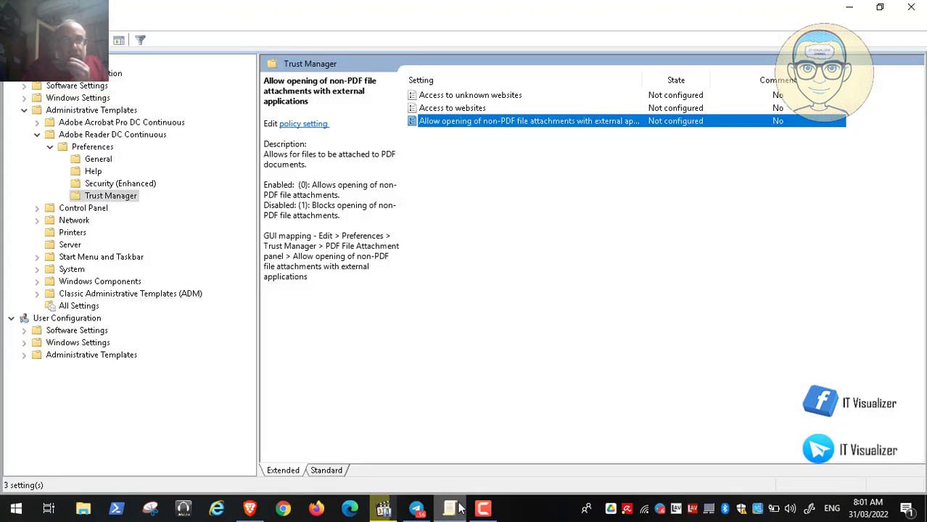
left_click(98, 162)
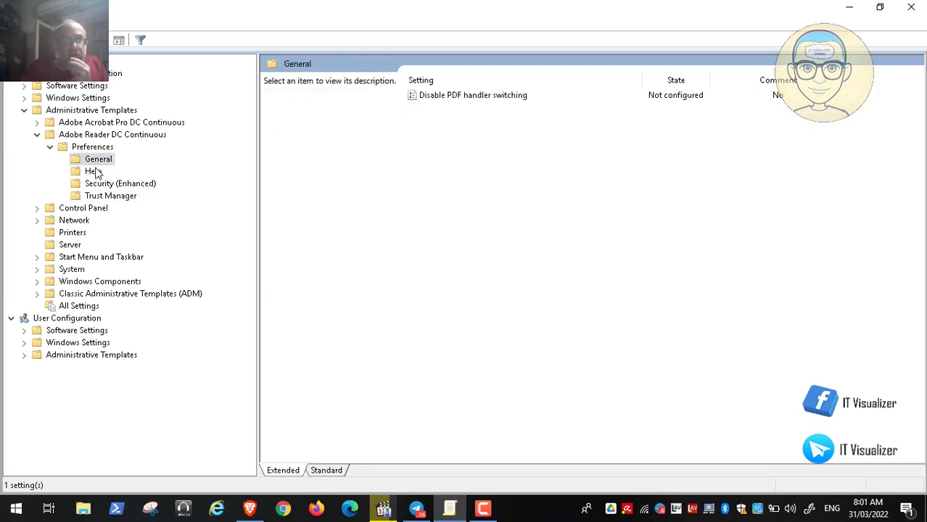
left_click(94, 172)
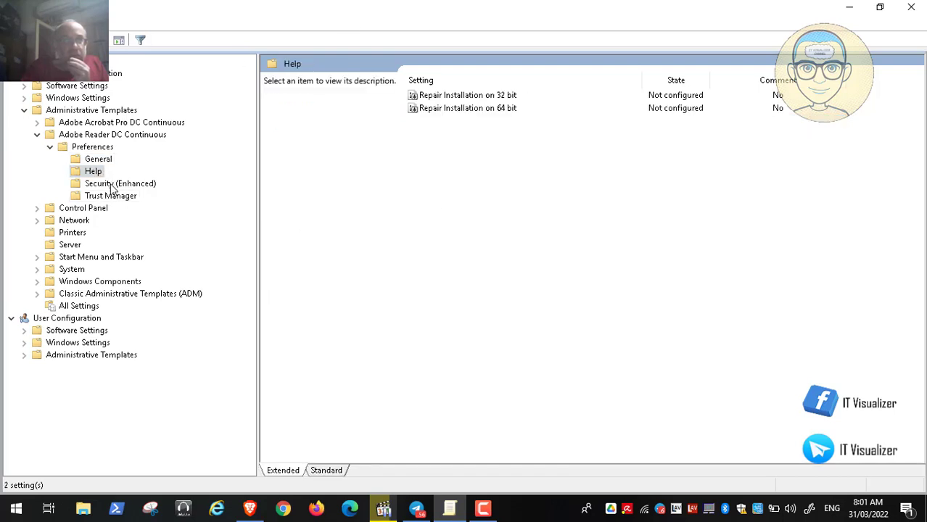
left_click(113, 186)
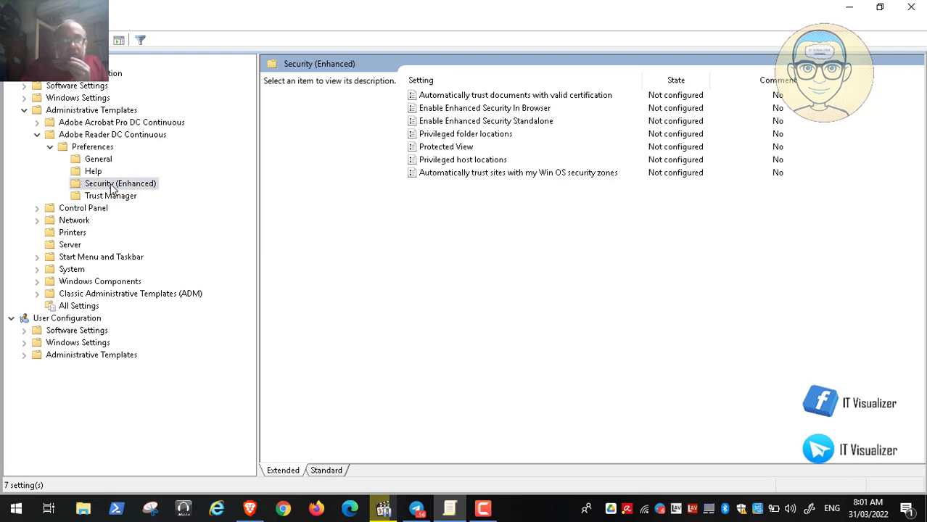
left_click(93, 174)
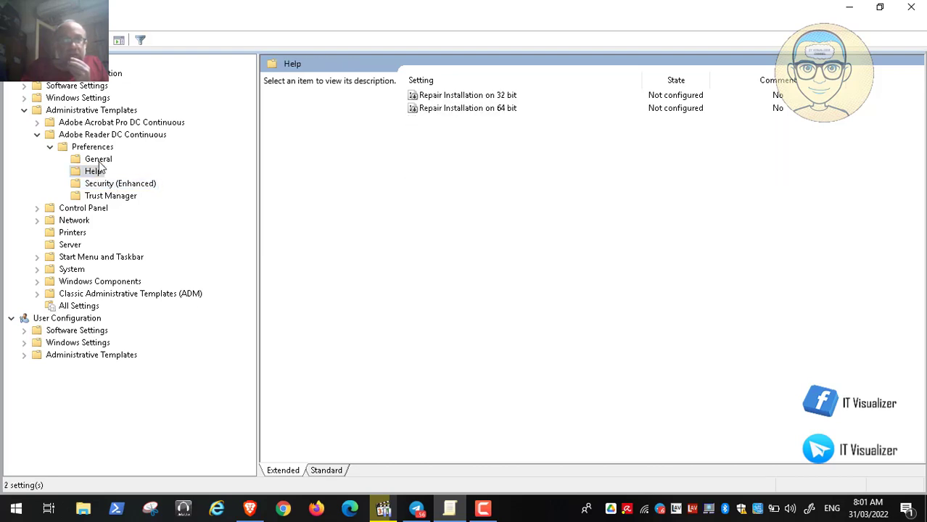
left_click(98, 159)
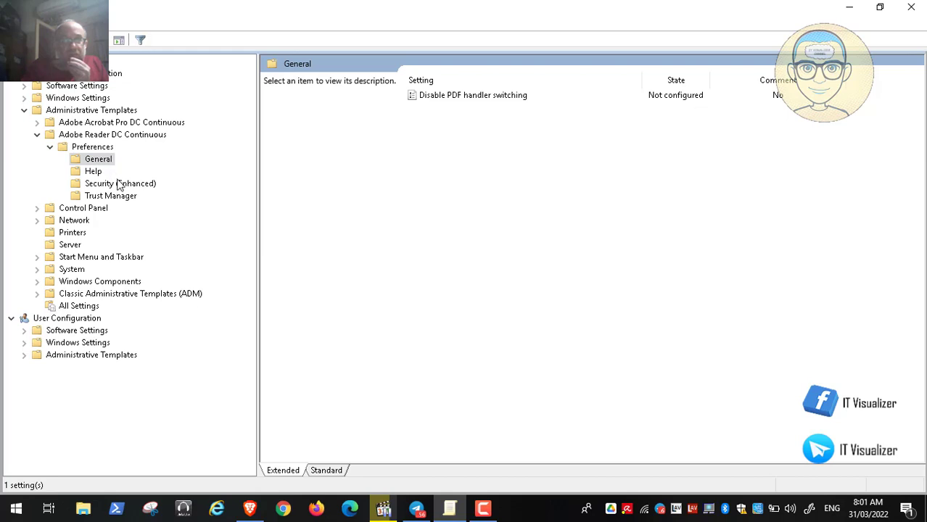
left_click(120, 185)
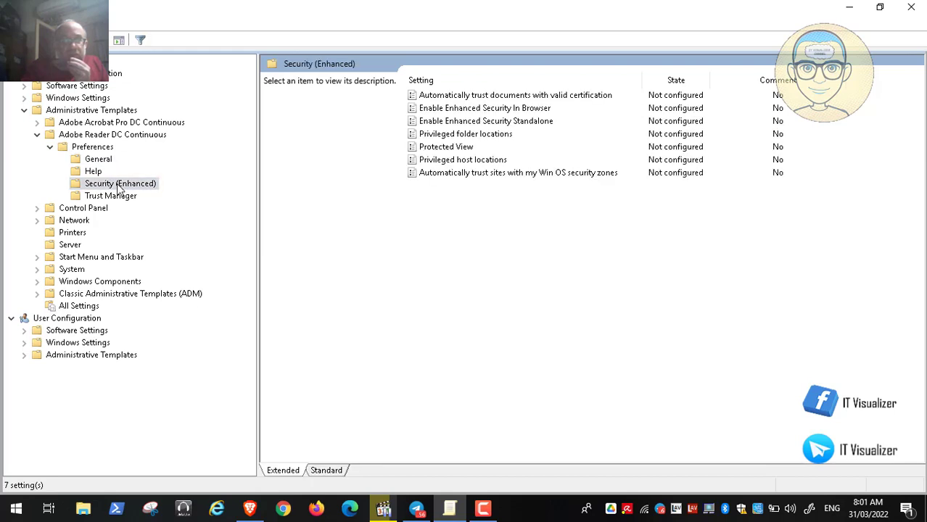
left_click(116, 198)
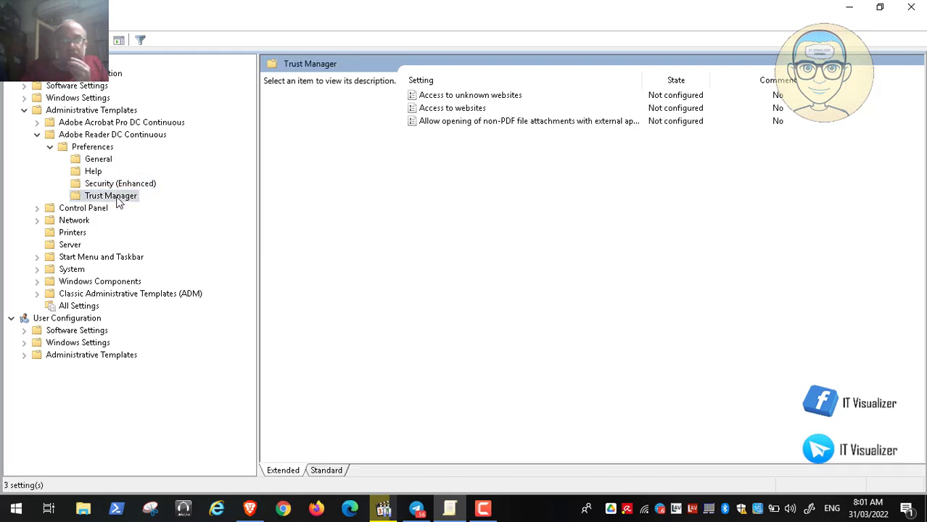
Look through the user-side Adobe Reader DC Continuous preferences, including Trust Manager, for a Flash content policy
left_click(25, 356)
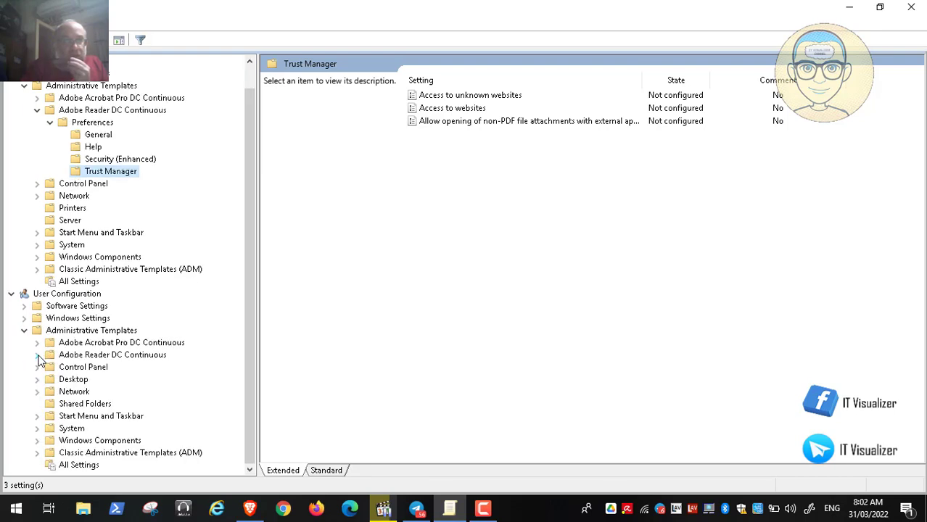
left_click(37, 355)
left_click(83, 368)
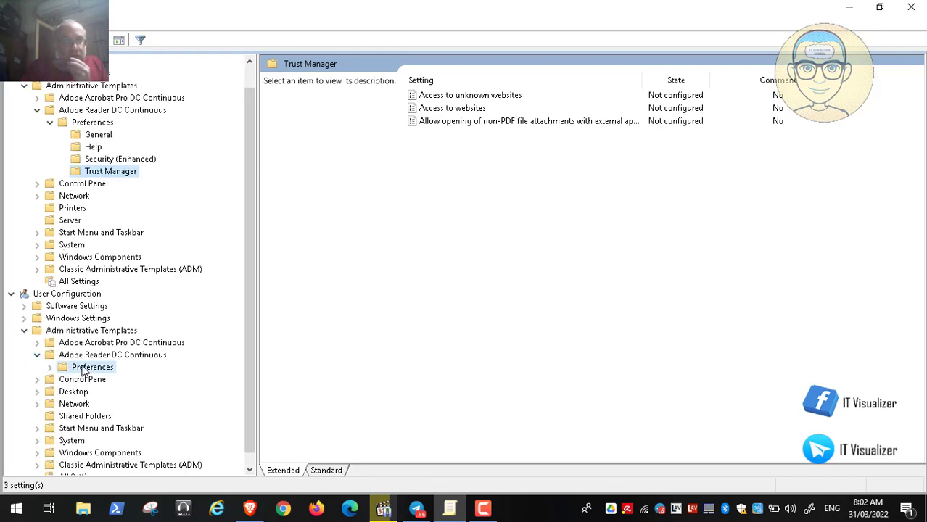
left_click(51, 367)
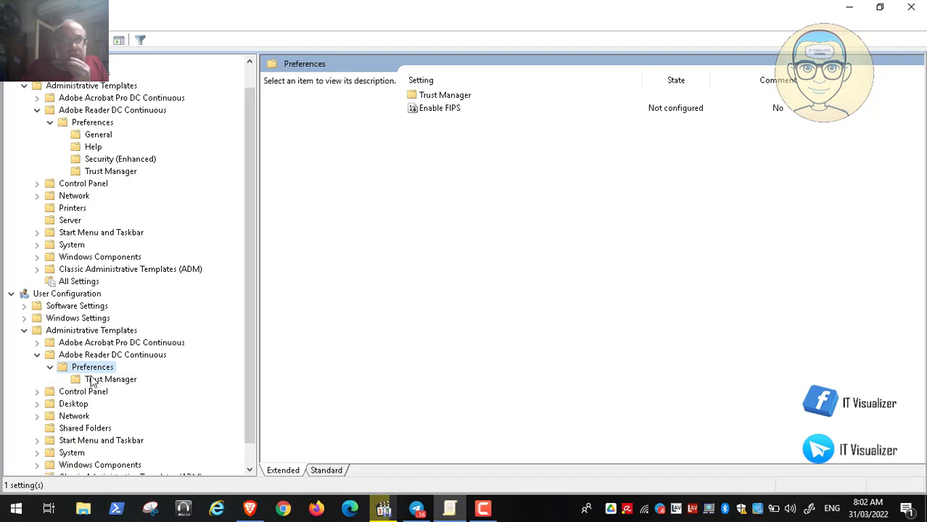
left_click(104, 380)
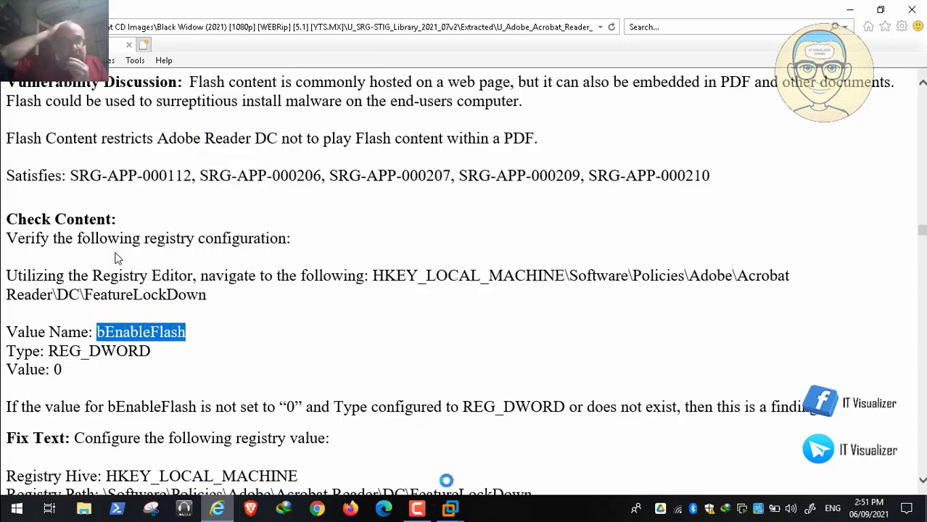
Switch to the PAW virtual machine and change the value name of registry preference item 7 to bEnableFlash
left_click(451, 511)
left_click(413, 426)
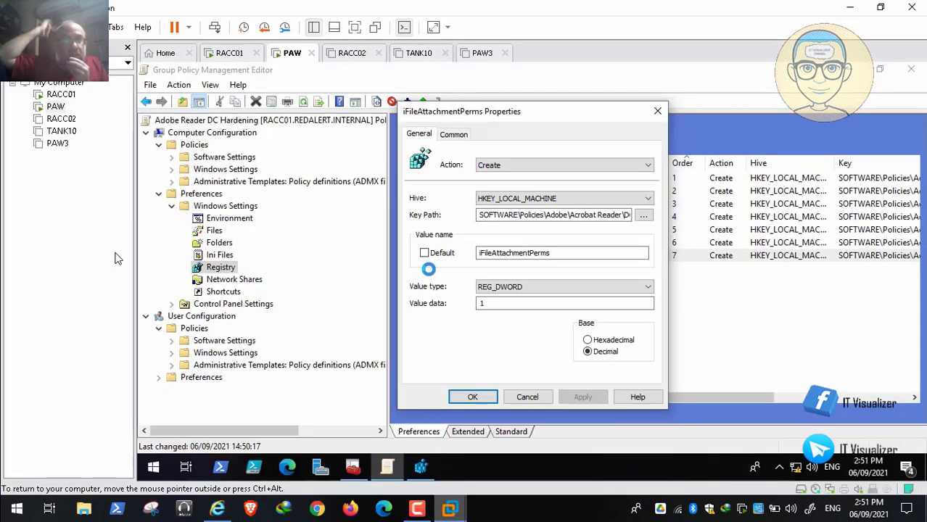
left_click_drag(565, 249, 442, 251)
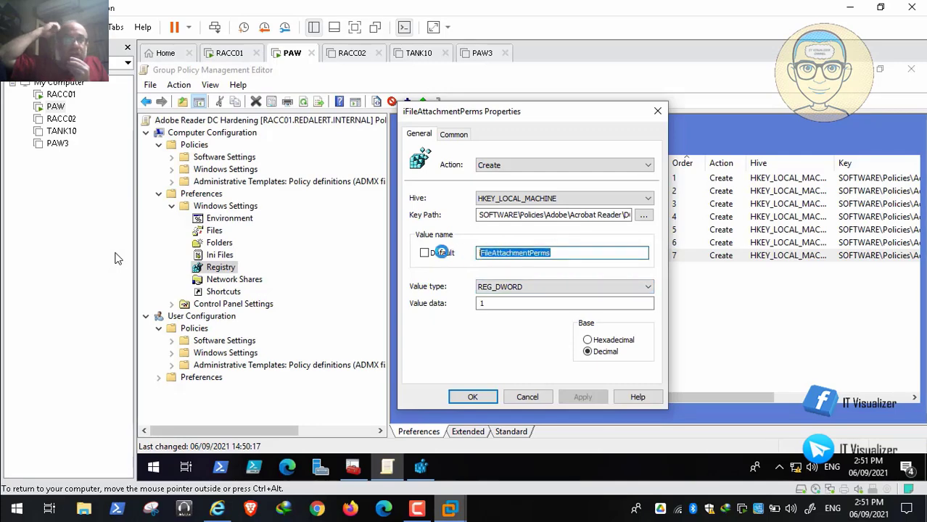
key("BackSpace")
type("bEnableFlash")
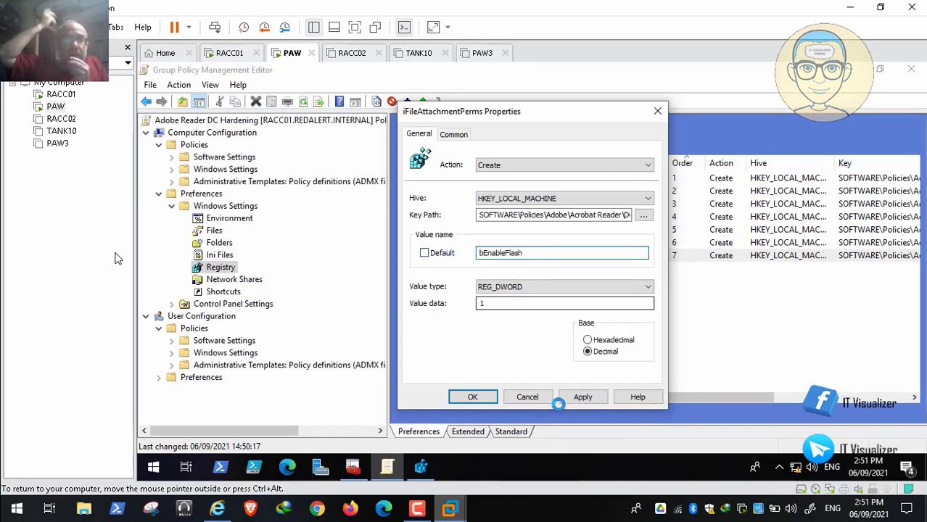
left_click(583, 397)
left_click(475, 396)
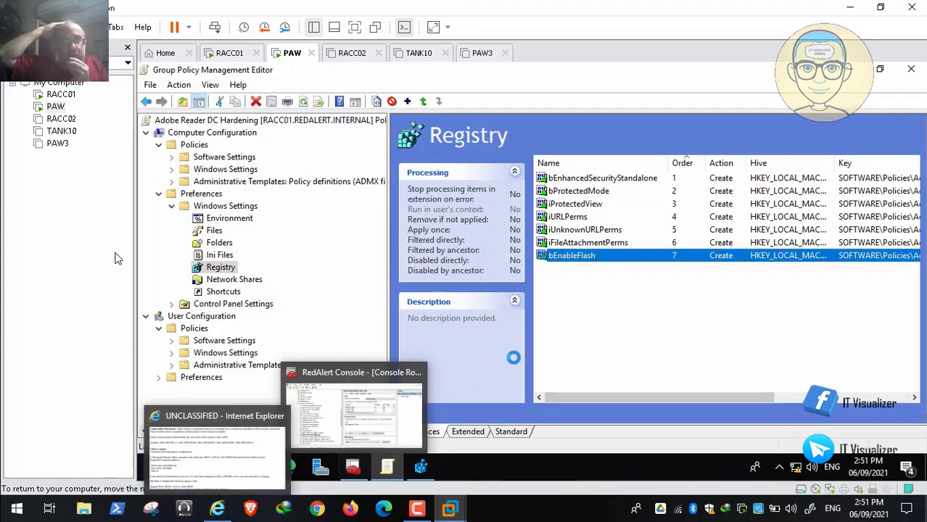
Set the value data of the bEnableFlash registry preference item to 0 and save it
double_click(580, 255)
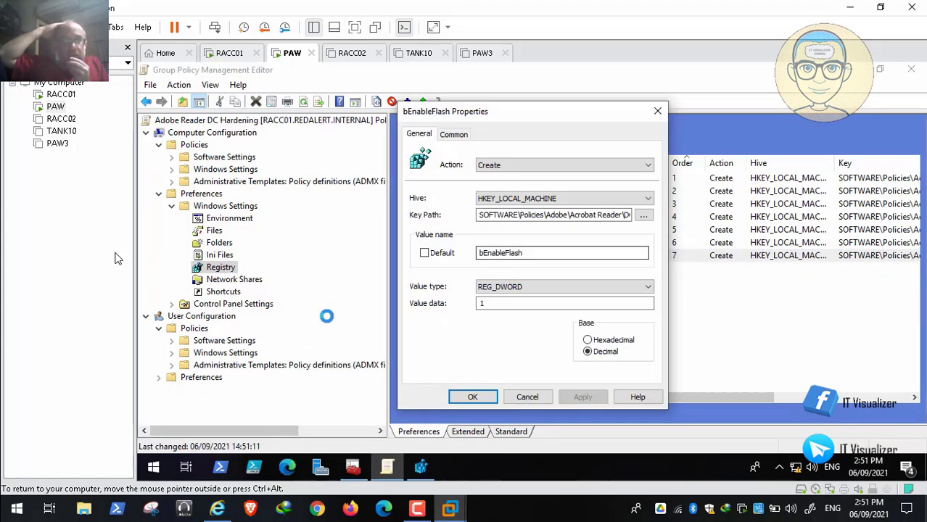
double_click(490, 303)
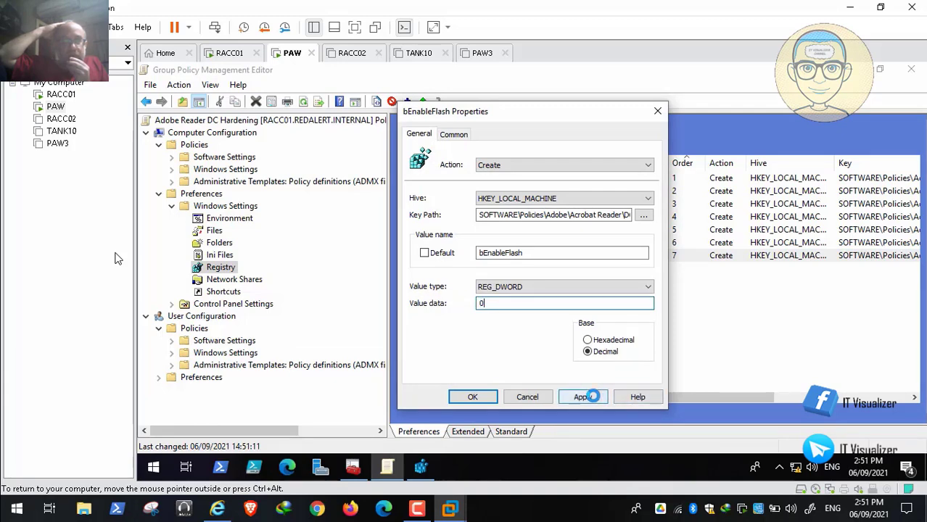
left_click(478, 397)
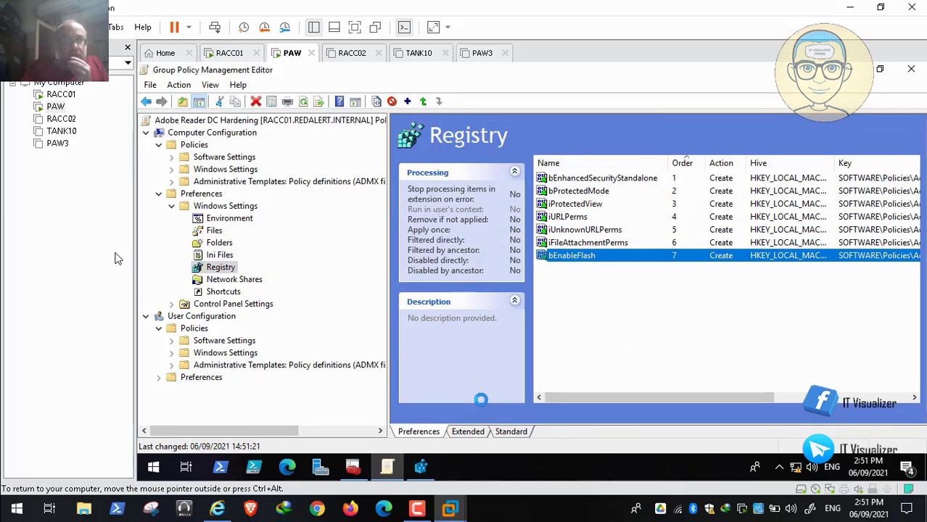
Return to the STIG document and move on to rule ARDC-CN-000050 about changing the Default Handler
mouse_move(216, 509)
left_click(230, 411)
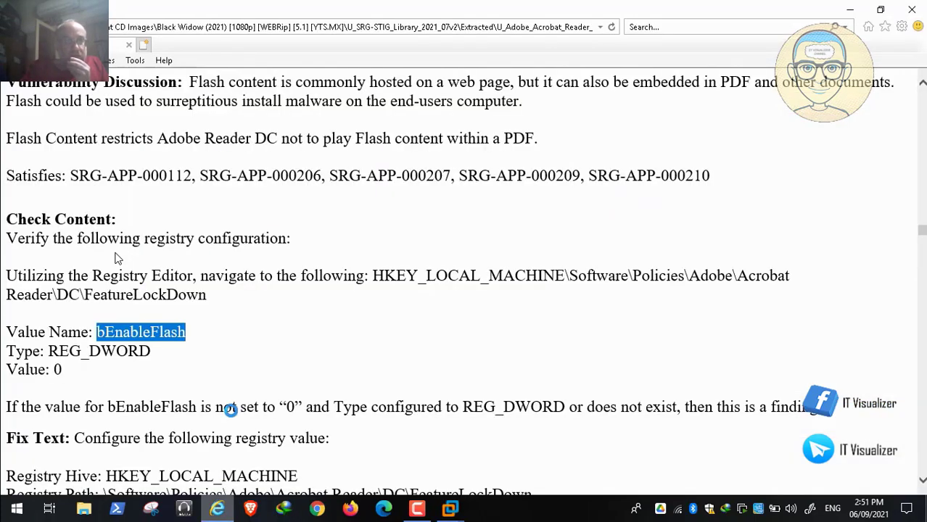
scroll(227, 316, "down", 3)
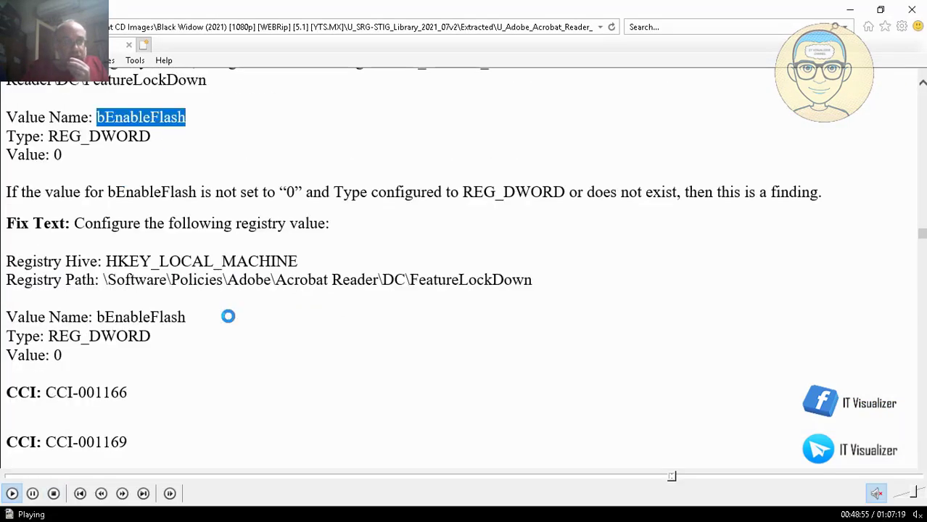
Pause the recording at rule ARDC-CN-000050, leave full screen and close the video player
left_click(32, 494)
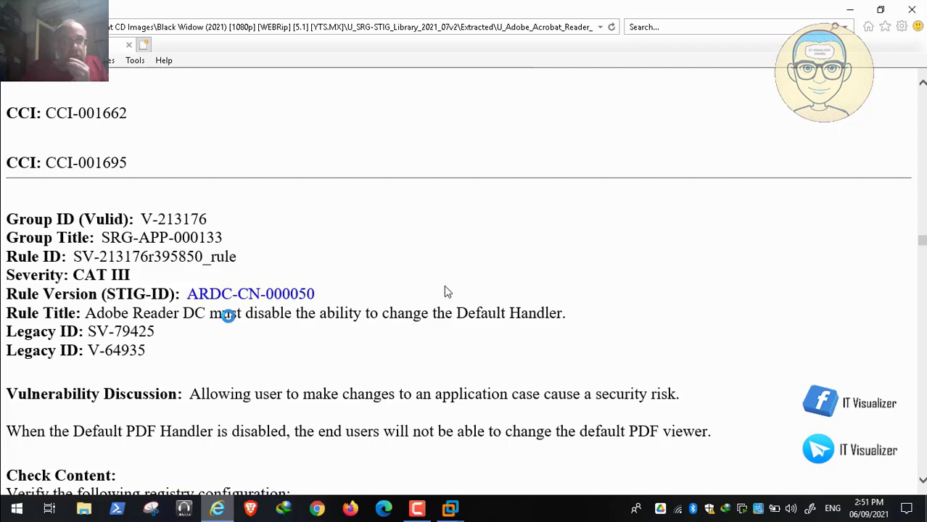
double_click(392, 264)
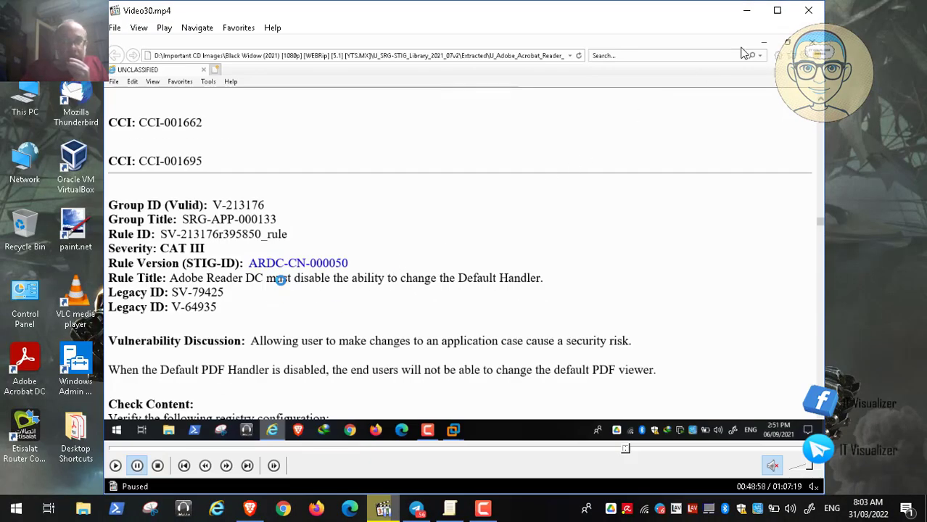
left_click(808, 10)
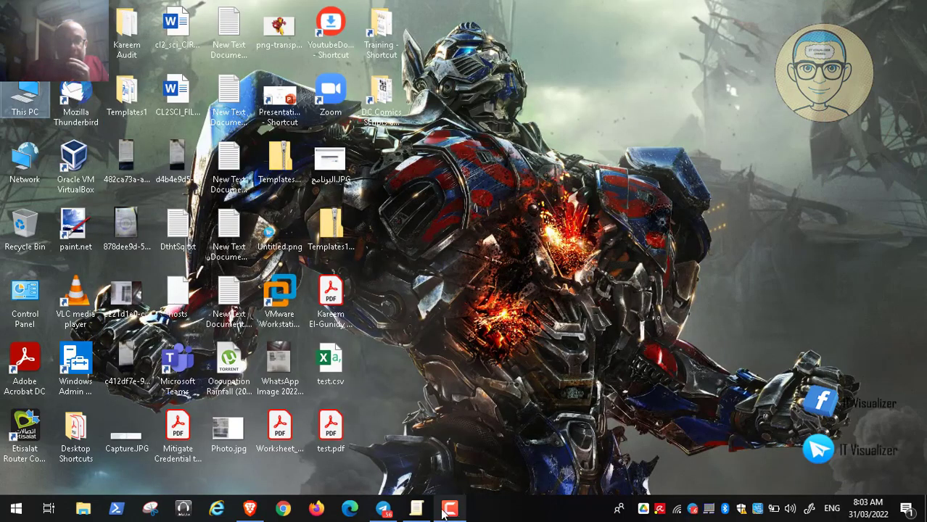